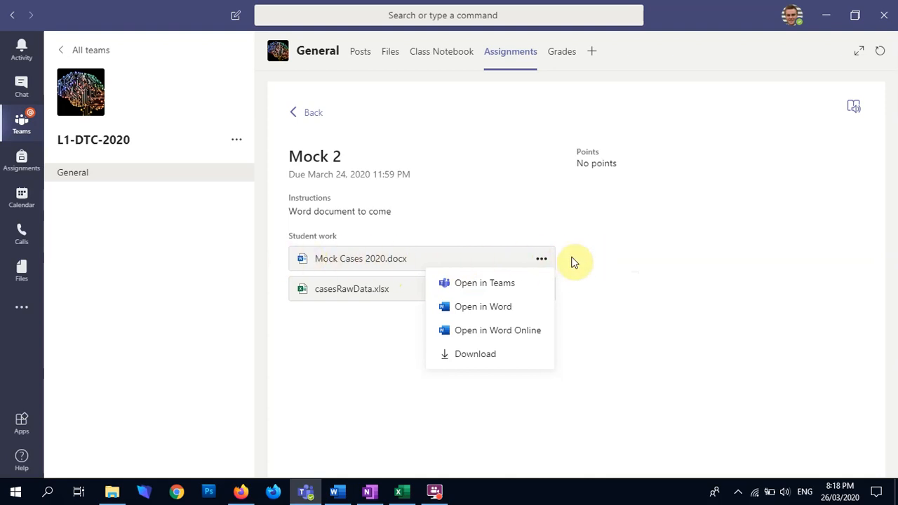
{"action": "left_click", "coordinate": [629, 258]}
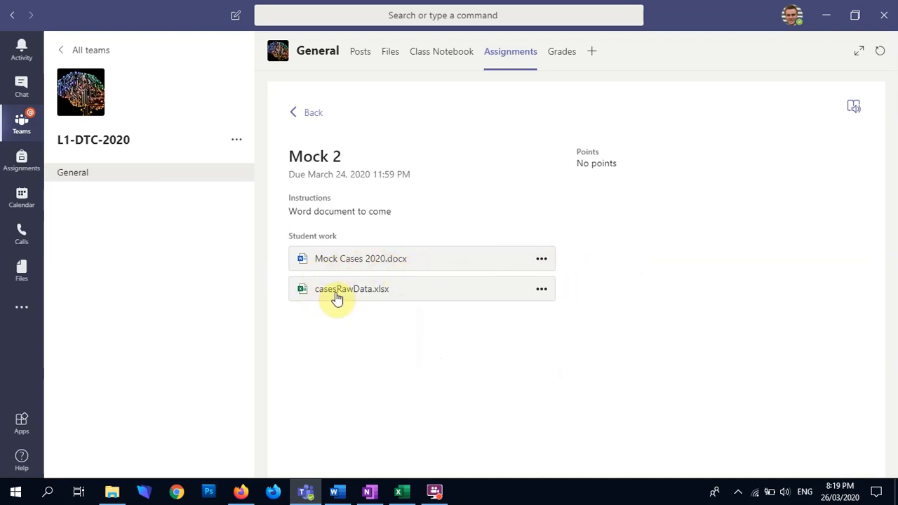
{"action": "left_click", "coordinate": [542, 292]}
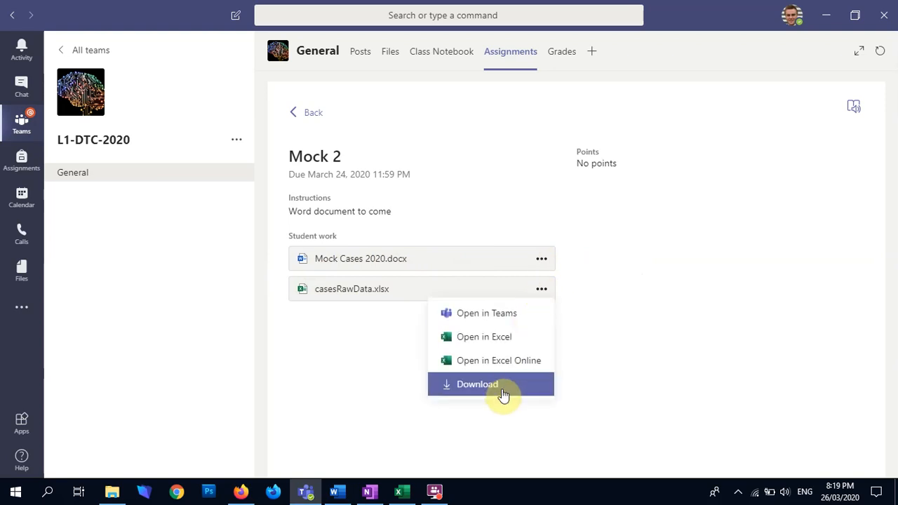
{"action": "left_click", "coordinate": [705, 288]}
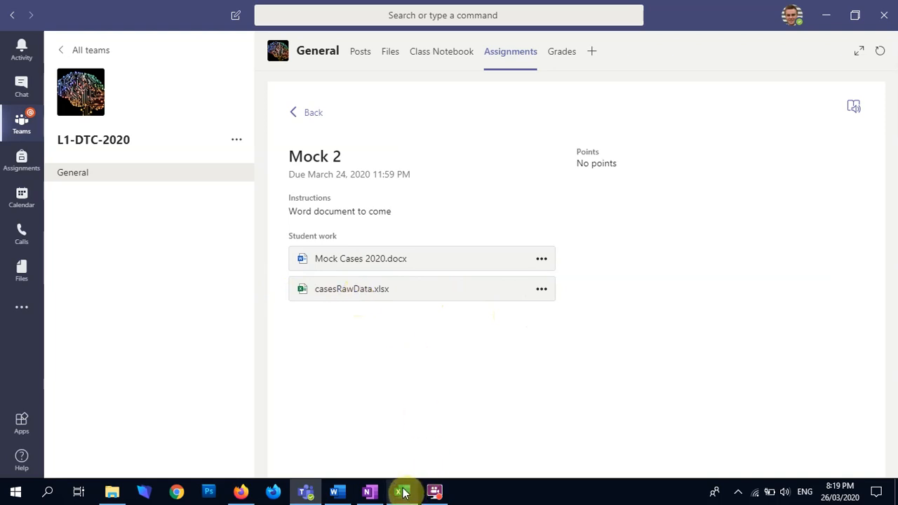
Switch to the casesRawData workbook in Excel, enable editing and bring its first columns into view
{"action": "mouse_move", "coordinate": [402, 491]}
{"action": "left_click", "coordinate": [417, 425]}
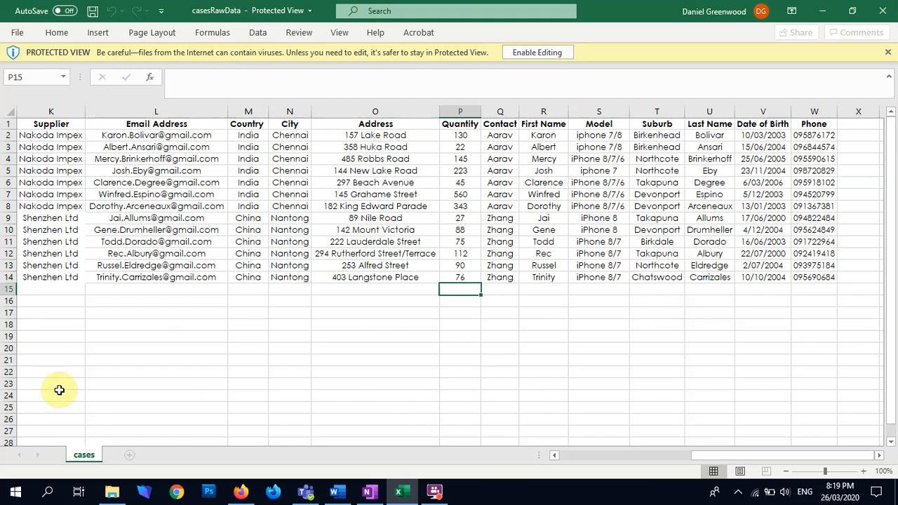
{"action": "left_click", "coordinate": [523, 54]}
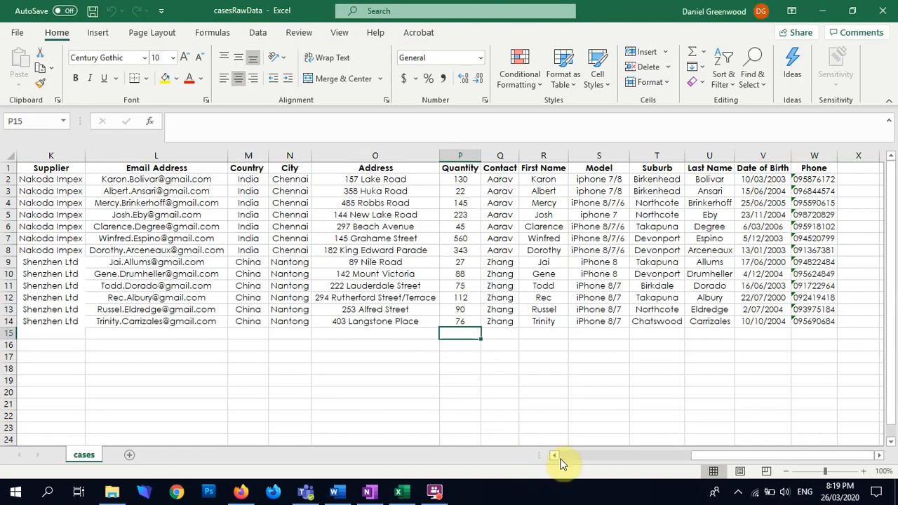
{"action": "left_click_drag", "start_coordinate": [554, 455], "coordinate": [554, 455]}
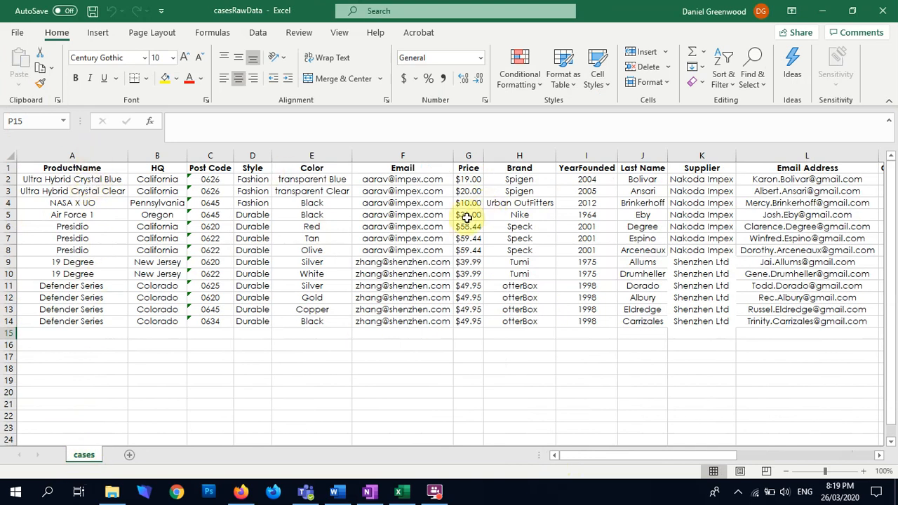
Switch to the Mock Cases 2020 document in Word and read the brief about the phone case store's products, suppliers and customers
{"action": "left_click", "coordinate": [333, 491]}
{"action": "scroll", "coordinate": [409, 203], "scroll_direction": "up", "scroll_amount": 2}
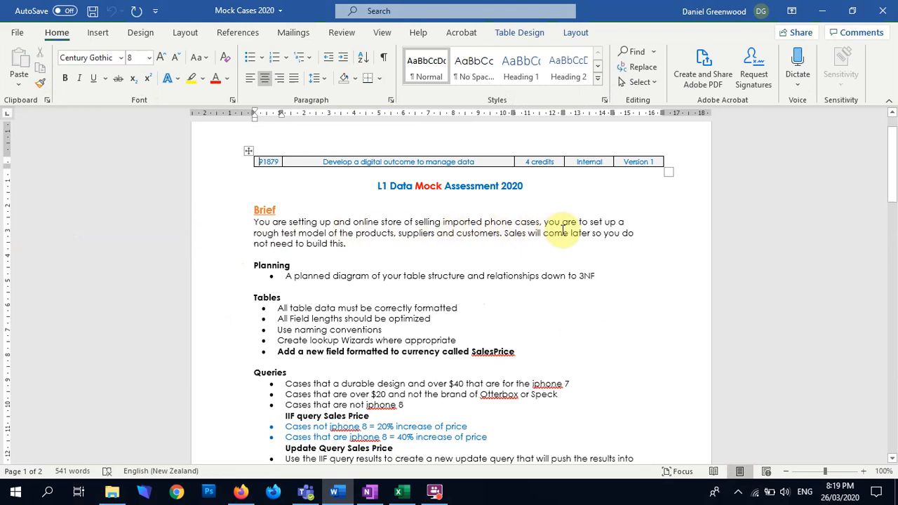
{"action": "left_click_drag", "start_coordinate": [405, 222], "coordinate": [539, 222]}
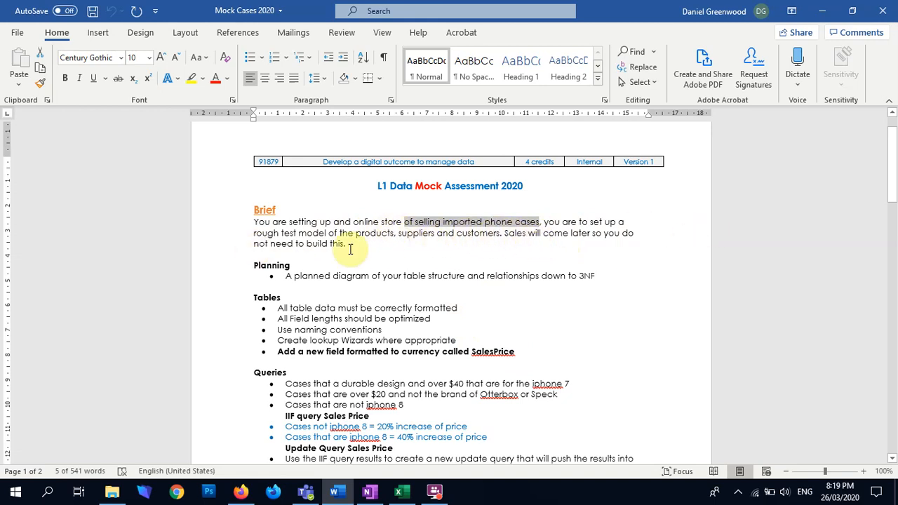
{"action": "left_click", "coordinate": [427, 234]}
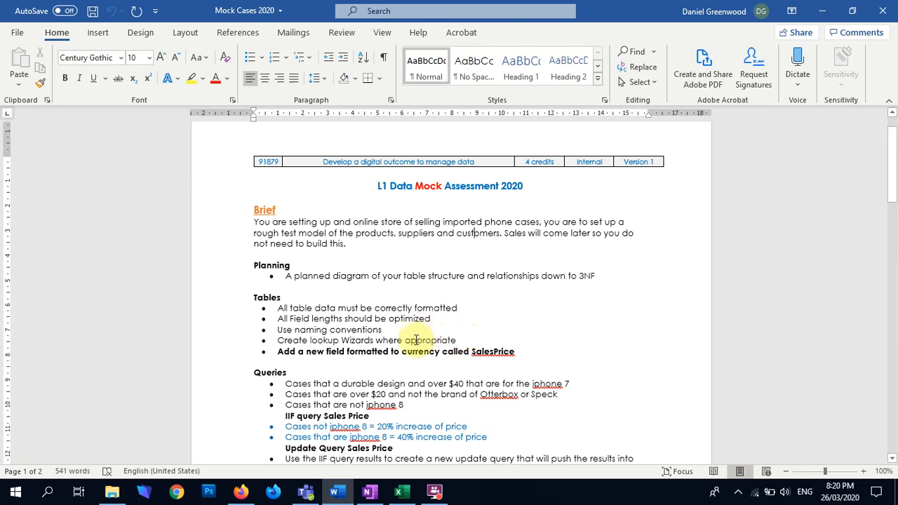
Return to the casesRawData workbook in Excel and add a new worksheet named Customer
{"action": "key", "text": "alt+Tab"}
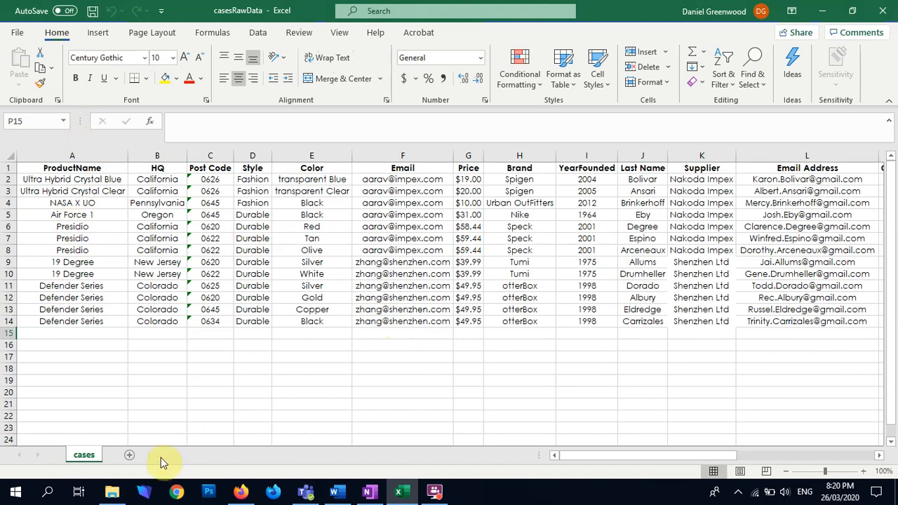
{"action": "left_click", "coordinate": [129, 455]}
{"action": "double_click", "coordinate": [124, 455]}
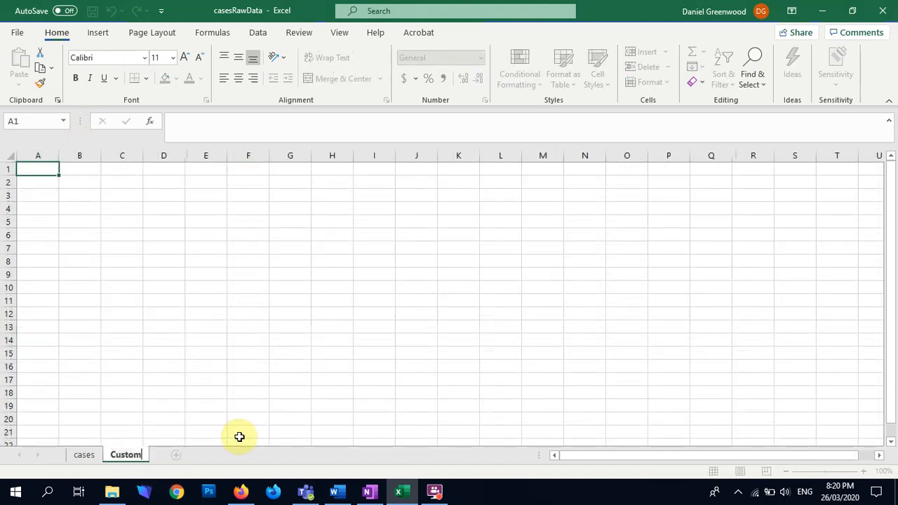
{"action": "key", "text": "Return"}
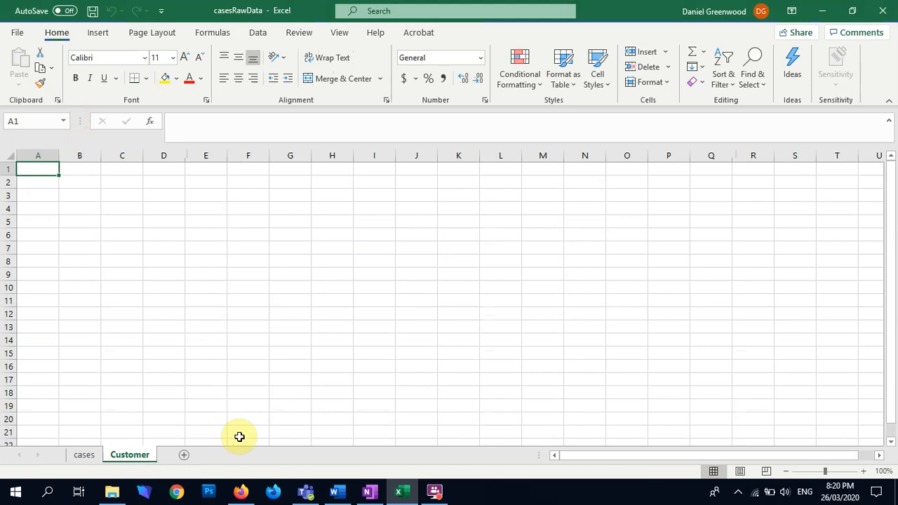
Move the Email Address column from the cases sheet to column A of the Customer sheet
{"action": "left_click", "coordinate": [84, 455]}
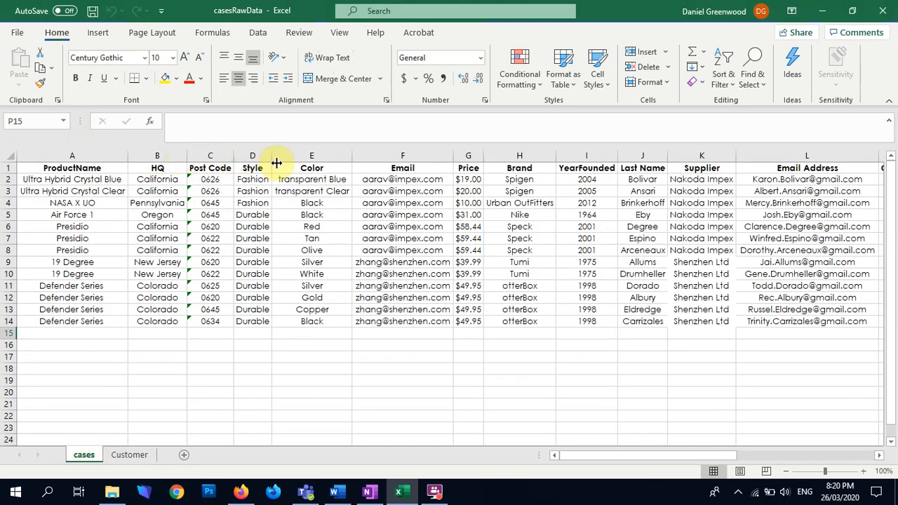
{"action": "left_click", "coordinate": [214, 155]}
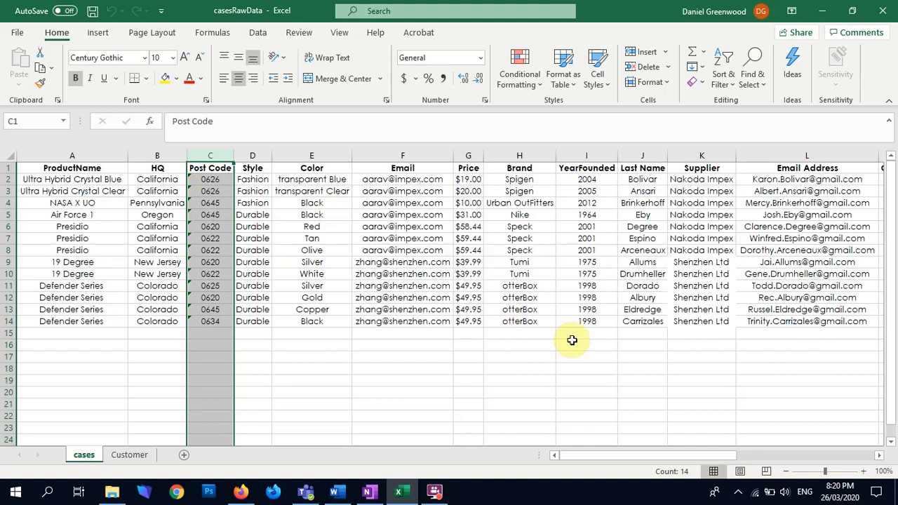
{"action": "left_click", "coordinate": [418, 166]}
{"action": "left_click", "coordinate": [415, 157]}
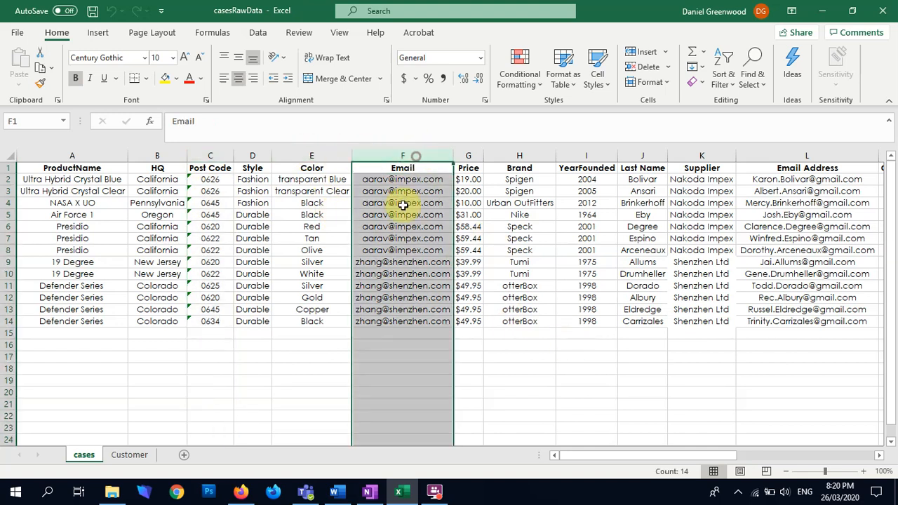
{"action": "left_click_drag", "start_coordinate": [575, 455], "coordinate": [614, 453]}
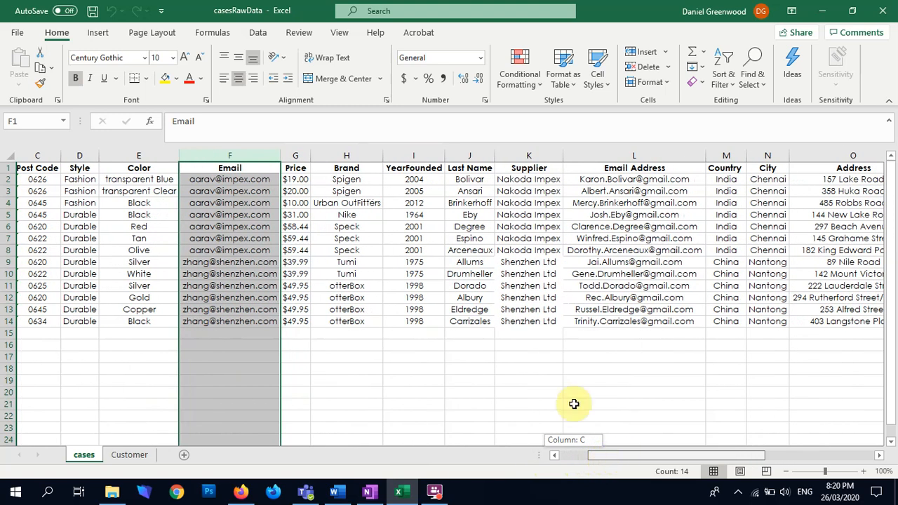
{"action": "left_click", "coordinate": [591, 169]}
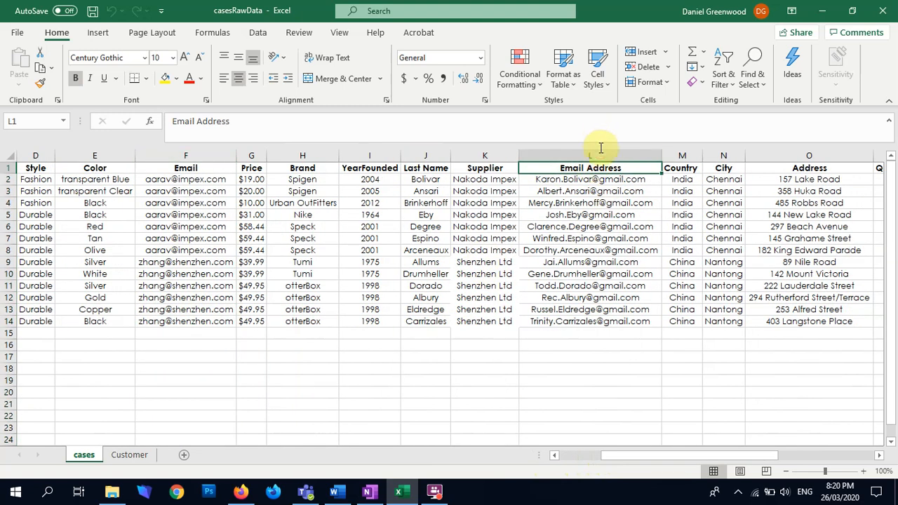
{"action": "left_click", "coordinate": [599, 154]}
{"action": "key", "text": "ctrl+c"}
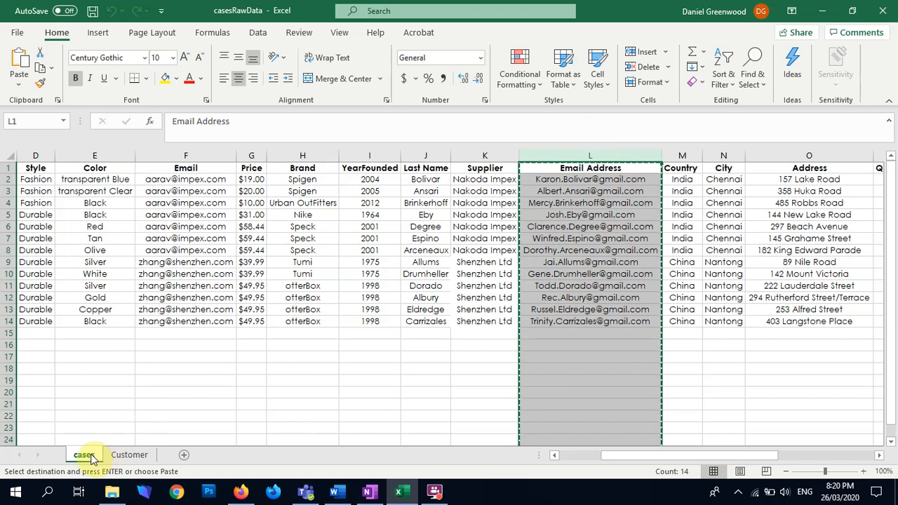
{"action": "left_click", "coordinate": [130, 454]}
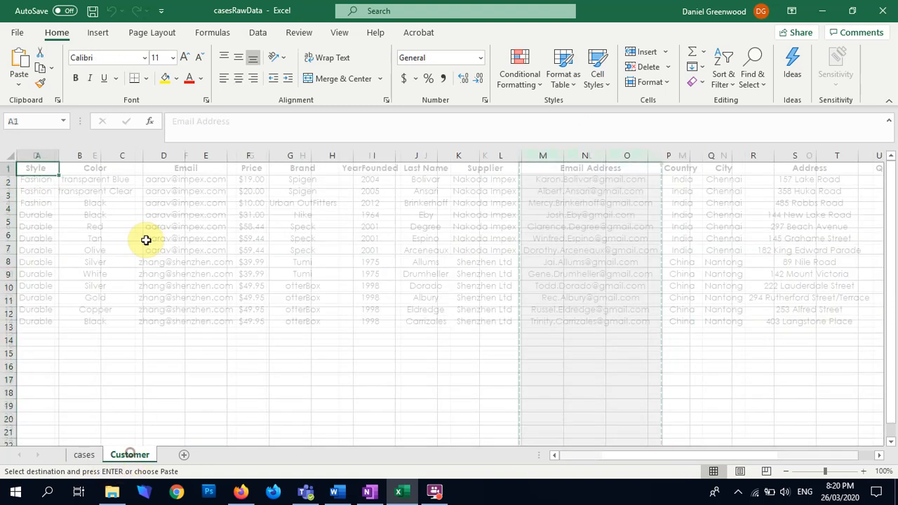
{"action": "left_click", "coordinate": [49, 155]}
{"action": "key", "text": "Return"}
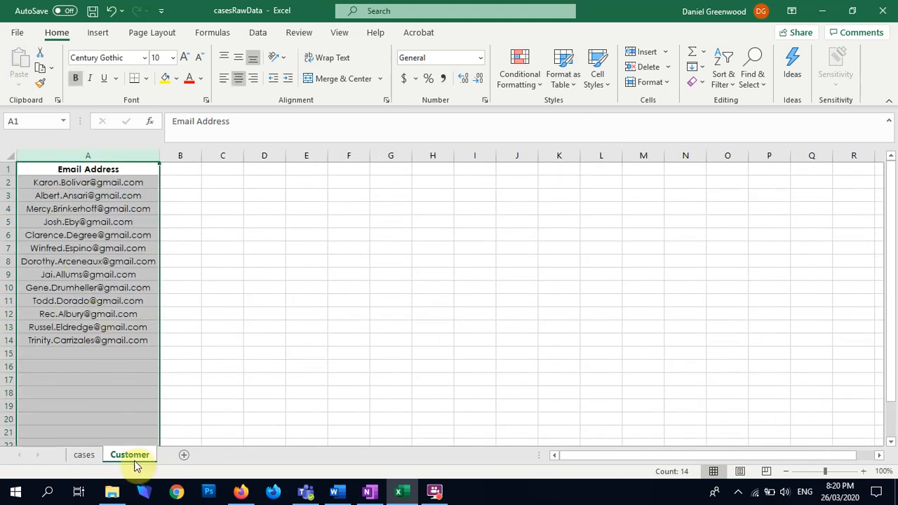
Move the Last Name column J from the cases sheet to the Customer sheet, inserting it before the Email Address column
{"action": "left_click", "coordinate": [85, 455]}
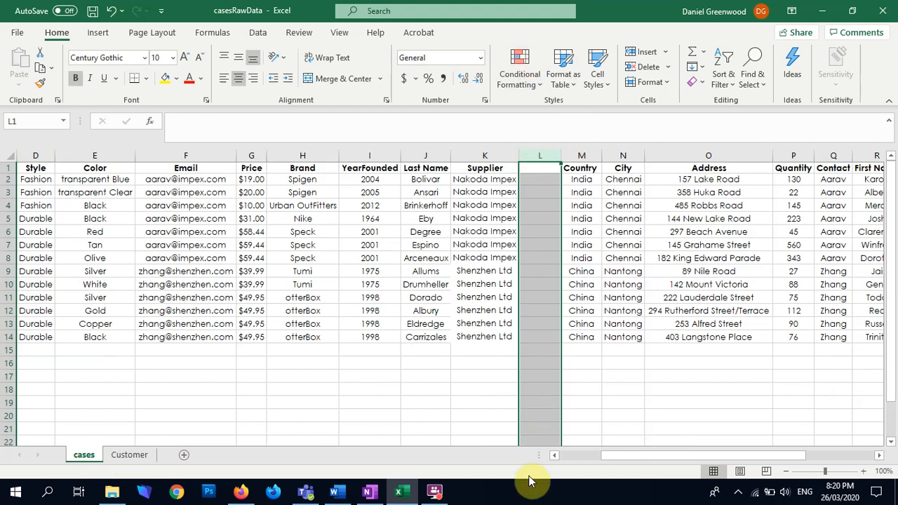
{"action": "left_click", "coordinate": [425, 155]}
{"action": "key", "text": "ctrl+c"}
{"action": "left_click", "coordinate": [123, 442]}
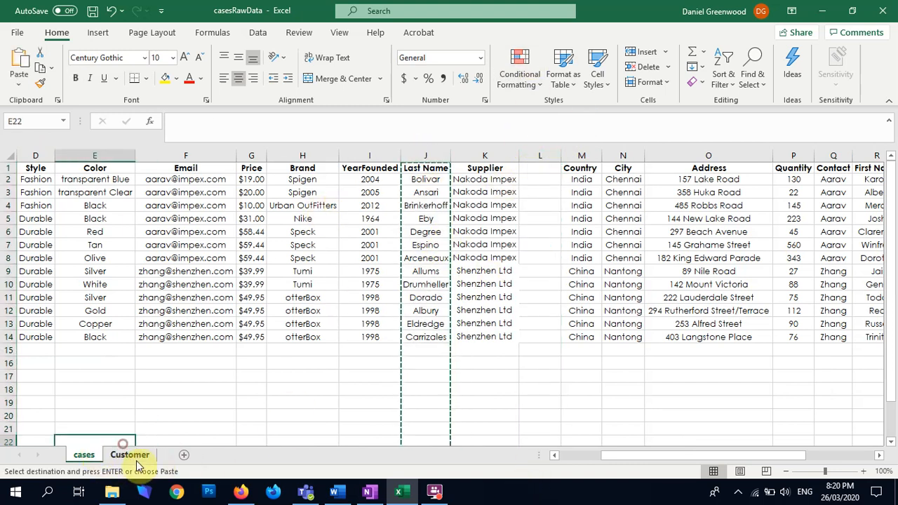
{"action": "left_click", "coordinate": [130, 454]}
{"action": "left_click", "coordinate": [70, 155]}
{"action": "right_click", "coordinate": [61, 157]}
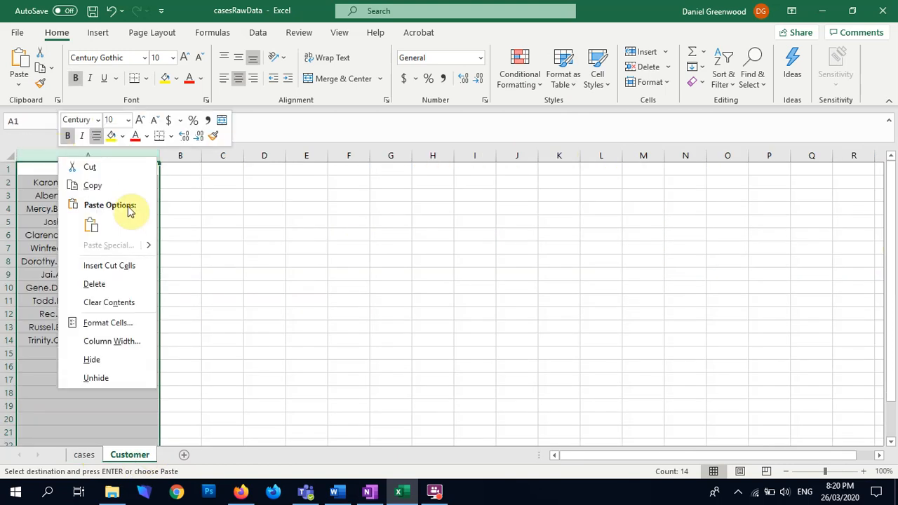
{"action": "left_click", "coordinate": [117, 269]}
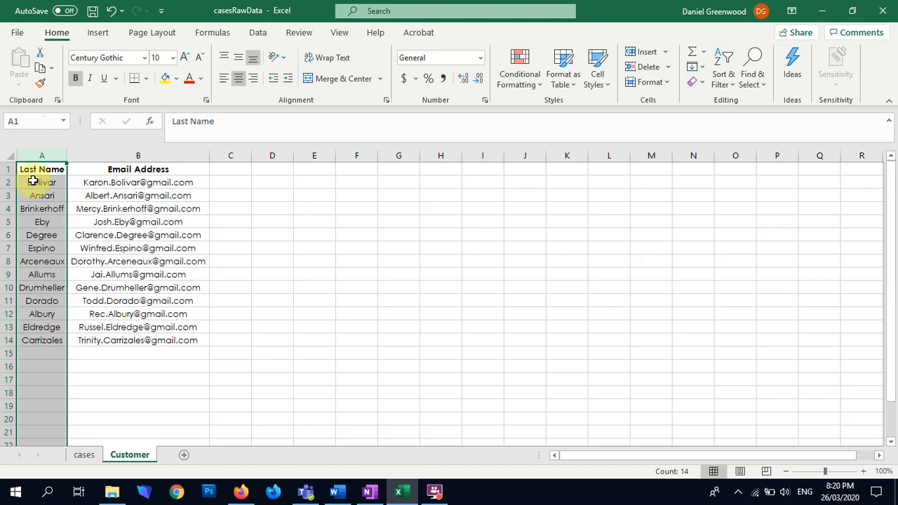
Move the Address column from the cases sheet to column C of the Customer sheet
{"action": "left_click", "coordinate": [84, 454]}
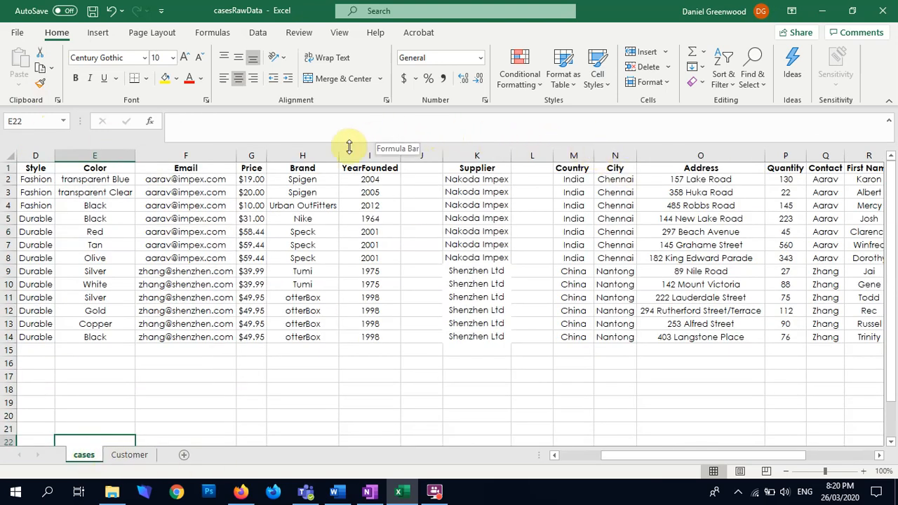
{"action": "left_click", "coordinate": [716, 156]}
{"action": "left_click", "coordinate": [715, 156]}
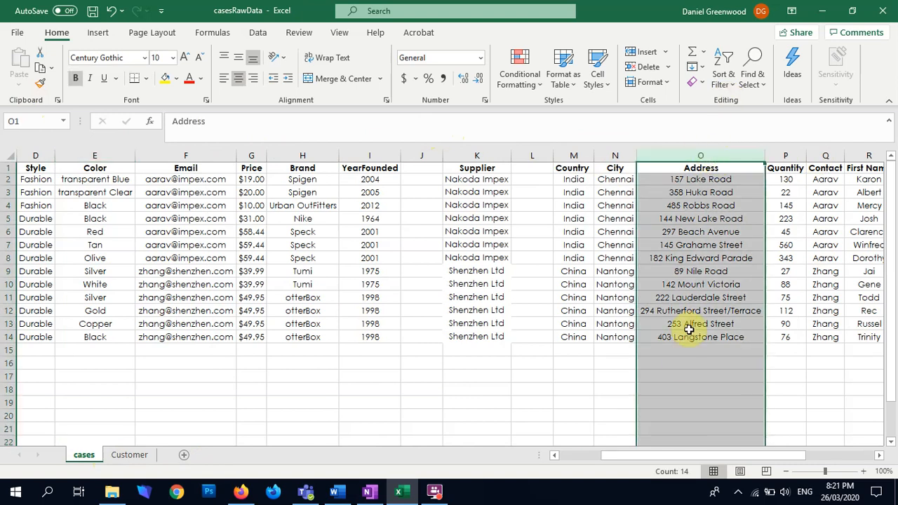
{"action": "key", "text": "ctrl+c"}
{"action": "key", "text": "alt+Tab"}
{"action": "key", "text": "alt+Tab"}
{"action": "left_click", "coordinate": [130, 455]}
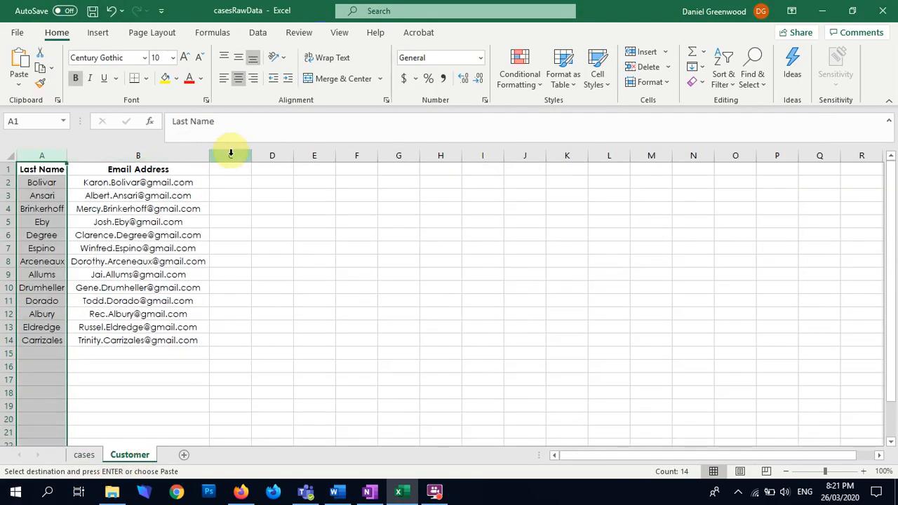
{"action": "left_click", "coordinate": [231, 155]}
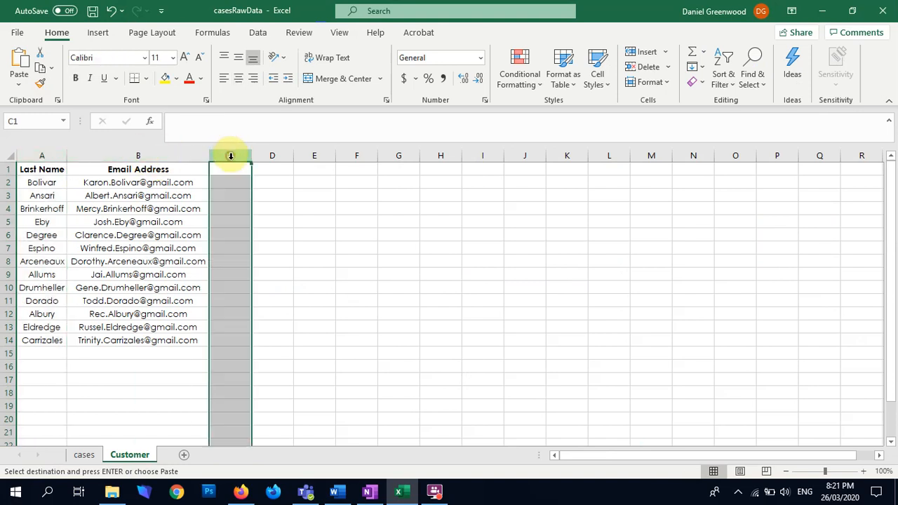
{"action": "key", "text": "ctrl+v"}
Move the First Name column from the cases sheet to the Customer sheet, inserting it before the Last Name column
{"action": "left_click", "coordinate": [79, 453]}
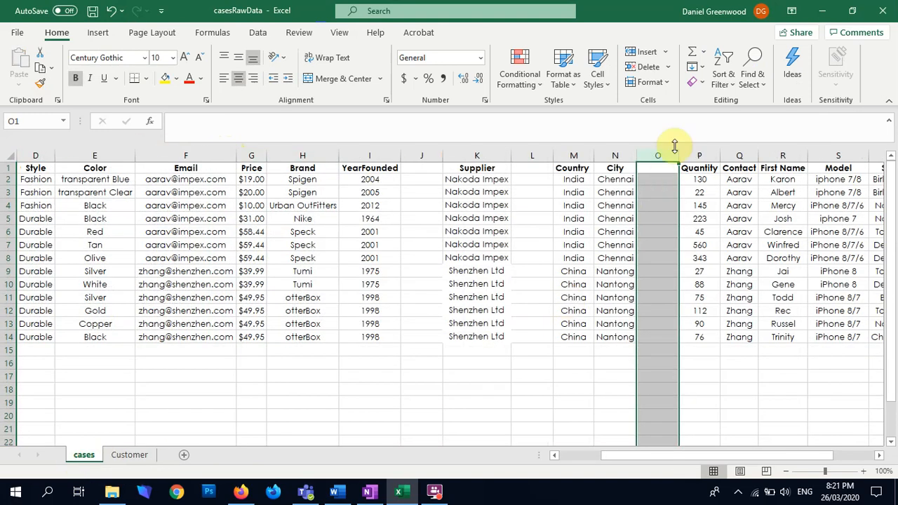
{"action": "left_click_drag", "start_coordinate": [732, 457], "coordinate": [773, 458]}
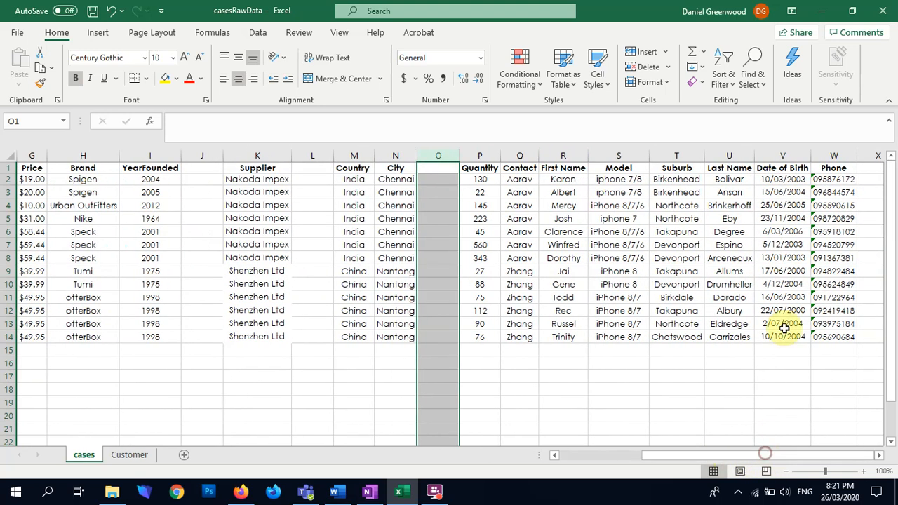
{"action": "left_click", "coordinate": [570, 153]}
{"action": "key", "text": "ctrl+x"}
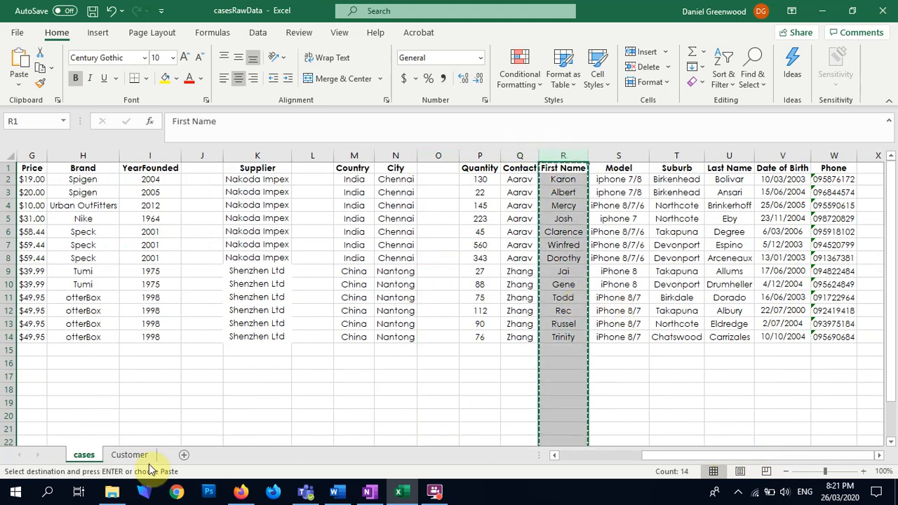
{"action": "left_click", "coordinate": [130, 455]}
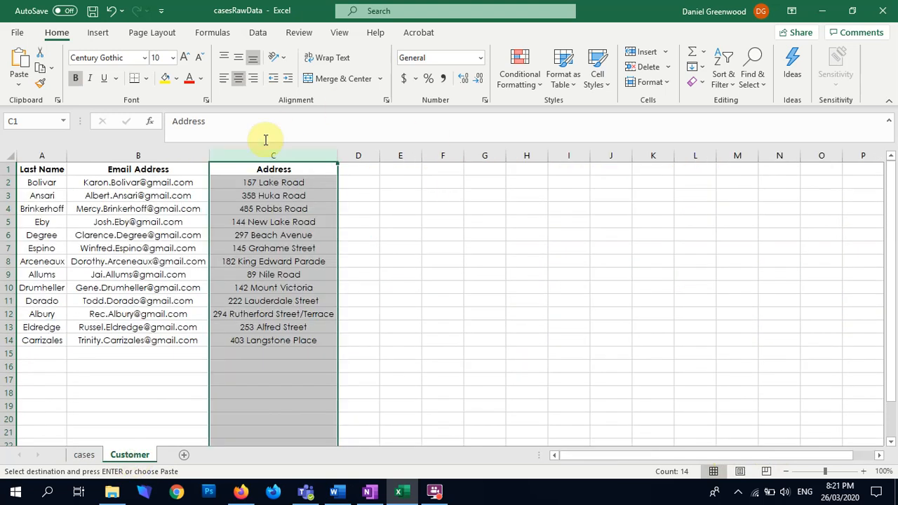
{"action": "right_click", "coordinate": [46, 156]}
{"action": "left_click", "coordinate": [97, 270]}
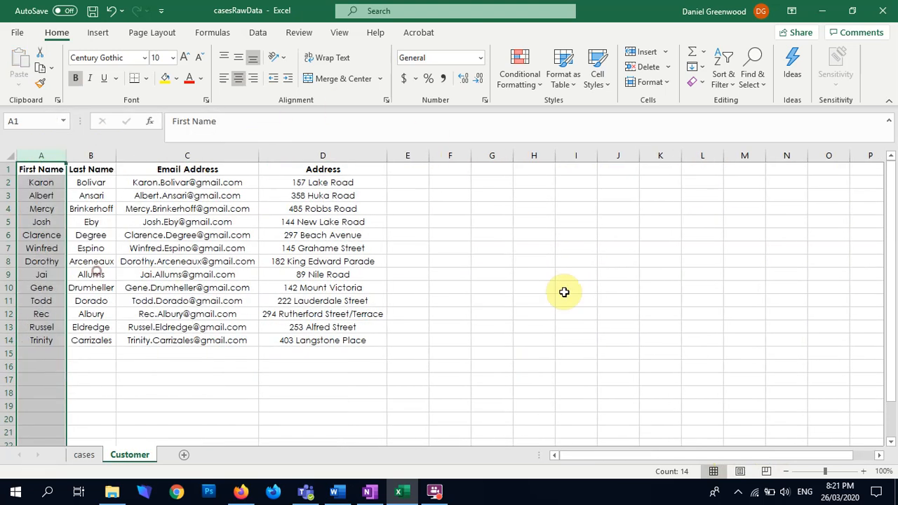
Move the second Last Name column U from the cases sheet to the Customer sheet, and delete the resulting duplicate Last Name column B
{"action": "left_click", "coordinate": [85, 455]}
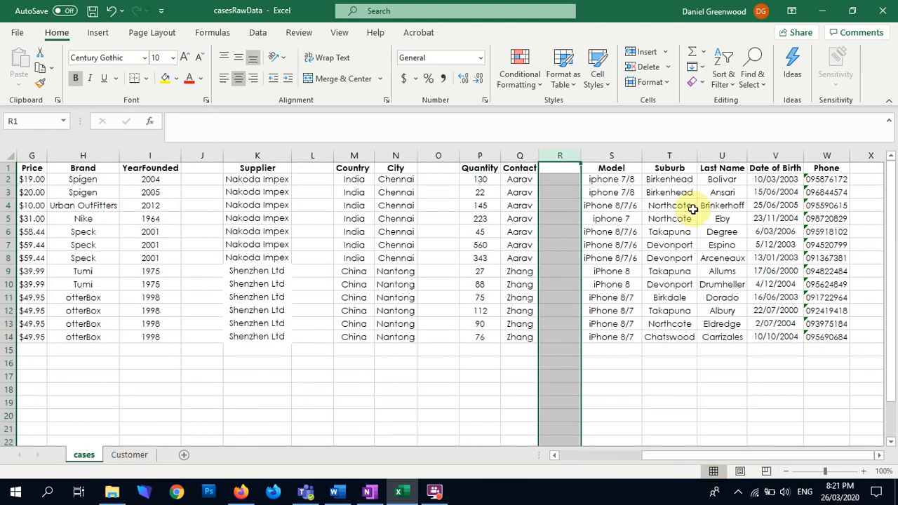
{"action": "left_click", "coordinate": [675, 155]}
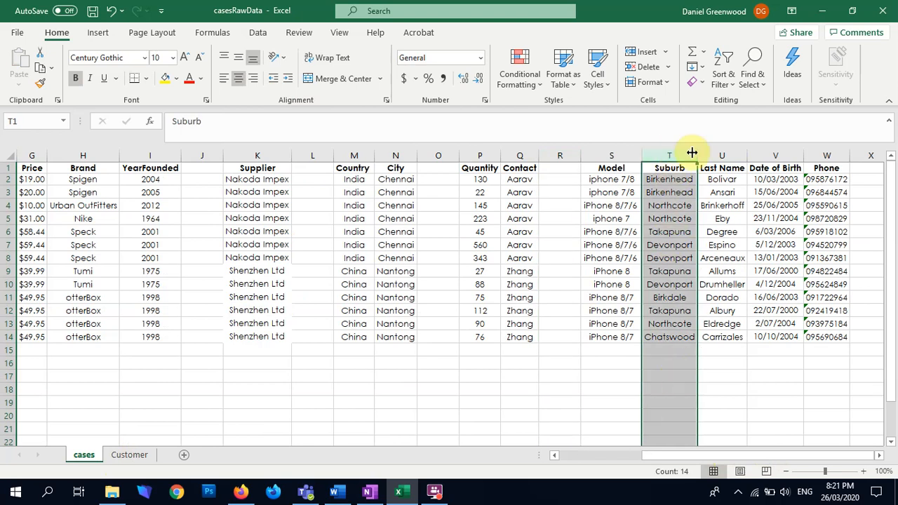
{"action": "left_click", "coordinate": [721, 154]}
{"action": "key", "text": "ctrl+c"}
{"action": "left_click", "coordinate": [125, 454]}
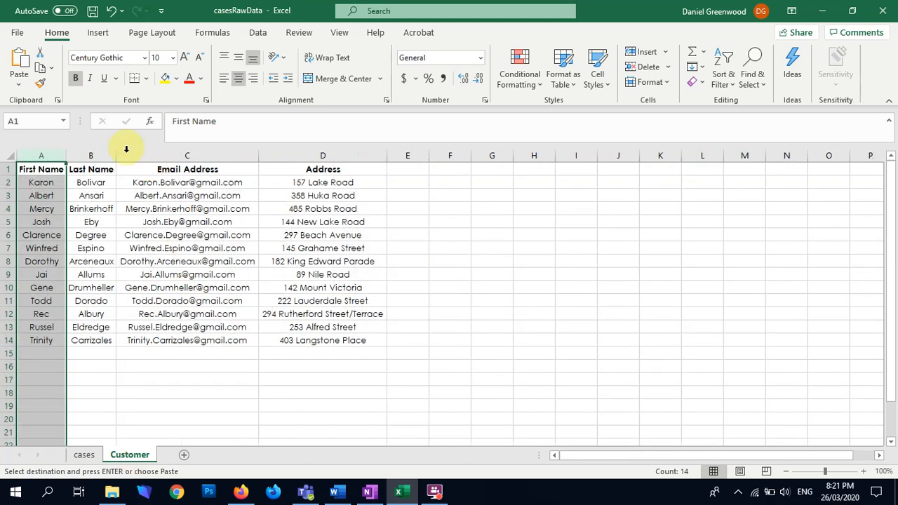
{"action": "left_click", "coordinate": [90, 154]}
{"action": "right_click", "coordinate": [92, 154]}
{"action": "left_click", "coordinate": [133, 260]}
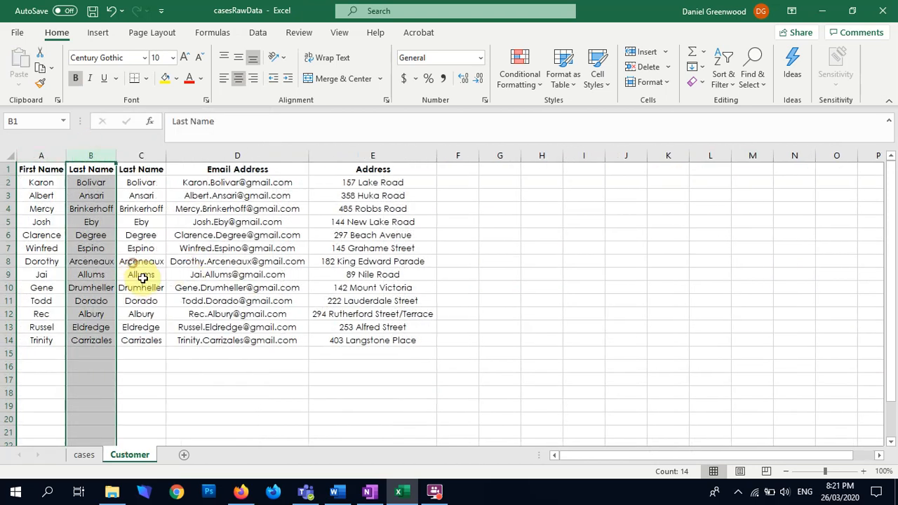
{"action": "right_click", "coordinate": [88, 154]}
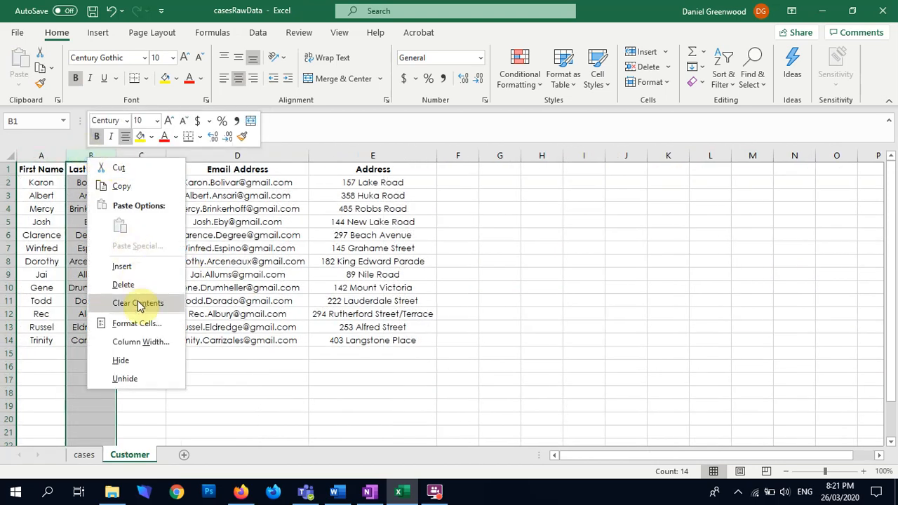
{"action": "left_click", "coordinate": [123, 285]}
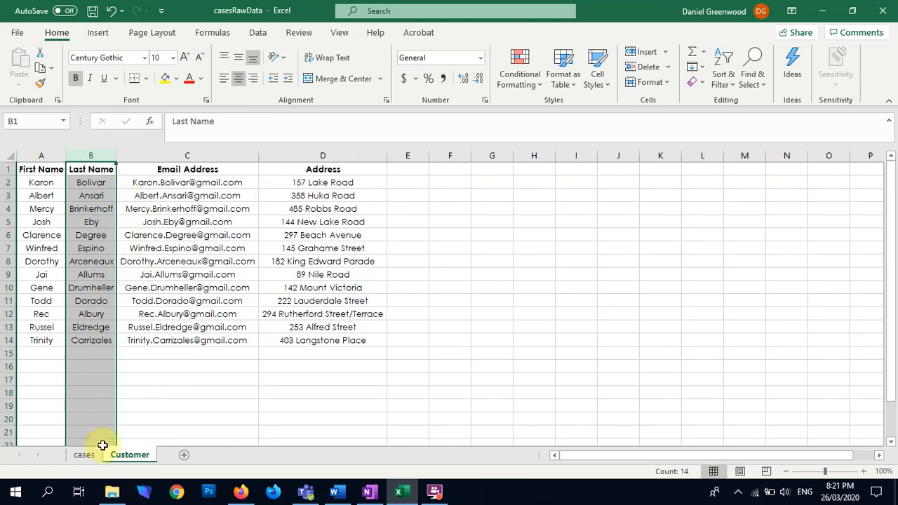
Move the Suburb column from the cases sheet to column E of the Customer sheet
{"action": "left_click", "coordinate": [85, 457]}
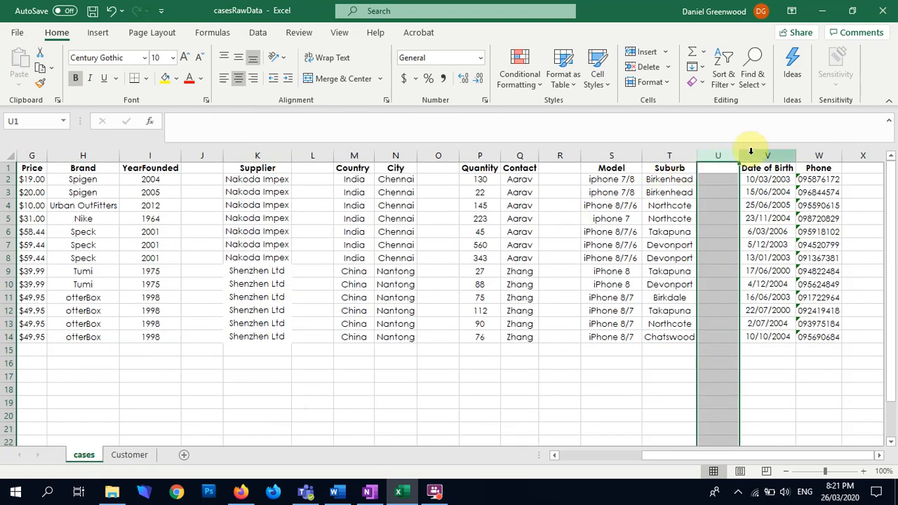
{"action": "left_click", "coordinate": [682, 149]}
{"action": "key", "text": "ctrl+c"}
{"action": "left_click", "coordinate": [131, 455]}
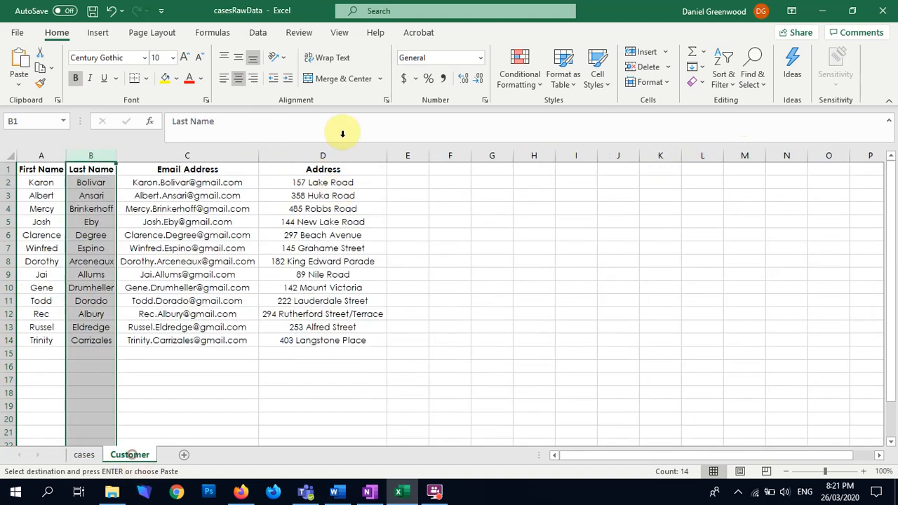
{"action": "right_click", "coordinate": [407, 155]}
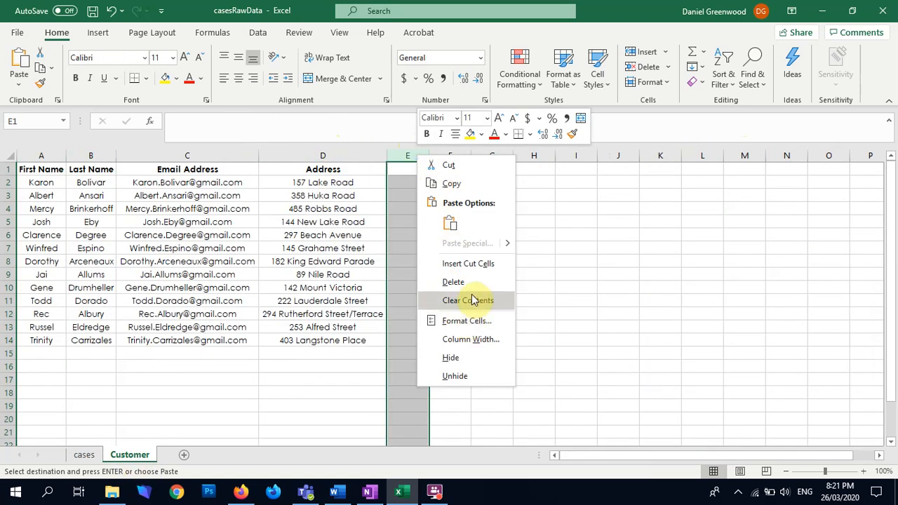
{"action": "left_click", "coordinate": [477, 263]}
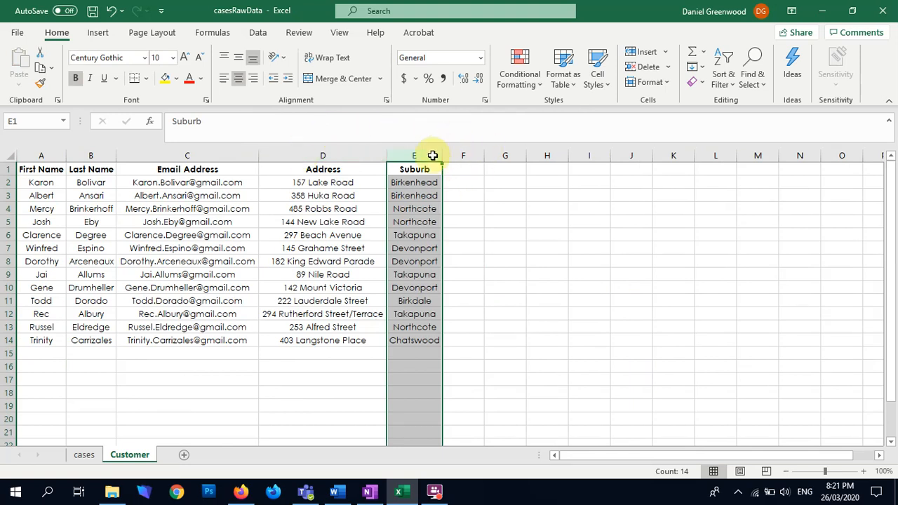
Move the Phone column from the cases sheet to column F of the Customer sheet
{"action": "left_click", "coordinate": [82, 455]}
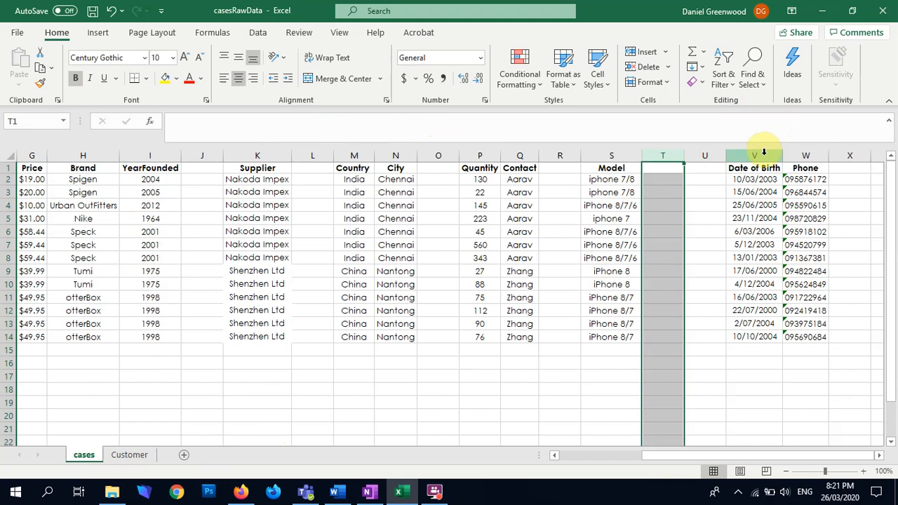
{"action": "left_click", "coordinate": [804, 154]}
{"action": "key", "text": "ctrl+x"}
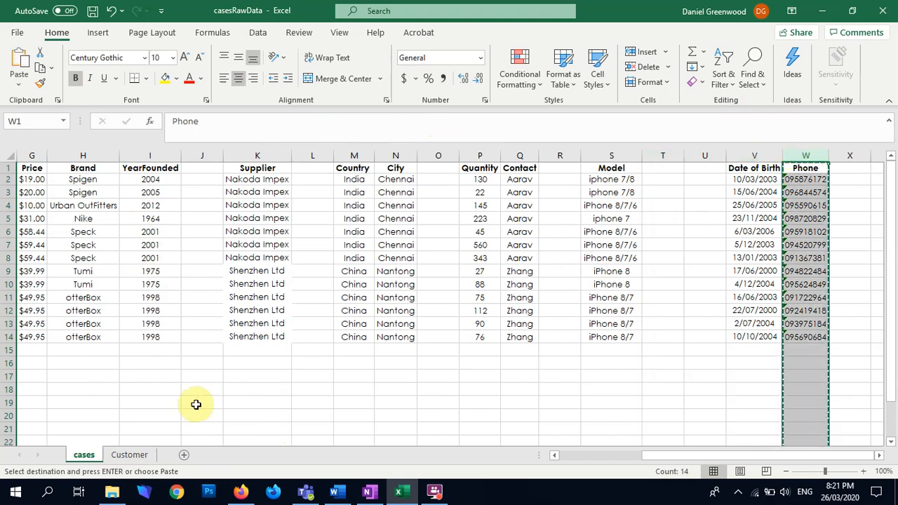
{"action": "left_click", "coordinate": [126, 455]}
{"action": "left_click", "coordinate": [464, 154]}
{"action": "key", "text": "ctrl+v"}
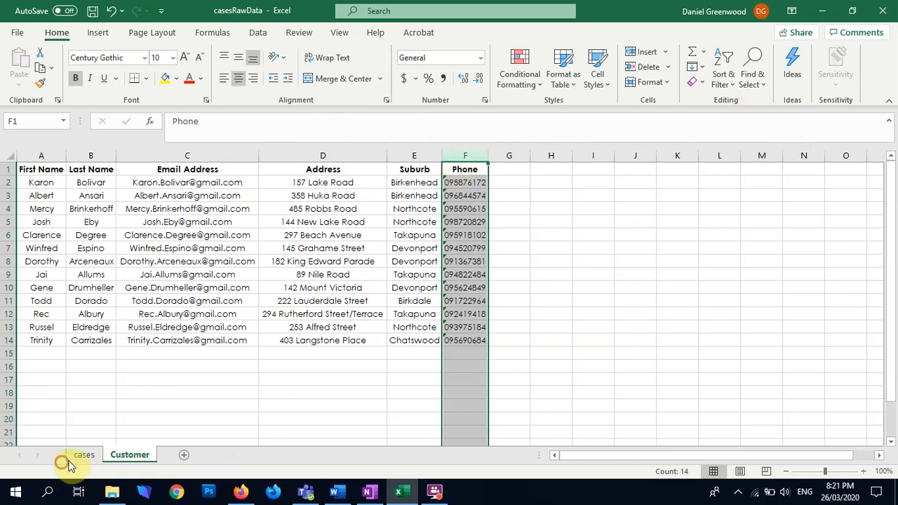
Move the Date of Birth column from the cases sheet to column G of the Customer sheet
{"action": "left_click", "coordinate": [84, 454]}
{"action": "left_click", "coordinate": [755, 155]}
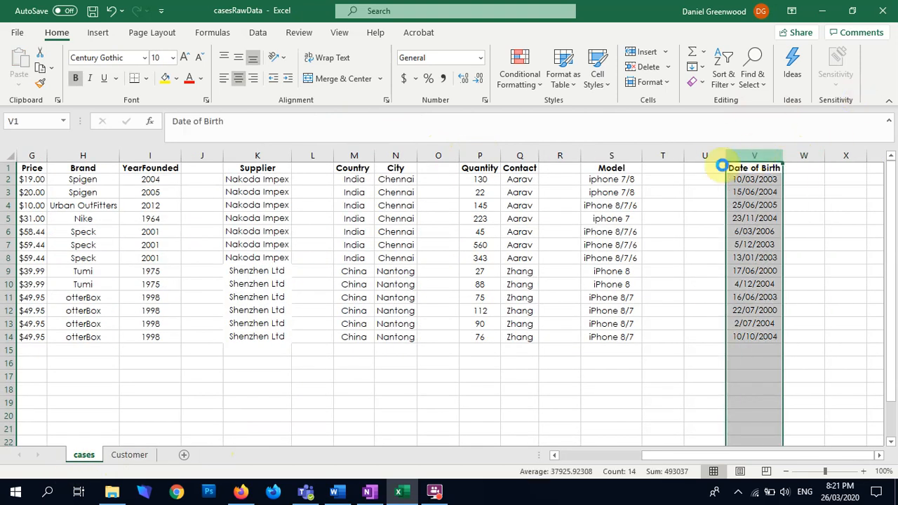
{"action": "key", "text": "ctrl+x"}
{"action": "left_click", "coordinate": [126, 455]}
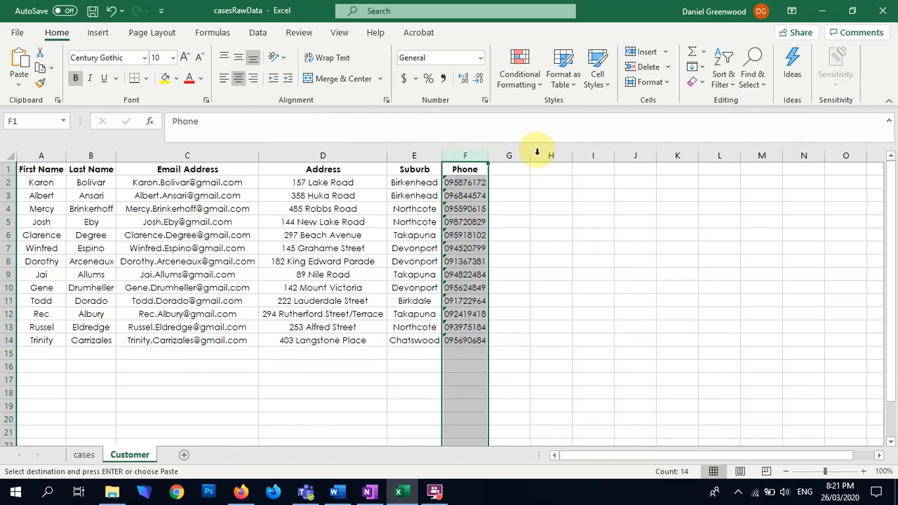
{"action": "left_click", "coordinate": [515, 155]}
{"action": "key", "text": "ctrl+v"}
{"action": "left_click_drag", "start_coordinate": [582, 264], "coordinate": [582, 274]}
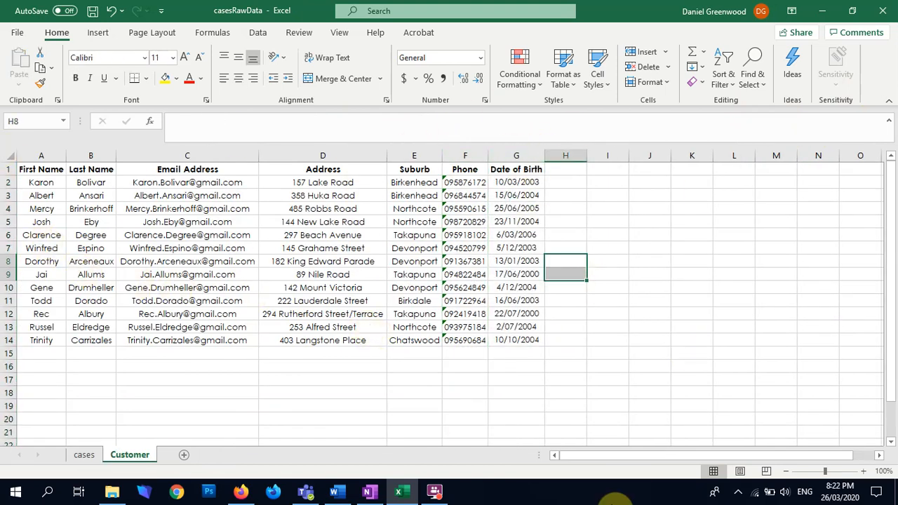
Add a new worksheet after the cases sheet and name it Supplier
{"action": "left_click", "coordinate": [82, 454]}
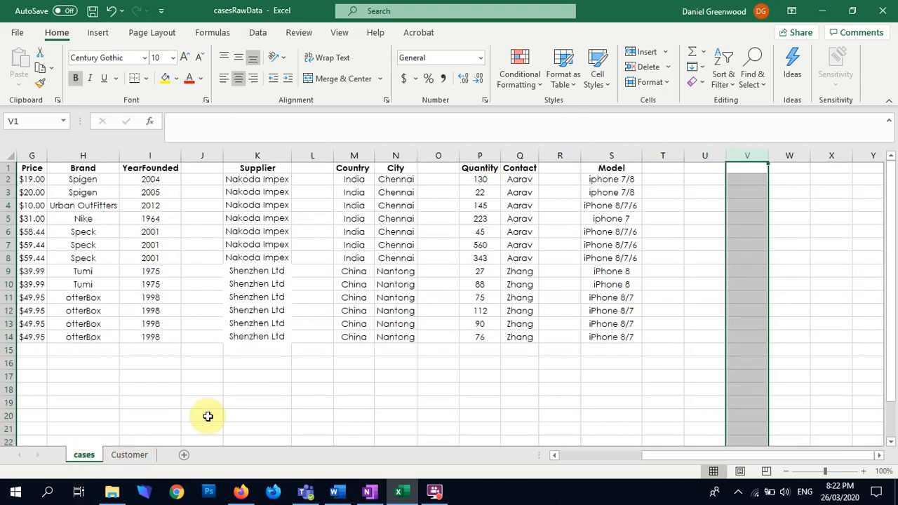
{"action": "left_click", "coordinate": [266, 153]}
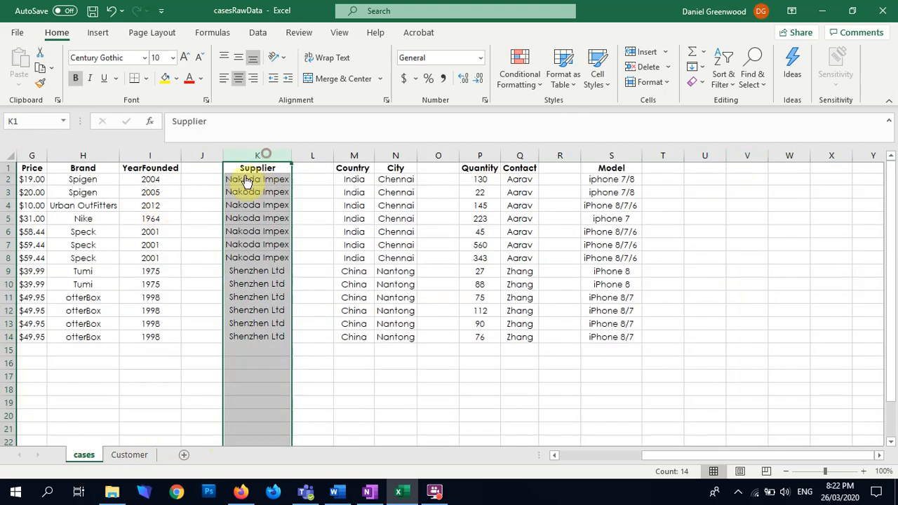
{"action": "left_click", "coordinate": [254, 169]}
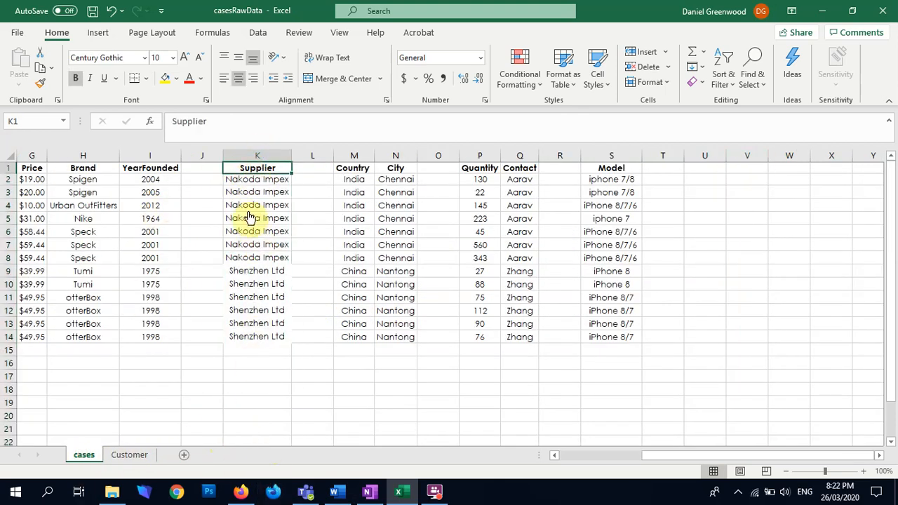
{"action": "left_click", "coordinate": [184, 455]}
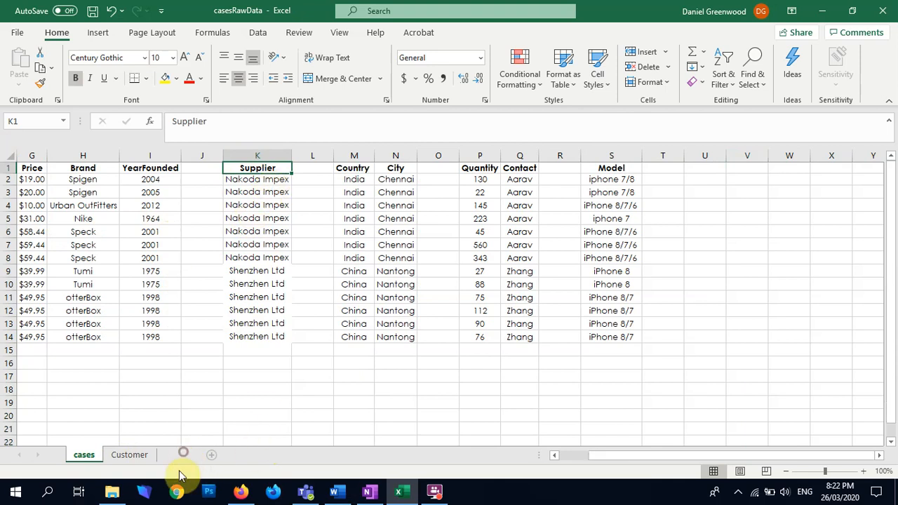
{"action": "double_click", "coordinate": [126, 456]}
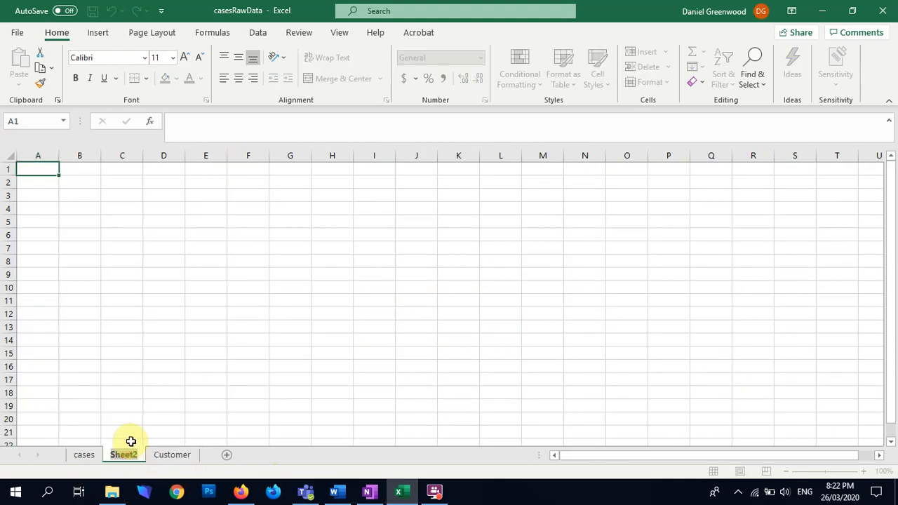
{"action": "type", "text": "Supplier"}
{"action": "key", "text": "Return"}
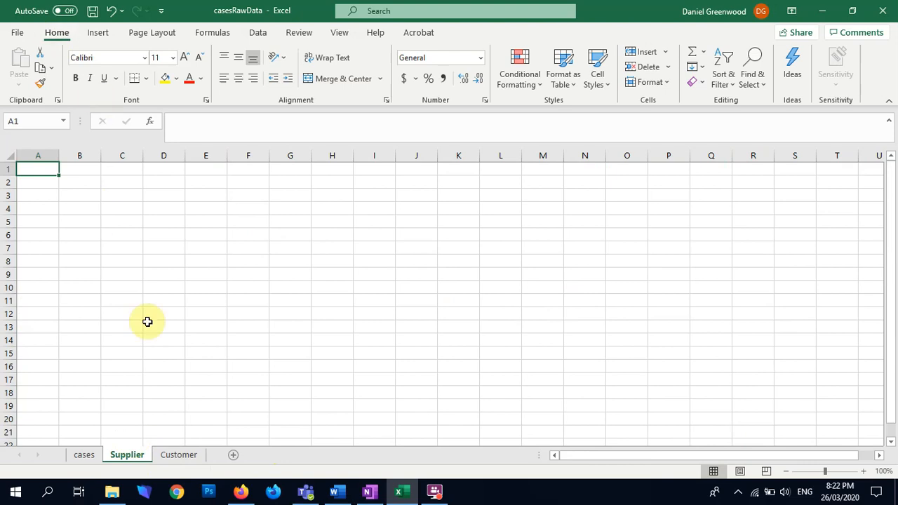
Move columns K to N, containing Supplier, Country and City, from the cases sheet to the Supplier sheet, starting at column A
{"action": "left_click", "coordinate": [84, 455]}
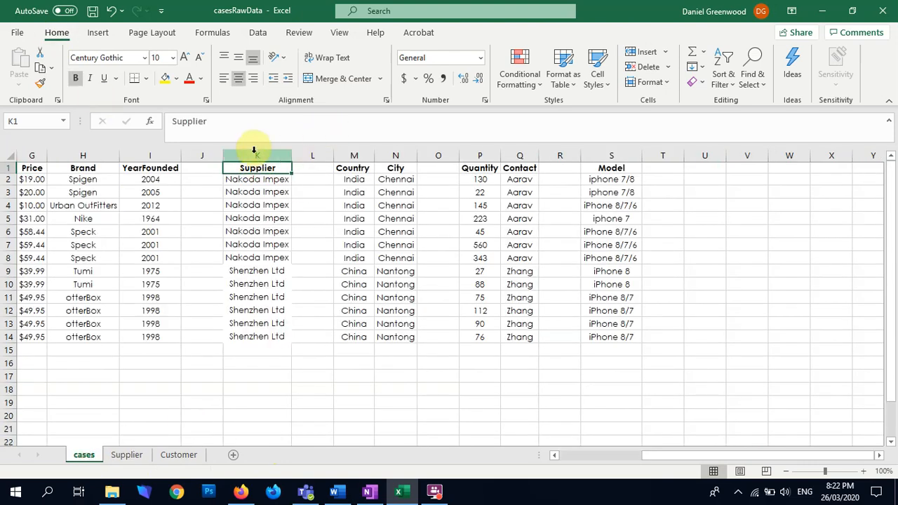
{"action": "left_click", "coordinate": [255, 148]}
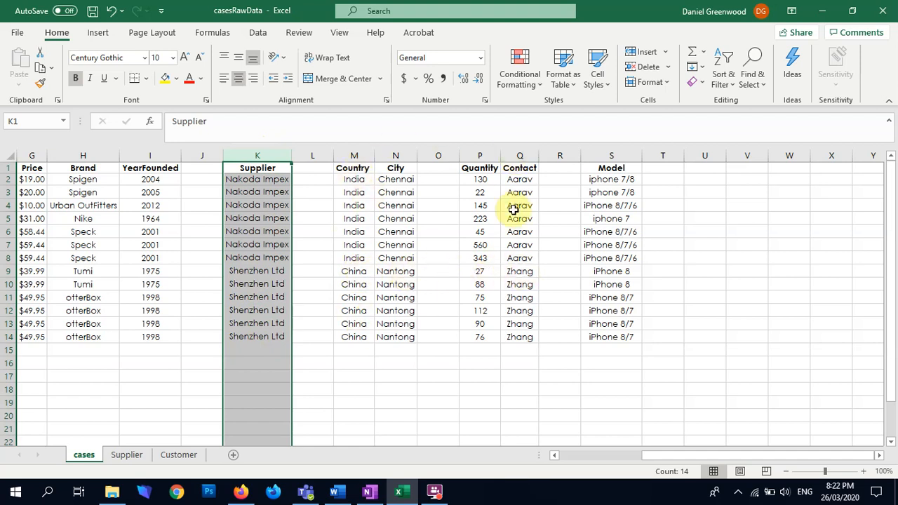
{"action": "left_click_drag", "start_coordinate": [259, 158], "coordinate": [387, 152]}
{"action": "key", "text": "ctrl+c"}
{"action": "left_click", "coordinate": [132, 456]}
{"action": "key", "text": "Return"}
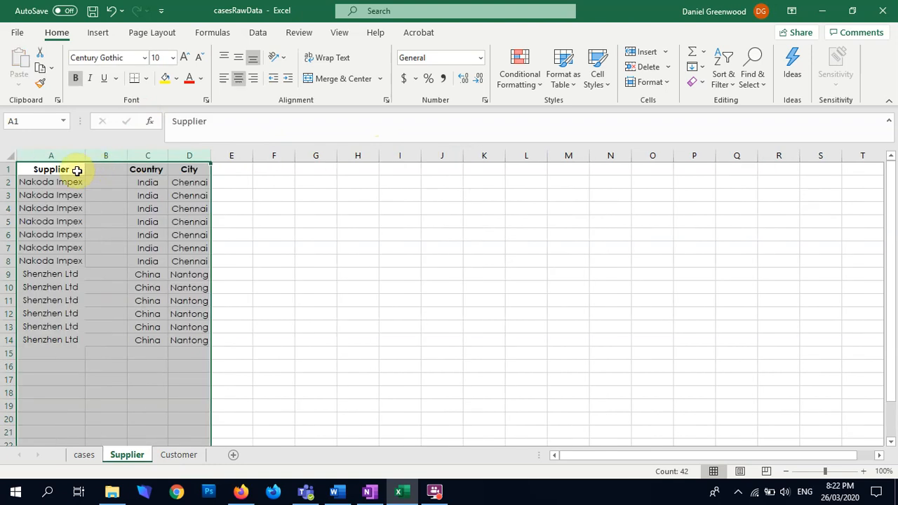
Delete the empty column B between Supplier and Country on the Supplier sheet
{"action": "left_click", "coordinate": [110, 158]}
{"action": "right_click", "coordinate": [110, 158]}
{"action": "left_click", "coordinate": [148, 286]}
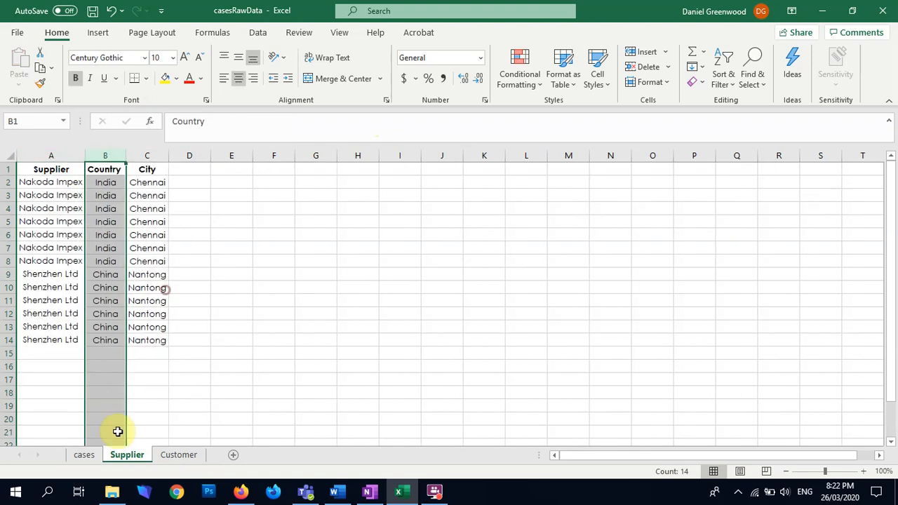
Move the Contact column from the cases sheet to the Supplier sheet, inserting it before the Country column
{"action": "left_click", "coordinate": [98, 456]}
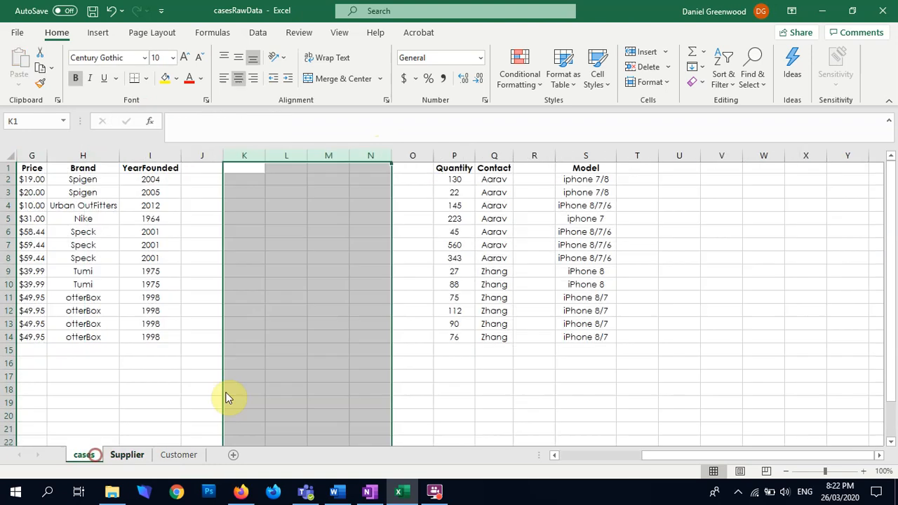
{"action": "left_click", "coordinate": [495, 155]}
{"action": "key", "text": "ctrl+c"}
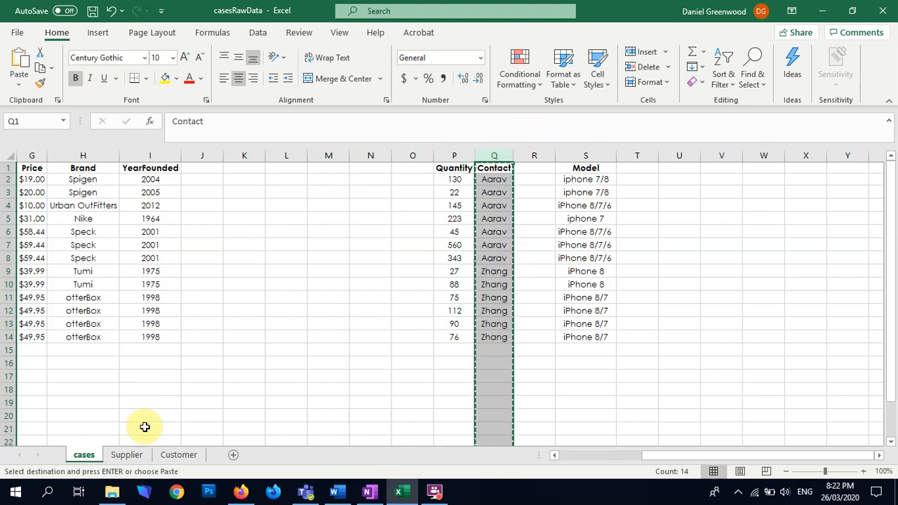
{"action": "left_click", "coordinate": [128, 455]}
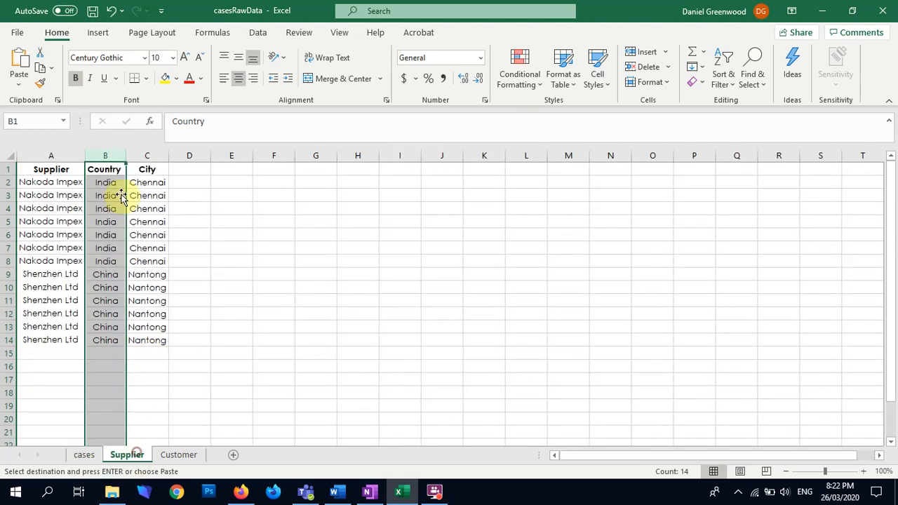
{"action": "right_click", "coordinate": [102, 153]}
{"action": "left_click", "coordinate": [146, 266]}
{"action": "left_click", "coordinate": [384, 263]}
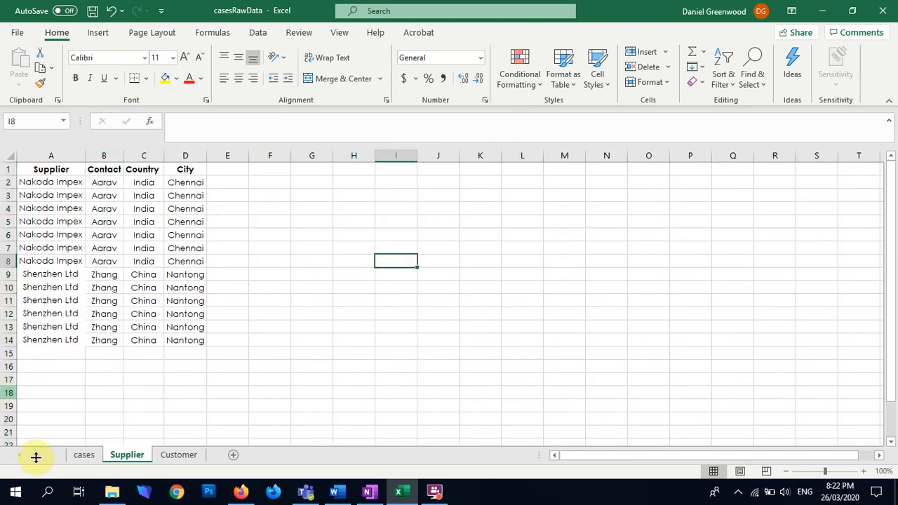
Move the Email column F from the cases sheet to column E of the Supplier sheet
{"action": "left_click", "coordinate": [82, 456]}
{"action": "left_click_drag", "start_coordinate": [660, 458], "coordinate": [579, 464]}
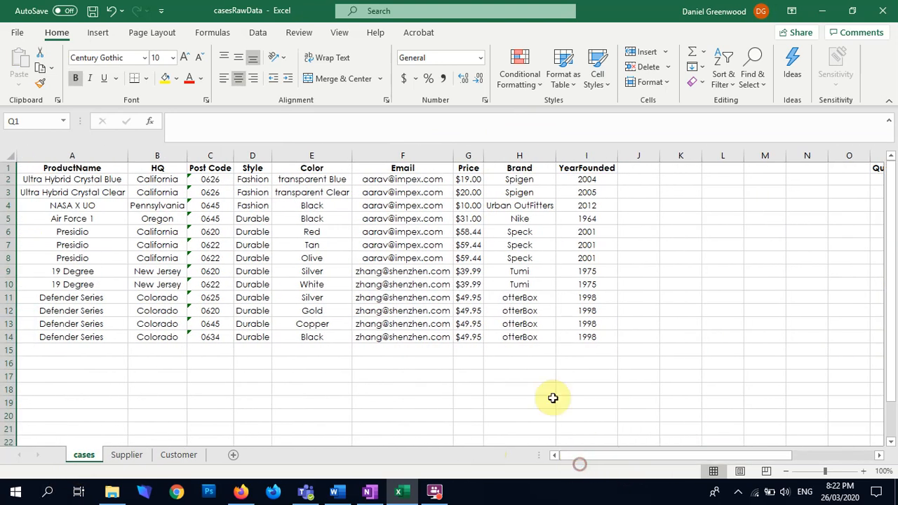
{"action": "left_click", "coordinate": [410, 155]}
{"action": "key", "text": "ctrl+c"}
{"action": "left_click", "coordinate": [127, 455]}
{"action": "left_click", "coordinate": [223, 155]}
{"action": "key", "text": "Return"}
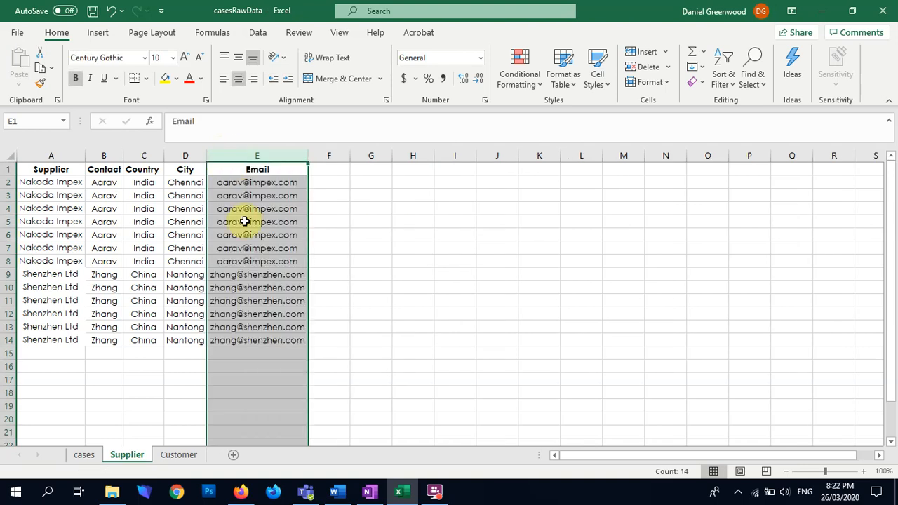
Examine the Post Code values against the HQ values row by row on the cases sheet
{"action": "left_click", "coordinate": [80, 454]}
{"action": "left_click", "coordinate": [209, 155]}
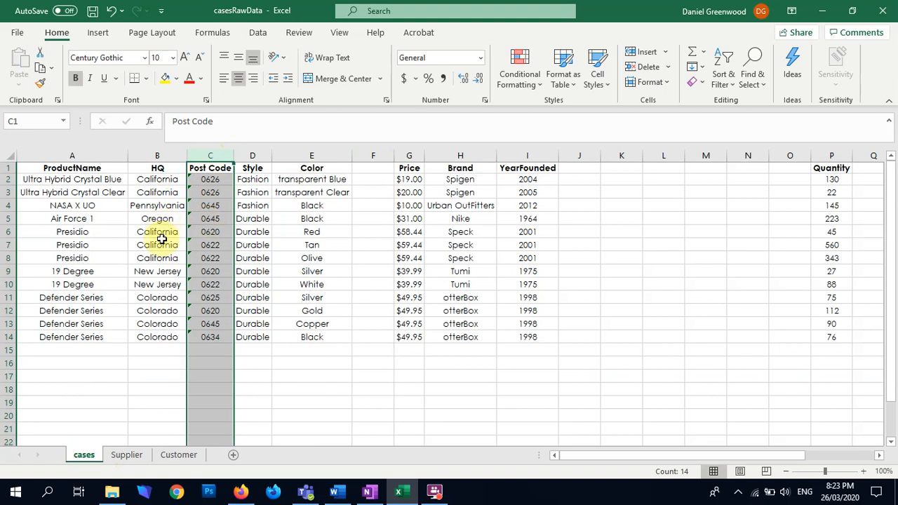
{"action": "left_click", "coordinate": [203, 235]}
{"action": "left_click", "coordinate": [170, 232]}
{"action": "left_click", "coordinate": [209, 235]}
{"action": "left_click", "coordinate": [166, 245]}
{"action": "left_click", "coordinate": [200, 246]}
{"action": "left_click", "coordinate": [167, 258]}
{"action": "left_click", "coordinate": [211, 258]}
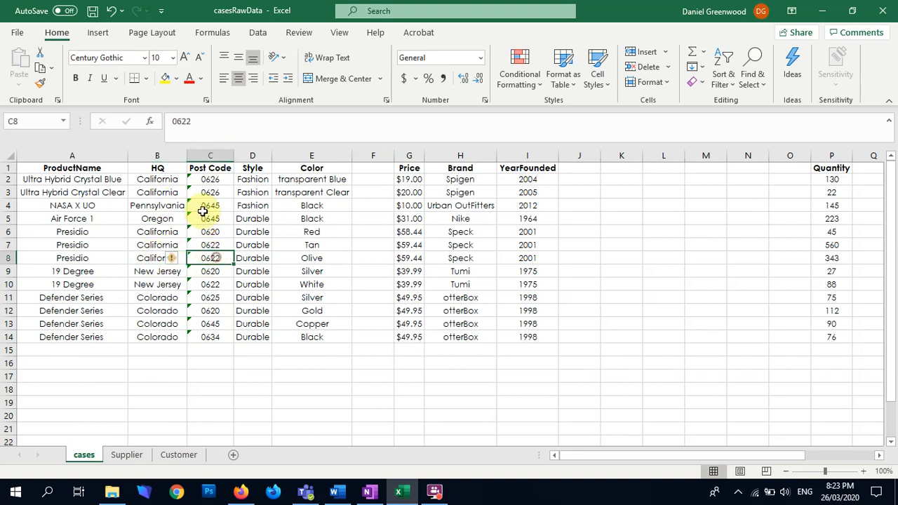
{"action": "left_click", "coordinate": [159, 275]}
{"action": "left_click", "coordinate": [200, 273]}
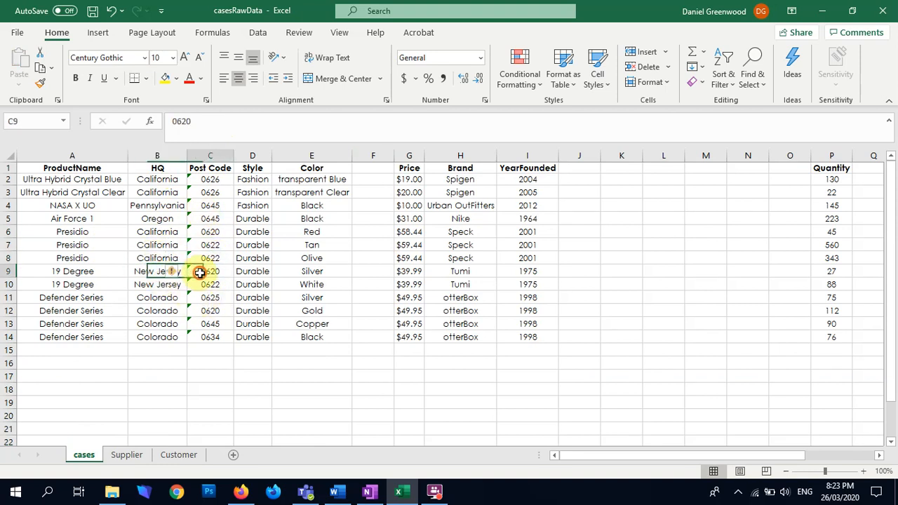
{"action": "left_click", "coordinate": [155, 284]}
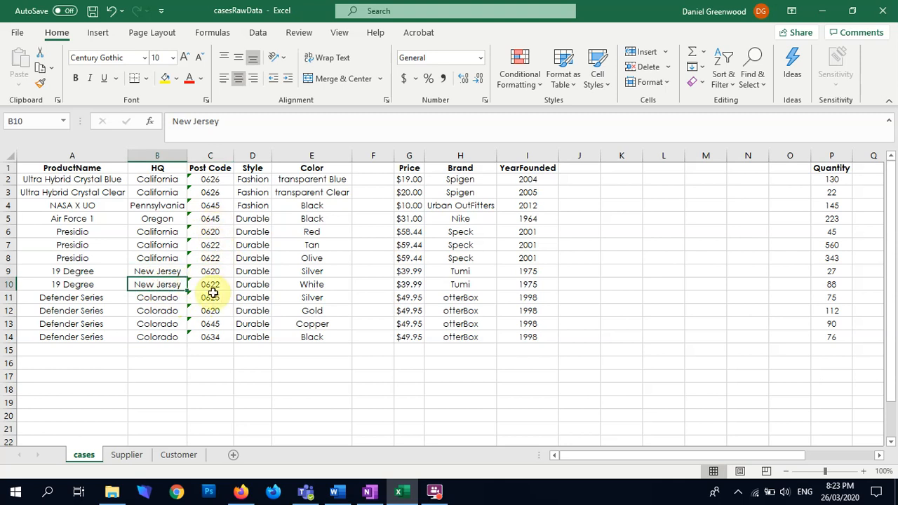
{"action": "left_click", "coordinate": [147, 149]}
Move the Post Code column from the cases sheet to column F of the Supplier sheet
{"action": "left_click", "coordinate": [199, 156]}
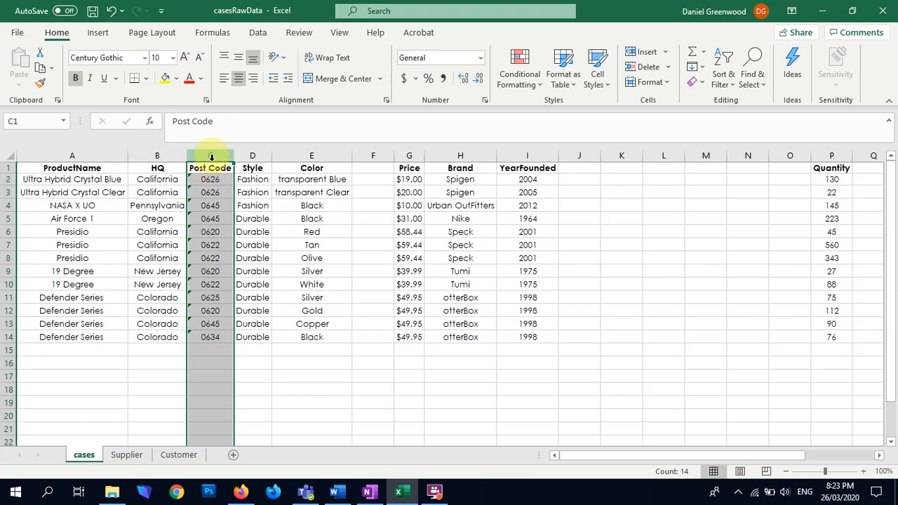
{"action": "key", "text": "ctrl+c"}
{"action": "left_click", "coordinate": [127, 454]}
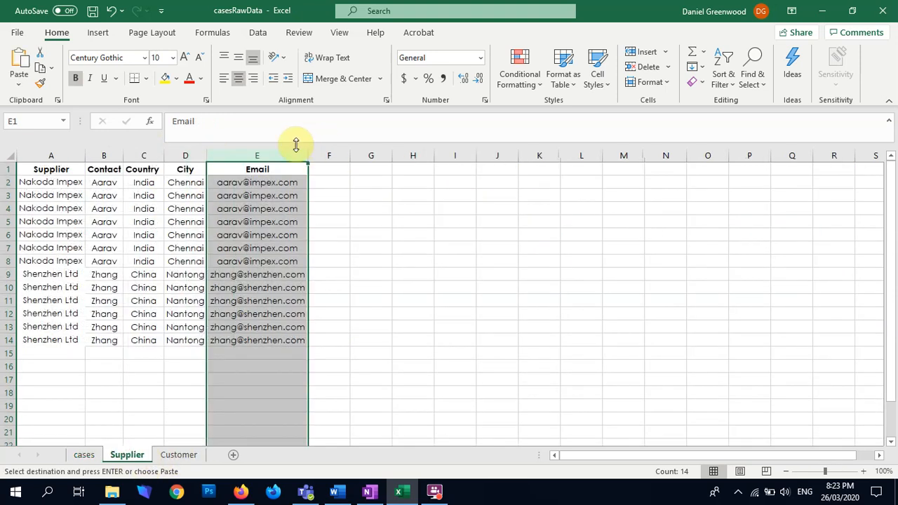
{"action": "left_click", "coordinate": [332, 156]}
{"action": "key", "text": "Return"}
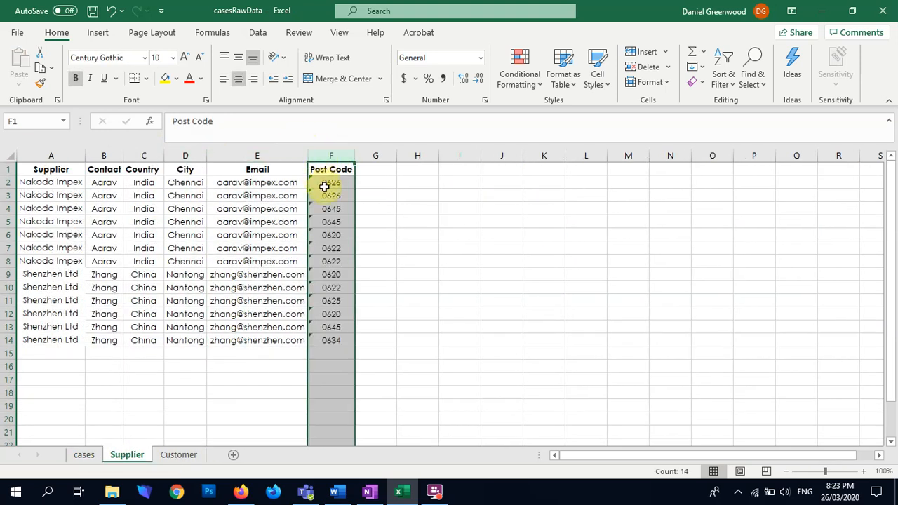
Move the Post Code column from the Supplier sheet to the Customer sheet, inserting it between Suburb and Phone
{"action": "left_click_drag", "start_coordinate": [325, 183], "coordinate": [311, 261]}
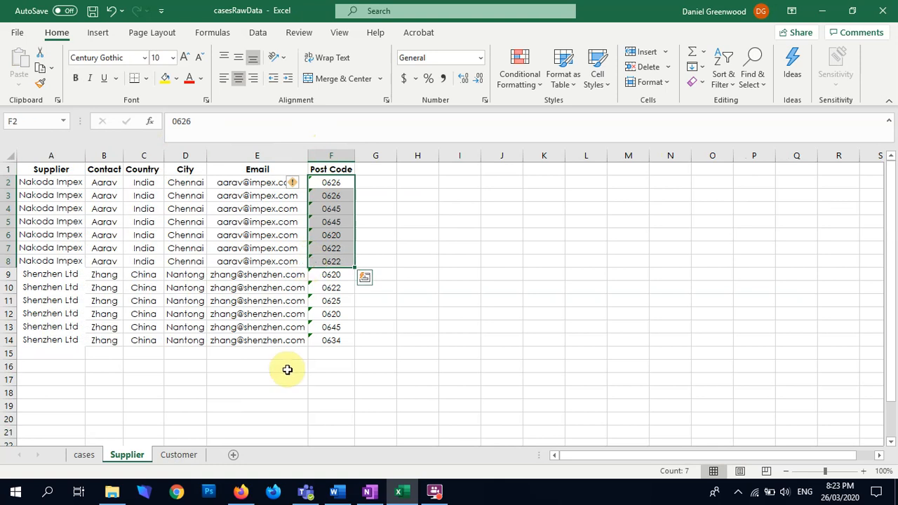
{"action": "left_click", "coordinate": [375, 274]}
{"action": "left_click", "coordinate": [331, 156]}
{"action": "key", "text": "ctrl+c"}
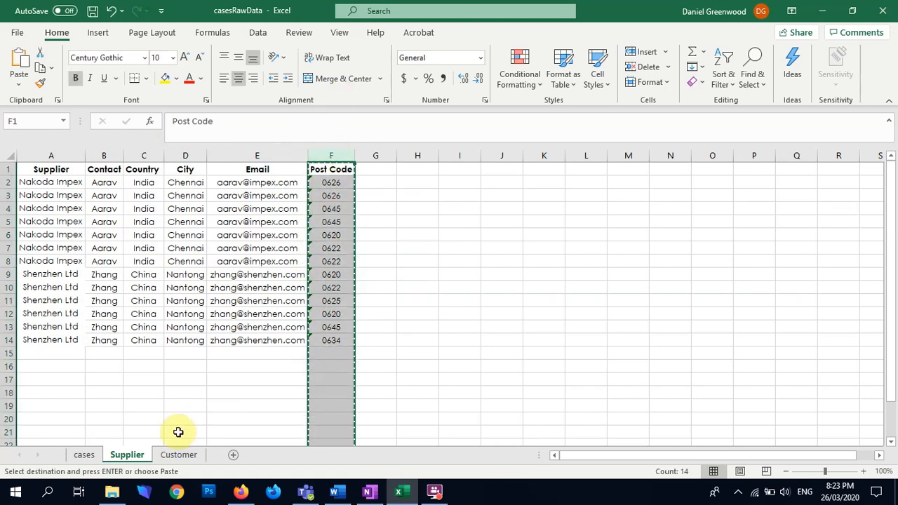
{"action": "left_click", "coordinate": [178, 455]}
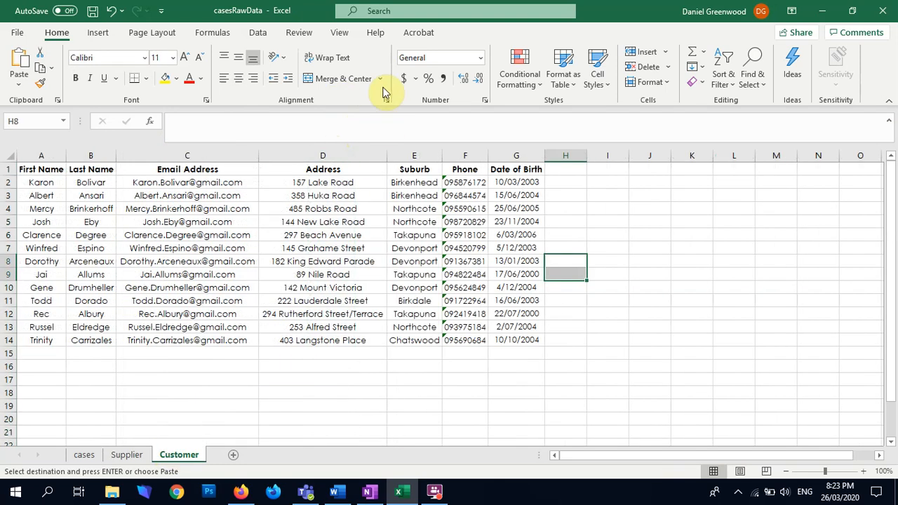
{"action": "right_click", "coordinate": [459, 156]}
{"action": "left_click", "coordinate": [503, 260]}
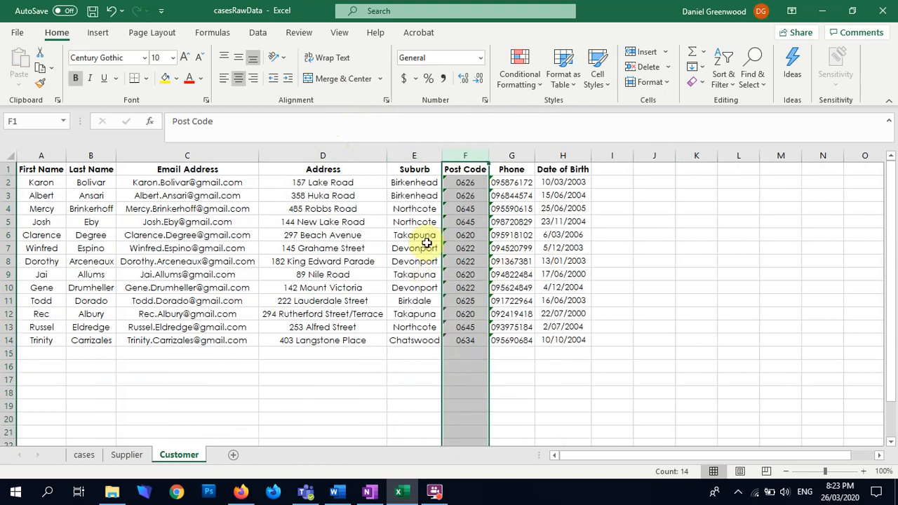
{"action": "left_click_drag", "start_coordinate": [187, 261], "coordinate": [100, 472]}
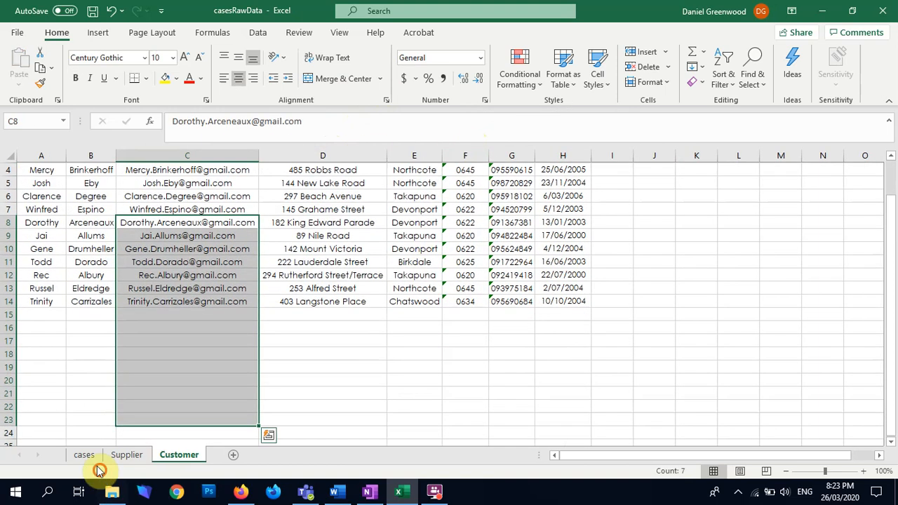
{"action": "left_click", "coordinate": [413, 329]}
{"action": "scroll", "coordinate": [394, 341], "scroll_direction": "up", "scroll_amount": 1}
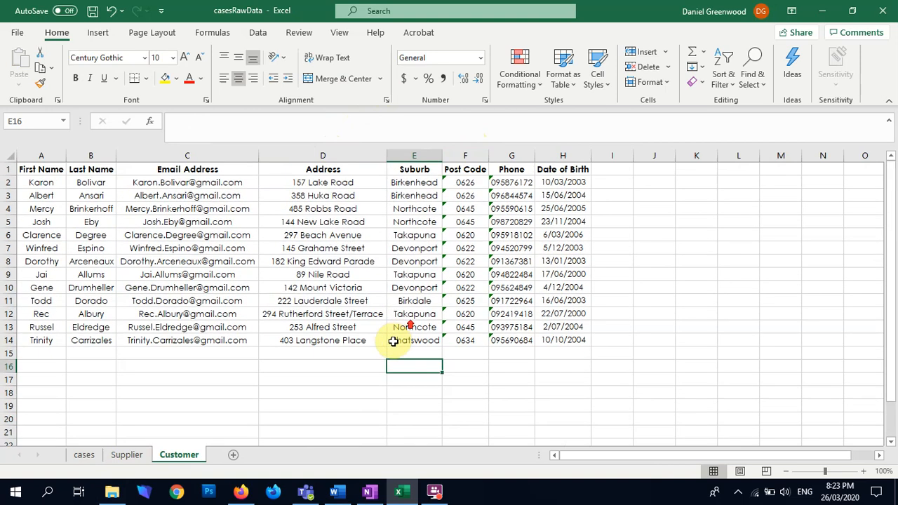
Delete the empty columns between YearFounded and Quantity and between Quantity and Model on the cases sheet
{"action": "left_click", "coordinate": [83, 456]}
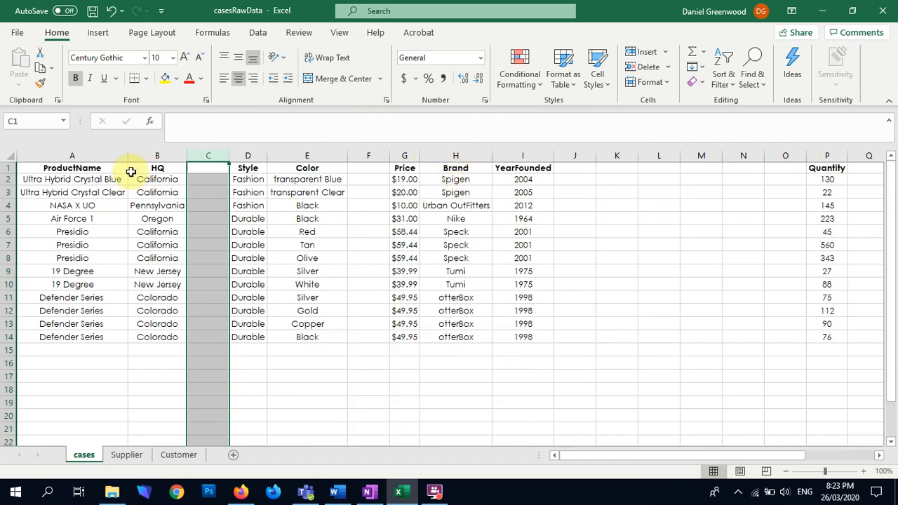
{"action": "left_click_drag", "start_coordinate": [575, 155], "coordinate": [784, 153]}
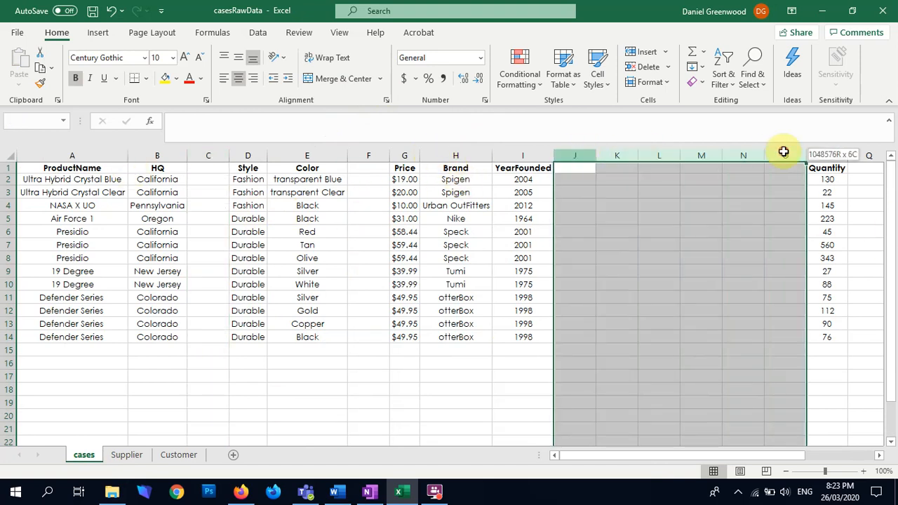
{"action": "right_click", "coordinate": [783, 153]}
{"action": "left_click", "coordinate": [784, 278]}
{"action": "left_click_drag", "start_coordinate": [616, 155], "coordinate": [653, 152]}
{"action": "right_click", "coordinate": [655, 155]}
{"action": "left_click", "coordinate": [700, 280]}
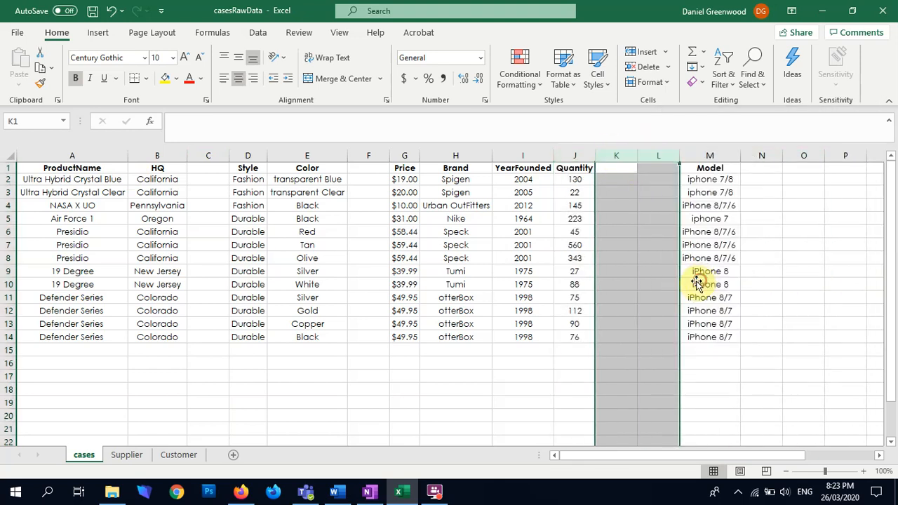
{"action": "left_click", "coordinate": [624, 179]}
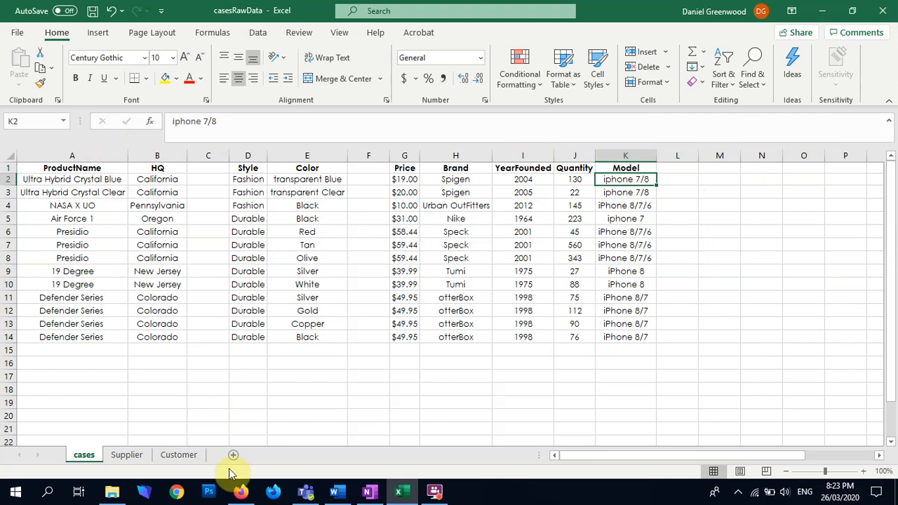
{"action": "left_click_drag", "start_coordinate": [582, 454], "coordinate": [539, 455]}
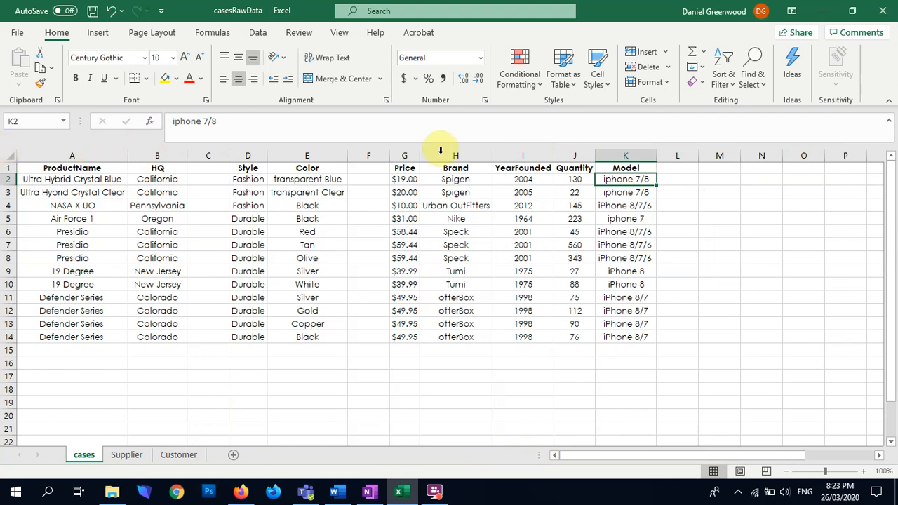
Move the Model column on the cases sheet to column B, between ProductName and HQ
{"action": "left_click", "coordinate": [620, 152]}
{"action": "key", "text": "ctrl+x"}
{"action": "right_click", "coordinate": [161, 153]}
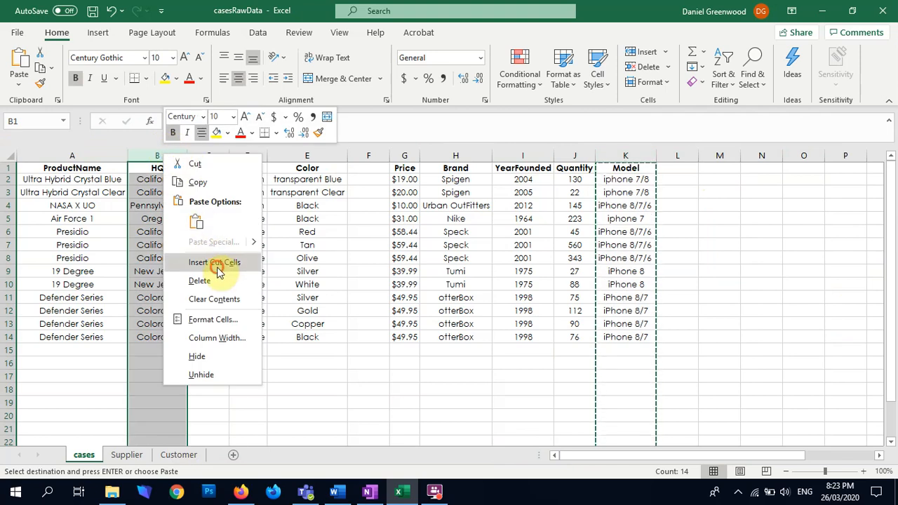
{"action": "left_click", "coordinate": [215, 264]}
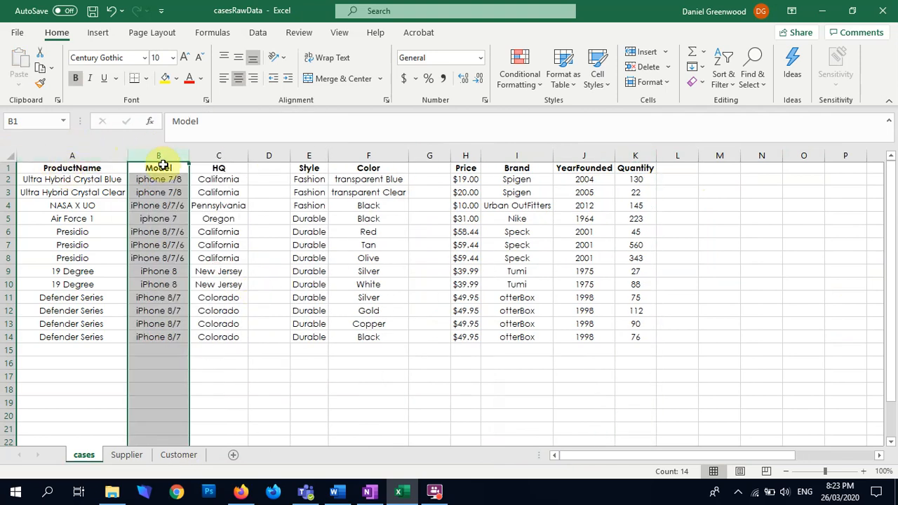
Move the Style column to column C, between Model and HQ
{"action": "left_click", "coordinate": [314, 152]}
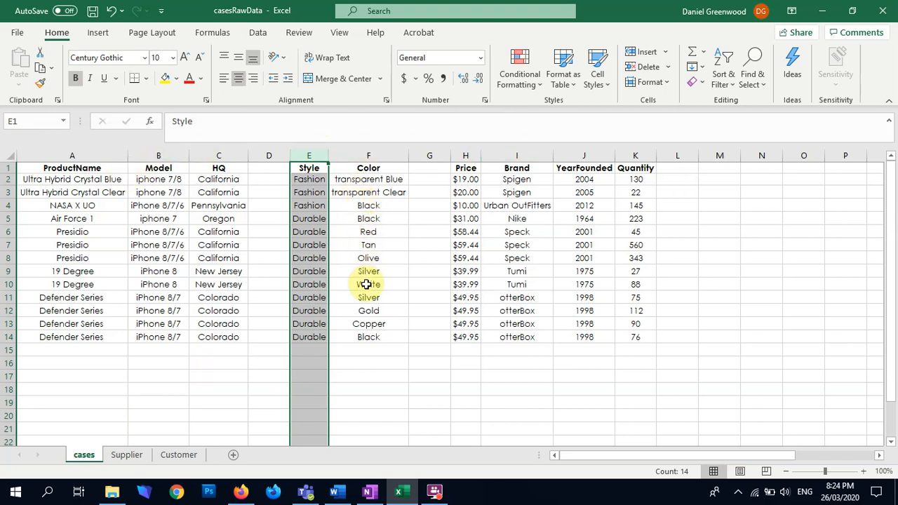
{"action": "key", "text": "ctrl+x"}
{"action": "right_click", "coordinate": [215, 156]}
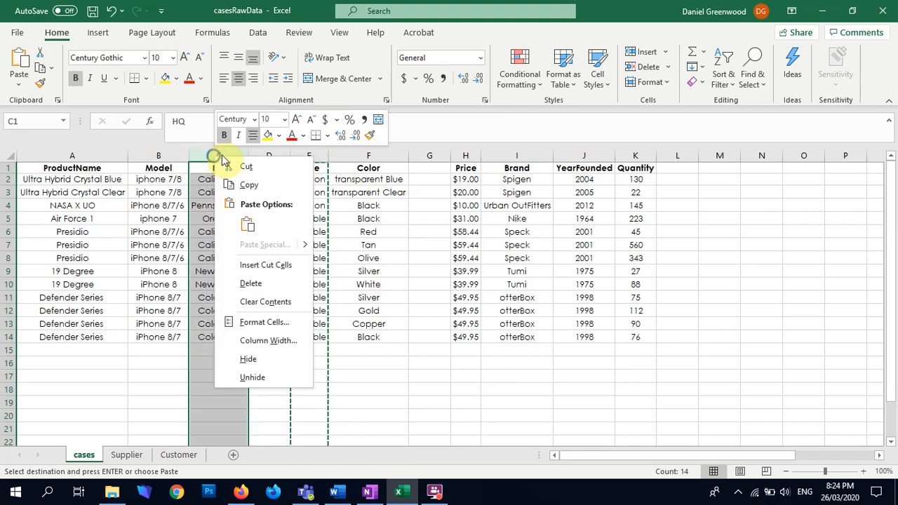
{"action": "left_click", "coordinate": [263, 265]}
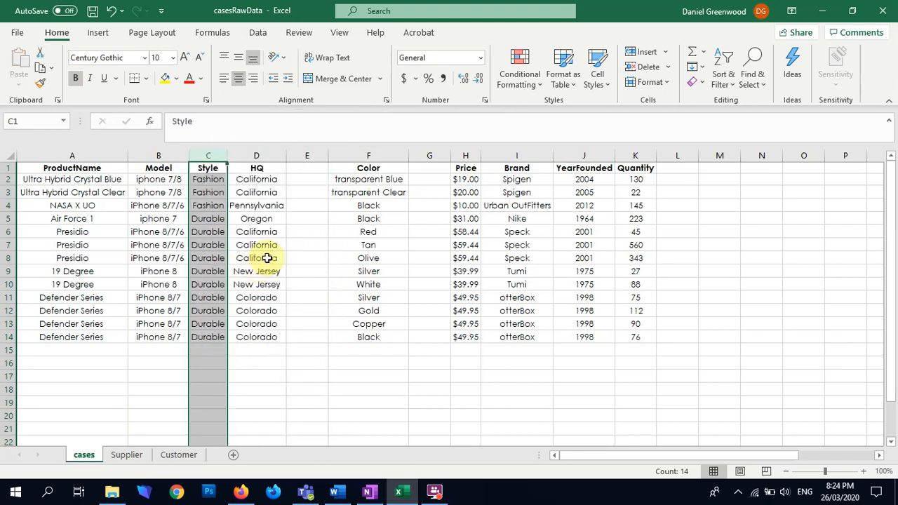
Move the Price column to column D, between Style and HQ
{"action": "left_click", "coordinate": [469, 155]}
{"action": "key", "text": "ctrl+x"}
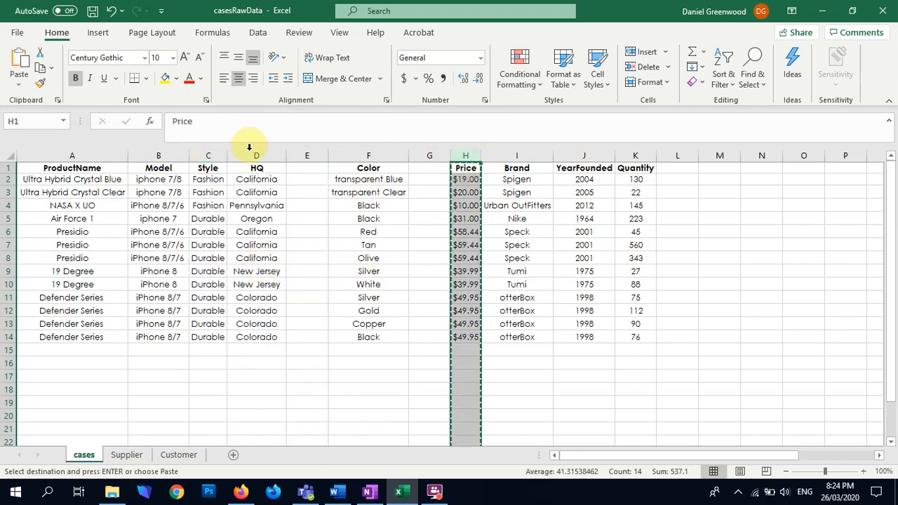
{"action": "right_click", "coordinate": [254, 155]}
{"action": "left_click", "coordinate": [303, 266]}
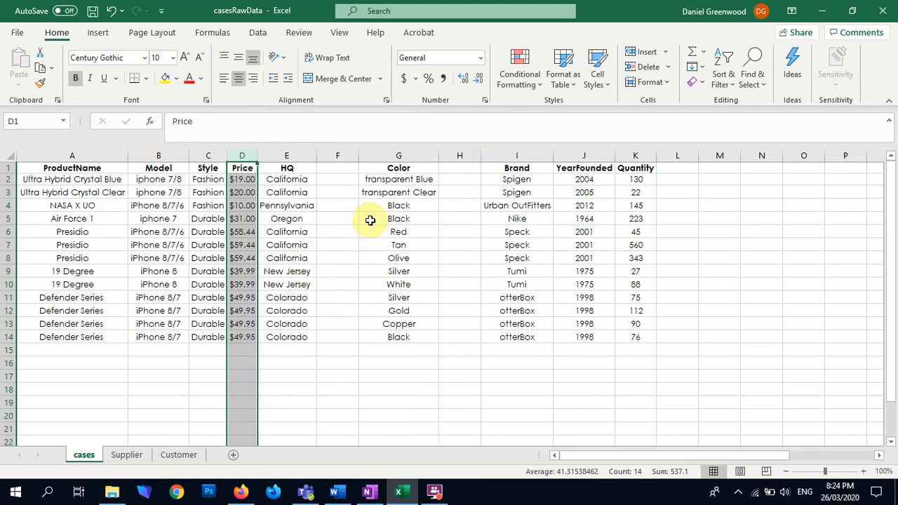
Move the Color column to column D, between Style and Price
{"action": "left_click", "coordinate": [411, 156]}
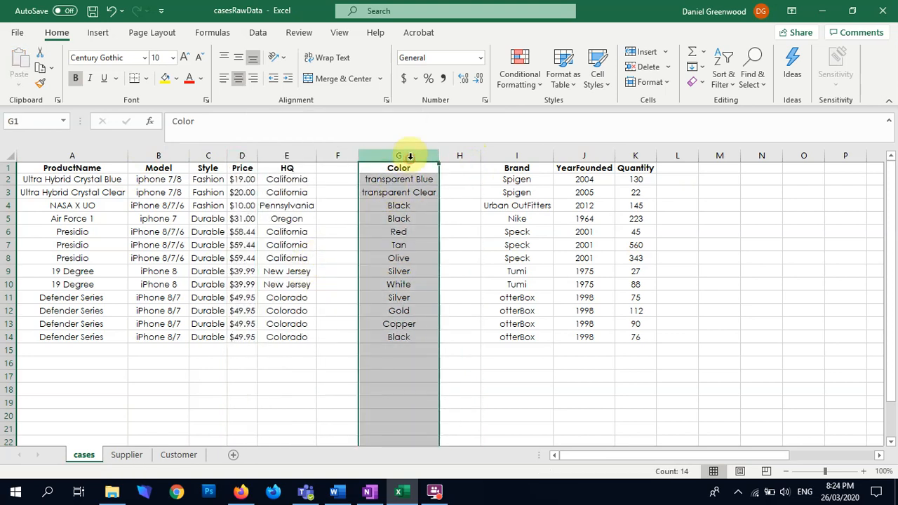
{"action": "key", "text": "ctrl+x"}
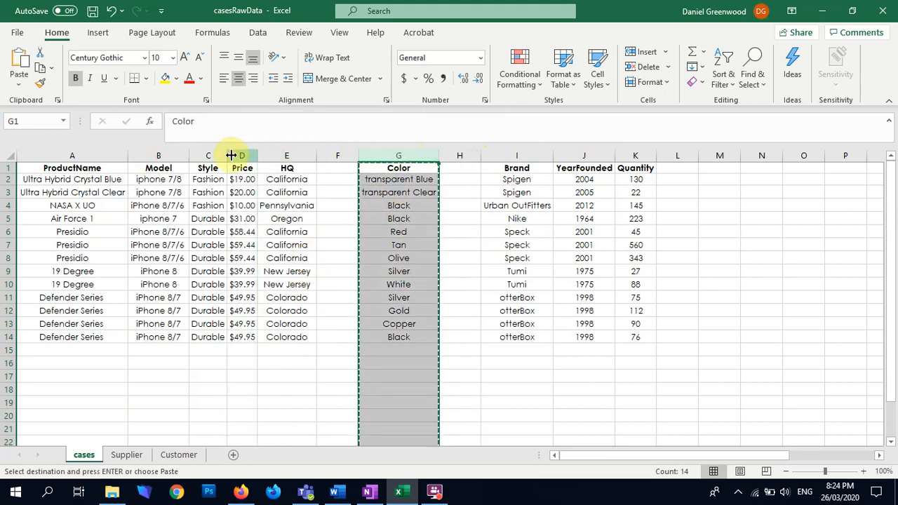
{"action": "right_click", "coordinate": [245, 156]}
{"action": "left_click", "coordinate": [276, 265]}
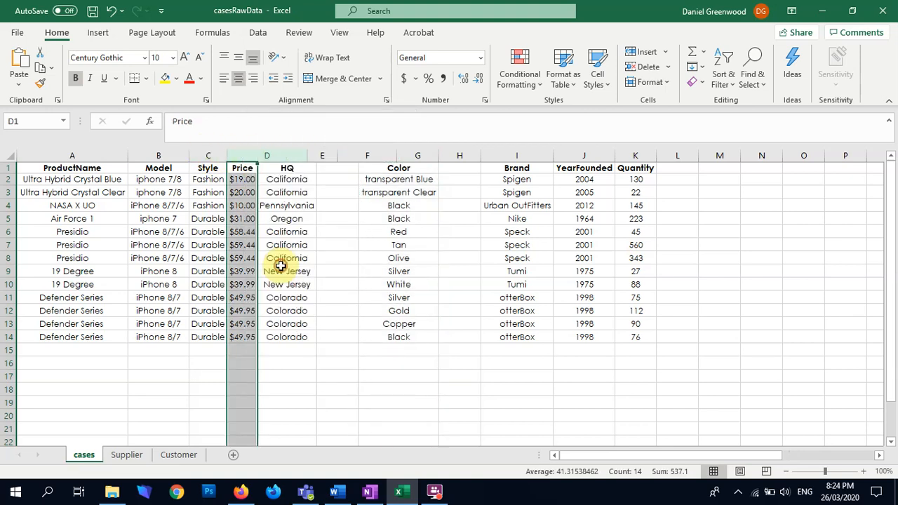
Move the Quantity column to column F, between Price and HQ
{"action": "left_click", "coordinate": [633, 153]}
{"action": "key", "text": "ctrl+x"}
{"action": "right_click", "coordinate": [358, 156]}
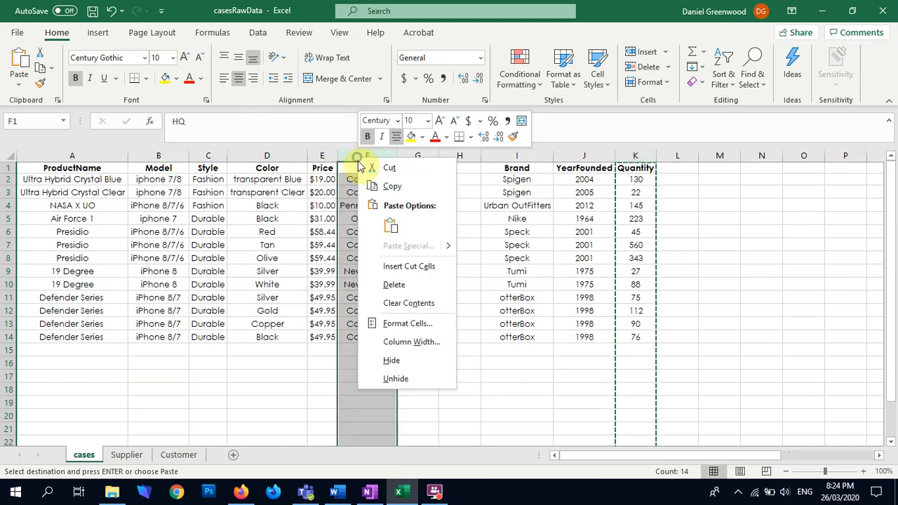
{"action": "left_click", "coordinate": [387, 266]}
{"action": "left_click", "coordinate": [459, 282]}
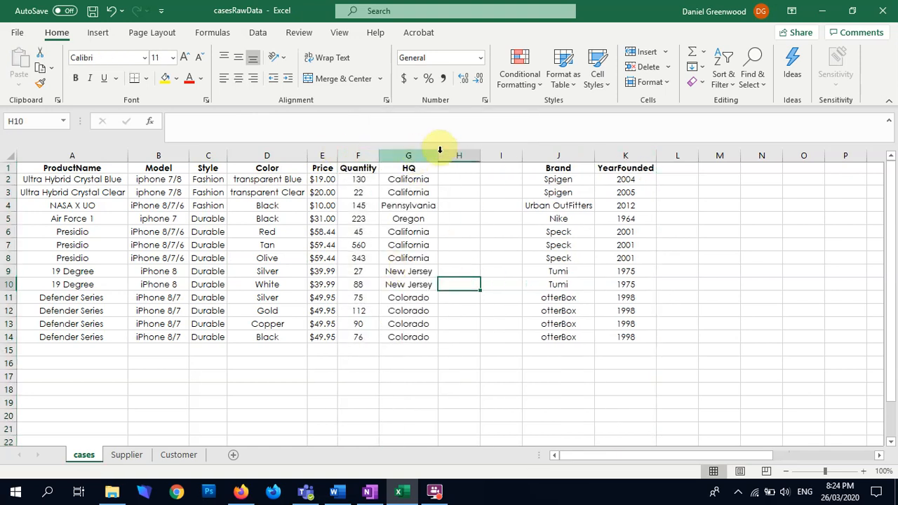
Delete the empty columns H and I between HQ and Brand
{"action": "left_click_drag", "start_coordinate": [458, 155], "coordinate": [508, 156]}
{"action": "right_click", "coordinate": [508, 155]}
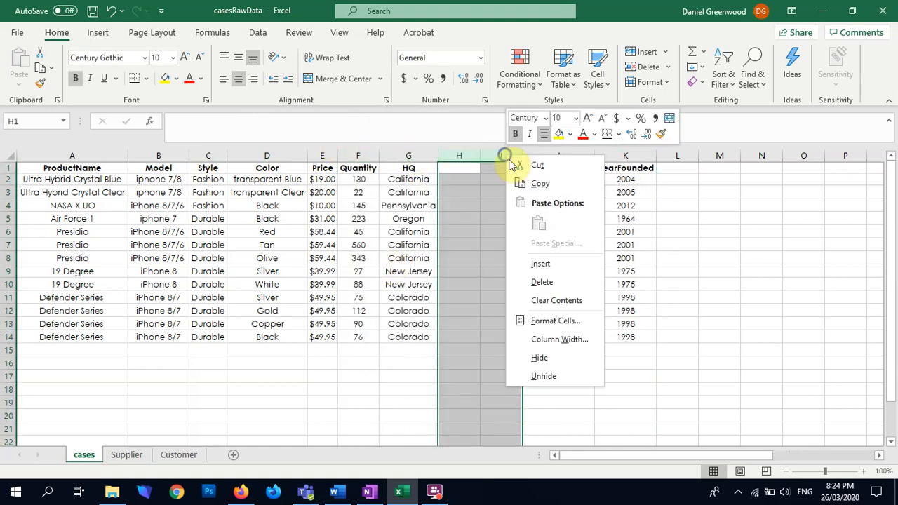
{"action": "left_click", "coordinate": [540, 286]}
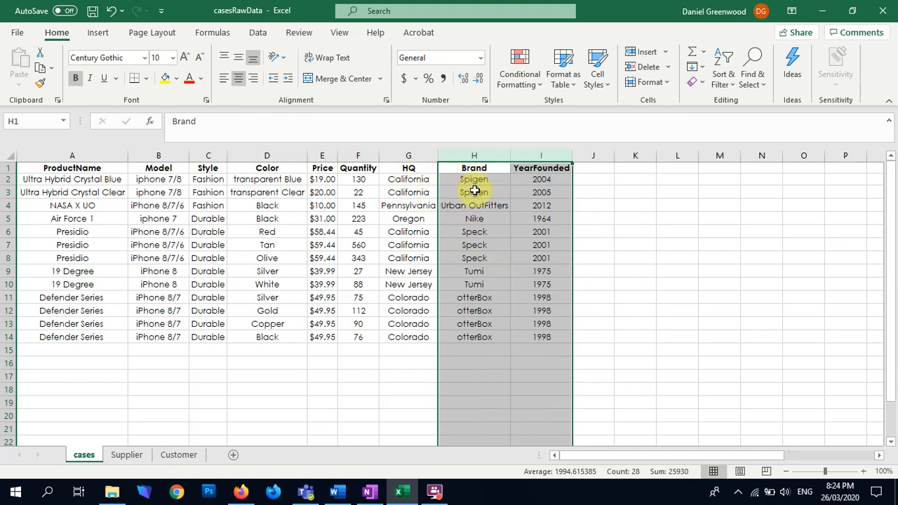
Set the YearFounded value in cell I3, for the second Spigen row, to 2004
{"action": "left_click_drag", "start_coordinate": [531, 180], "coordinate": [536, 193]}
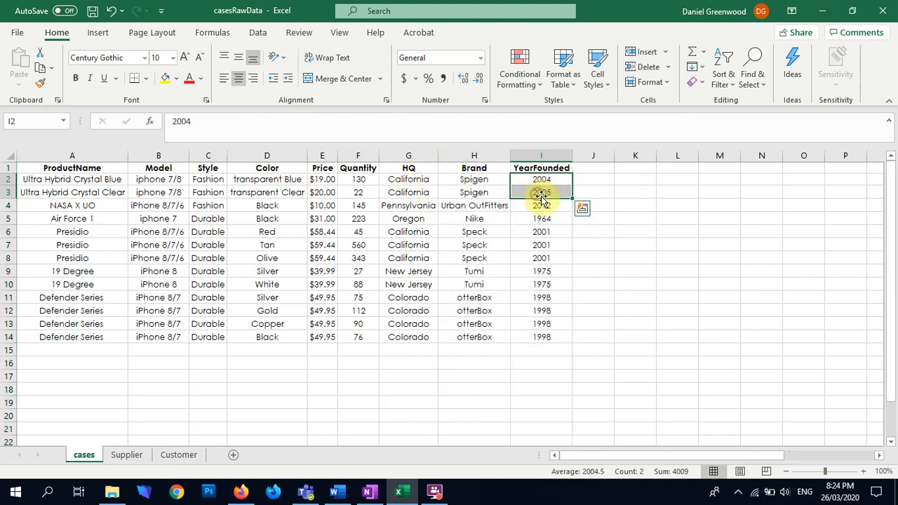
{"action": "left_click", "coordinate": [537, 195]}
{"action": "type", "text": "200"}
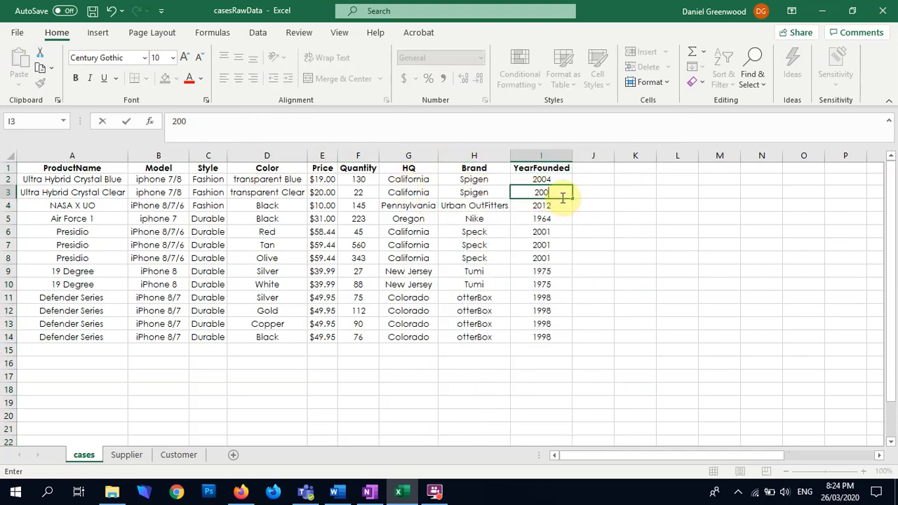
{"action": "type", "text": "4"}
{"action": "key", "text": "Return"}
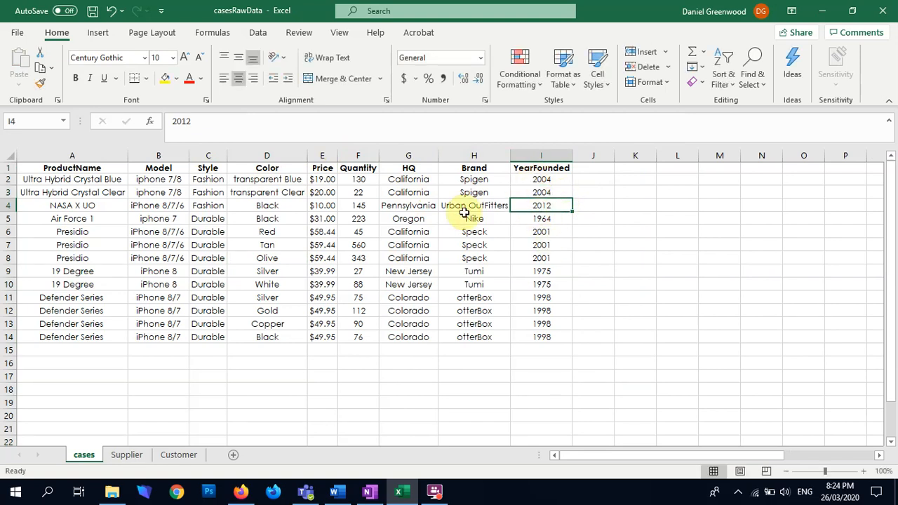
{"action": "left_click", "coordinate": [545, 221]}
{"action": "left_click_drag", "start_coordinate": [529, 236], "coordinate": [534, 259]}
{"action": "left_click", "coordinate": [529, 275]}
{"action": "left_click_drag", "start_coordinate": [530, 298], "coordinate": [534, 338]}
Move the HQ, Brand and YearFounded columns from the cases sheet onto a new sheet named Brand, starting at cell A1
{"action": "left_click_drag", "start_coordinate": [394, 155], "coordinate": [561, 156]}
{"action": "key", "text": "ctrl+c"}
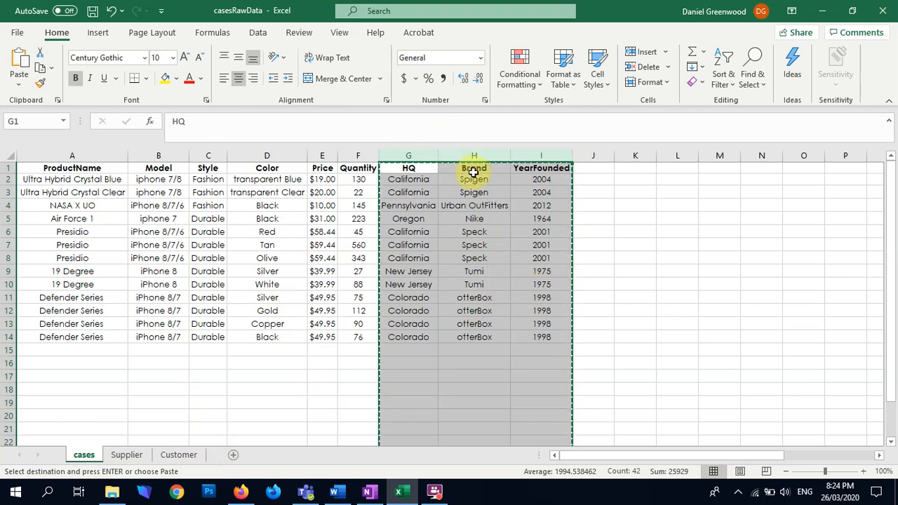
{"action": "left_click", "coordinate": [230, 456]}
{"action": "double_click", "coordinate": [120, 460]}
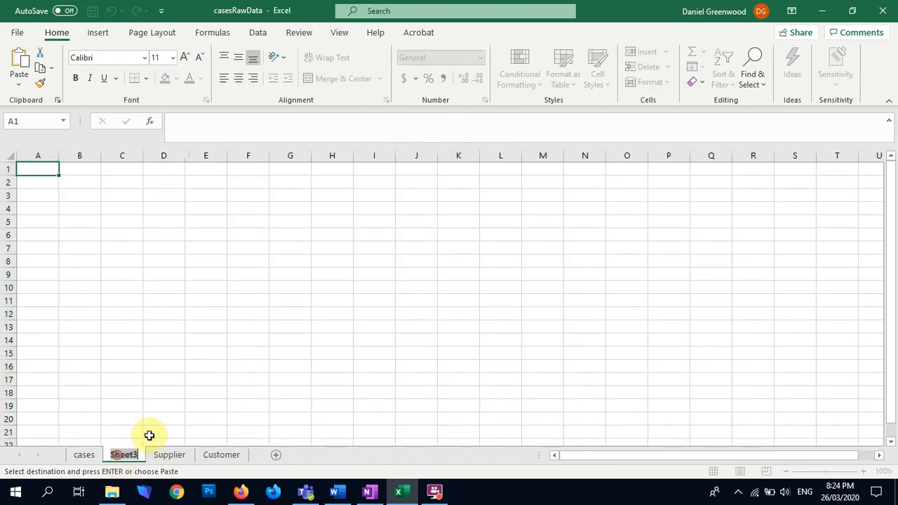
{"action": "type", "text": "Brand"}
{"action": "key", "text": "Return"}
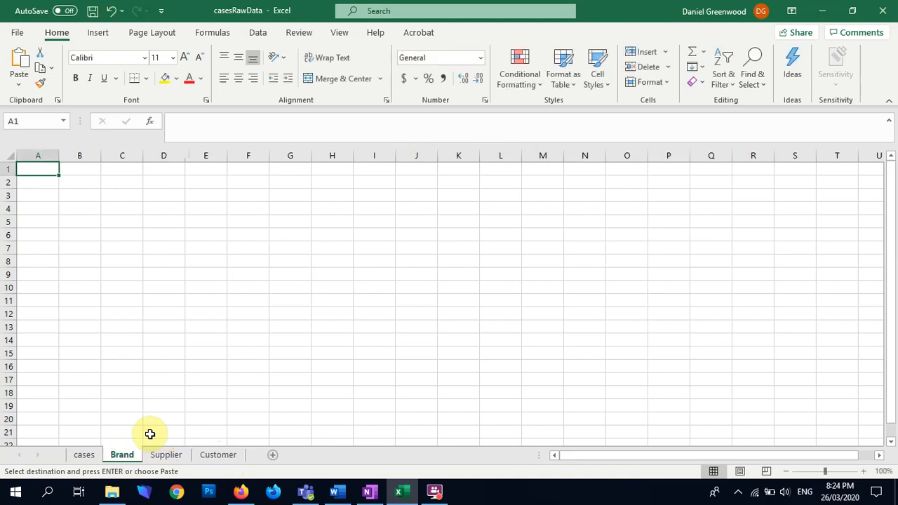
{"action": "key", "text": "ctrl+v"}
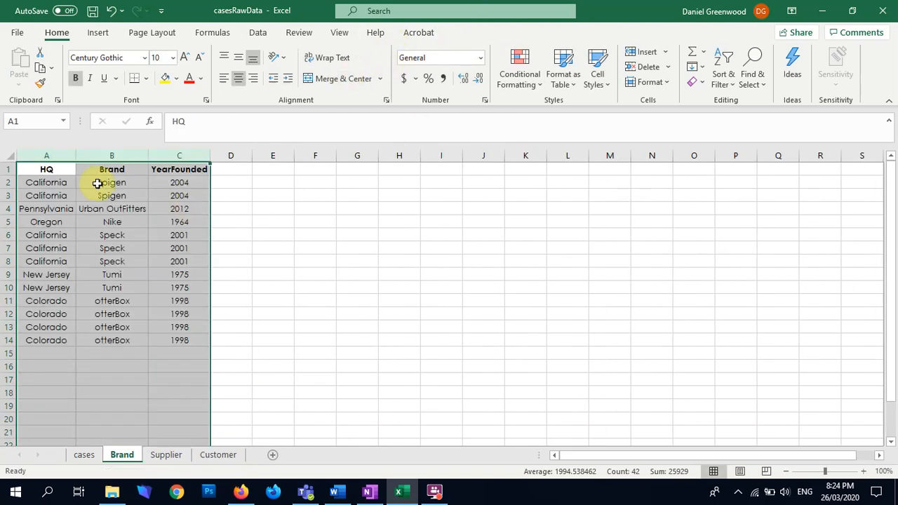
Move the Brand column in front of HQ so it becomes column A of the Brand sheet
{"action": "left_click", "coordinate": [101, 155]}
{"action": "key", "text": "ctrl+x"}
{"action": "right_click", "coordinate": [30, 154]}
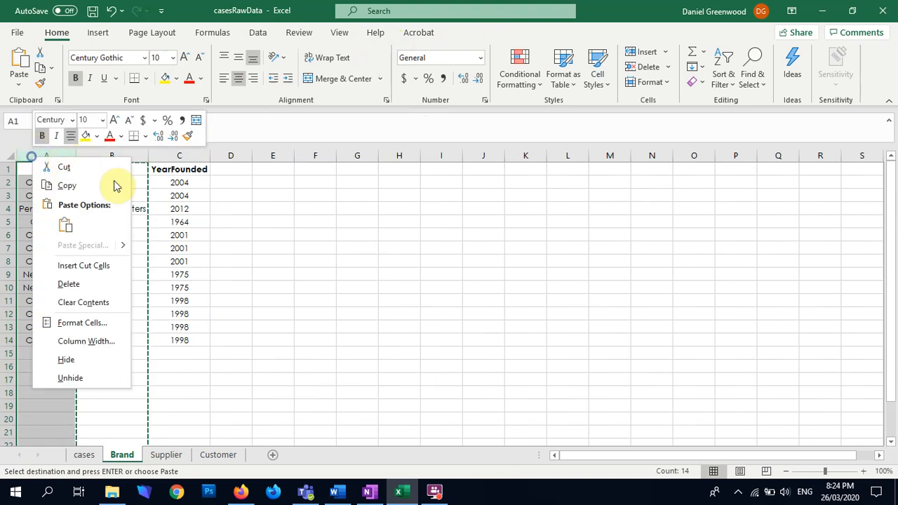
{"action": "left_click", "coordinate": [103, 265]}
{"action": "left_click", "coordinate": [282, 282]}
{"action": "left_click", "coordinate": [45, 155]}
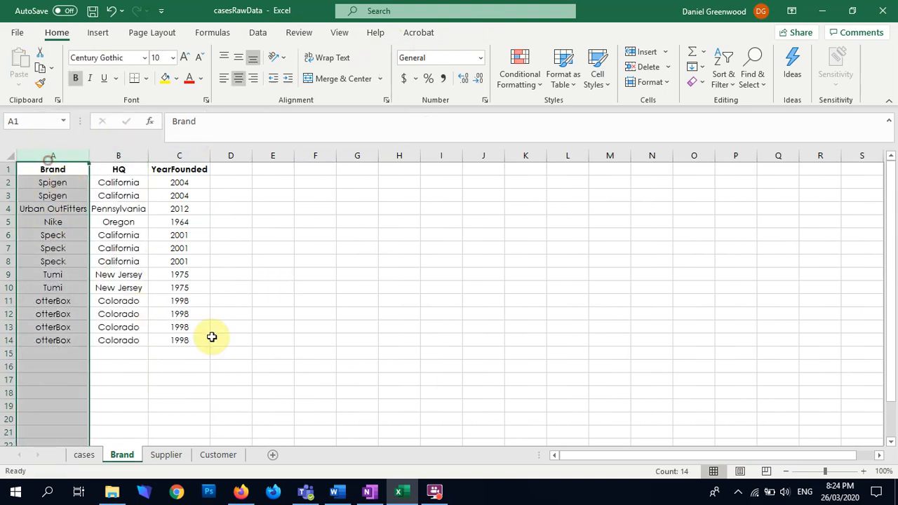
{"action": "left_click", "coordinate": [225, 339]}
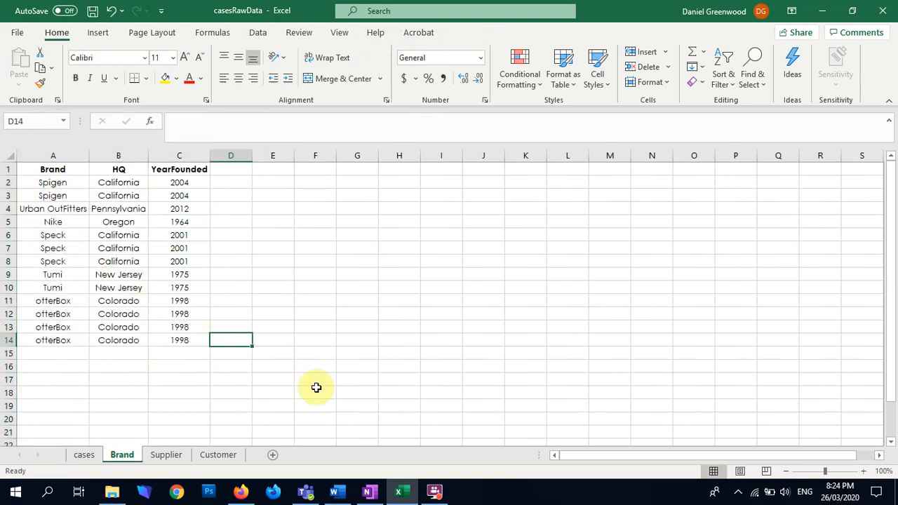
Review the split data on the cases, Customer, Supplier and Brand sheets
{"action": "left_click", "coordinate": [85, 455]}
{"action": "left_click", "coordinate": [218, 455]}
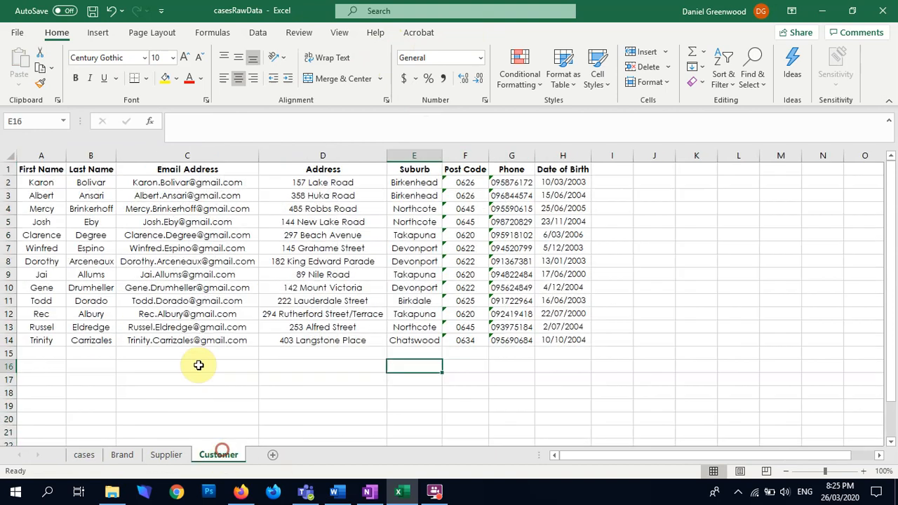
{"action": "left_click", "coordinate": [166, 456]}
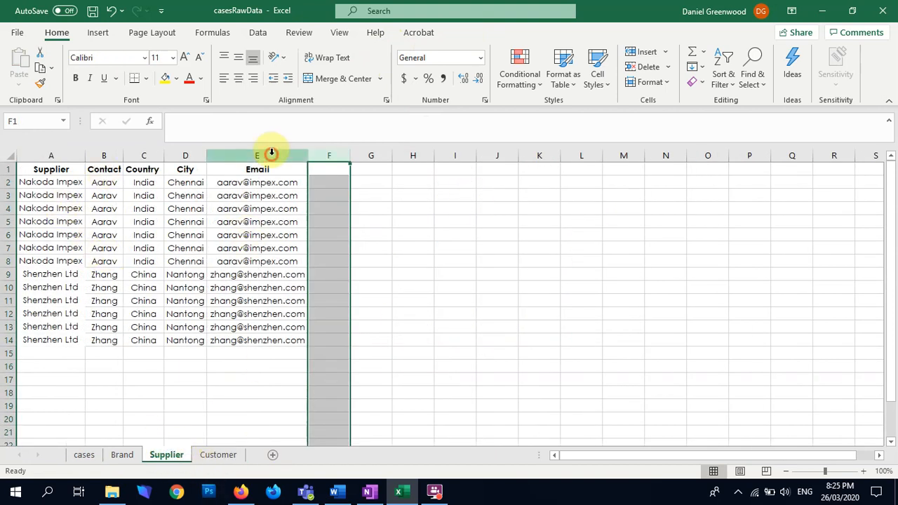
{"action": "left_click_drag", "start_coordinate": [271, 155], "coordinate": [5, 280]}
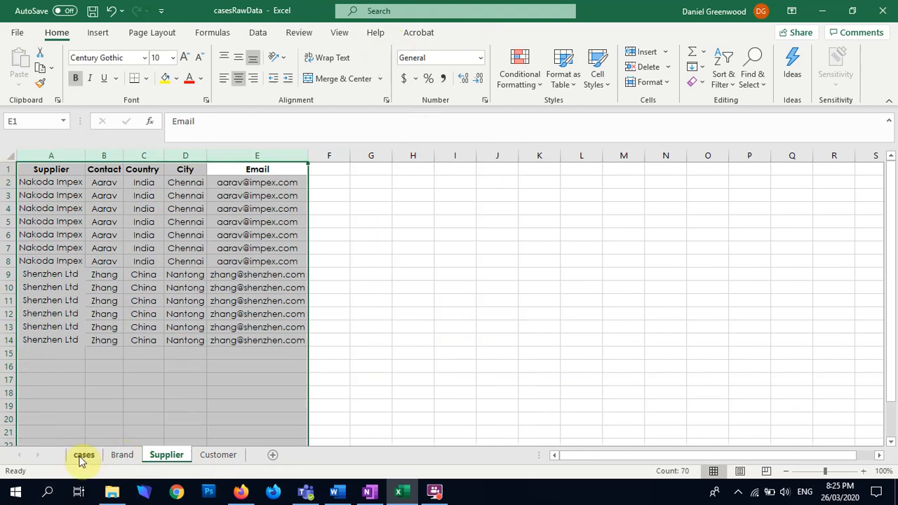
{"action": "left_click", "coordinate": [119, 455]}
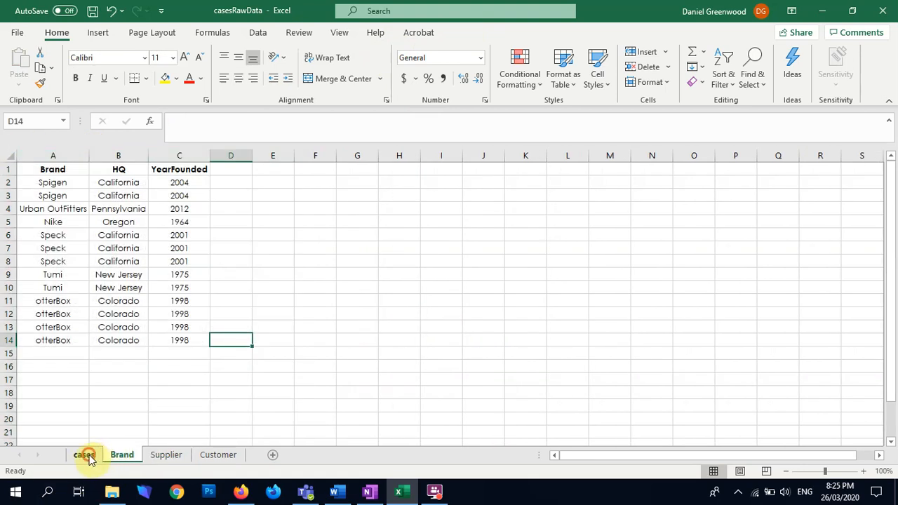
{"action": "left_click", "coordinate": [85, 455]}
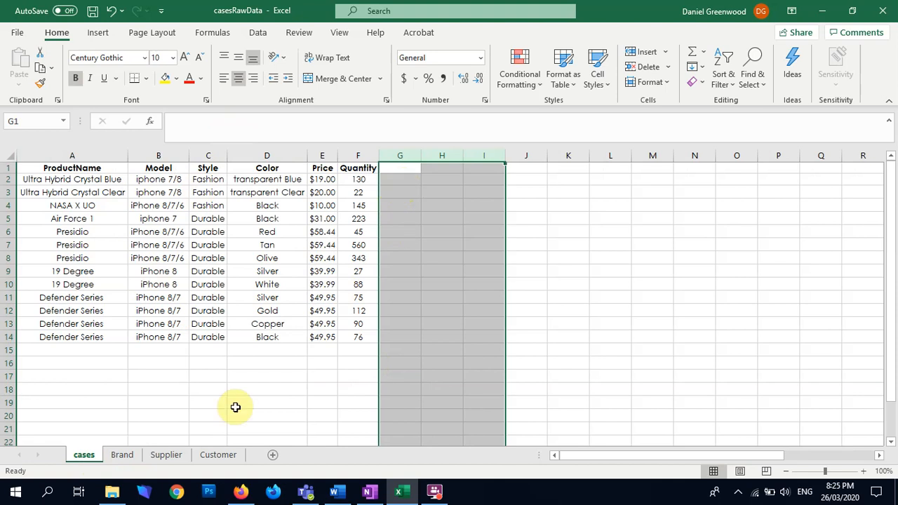
Copy the Supplier column from the Supplier sheet into column H of the cases sheet
{"action": "left_click", "coordinate": [166, 455]}
{"action": "left_click", "coordinate": [49, 155]}
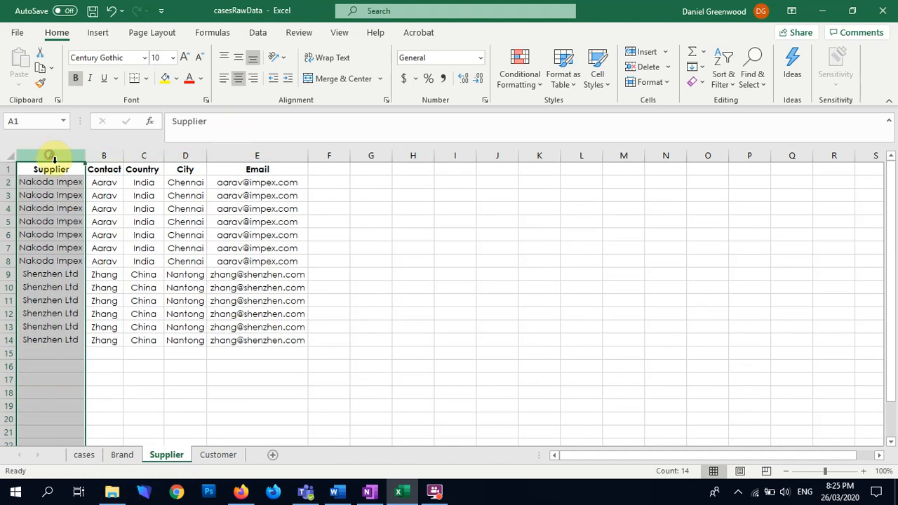
{"action": "key", "text": "ctrl+c"}
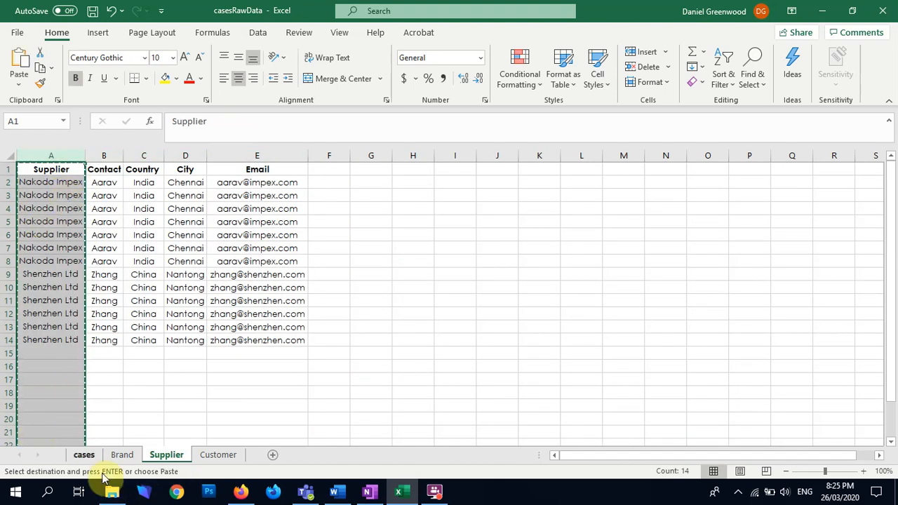
{"action": "left_click", "coordinate": [84, 455]}
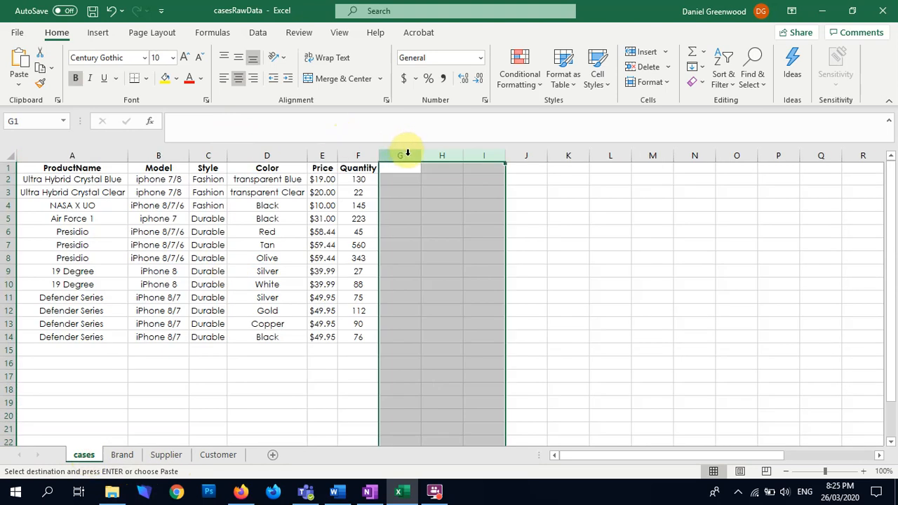
{"action": "left_click", "coordinate": [430, 153]}
{"action": "key", "text": "ctrl+v"}
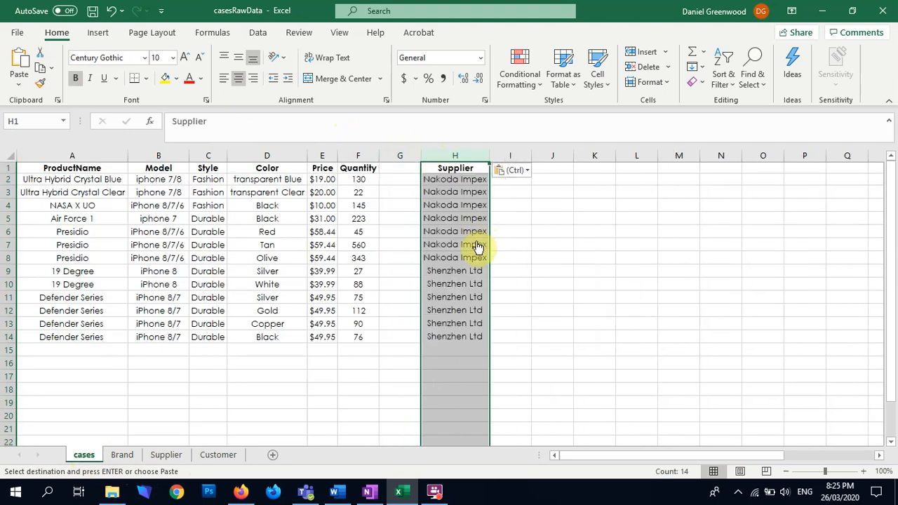
Add a SupplierID heading in cell G1 of the cases sheet and fit the column width to it
{"action": "left_click", "coordinate": [400, 167]}
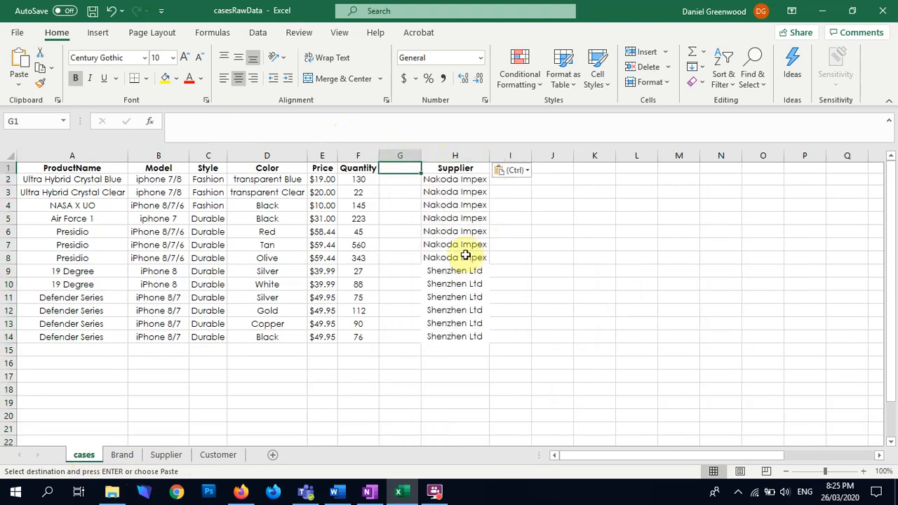
{"action": "type", "text": "SupplierID"}
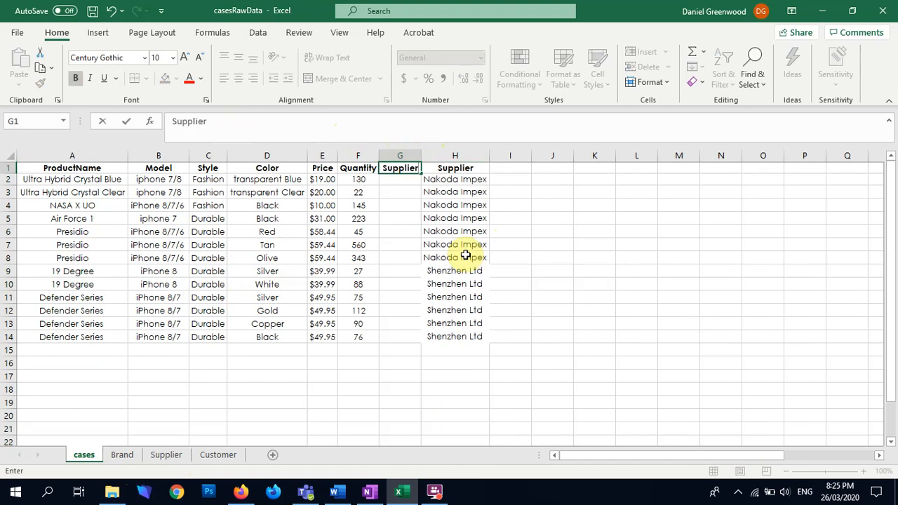
{"action": "key", "text": "Return"}
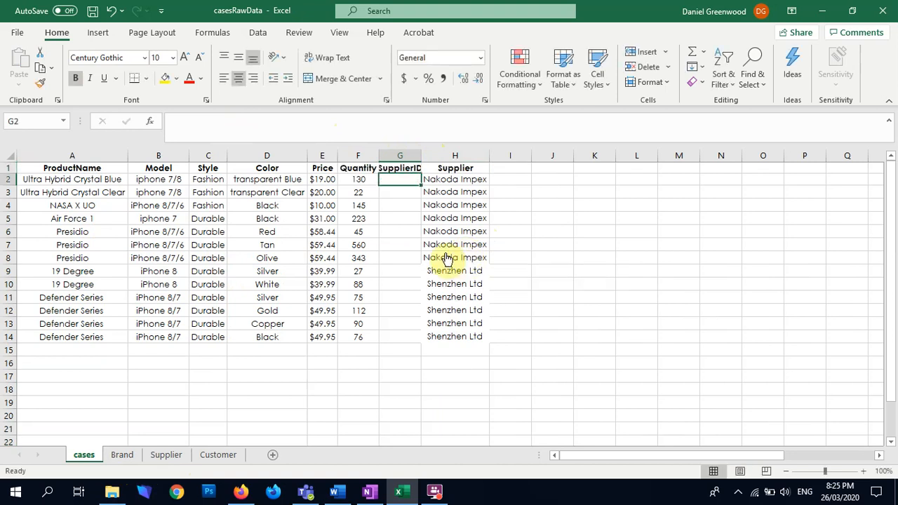
{"action": "double_click", "coordinate": [421, 156]}
Fill in SupplierID 1 for the Nakoda Impex rows G2:G8 and 2 for the Shenzhen Ltd rows G9:G14
{"action": "left_click", "coordinate": [417, 180]}
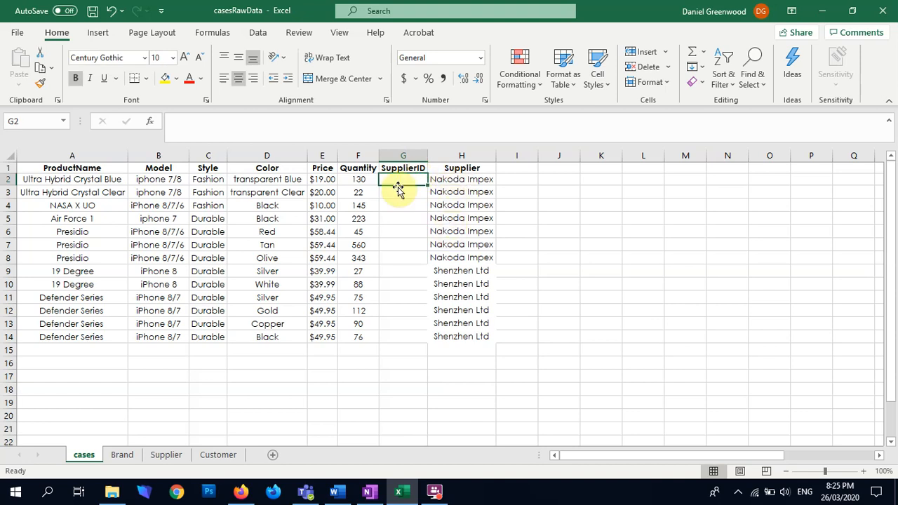
{"action": "type", "text": "1 1 1 1 1 1 1"}
{"action": "key", "text": "Return"}
{"action": "type", "text": "1"}
{"action": "key", "text": "Return"}
{"action": "key", "text": "Up"}
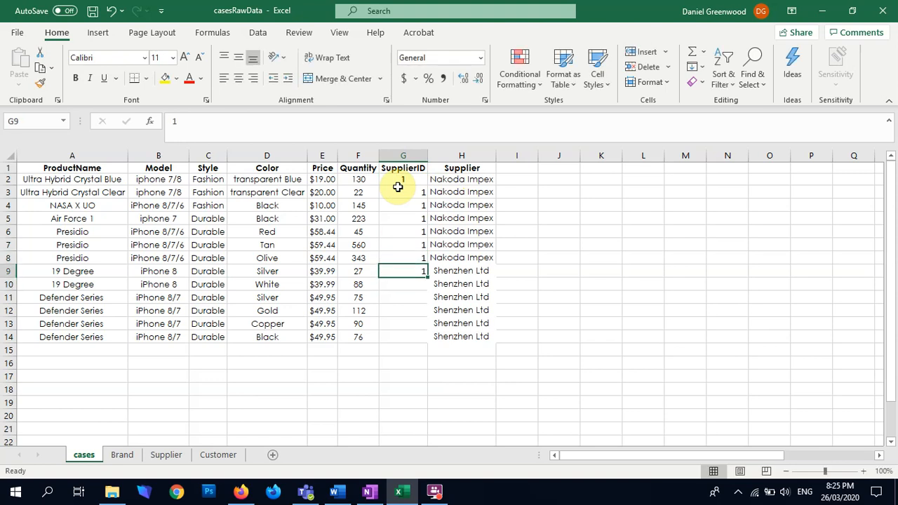
{"action": "type", "text": "2 2 2 2 2 2"}
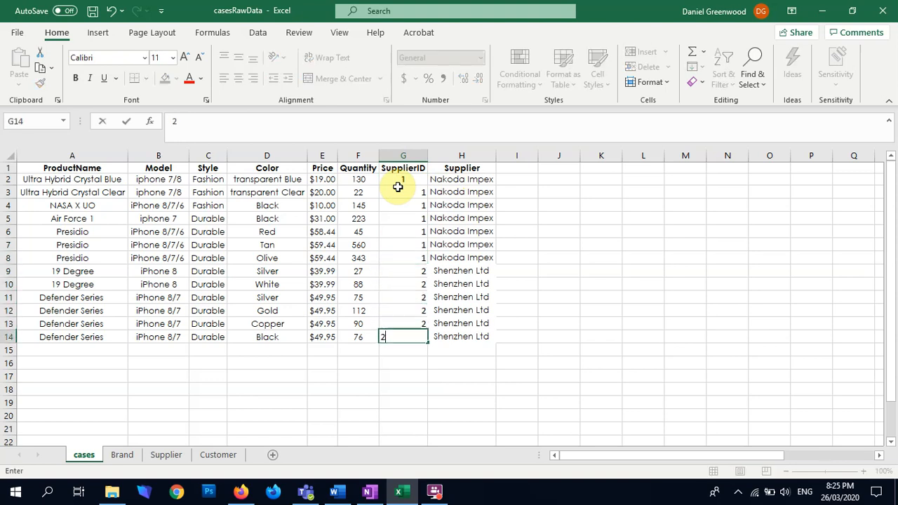
Delete the copied Supplier column H from the cases sheet
{"action": "left_click_drag", "start_coordinate": [393, 180], "coordinate": [394, 335]}
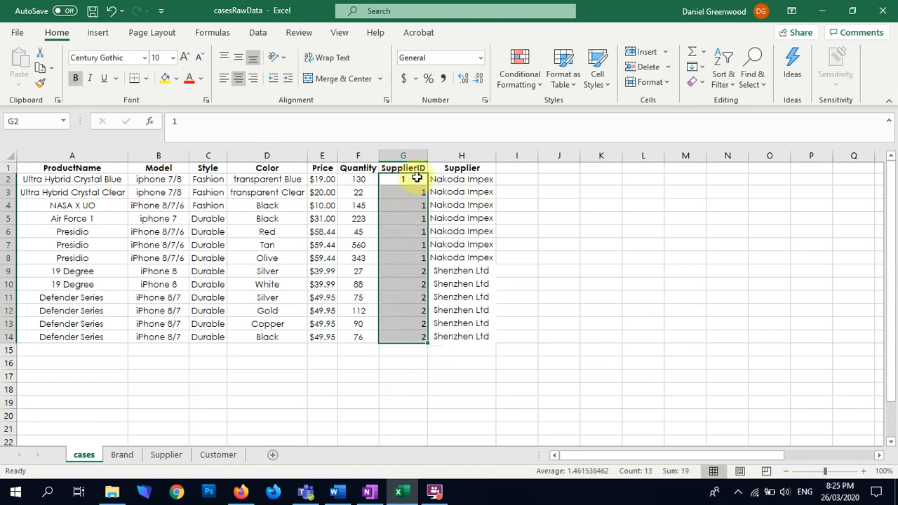
{"action": "left_click_drag", "start_coordinate": [460, 169], "coordinate": [465, 351]}
{"action": "left_click", "coordinate": [455, 150]}
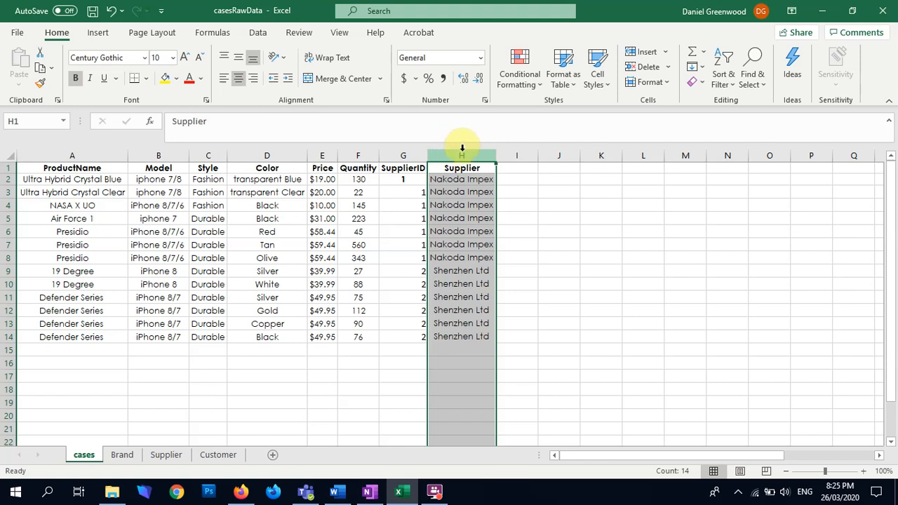
{"action": "right_click", "coordinate": [458, 154]}
{"action": "left_click", "coordinate": [495, 285]}
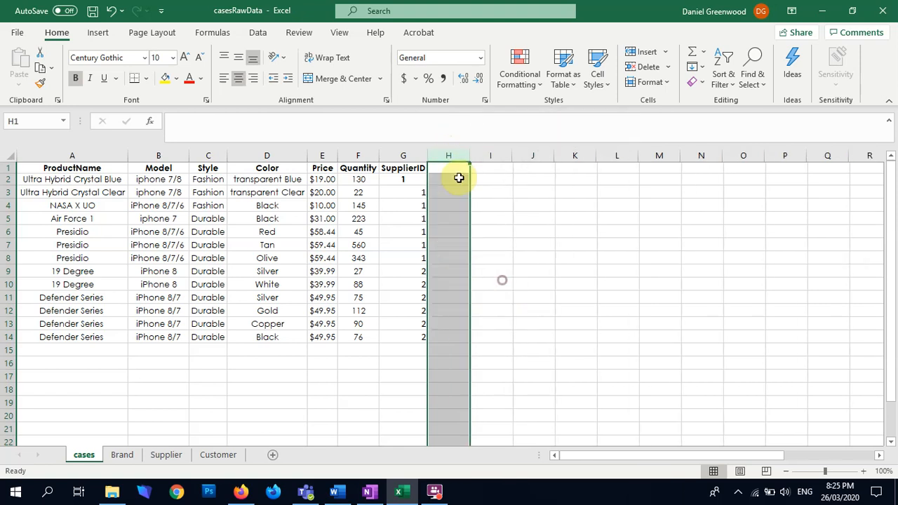
Remove the duplicate rows from columns A to E of the Supplier sheet
{"action": "left_click", "coordinate": [405, 159]}
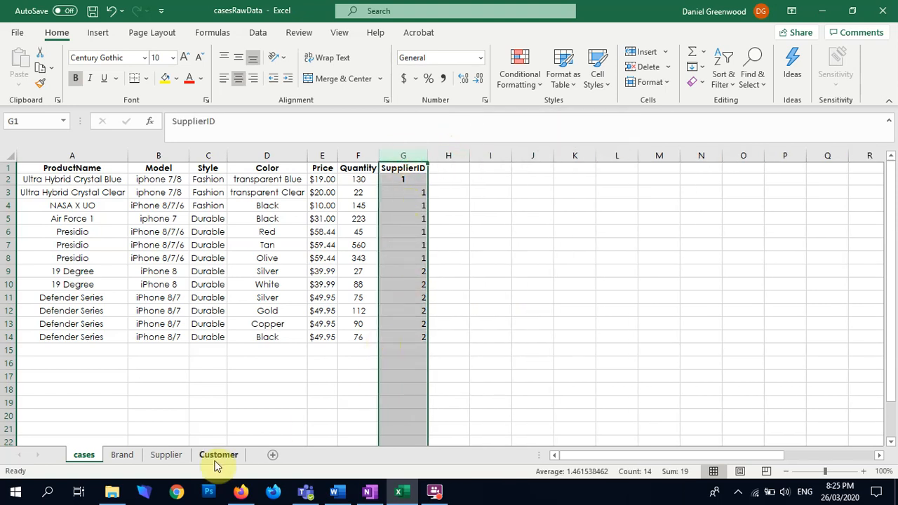
{"action": "left_click", "coordinate": [163, 456]}
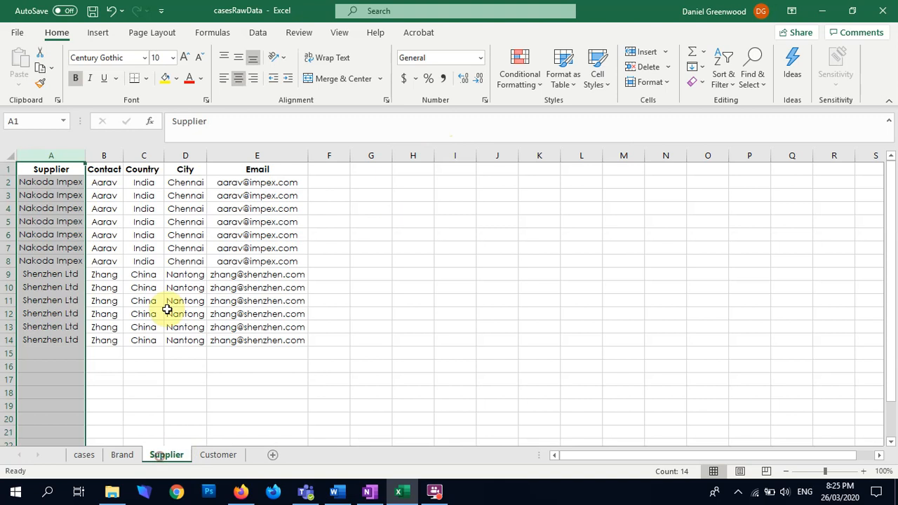
{"action": "left_click", "coordinate": [338, 182]}
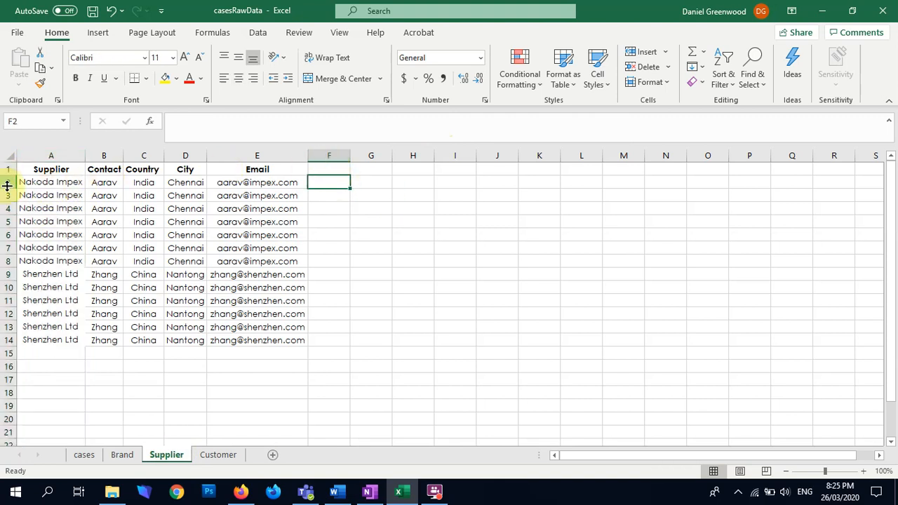
{"action": "left_click_drag", "start_coordinate": [44, 155], "coordinate": [284, 156]}
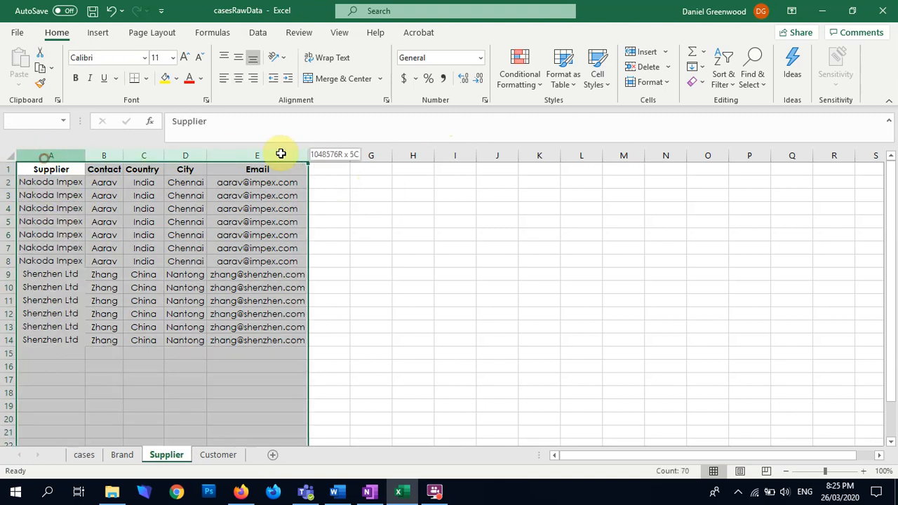
{"action": "left_click", "coordinate": [258, 33]}
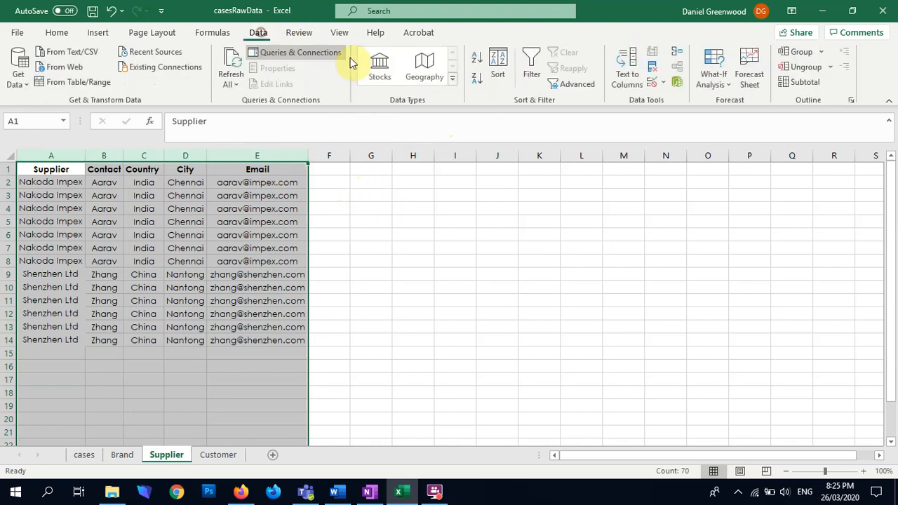
{"action": "left_click", "coordinate": [652, 71]}
{"action": "left_click", "coordinate": [328, 403]}
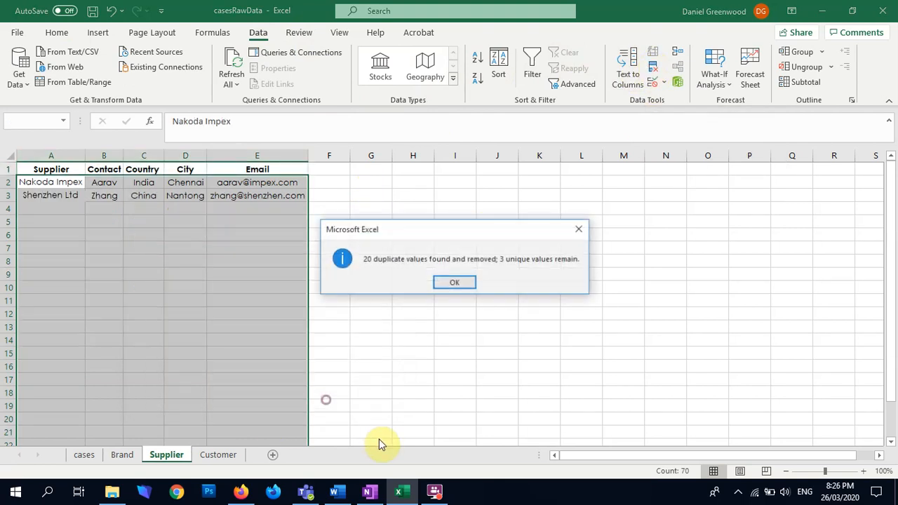
{"action": "left_click", "coordinate": [456, 283]}
{"action": "left_click", "coordinate": [45, 213]}
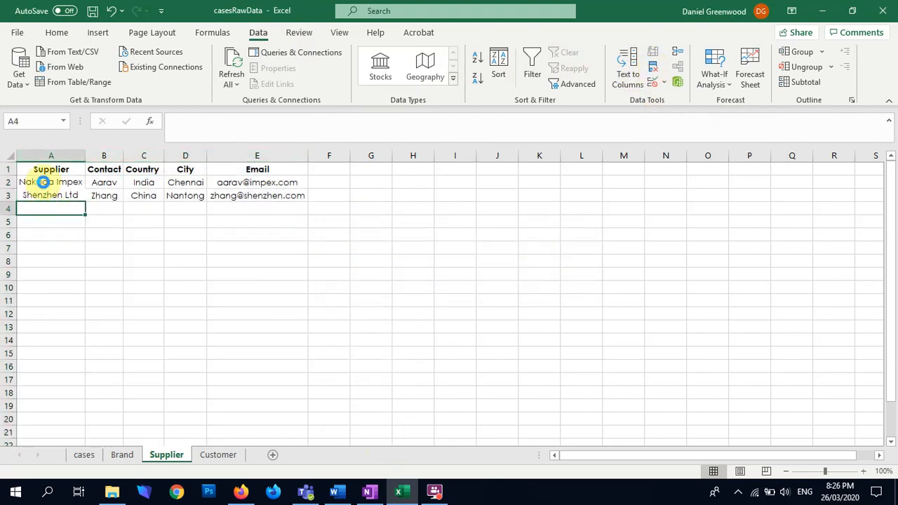
{"action": "left_click", "coordinate": [77, 188]}
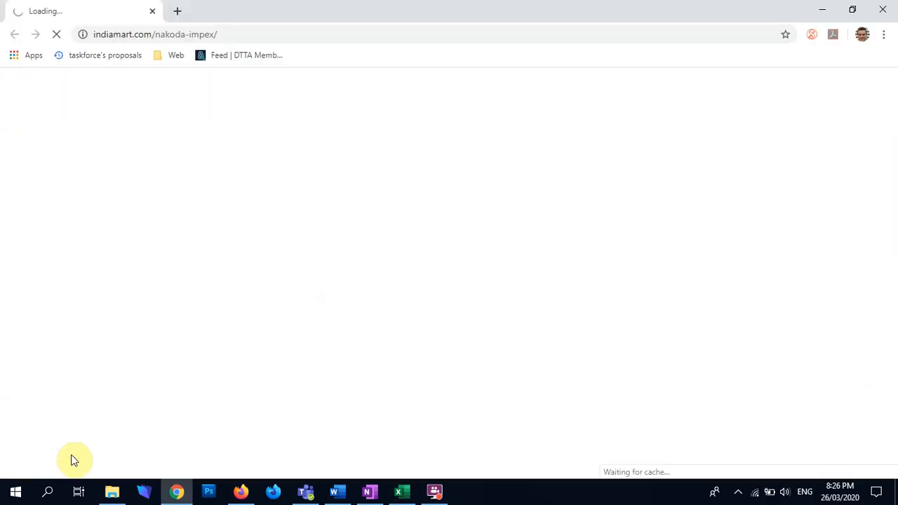
{"action": "left_click", "coordinate": [881, 9]}
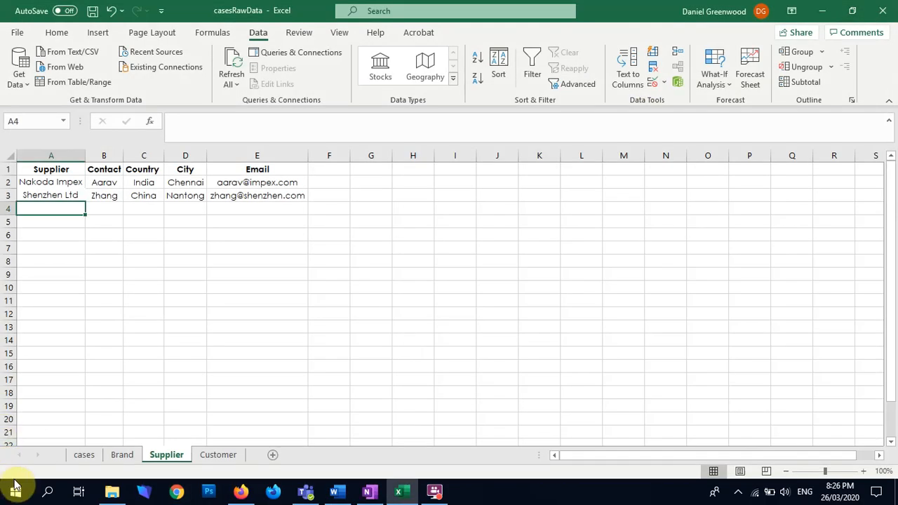
Review the product rows linked to SupplierID 1 and those linked to SupplierID 2 in the cases sheet
{"action": "left_click", "coordinate": [84, 458]}
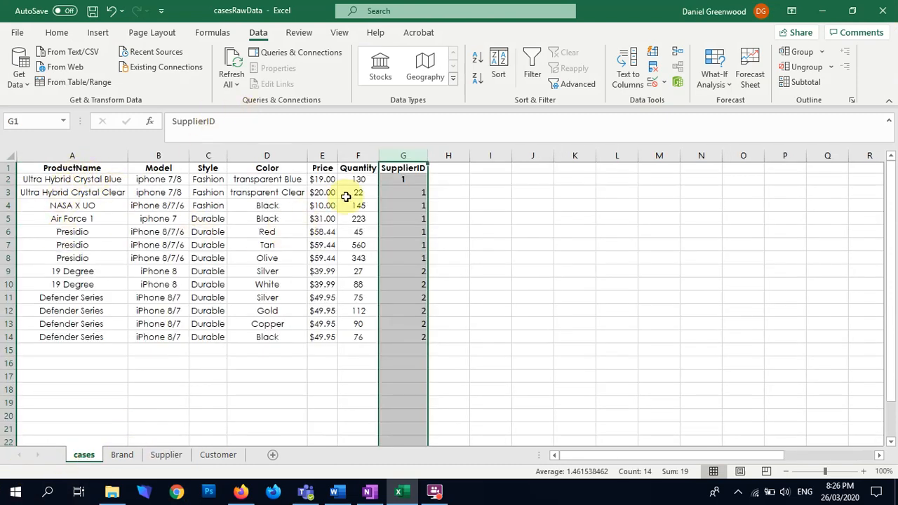
{"action": "left_click_drag", "start_coordinate": [65, 178], "coordinate": [418, 262]}
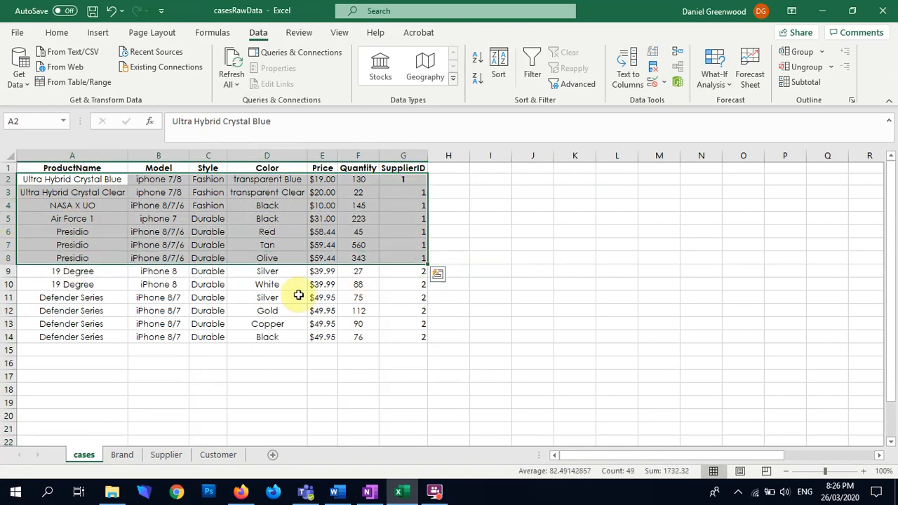
{"action": "left_click_drag", "start_coordinate": [84, 273], "coordinate": [412, 335]}
{"action": "left_click", "coordinate": [477, 310]}
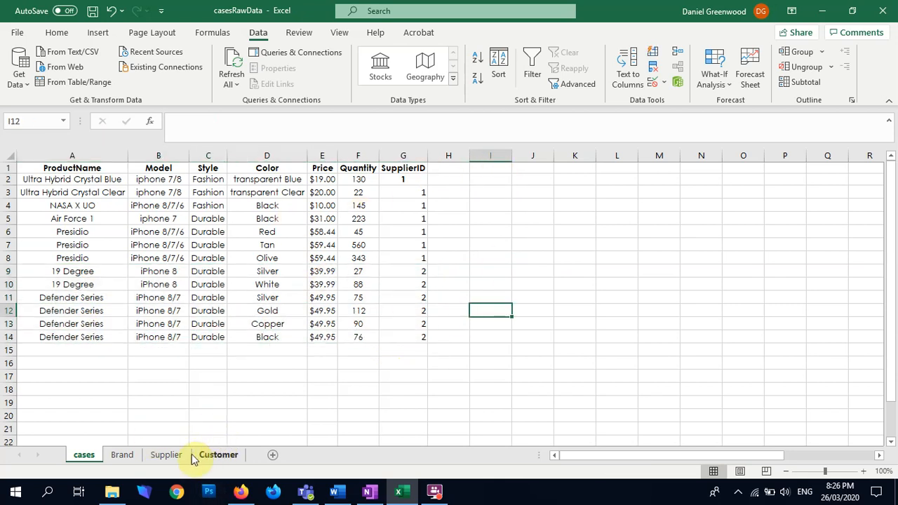
Copy the Brand column from the Brand sheet into column I of the cases sheet
{"action": "left_click", "coordinate": [125, 454]}
{"action": "left_click", "coordinate": [56, 155]}
{"action": "key", "text": "ctrl+c"}
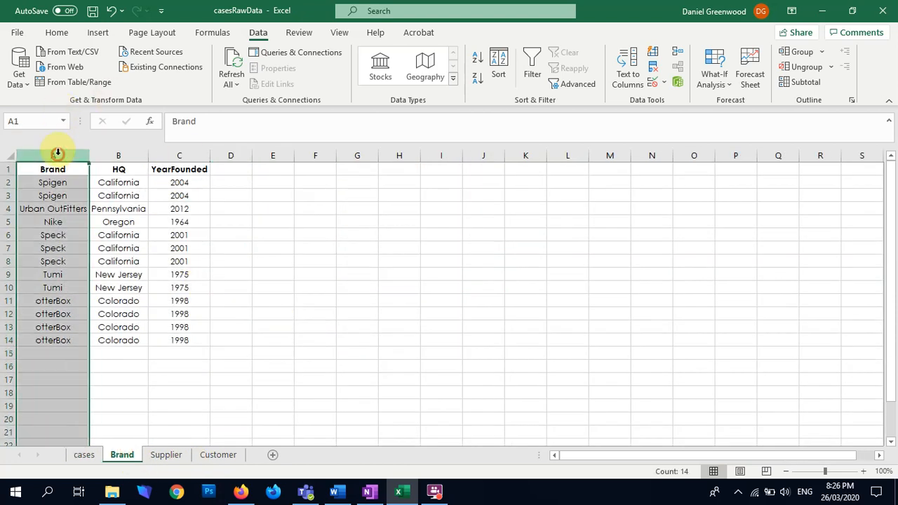
{"action": "left_click", "coordinate": [88, 455]}
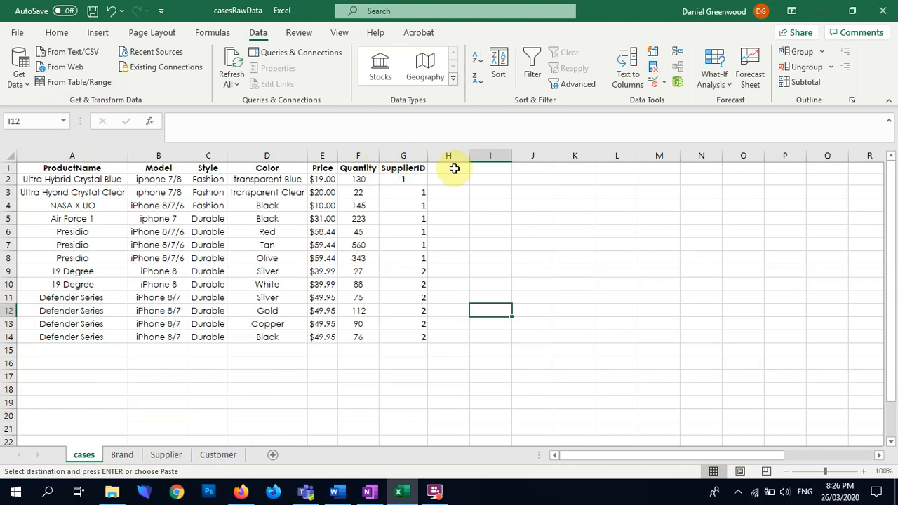
{"action": "left_click", "coordinate": [493, 155]}
{"action": "key", "text": "ctrl+v"}
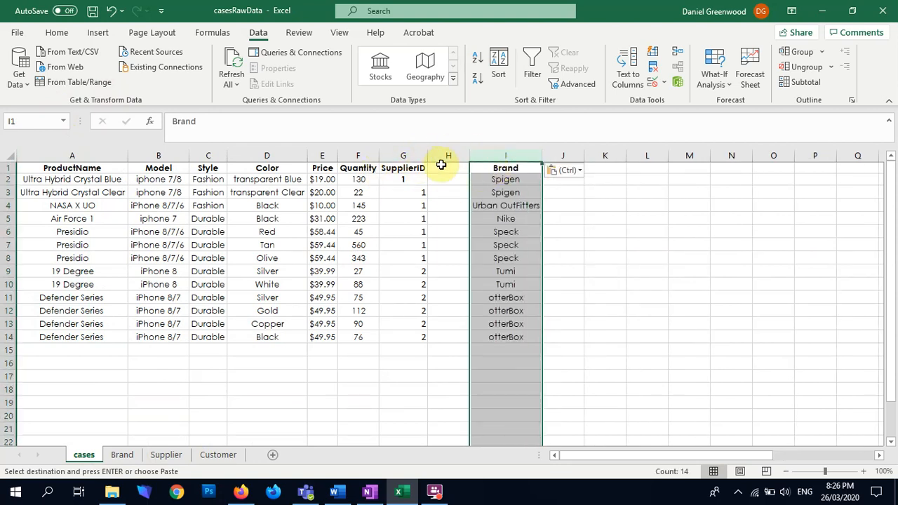
Add a BrandID heading in cell H1 of the cases sheet
{"action": "left_click", "coordinate": [441, 165]}
{"action": "type", "text": "Bra"}
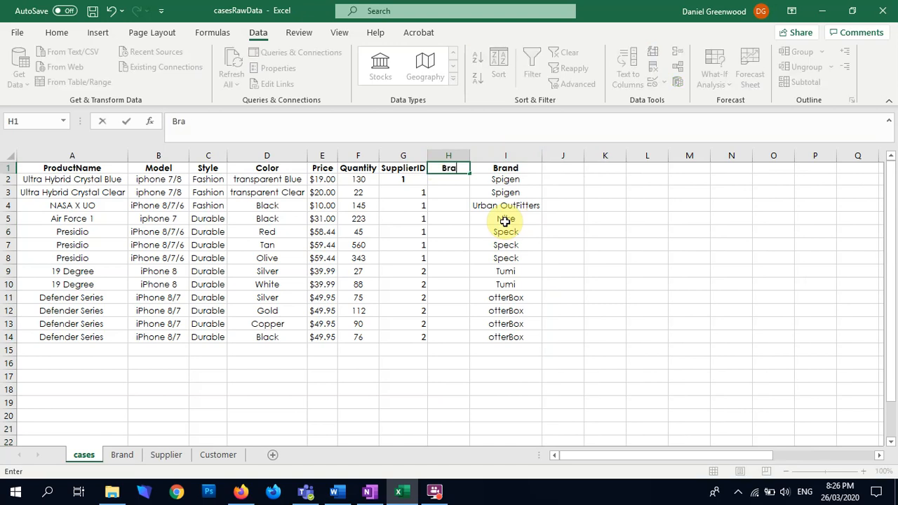
{"action": "type", "text": "ndID"}
{"action": "key", "text": "Return"}
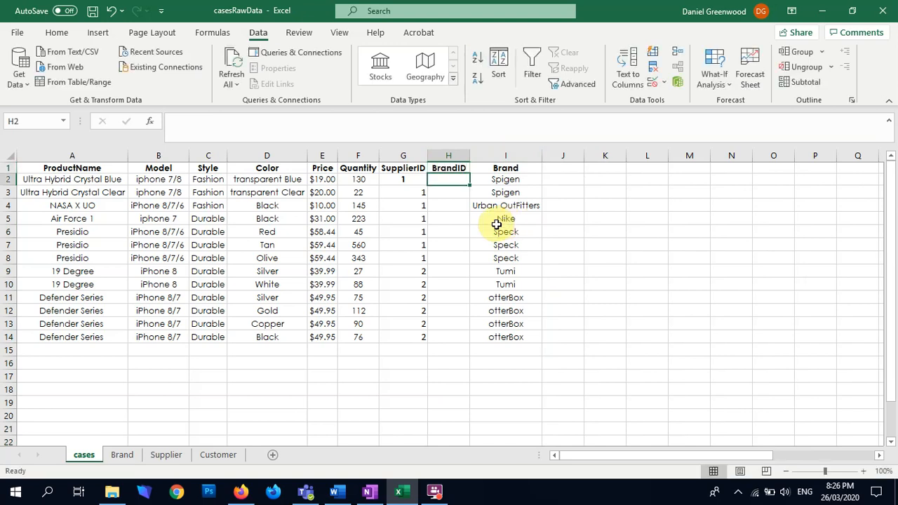
Fill H2:H14 with BrandIDs: 1 for Spigen, 2 for Urban OutFitters, 3 for Nike, 4 for Speck, 5 for Tumi and 6 for otterBox
{"action": "type", "text": "1"}
{"action": "key", "text": "Return"}
{"action": "type", "text": "1"}
{"action": "key", "text": "Return"}
{"action": "type", "text": "2"}
{"action": "key", "text": "Return"}
{"action": "key", "text": "Return"}
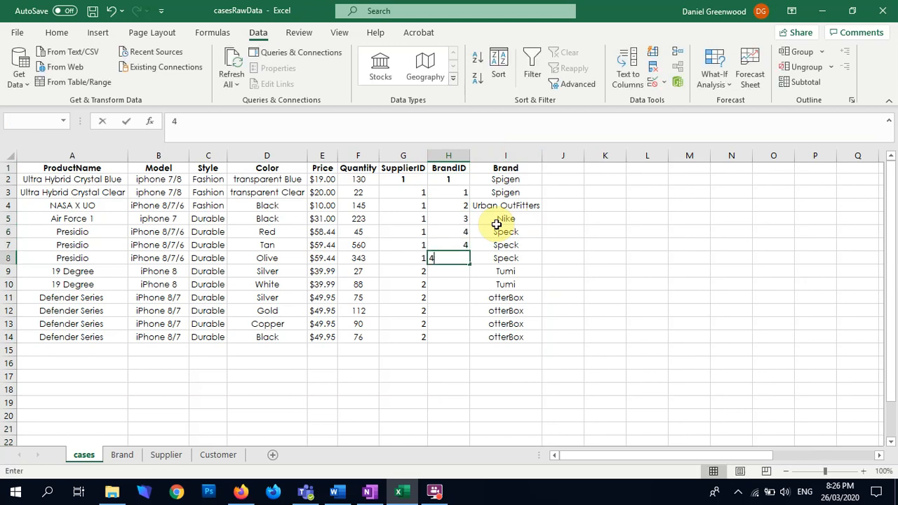
{"action": "type", "text": "5"}
{"action": "key", "text": "Return"}
{"action": "type", "text": "5"}
{"action": "key", "text": "Return"}
{"action": "type", "text": "6"}
{"action": "key", "text": "Return"}
{"action": "type", "text": "6"}
{"action": "key", "text": "Return"}
{"action": "type", "text": "6"}
{"action": "key", "text": "Return"}
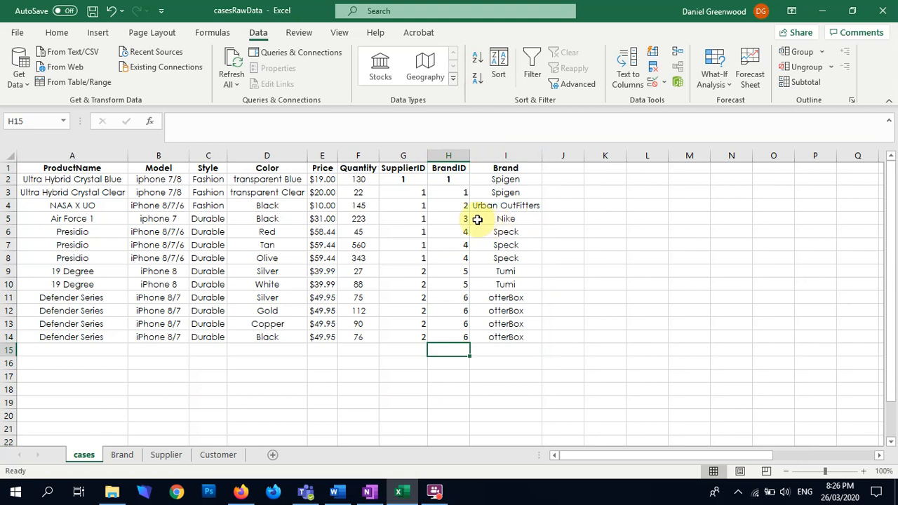
Delete the copied Brand column I from the cases sheet and make G2:H2 match the formatting of the ID cells below
{"action": "right_click", "coordinate": [503, 155]}
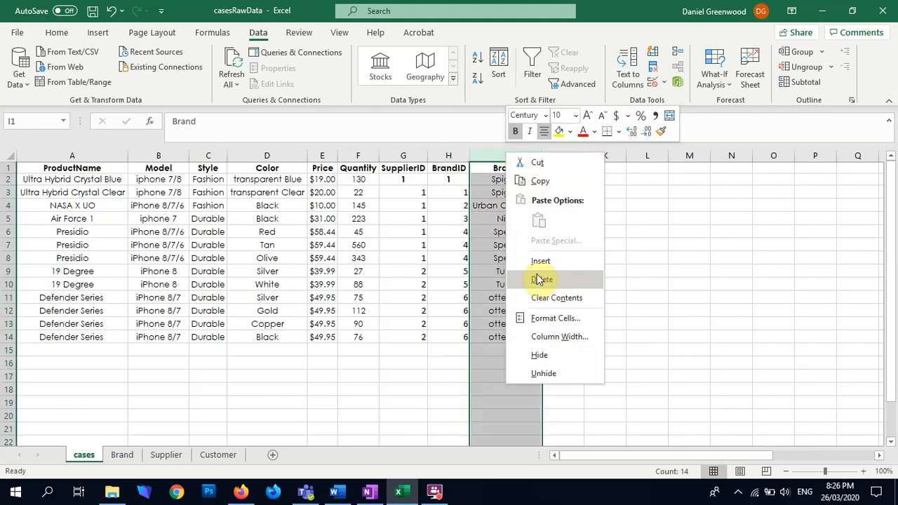
{"action": "left_click", "coordinate": [541, 280]}
{"action": "left_click_drag", "start_coordinate": [407, 177], "coordinate": [470, 178]}
{"action": "left_click", "coordinate": [447, 284]}
{"action": "left_click", "coordinate": [489, 183]}
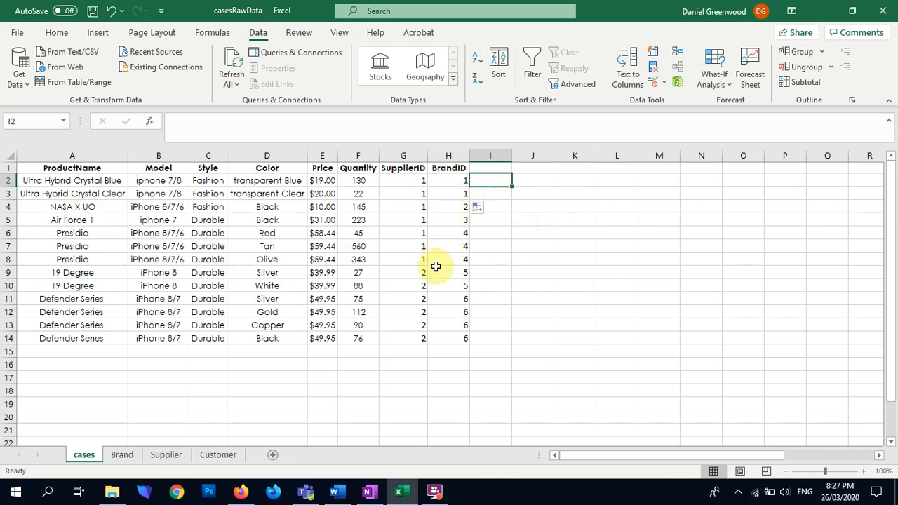
Set YearFounded to 2005 for the second Spigen row, cell C3, in the Brand sheet
{"action": "left_click", "coordinate": [121, 455]}
{"action": "left_click", "coordinate": [44, 156]}
{"action": "left_click_drag", "start_coordinate": [41, 158], "coordinate": [172, 156]}
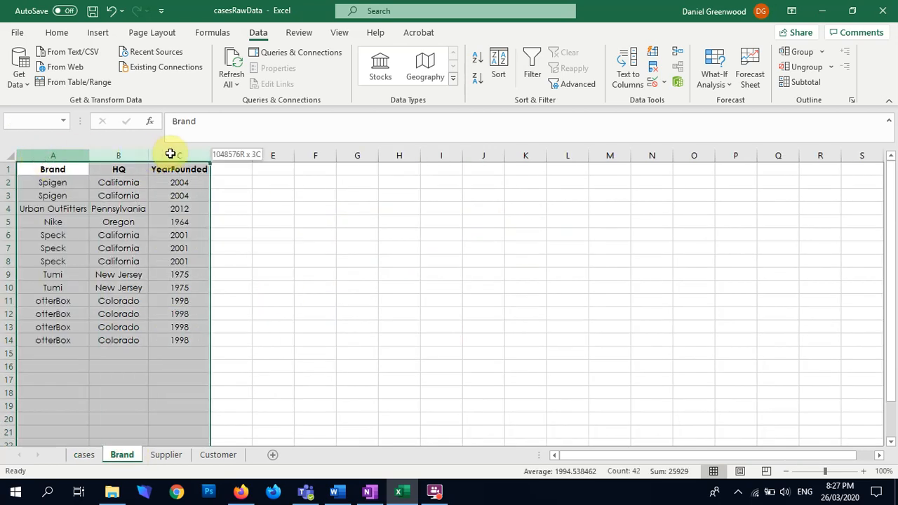
{"action": "left_click", "coordinate": [166, 199]}
{"action": "left_click", "coordinate": [219, 122]}
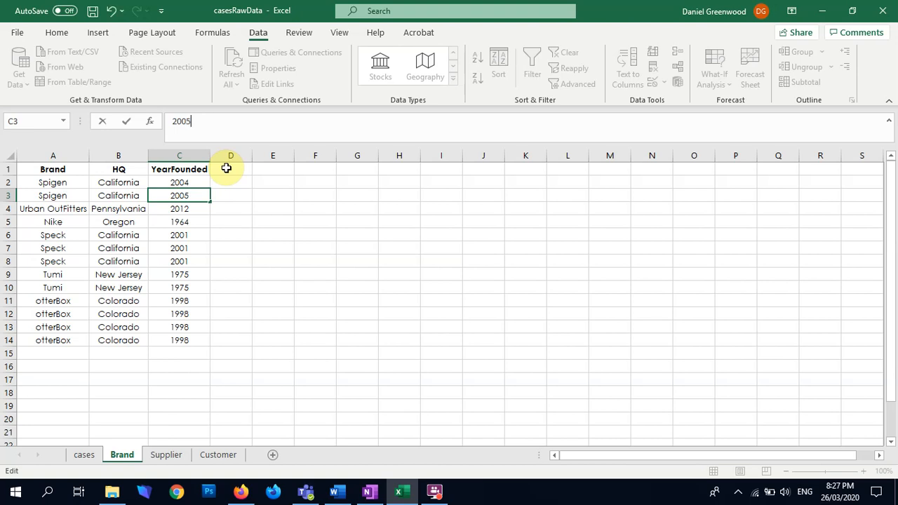
{"action": "left_click", "coordinate": [319, 205]}
Remove the duplicate rows from columns A to C of the Brand sheet, comparing Brand, HQ and YearFounded
{"action": "left_click_drag", "start_coordinate": [56, 155], "coordinate": [200, 155]}
{"action": "left_click", "coordinate": [653, 66]}
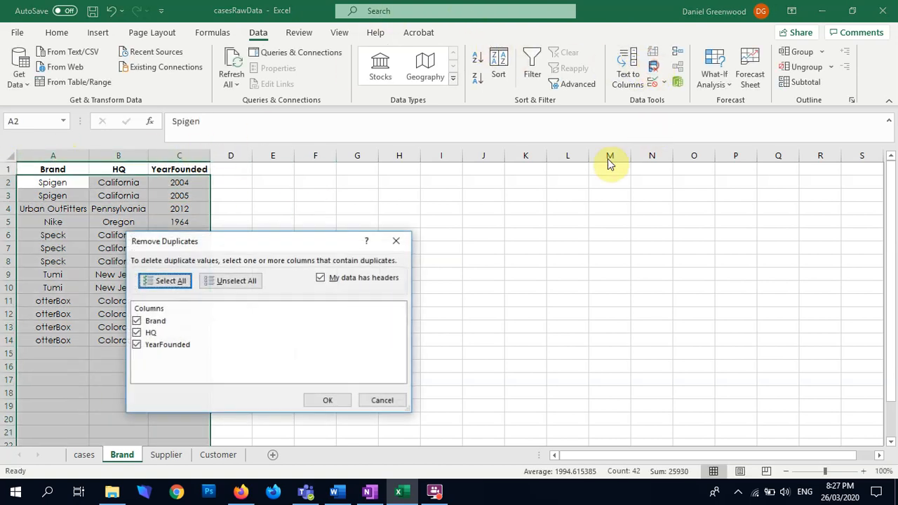
{"action": "left_click", "coordinate": [331, 399]}
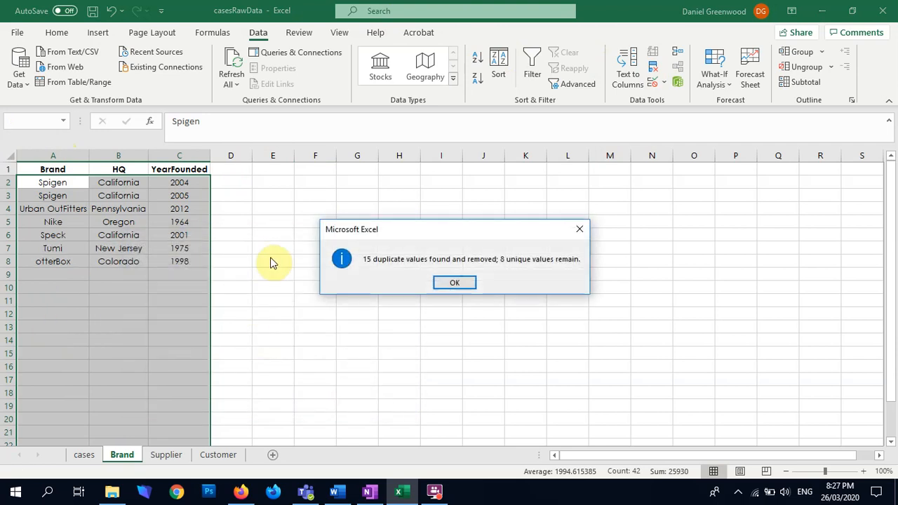
{"action": "left_click", "coordinate": [437, 286]}
Compare the two Spigen rows and fill YearFounded 2004 from C2 down into C3
{"action": "left_click_drag", "start_coordinate": [43, 200], "coordinate": [179, 272]}
{"action": "left_click", "coordinate": [44, 184]}
{"action": "left_click", "coordinate": [119, 194]}
{"action": "left_click_drag", "start_coordinate": [44, 187], "coordinate": [184, 204]}
{"action": "left_click", "coordinate": [194, 196]}
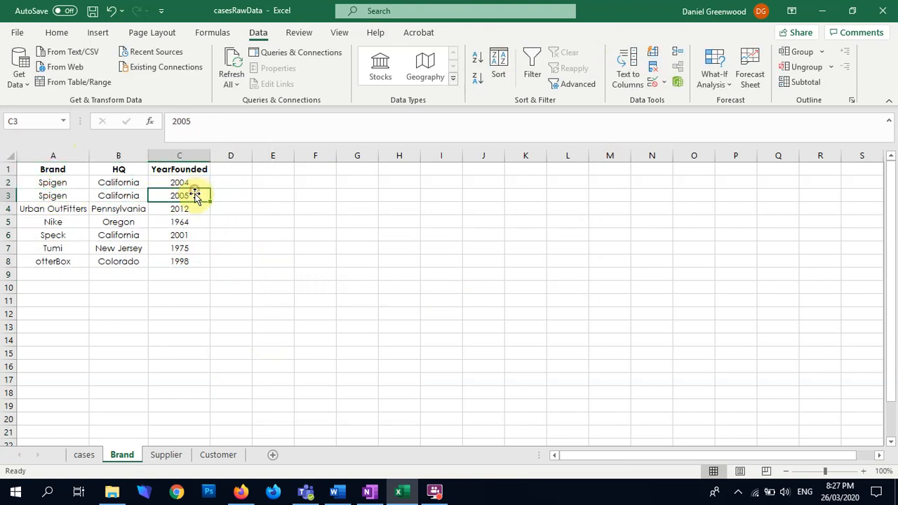
{"action": "left_click", "coordinate": [191, 181]}
{"action": "left_click_drag", "start_coordinate": [209, 190], "coordinate": [207, 201]}
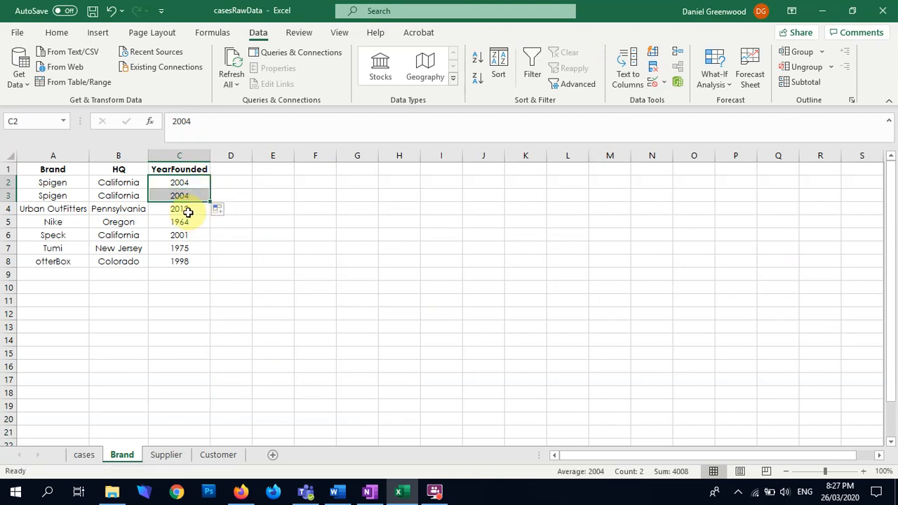
{"action": "left_click", "coordinate": [173, 195]}
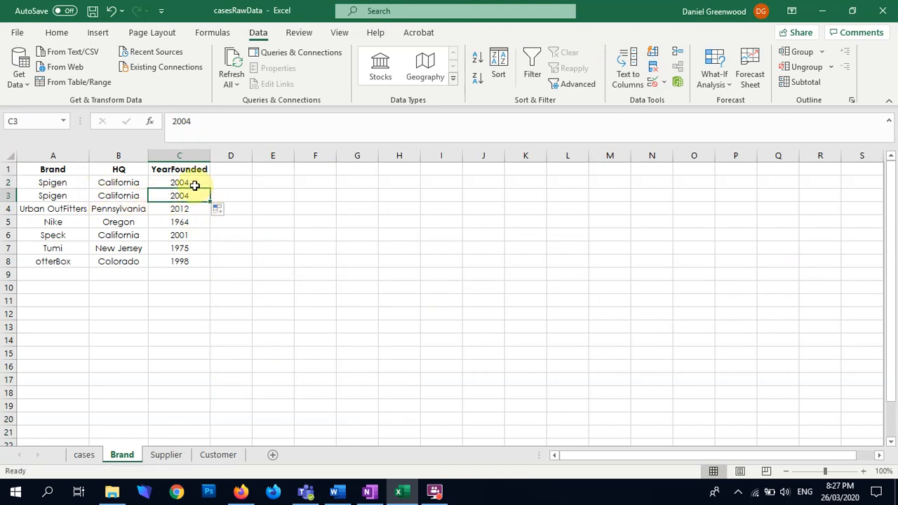
Delete the repeated Spigen entry, row 3, from the Brand sheet
{"action": "right_click", "coordinate": [7, 195]}
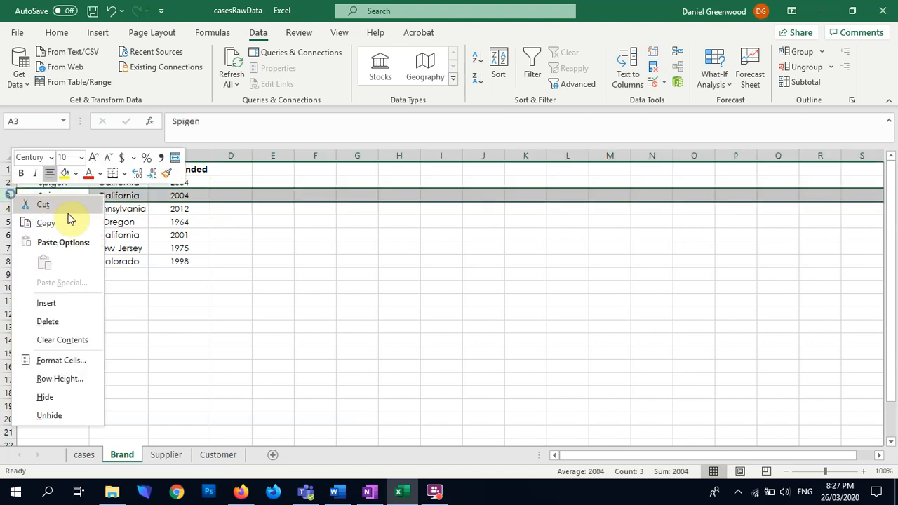
{"action": "left_click", "coordinate": [69, 323]}
{"action": "left_click", "coordinate": [176, 313]}
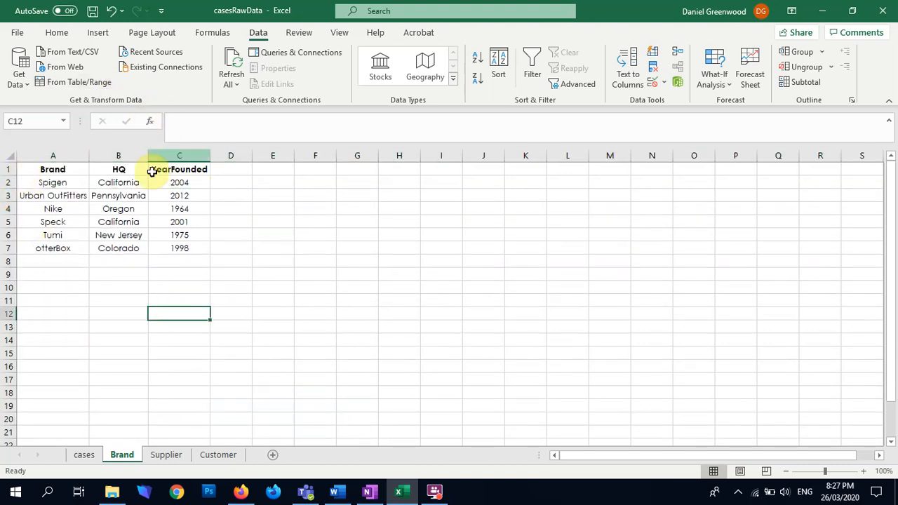
{"action": "left_click", "coordinate": [240, 210]}
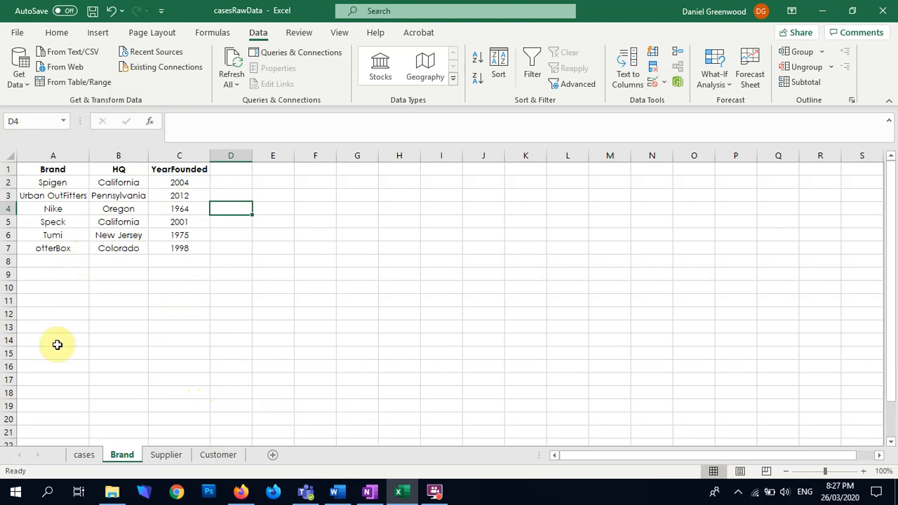
{"action": "left_click_drag", "start_coordinate": [206, 186], "coordinate": [138, 209]}
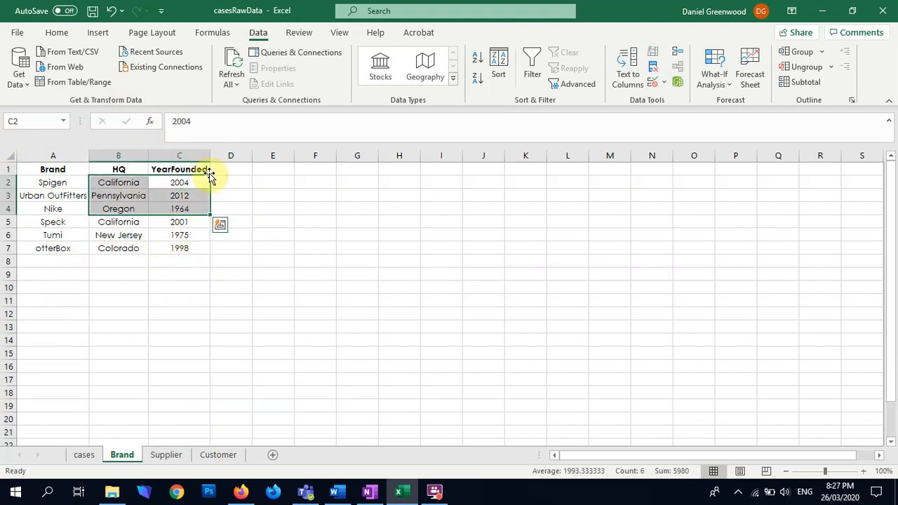
{"action": "left_click", "coordinate": [59, 156]}
Look over the Customer sheet, and save and close the casesRawData workbook
{"action": "left_click", "coordinate": [218, 455]}
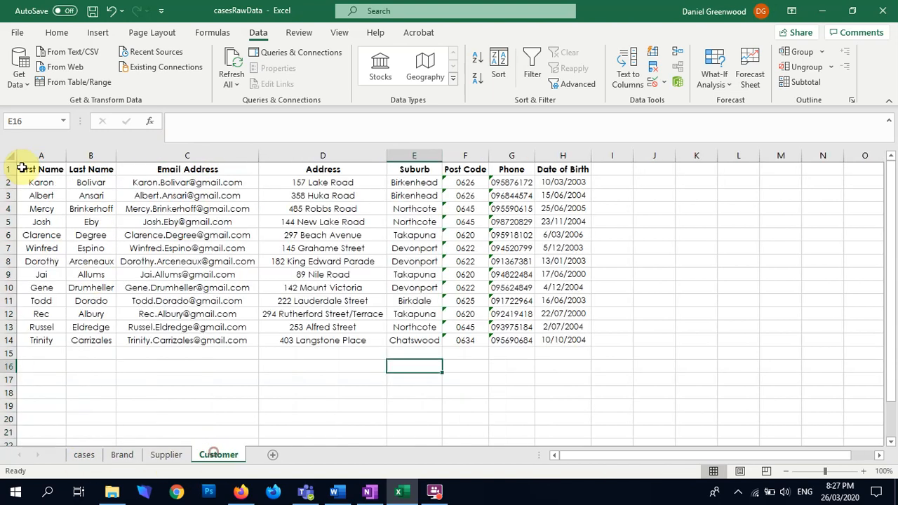
{"action": "left_click", "coordinate": [86, 155]}
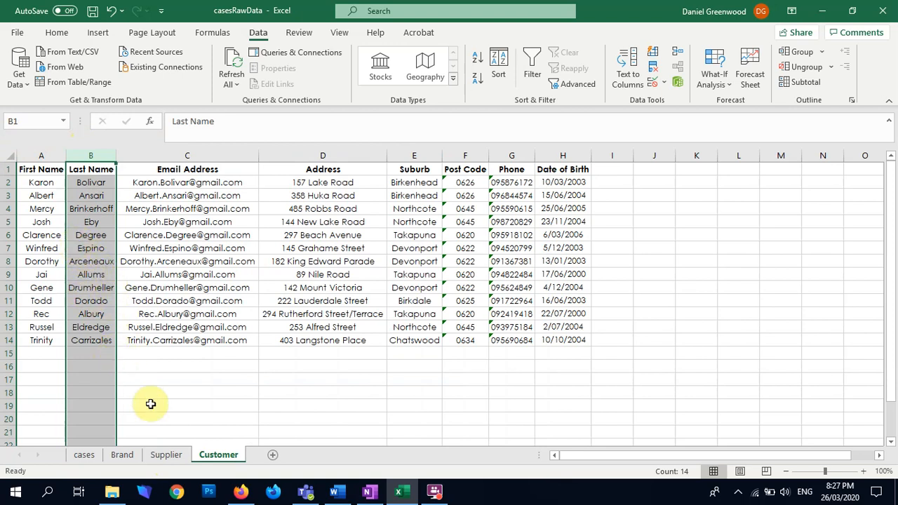
{"action": "key", "text": "ctrl+s"}
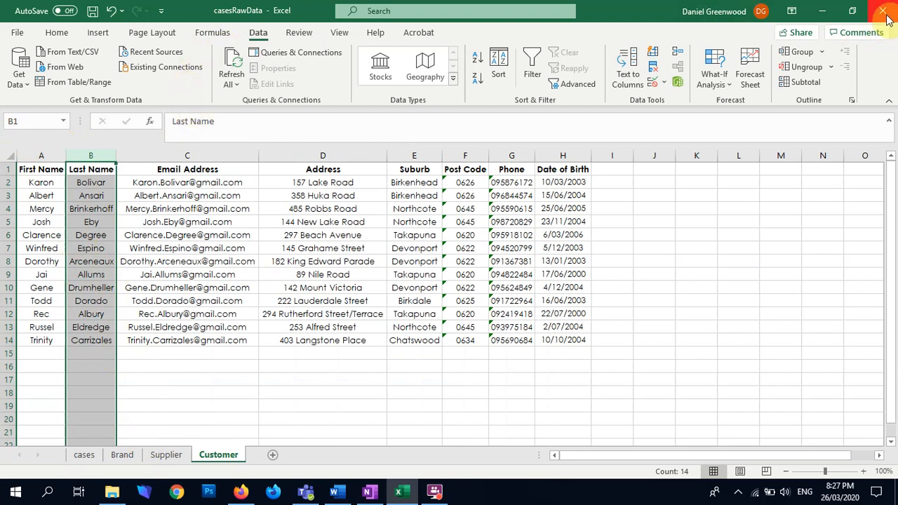
{"action": "left_click", "coordinate": [885, 20]}
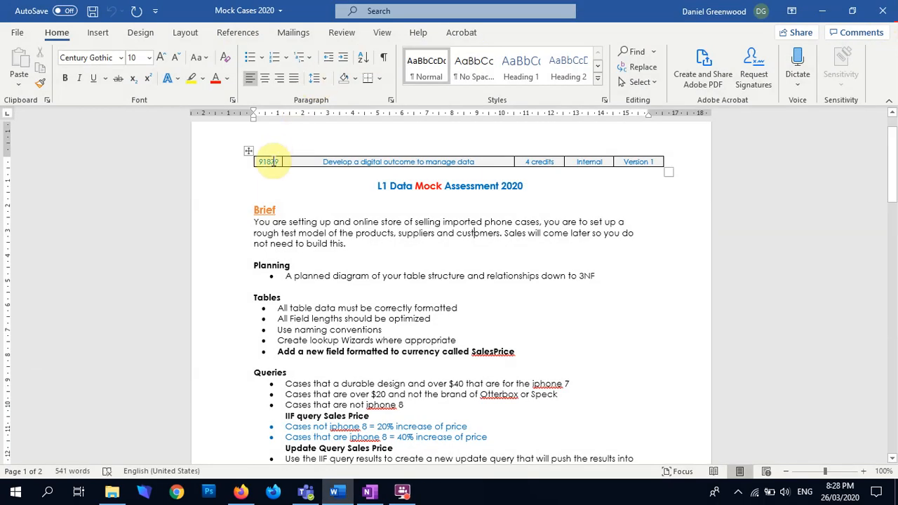
Open Microsoft Access and start a new blank database
{"action": "left_click", "coordinate": [15, 489]}
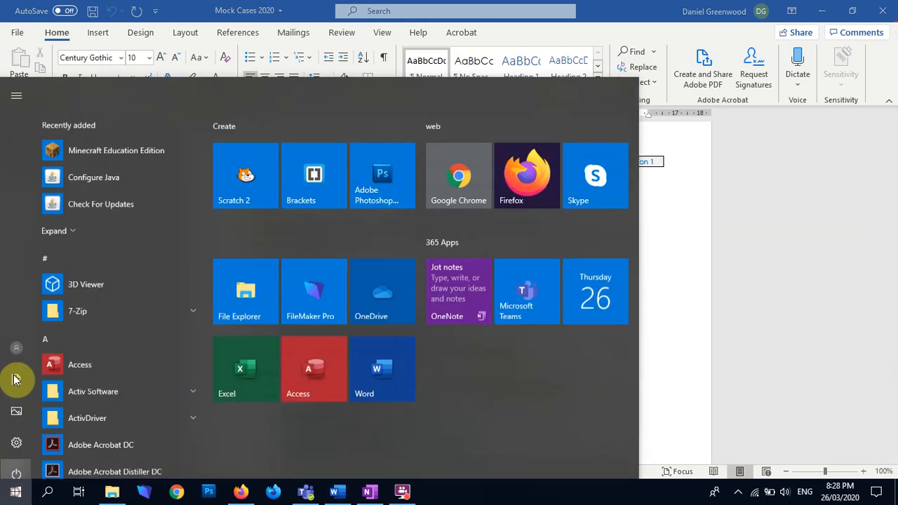
{"action": "left_click", "coordinate": [89, 297]}
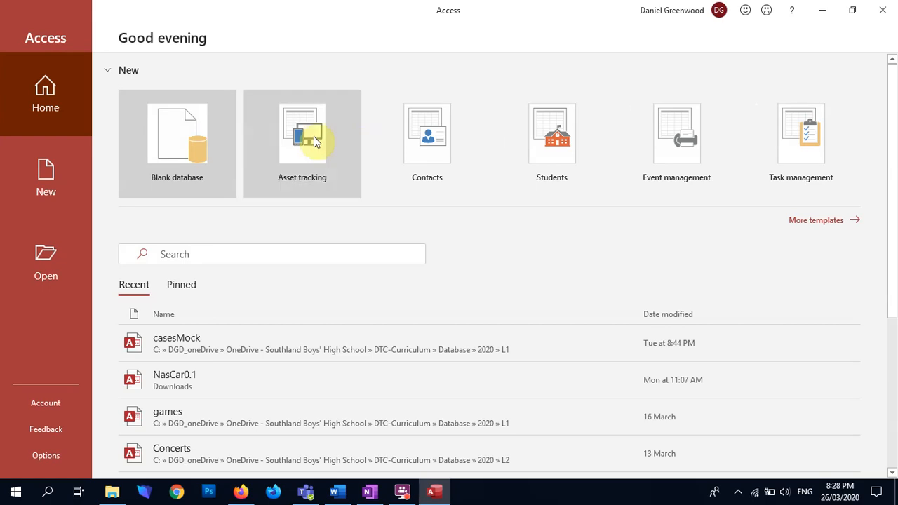
{"action": "left_click", "coordinate": [181, 144]}
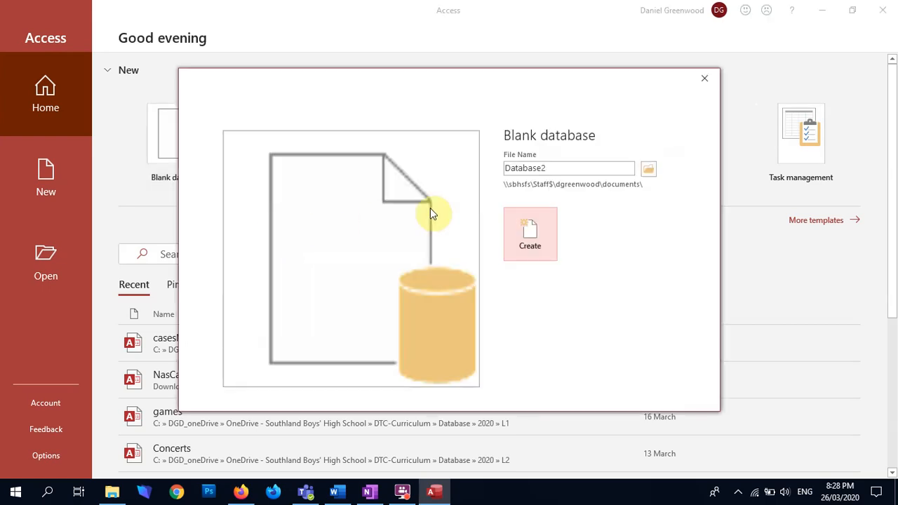
Choose the L1 folder under DTC-Curriculum, Database, 2020 as the location for the new database file
{"action": "left_click", "coordinate": [646, 172]}
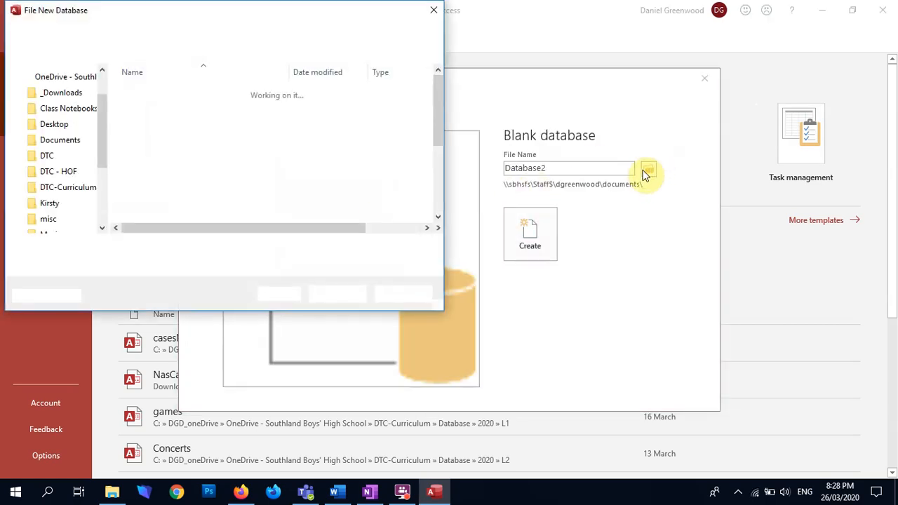
{"action": "left_click_drag", "start_coordinate": [101, 186], "coordinate": [98, 150]}
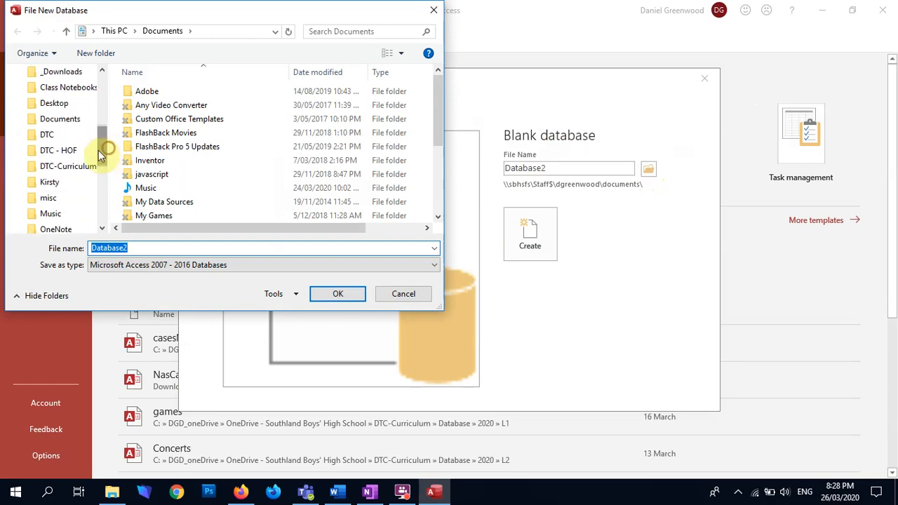
{"action": "left_click", "coordinate": [54, 167]}
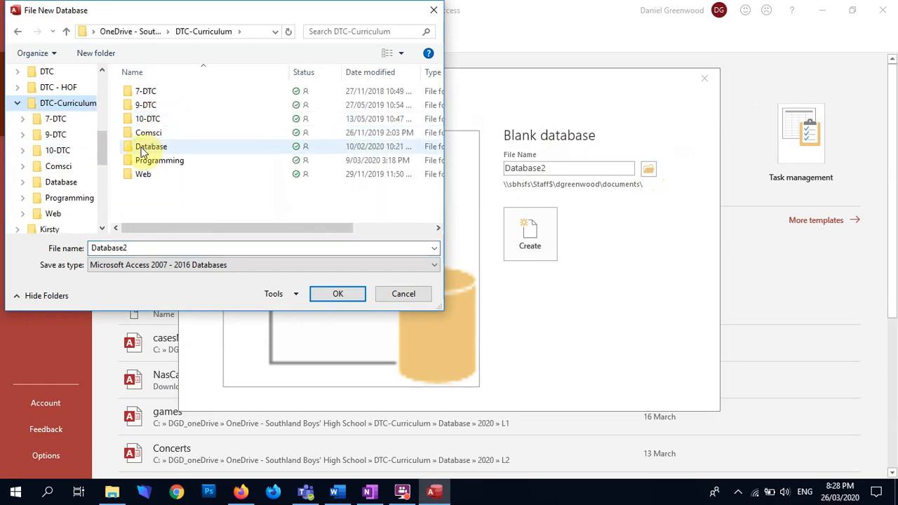
{"action": "left_click", "coordinate": [147, 148]}
{"action": "double_click", "coordinate": [147, 149]}
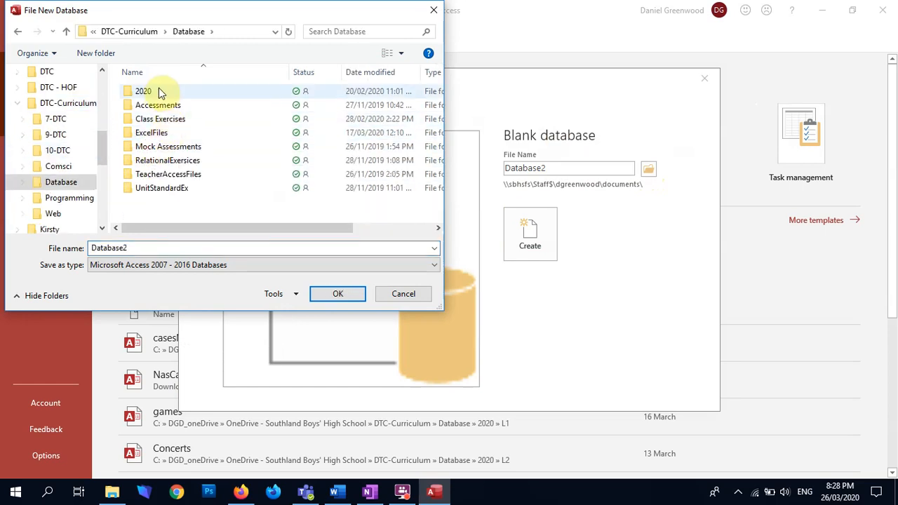
{"action": "double_click", "coordinate": [151, 95]}
{"action": "left_click", "coordinate": [137, 93]}
{"action": "double_click", "coordinate": [138, 97]}
Name the new database file Mock2 and create the blank database
{"action": "left_click", "coordinate": [134, 248]}
{"action": "double_click", "coordinate": [133, 247]}
{"action": "type", "text": "Mock"}
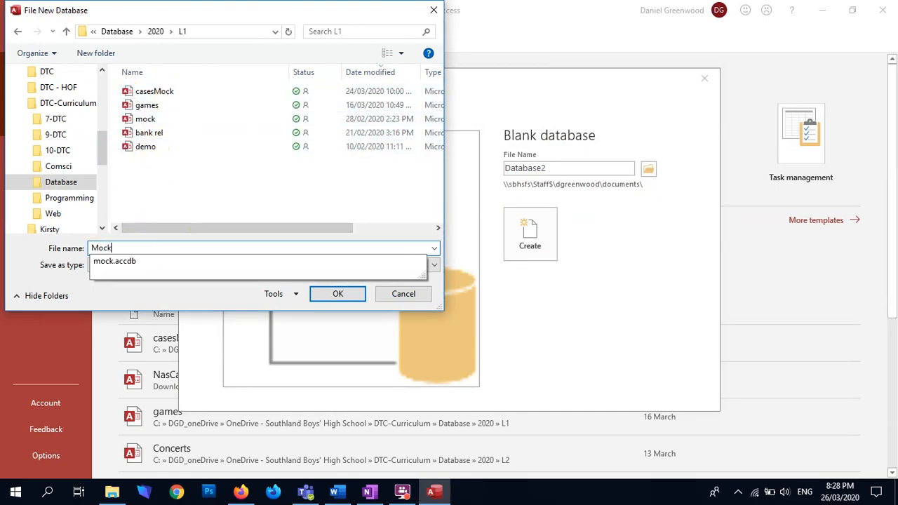
{"action": "type", "text": "2"}
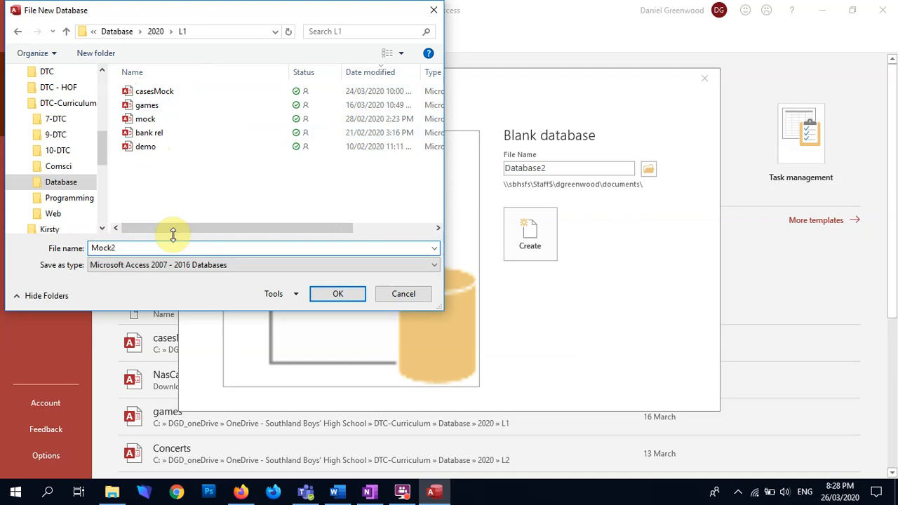
{"action": "left_click", "coordinate": [535, 262]}
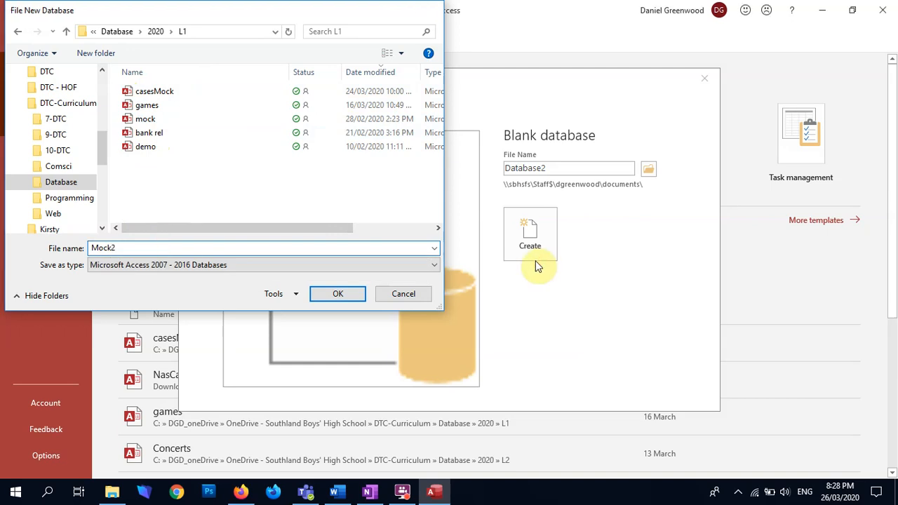
{"action": "key", "text": "Return"}
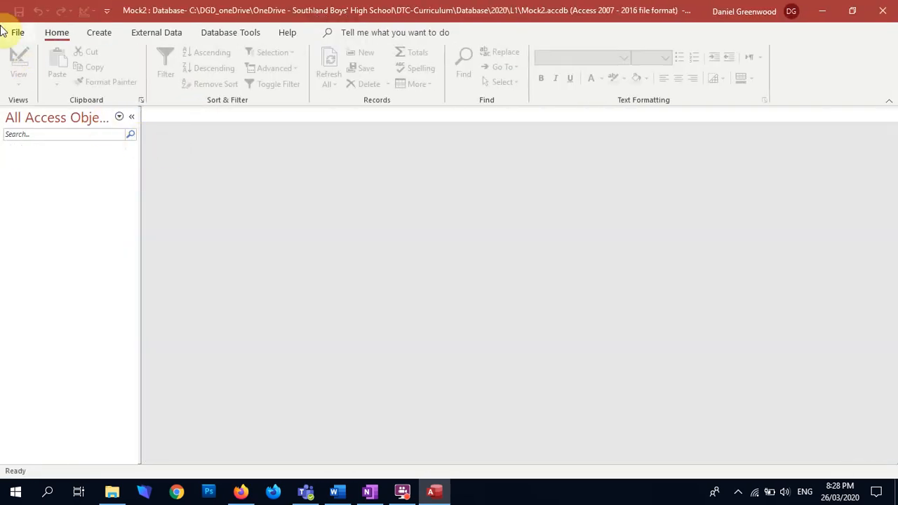
Start an Excel import into a new table, using the casesRawData workbook from the Downloads folder as the source
{"action": "left_click", "coordinate": [225, 37]}
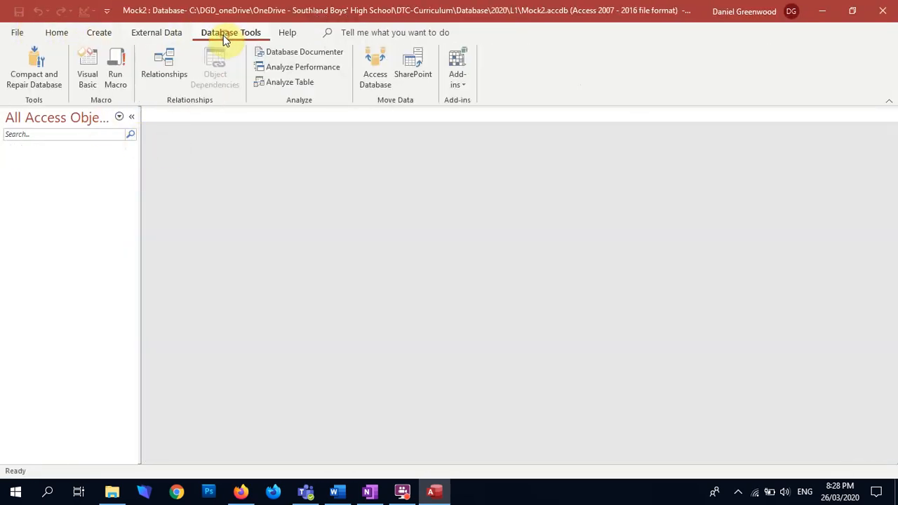
{"action": "left_click", "coordinate": [177, 35]}
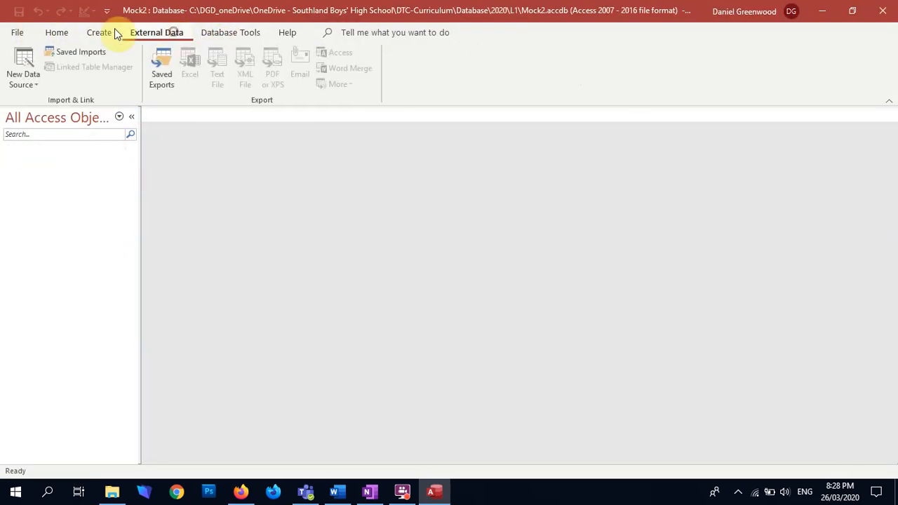
{"action": "left_click", "coordinate": [23, 73]}
{"action": "mouse_move", "coordinate": [43, 110]}
{"action": "left_click", "coordinate": [197, 111]}
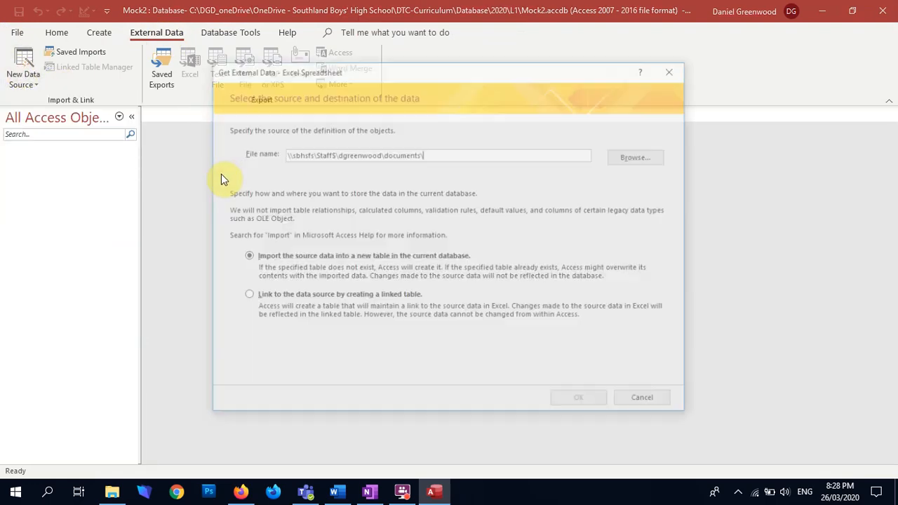
{"action": "left_click", "coordinate": [645, 156]}
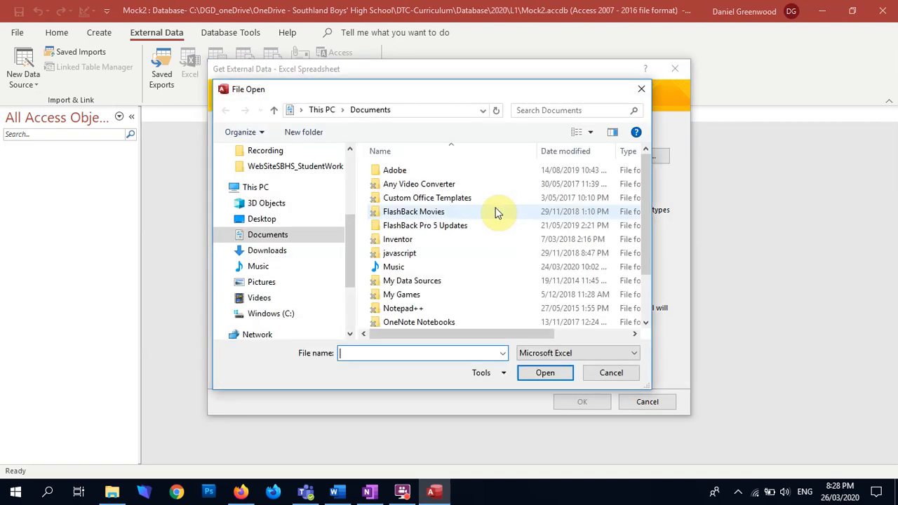
{"action": "scroll", "coordinate": [298, 236], "scroll_direction": "up", "scroll_amount": 10}
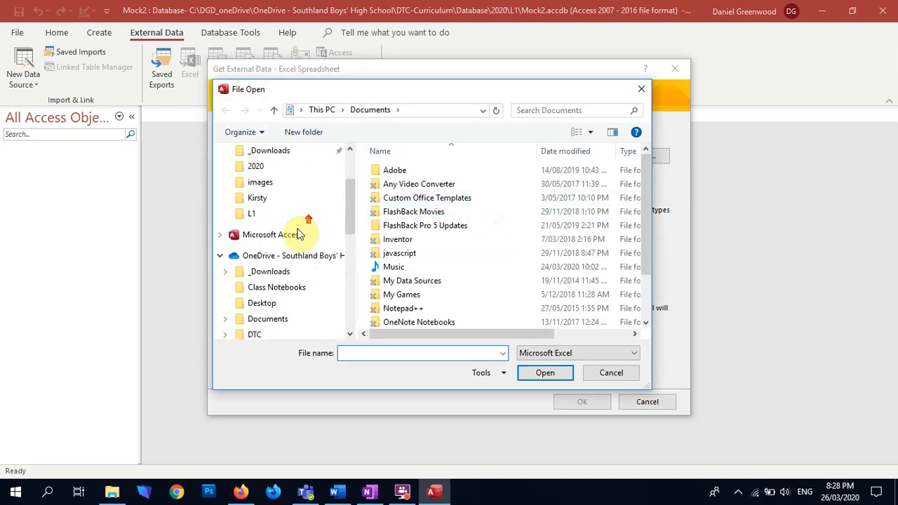
{"action": "left_click", "coordinate": [296, 181]}
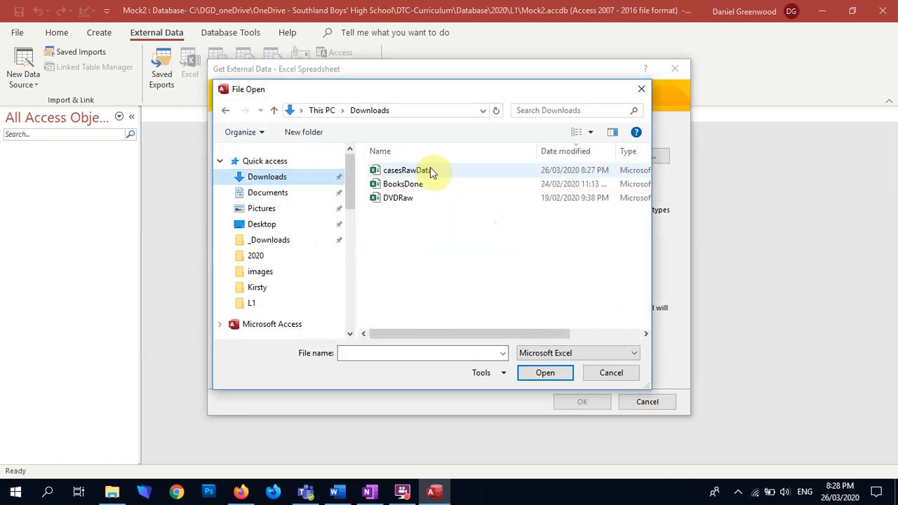
{"action": "double_click", "coordinate": [401, 171]}
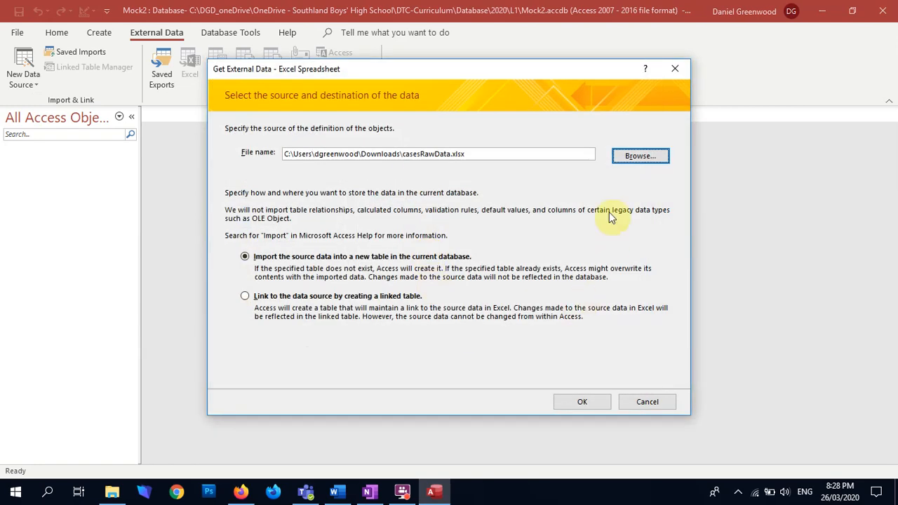
{"action": "left_click", "coordinate": [585, 402]}
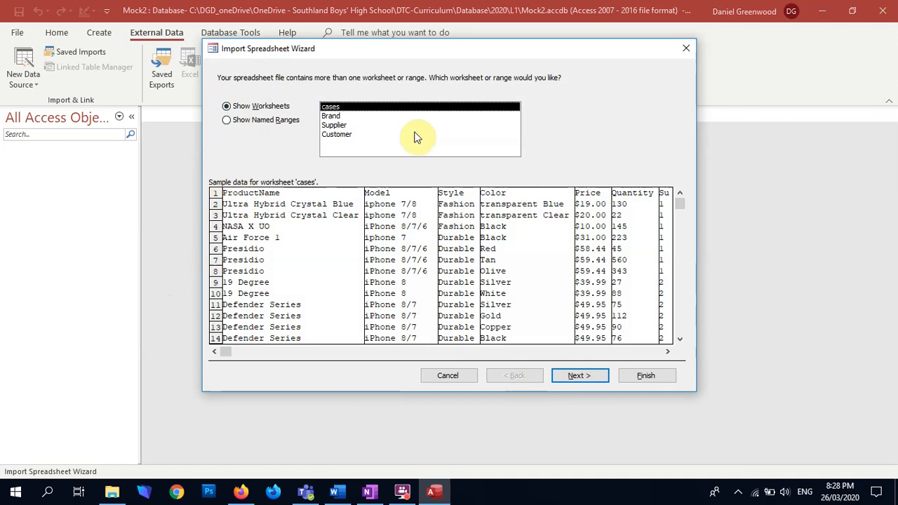
Import the cases worksheet with its first row as column headings, without saving the import steps
{"action": "left_click", "coordinate": [579, 377]}
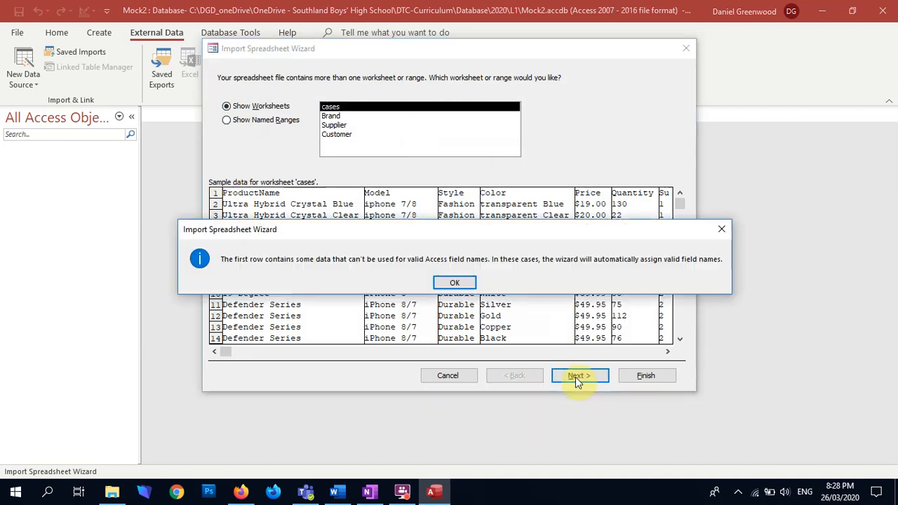
{"action": "left_click", "coordinate": [465, 284]}
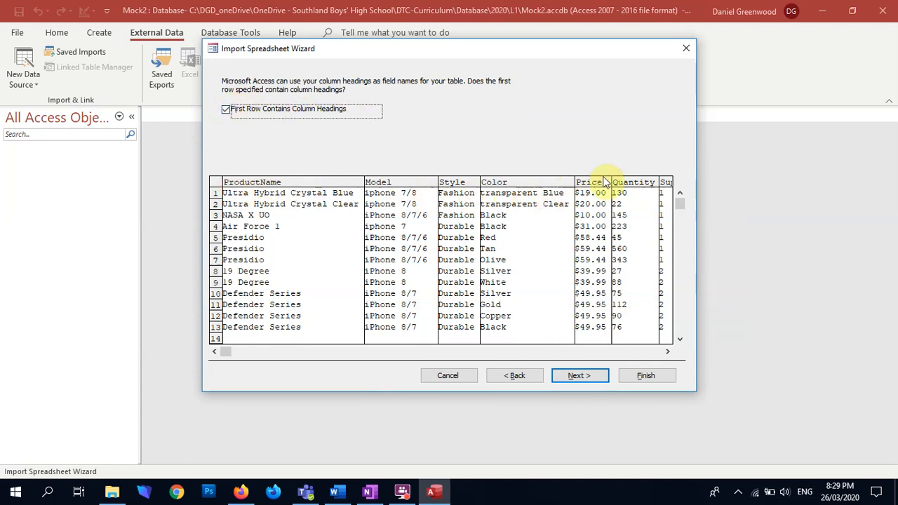
{"action": "left_click", "coordinate": [226, 110]}
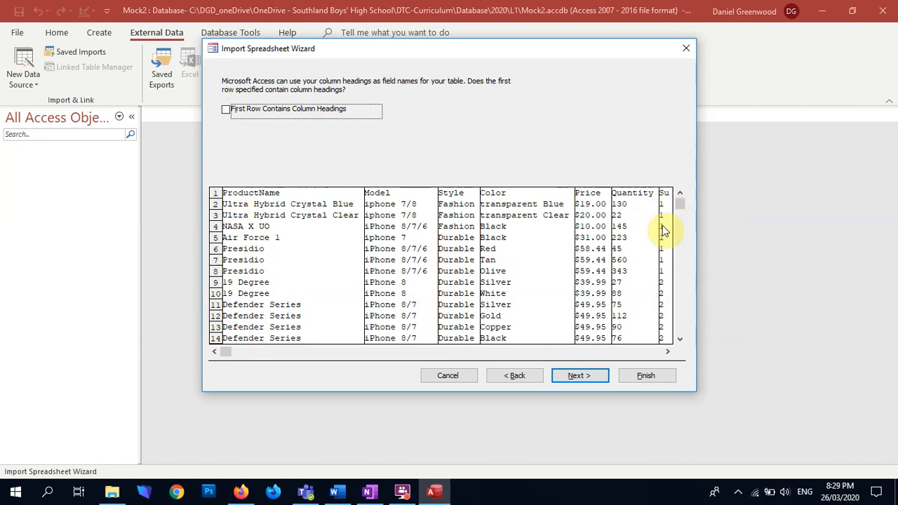
{"action": "left_click", "coordinate": [229, 113]}
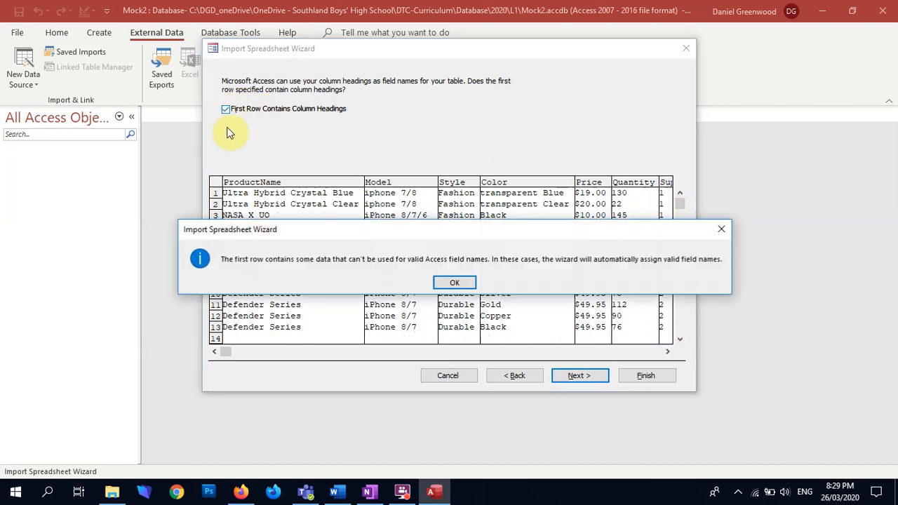
{"action": "left_click", "coordinate": [445, 279]}
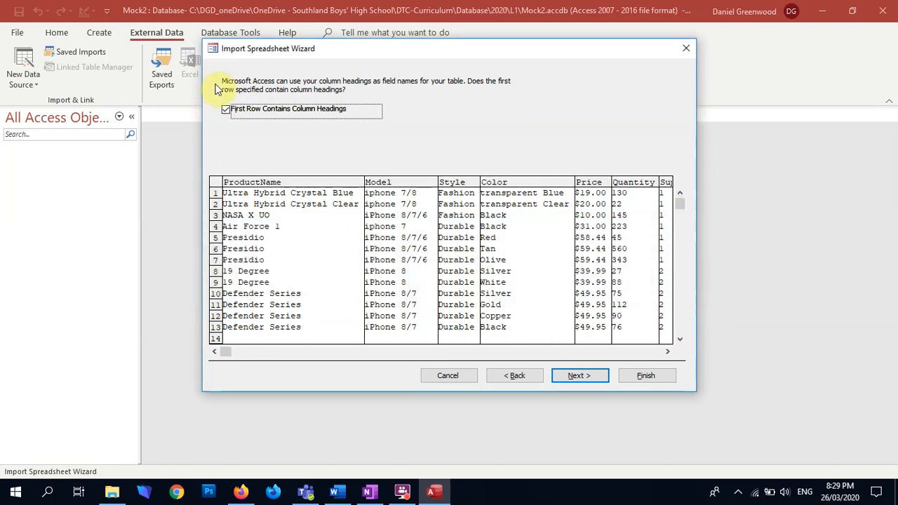
{"action": "left_click", "coordinate": [636, 374]}
{"action": "left_click", "coordinate": [629, 413]}
Import the Brand worksheet from casesRawData in Downloads as a new table, with the first row as column headings
{"action": "left_click", "coordinate": [24, 59]}
{"action": "left_click", "coordinate": [50, 110]}
{"action": "left_click", "coordinate": [181, 116]}
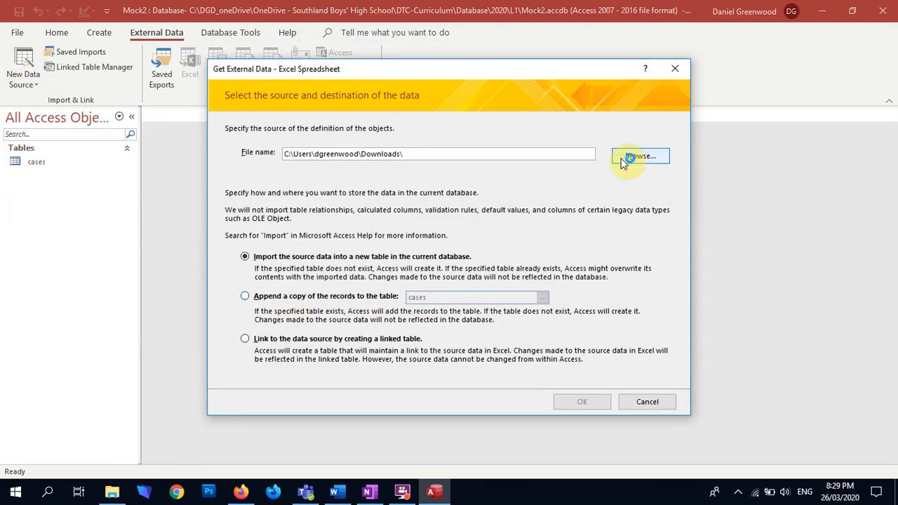
{"action": "left_click", "coordinate": [631, 156]}
{"action": "double_click", "coordinate": [415, 170]}
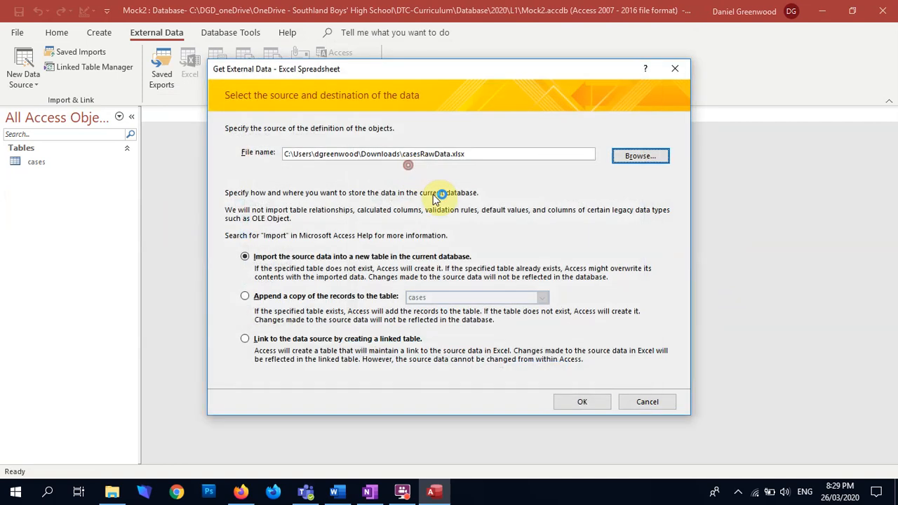
{"action": "left_click", "coordinate": [582, 402]}
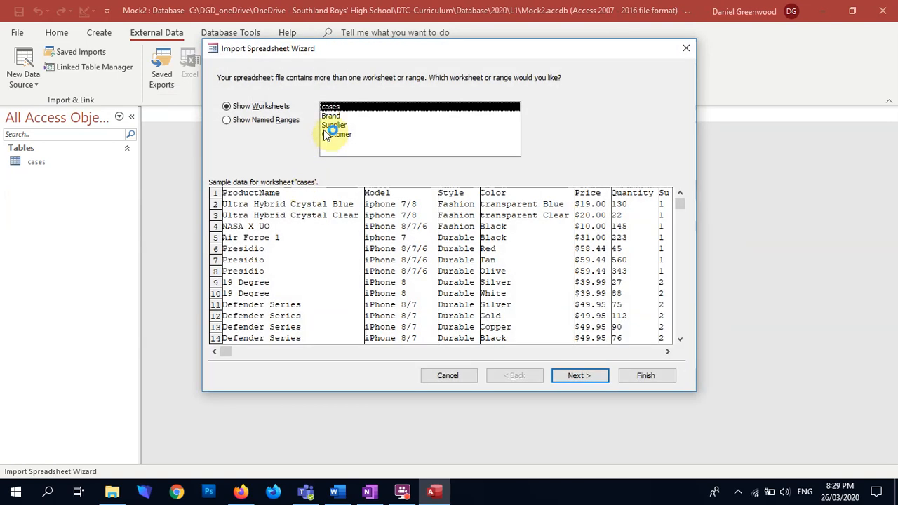
{"action": "left_click", "coordinate": [335, 117]}
{"action": "left_click", "coordinate": [580, 375]}
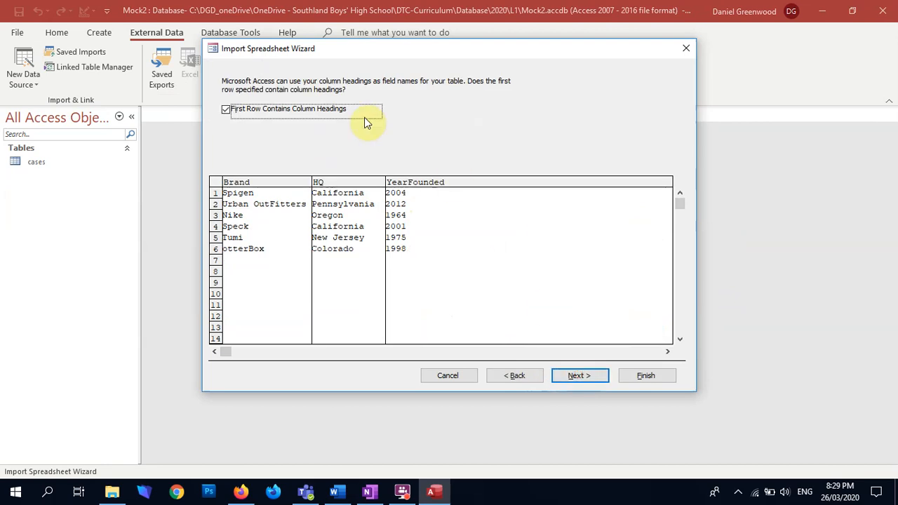
{"action": "left_click", "coordinate": [640, 376]}
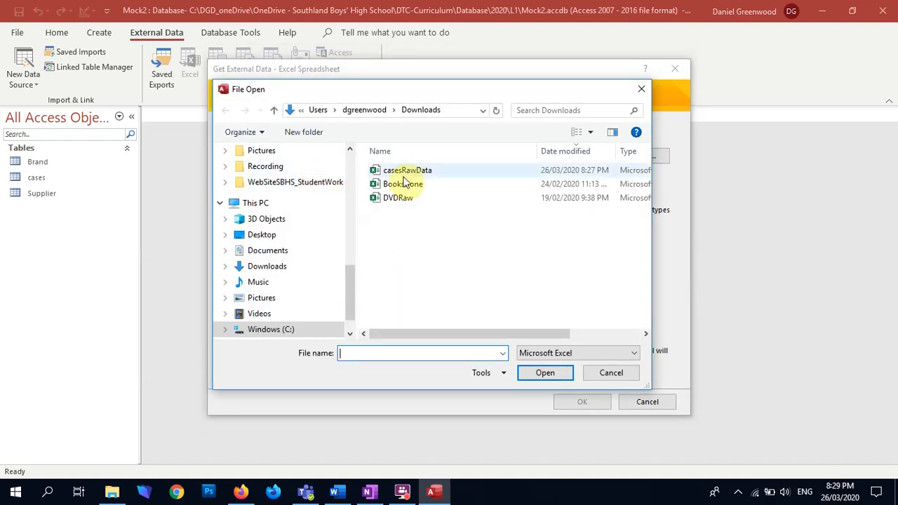
Import the Customer worksheet from casesRawData as a new table with first-row column headings, without saving the import steps
{"action": "double_click", "coordinate": [397, 173]}
{"action": "left_click", "coordinate": [577, 401]}
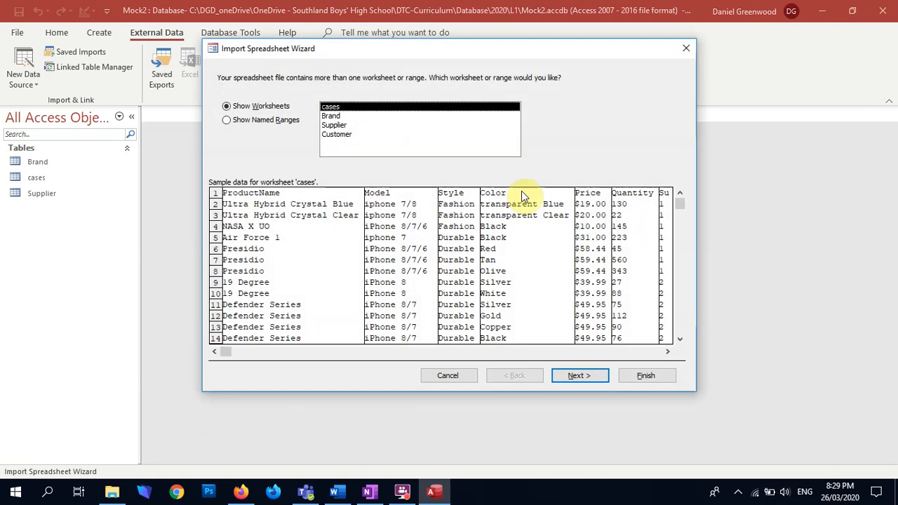
{"action": "left_click", "coordinate": [354, 135]}
{"action": "left_click", "coordinate": [590, 379]}
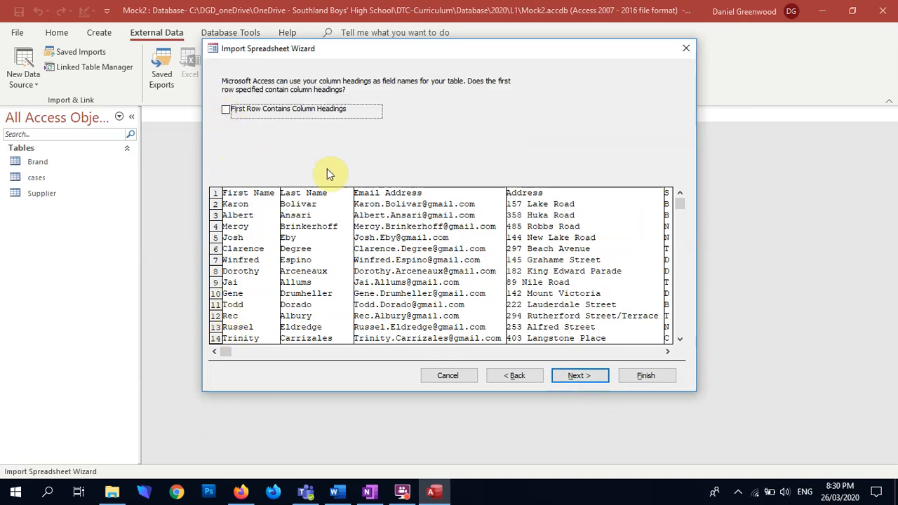
{"action": "left_click", "coordinate": [229, 112]}
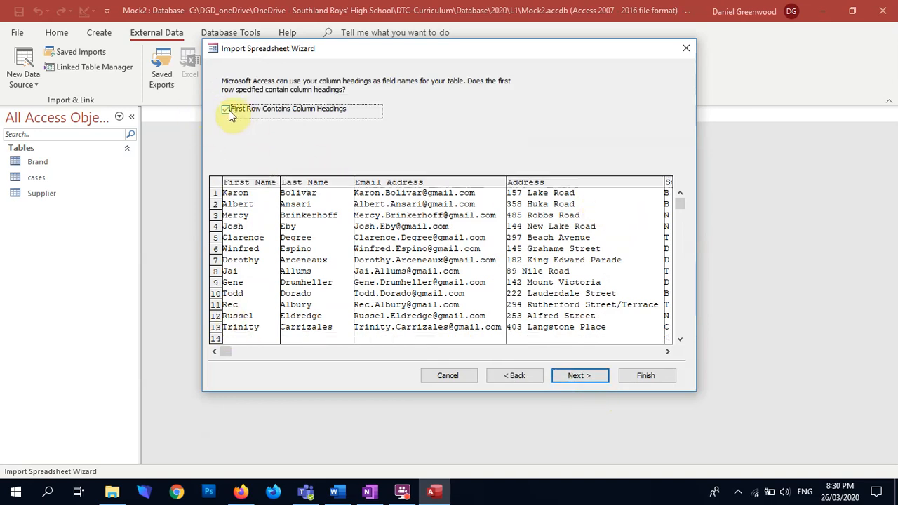
{"action": "left_click", "coordinate": [578, 378]}
{"action": "left_click", "coordinate": [635, 375]}
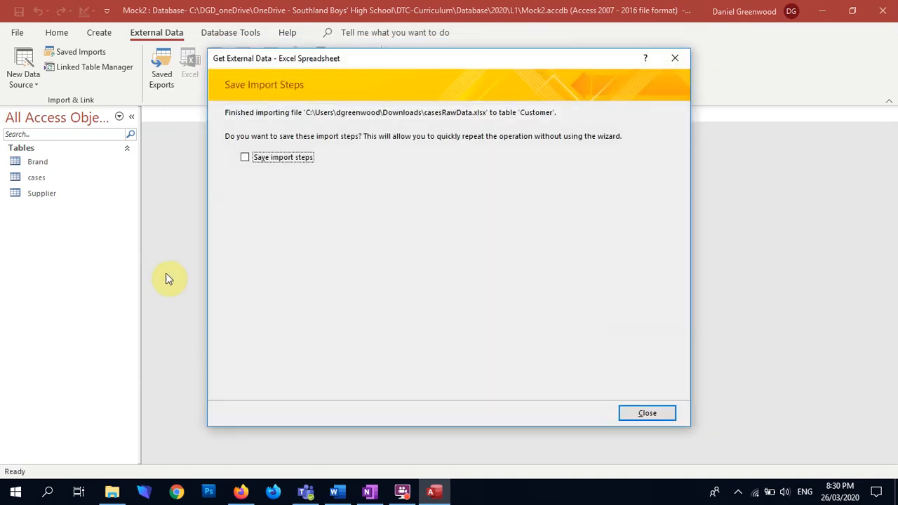
{"action": "left_click", "coordinate": [647, 413]}
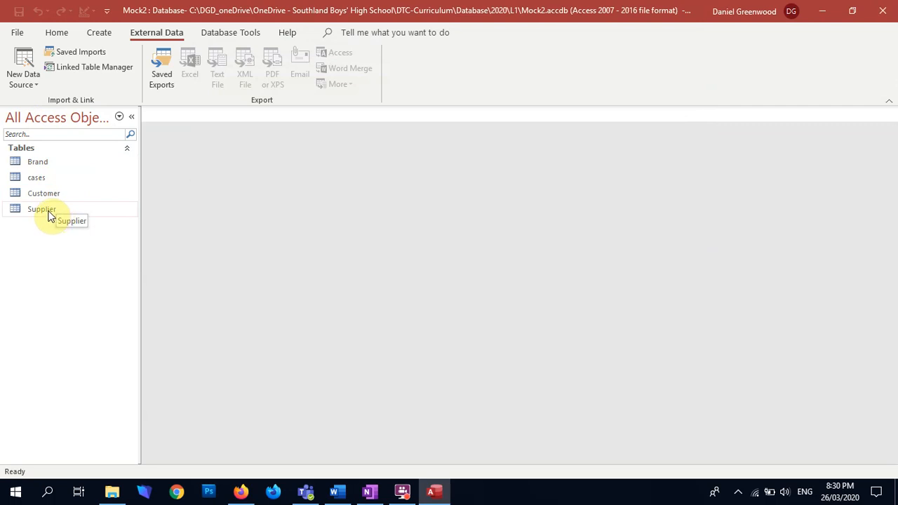
Start another Excel import into a new table, again using casesRawData from Downloads as the source
{"action": "left_click", "coordinate": [21, 63]}
{"action": "mouse_move", "coordinate": [99, 111]}
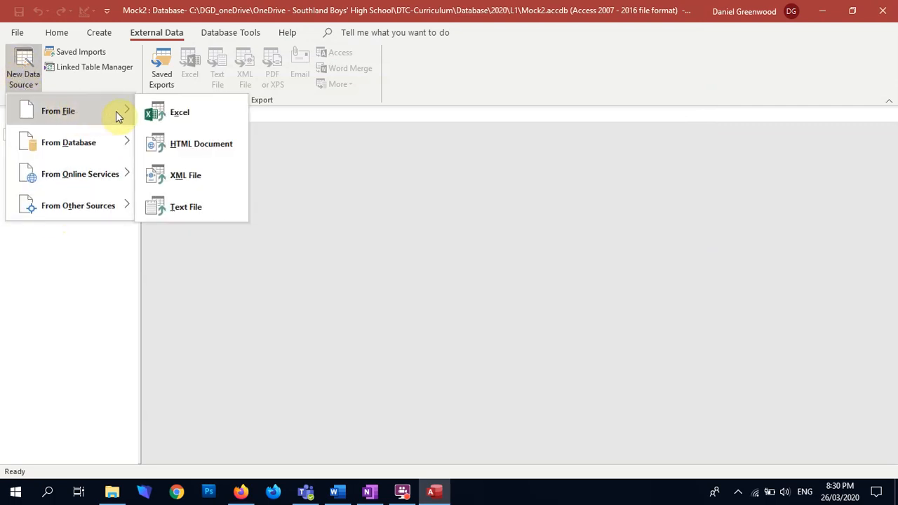
{"action": "left_click", "coordinate": [192, 114]}
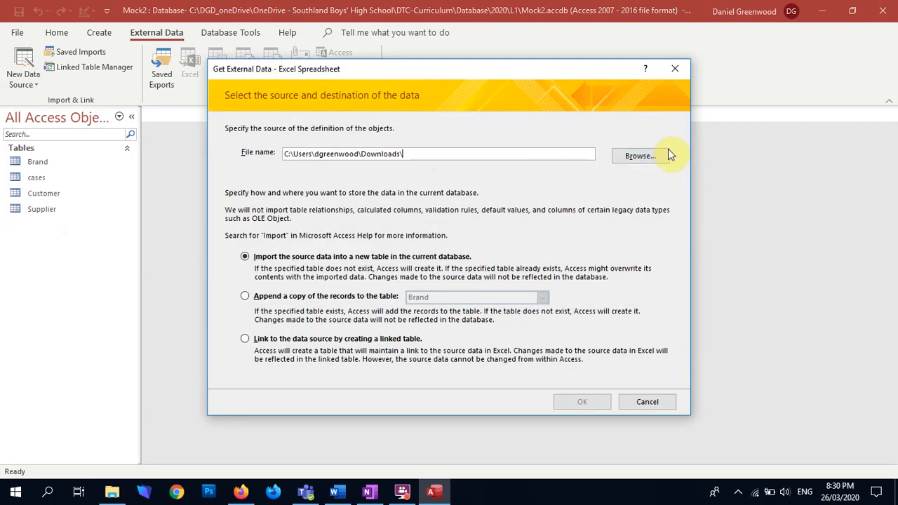
{"action": "left_click", "coordinate": [650, 156]}
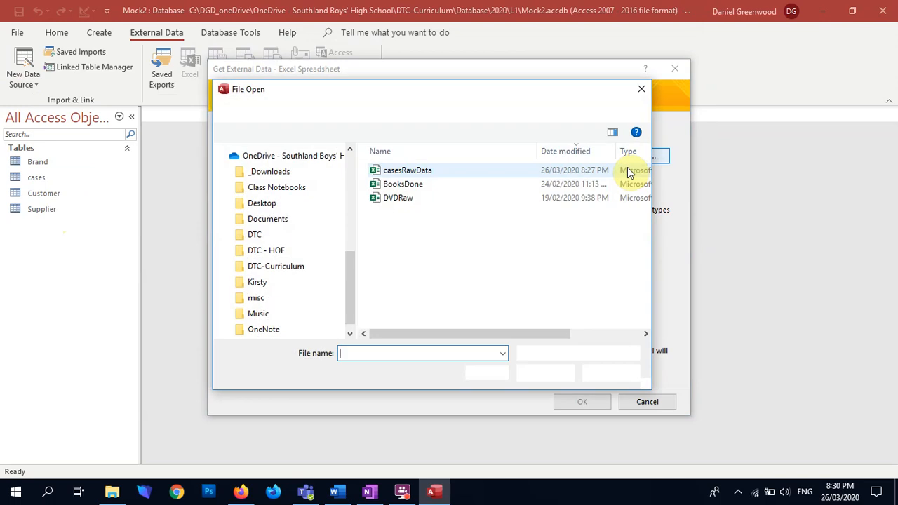
{"action": "left_click", "coordinate": [421, 175]}
{"action": "double_click", "coordinate": [421, 180]}
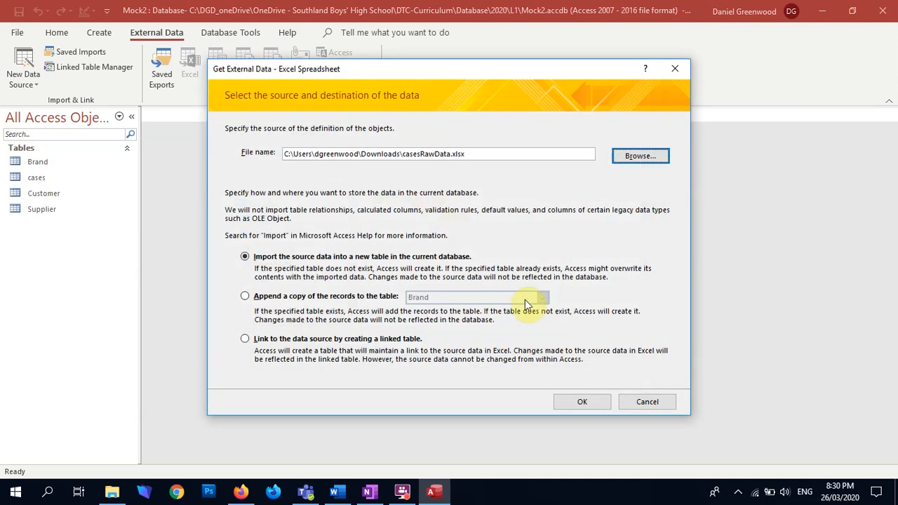
{"action": "left_click", "coordinate": [581, 401]}
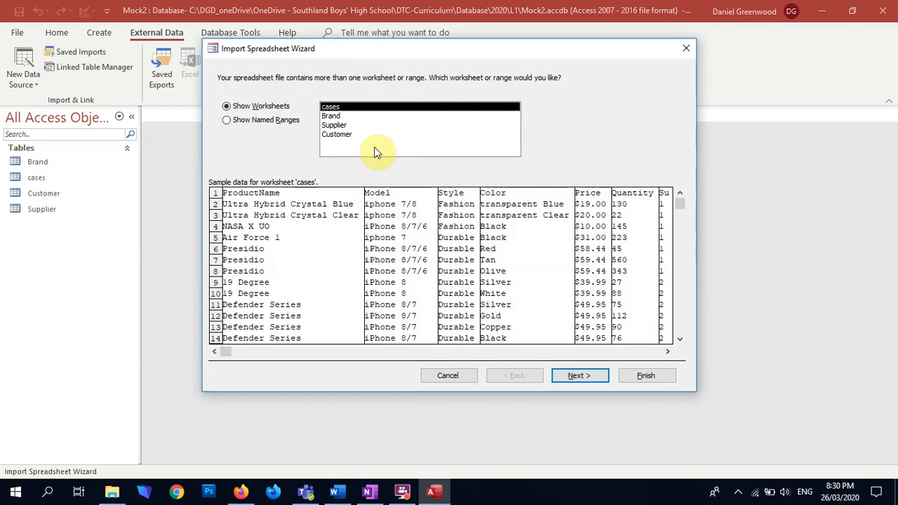
Import the Supplier worksheet without first-row column headings into a new table named SupplierOpps, without saving the import steps
{"action": "left_click", "coordinate": [334, 125]}
{"action": "left_click", "coordinate": [588, 376]}
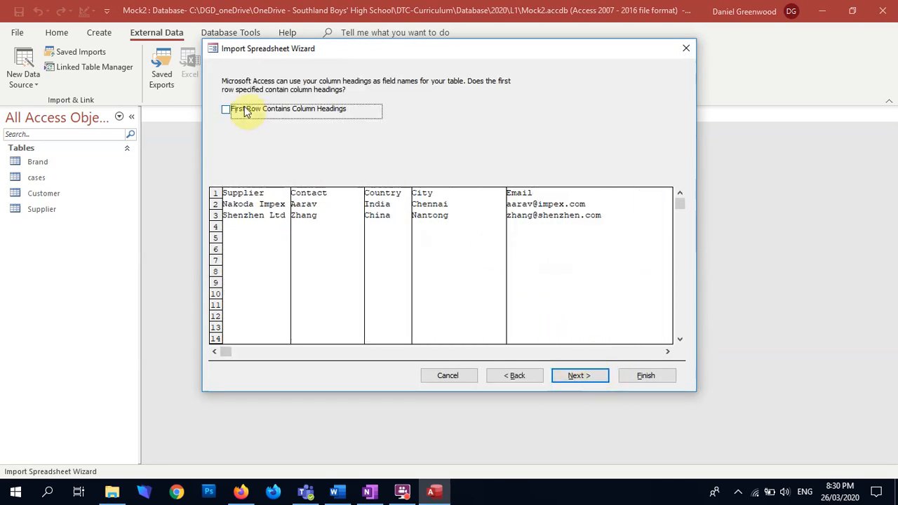
{"action": "left_click", "coordinate": [594, 374]}
{"action": "left_click", "coordinate": [594, 375]}
{"action": "left_click", "coordinate": [594, 375]}
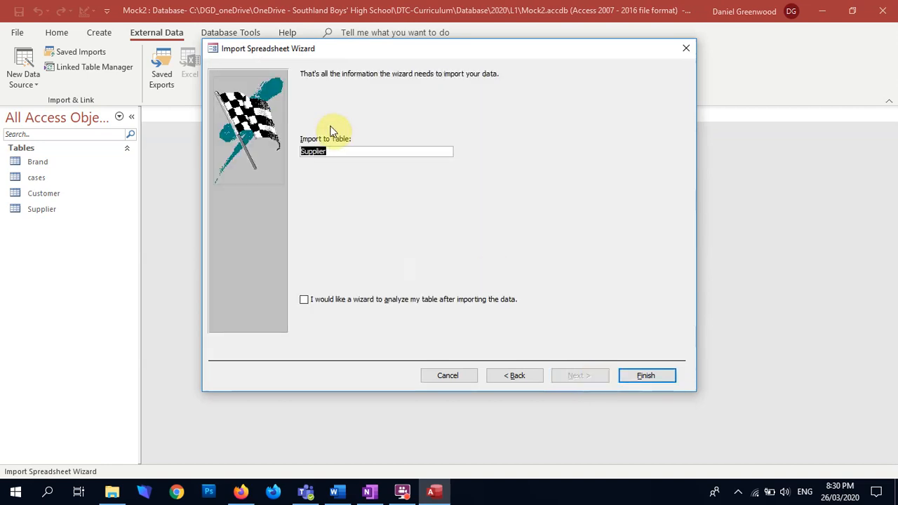
{"action": "left_click", "coordinate": [339, 153]}
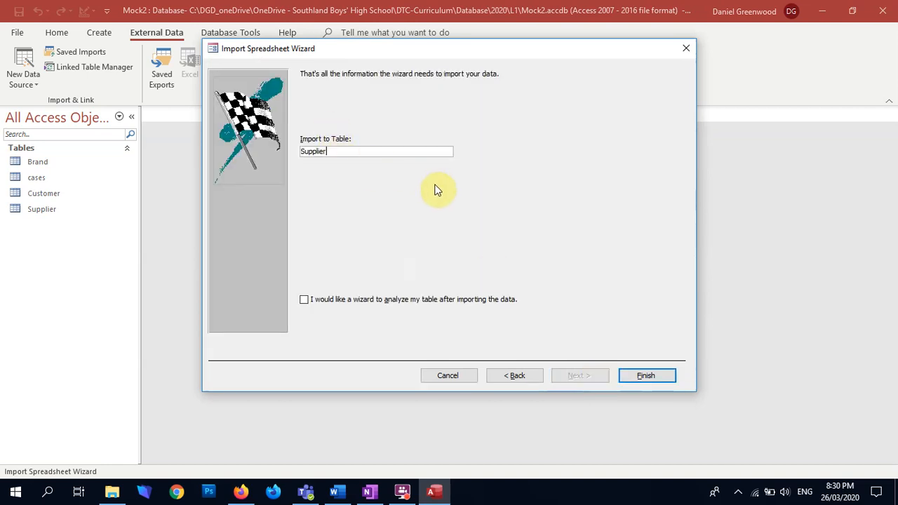
{"action": "key", "text": "Return"}
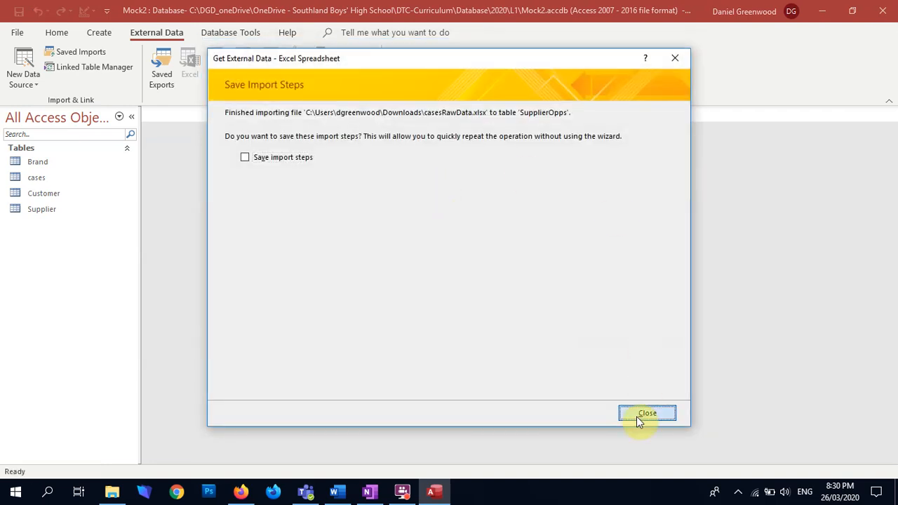
{"action": "left_click", "coordinate": [641, 415]}
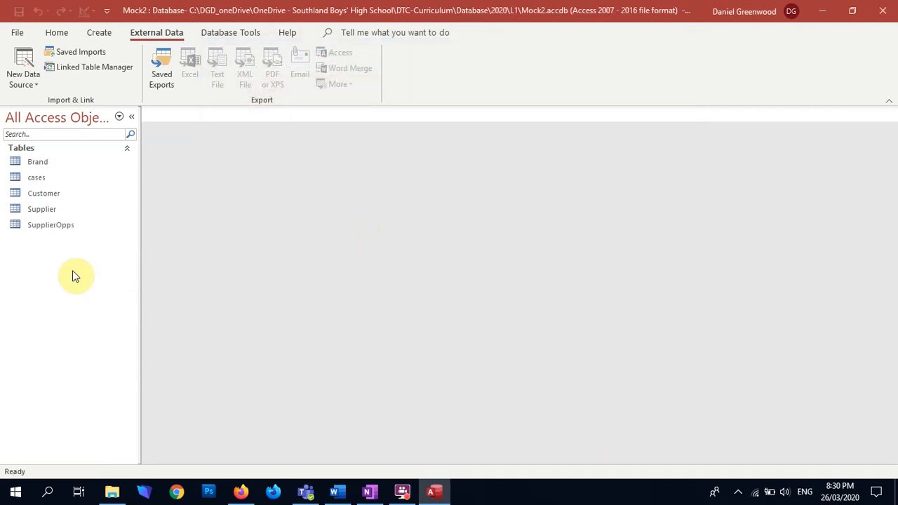
Open the SupplierOpps table and compare each column's field name with the entry in its first record
{"action": "double_click", "coordinate": [45, 226]}
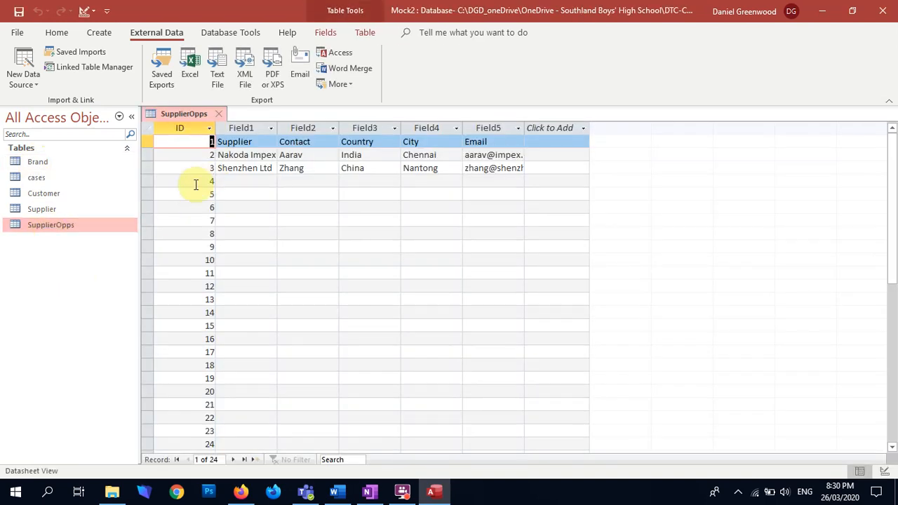
{"action": "left_click", "coordinate": [233, 126]}
{"action": "left_click", "coordinate": [297, 127]}
{"action": "left_click", "coordinate": [362, 127]}
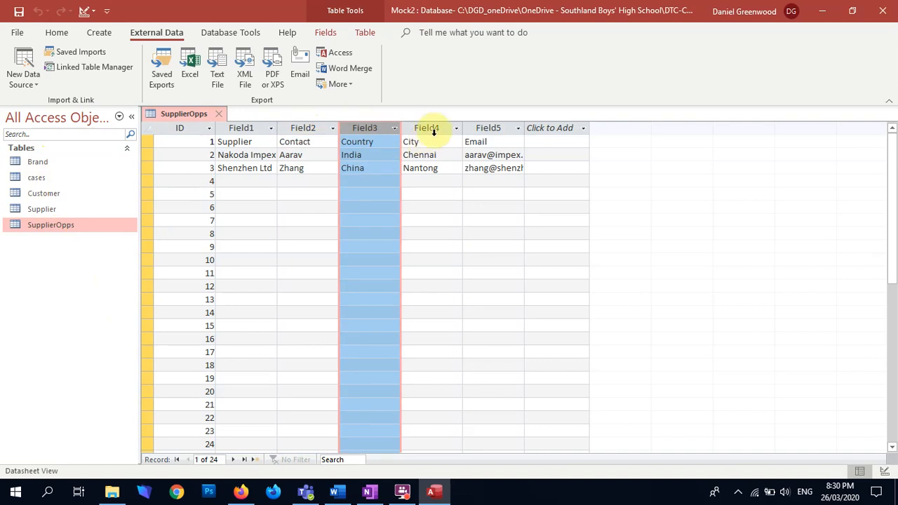
{"action": "left_click", "coordinate": [435, 127]}
{"action": "left_click", "coordinate": [481, 128]}
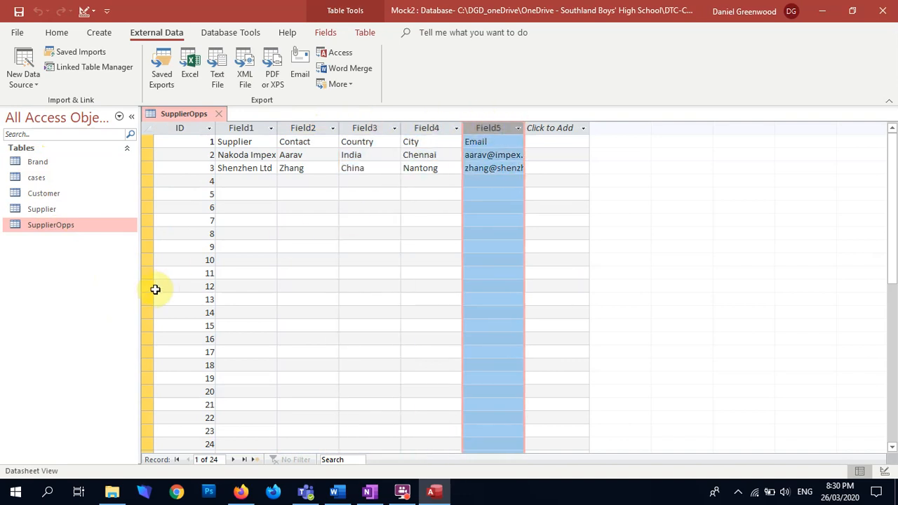
{"action": "left_click", "coordinate": [250, 128]}
{"action": "left_click", "coordinate": [250, 142]}
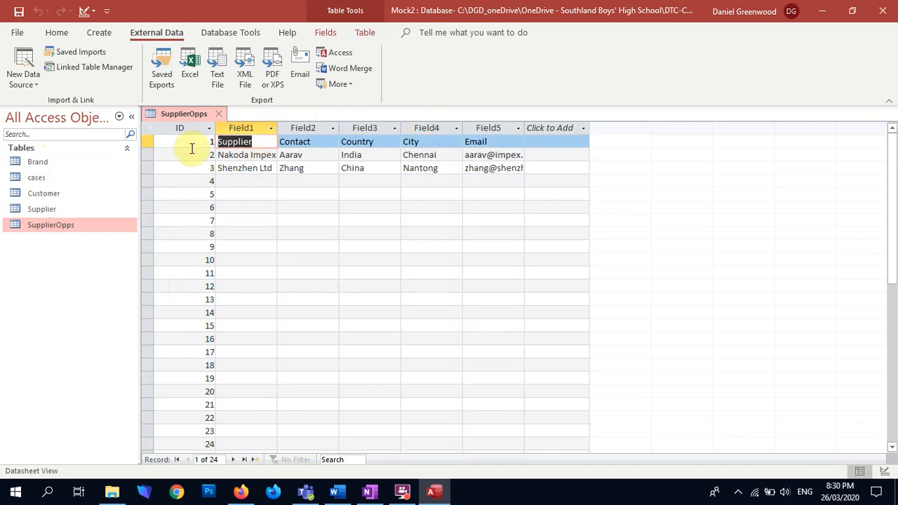
Rename the five SupplierOpps fields after ID to Supplier, Contact, Country, City and Email
{"action": "double_click", "coordinate": [230, 128]}
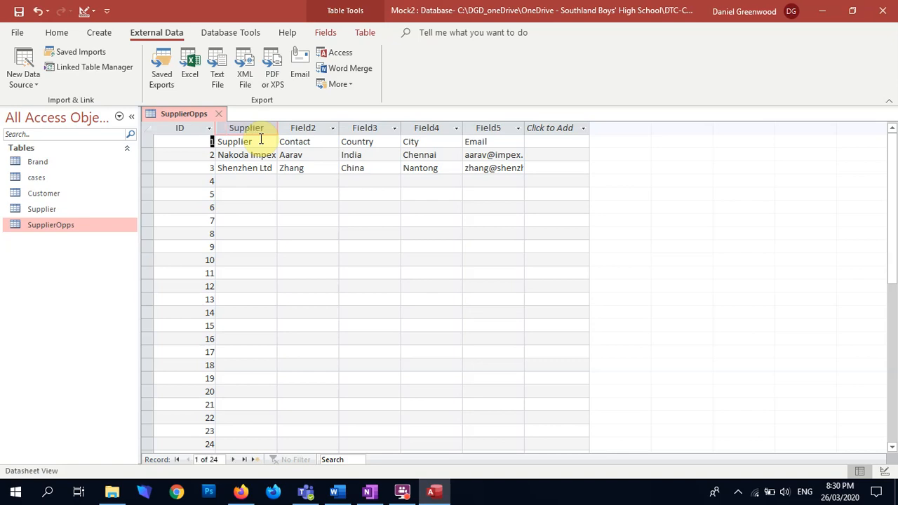
{"action": "double_click", "coordinate": [312, 129]}
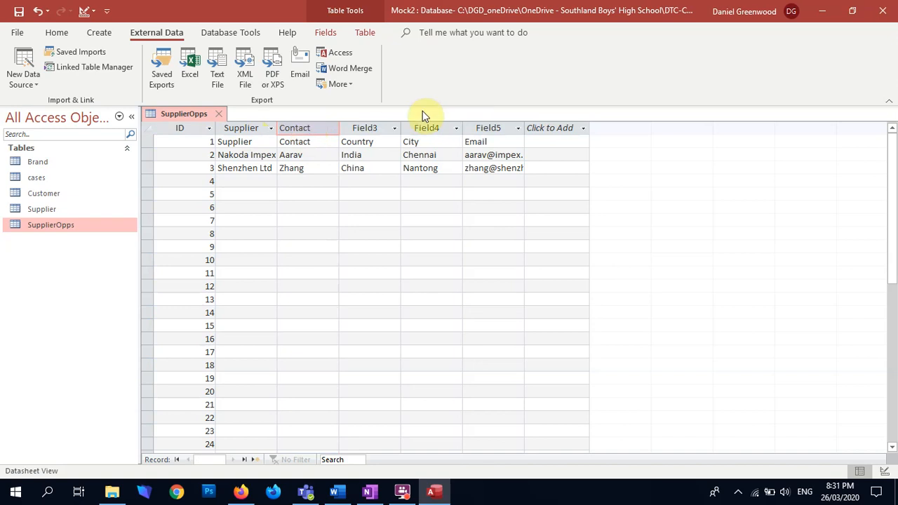
{"action": "double_click", "coordinate": [366, 128]}
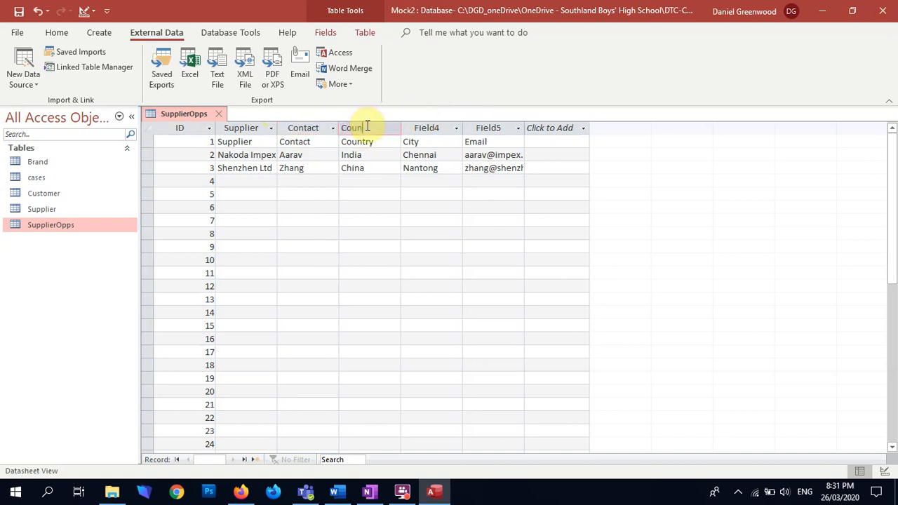
{"action": "left_click", "coordinate": [425, 128]}
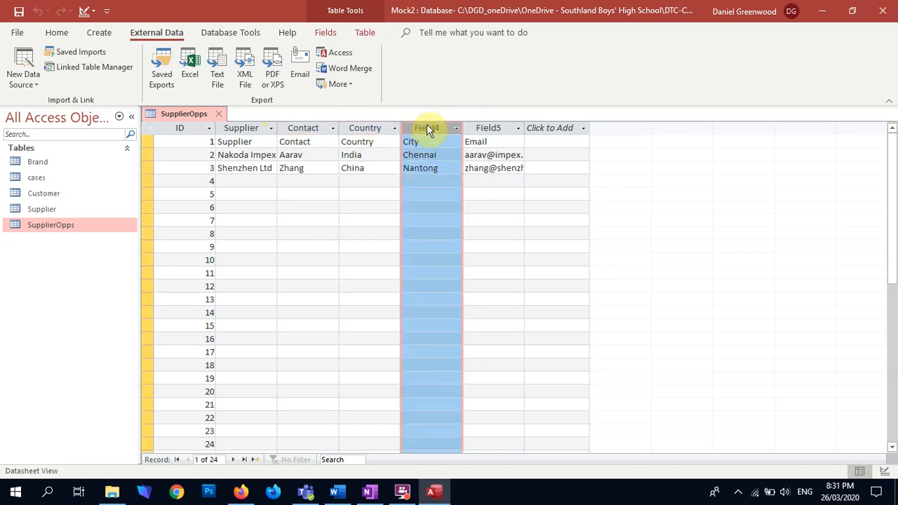
{"action": "double_click", "coordinate": [440, 129]}
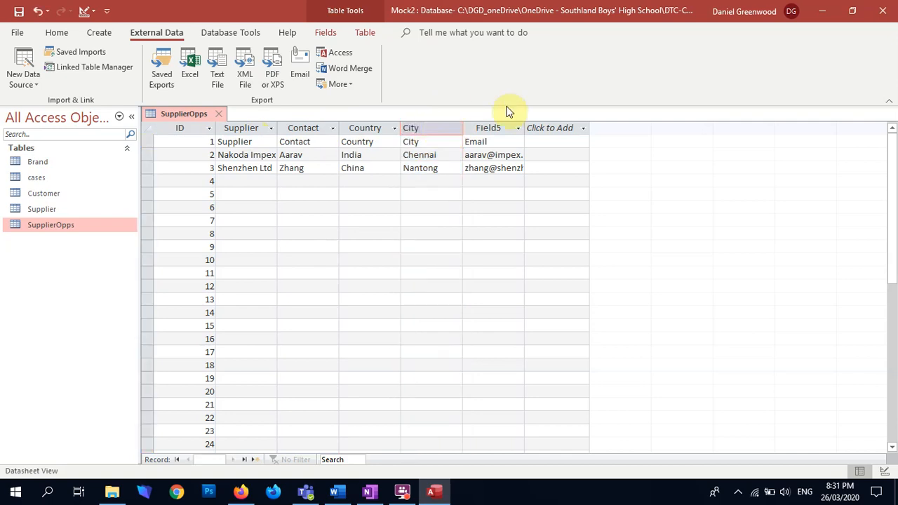
{"action": "double_click", "coordinate": [502, 127]}
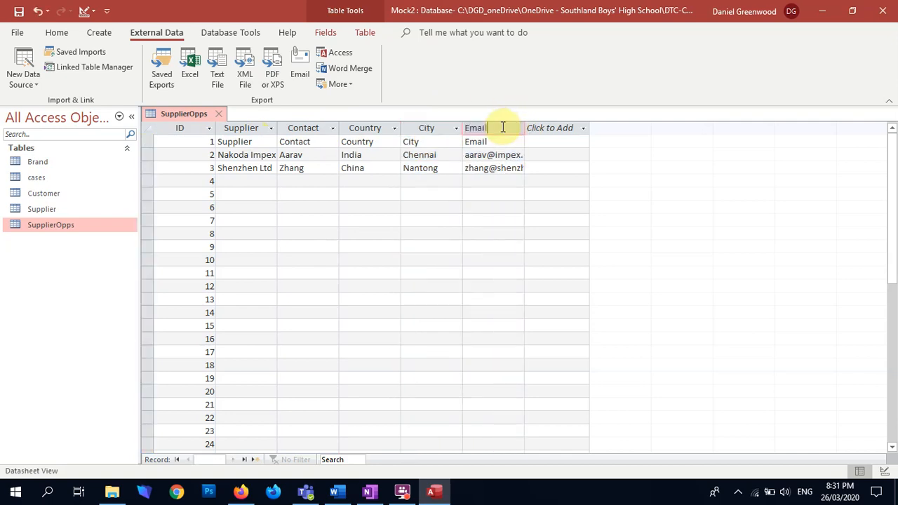
{"action": "key", "text": "Return"}
{"action": "key", "text": "Escape"}
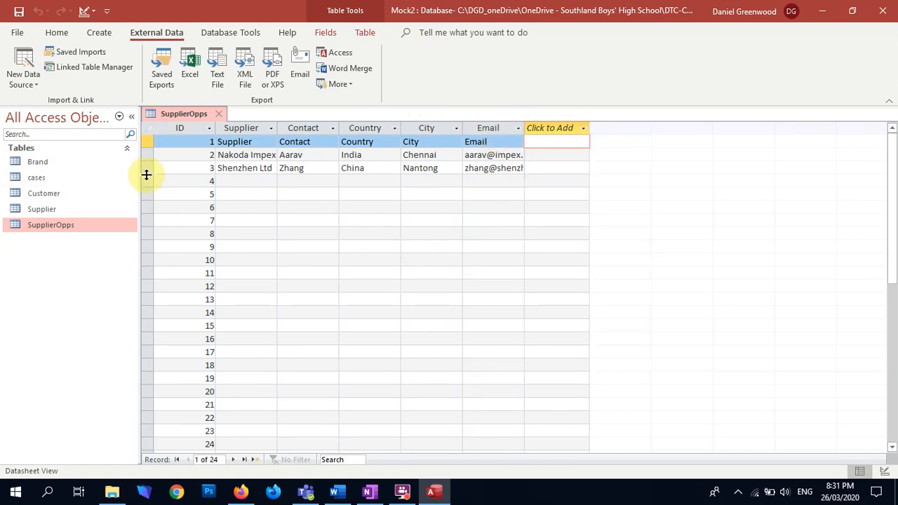
Delete all the blank records below the two suppliers in the SupplierOpps table
{"action": "left_click_drag", "start_coordinate": [146, 179], "coordinate": [187, 428]}
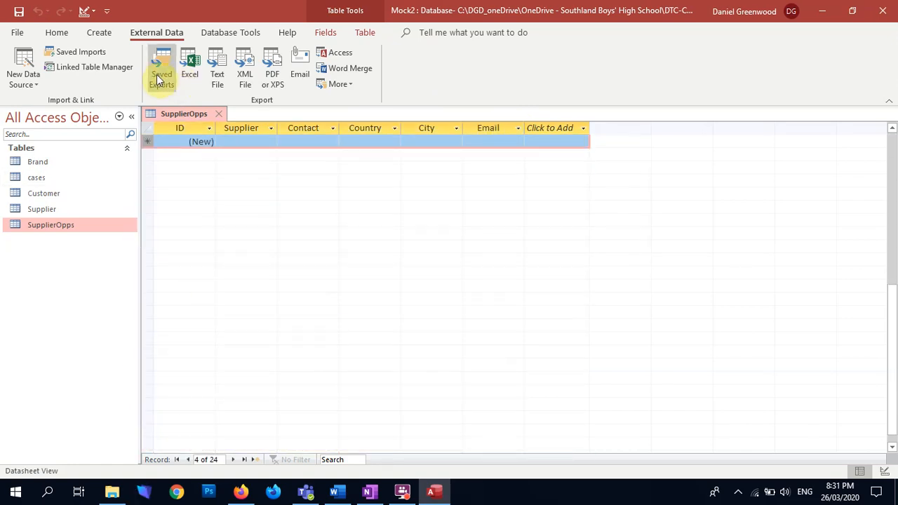
{"action": "key", "text": "Delete"}
{"action": "left_click", "coordinate": [441, 294]}
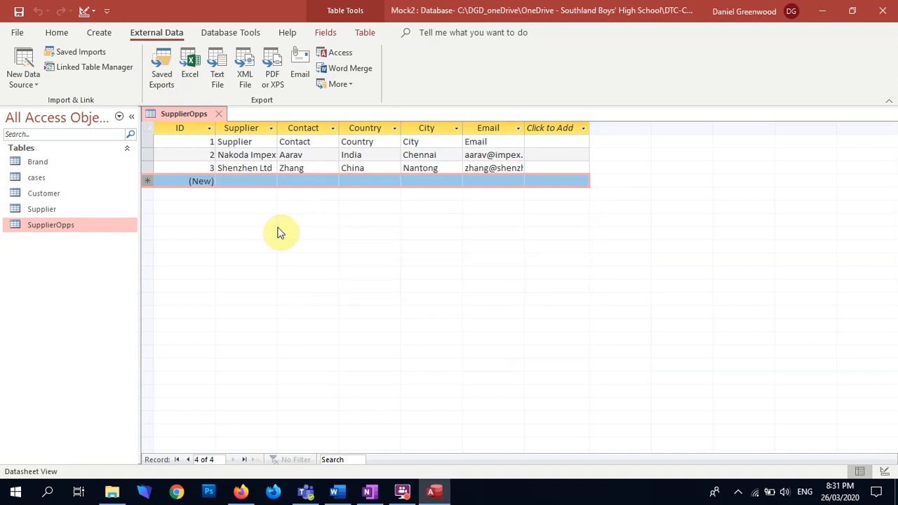
Delete the first SupplierOpps record, which holds the column headings as data
{"action": "left_click", "coordinate": [145, 141]}
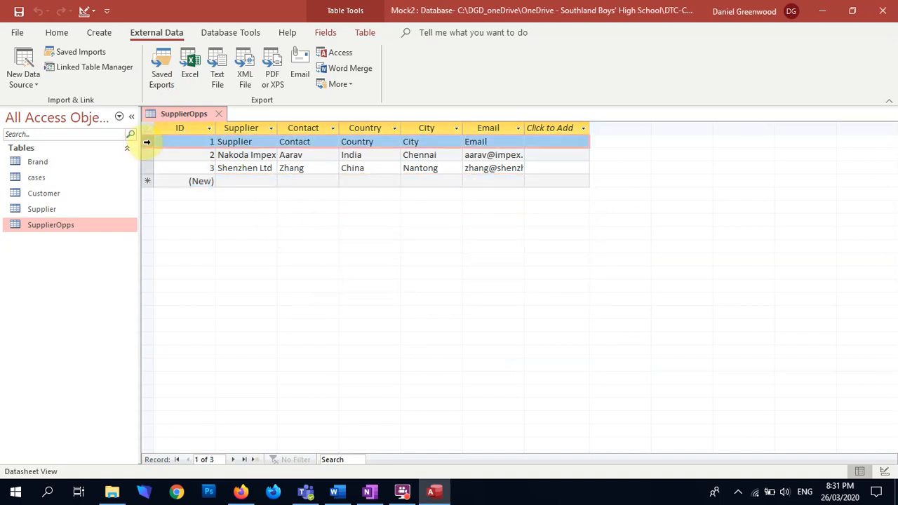
{"action": "left_click", "coordinate": [228, 155]}
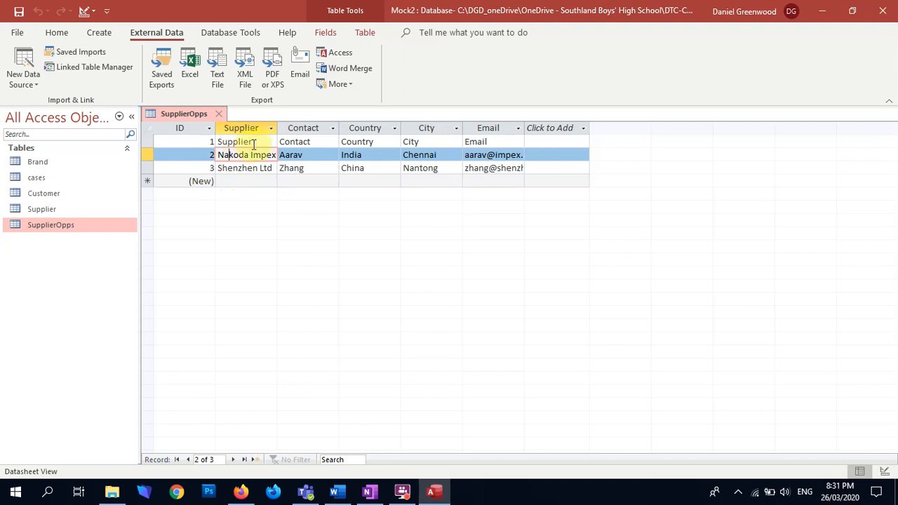
{"action": "left_click", "coordinate": [149, 143]}
{"action": "right_click", "coordinate": [149, 143]}
{"action": "left_click", "coordinate": [193, 177]}
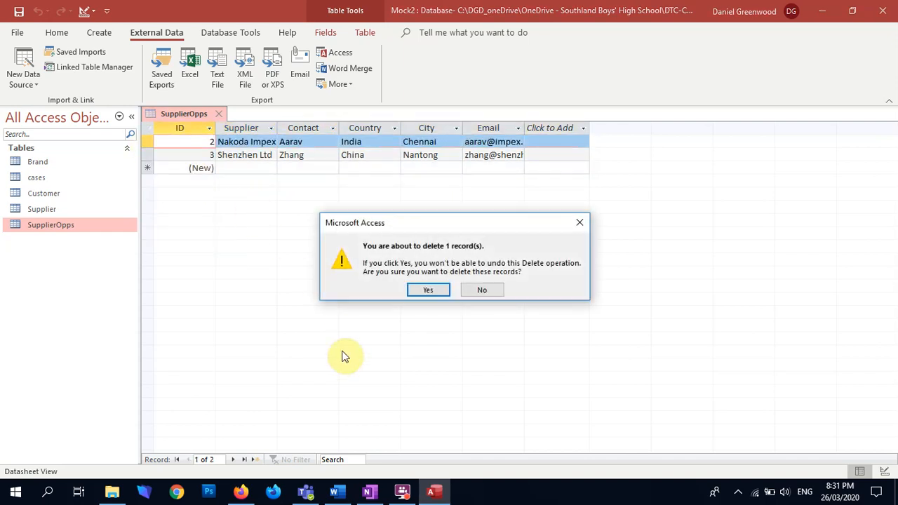
{"action": "left_click", "coordinate": [425, 290]}
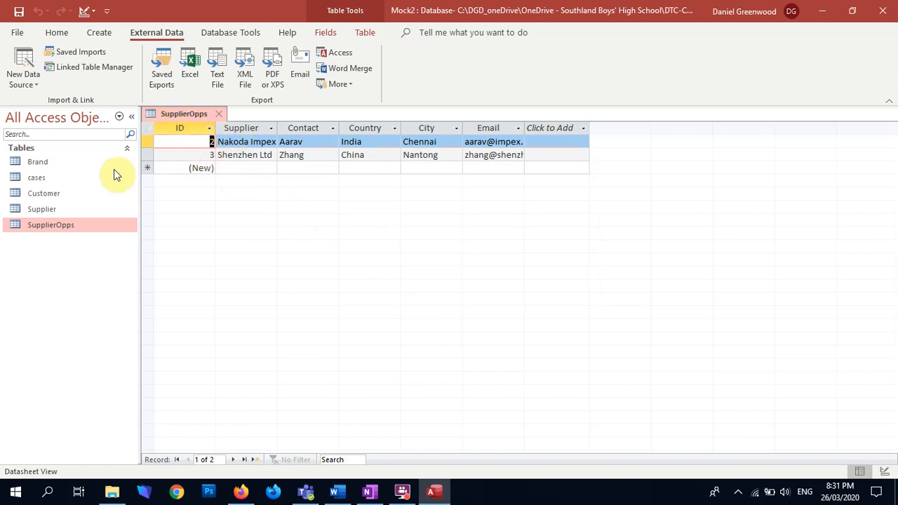
Open the Supplier table and delete all the blank records below the two suppliers
{"action": "double_click", "coordinate": [36, 209]}
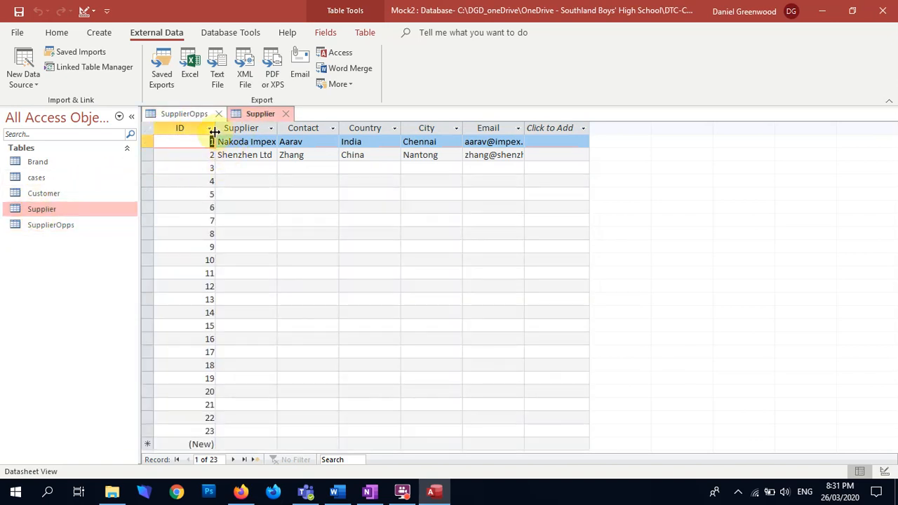
{"action": "left_click_drag", "start_coordinate": [148, 167], "coordinate": [149, 444]}
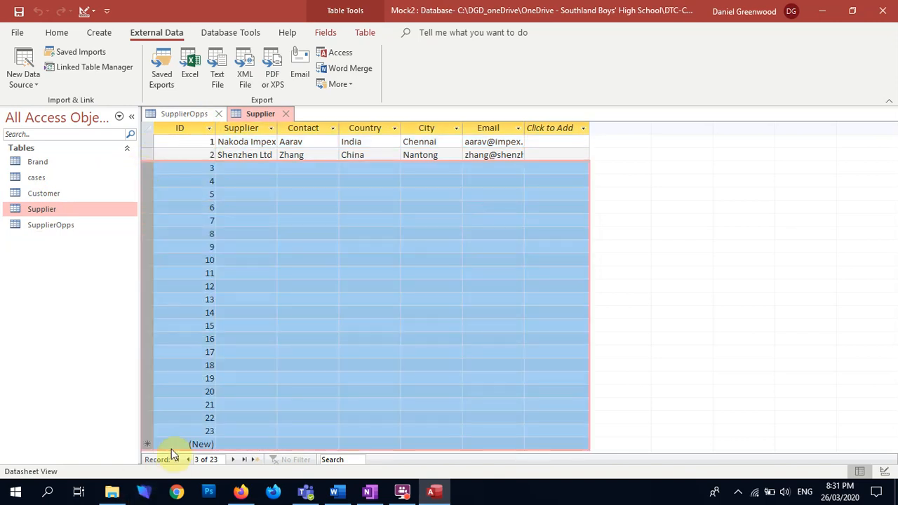
{"action": "key", "text": "Delete"}
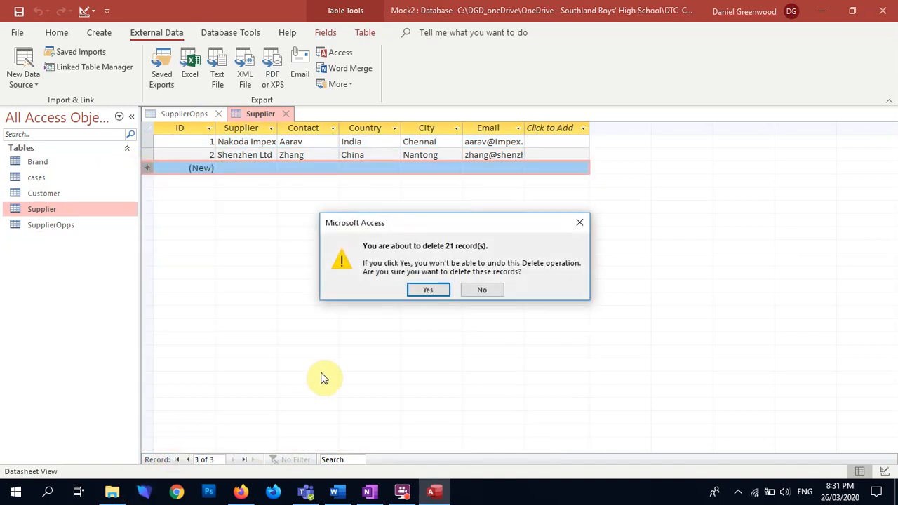
{"action": "left_click", "coordinate": [421, 289]}
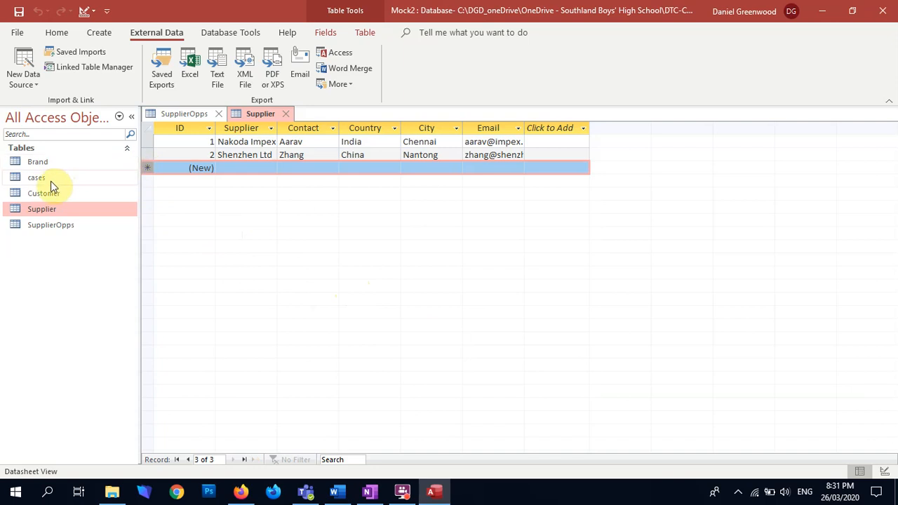
Compare the SupplierID column in the cases table with the record IDs in SupplierOpps, and close all open tables
{"action": "double_click", "coordinate": [33, 178]}
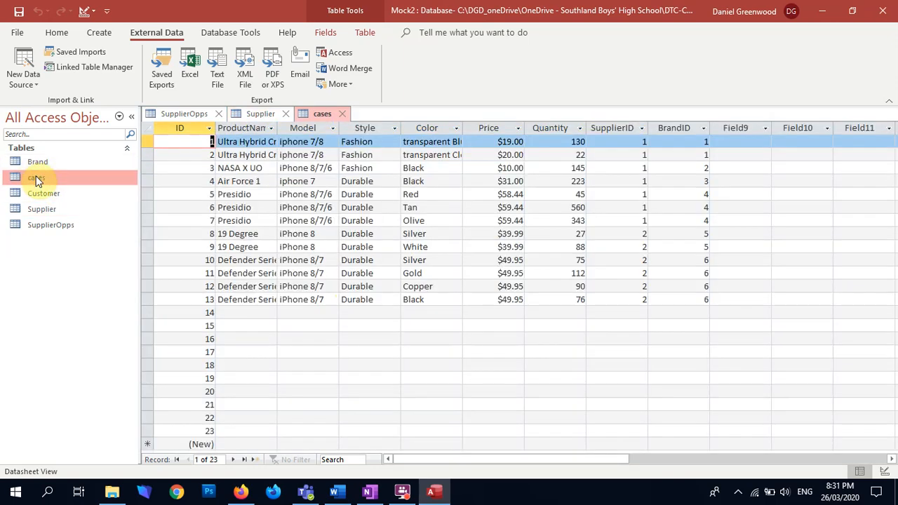
{"action": "left_click", "coordinate": [609, 126]}
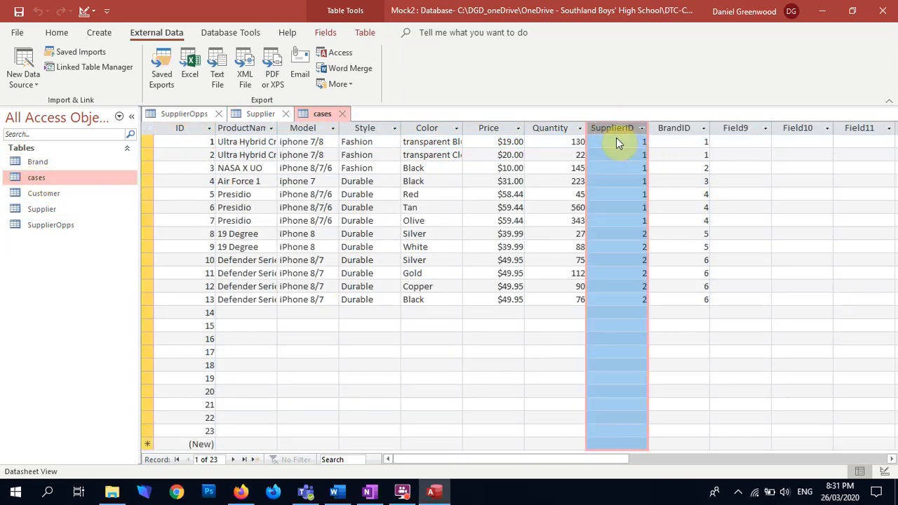
{"action": "double_click", "coordinate": [45, 227]}
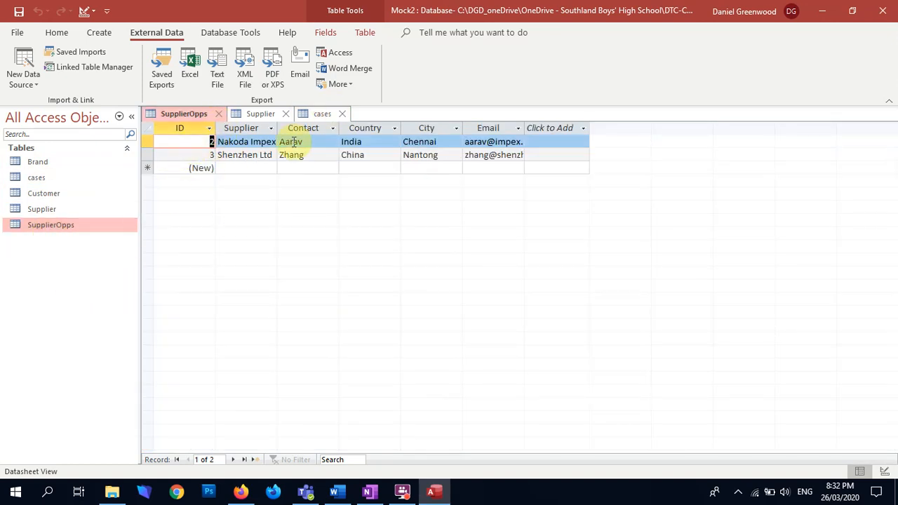
{"action": "left_click", "coordinate": [218, 113]}
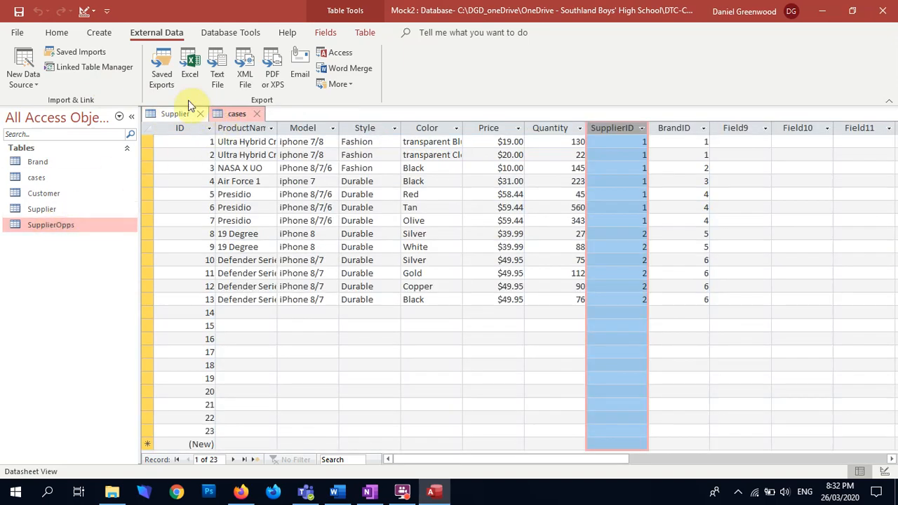
{"action": "left_click", "coordinate": [200, 114]}
{"action": "left_click", "coordinate": [195, 114]}
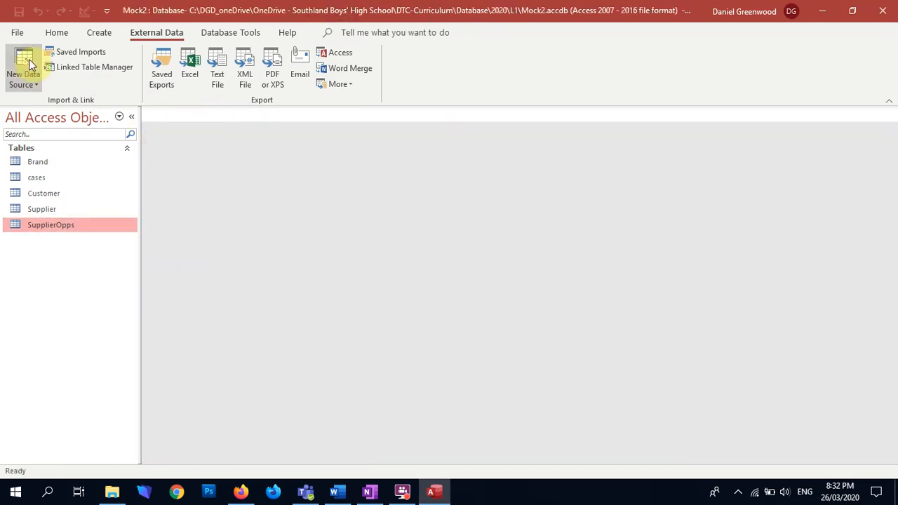
{"action": "left_click", "coordinate": [23, 70]}
{"action": "mouse_move", "coordinate": [124, 112]}
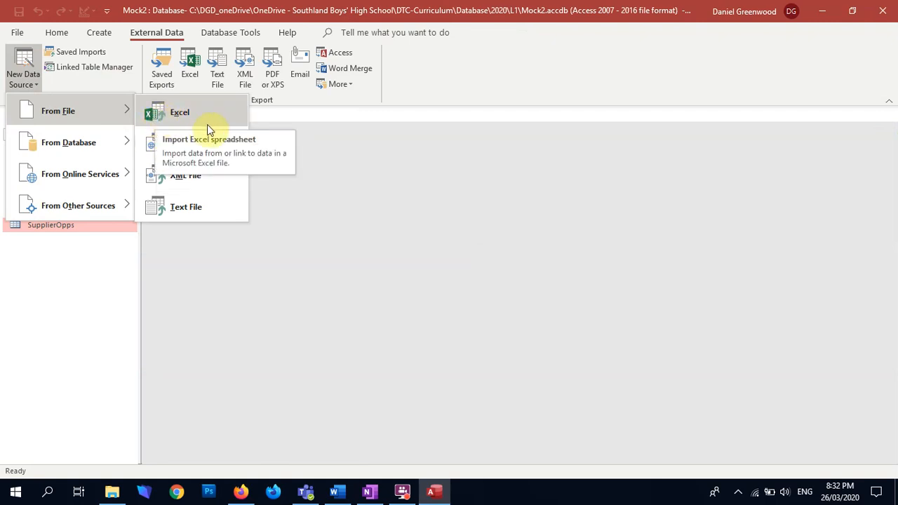
{"action": "left_click", "coordinate": [19, 282]}
Delete the SupplierOpps table from the database
{"action": "right_click", "coordinate": [51, 229]}
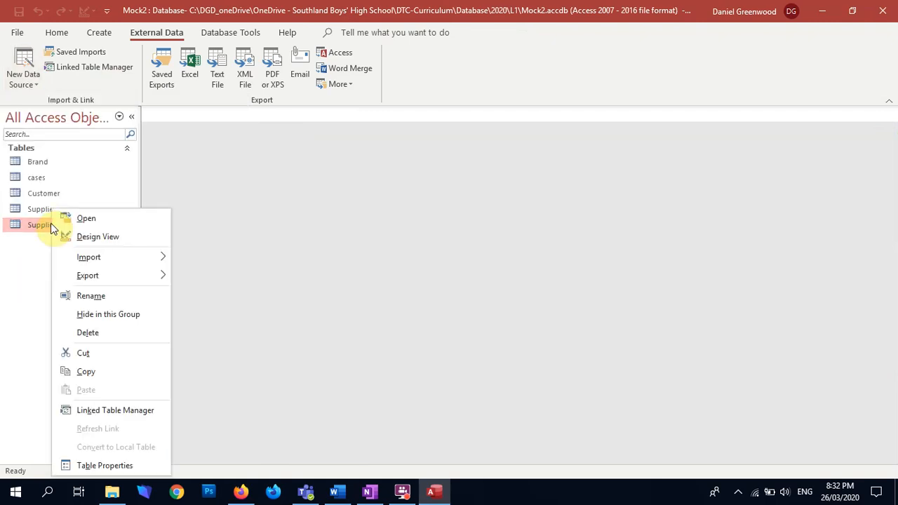
{"action": "key", "text": "Escape"}
{"action": "key", "text": "Delete"}
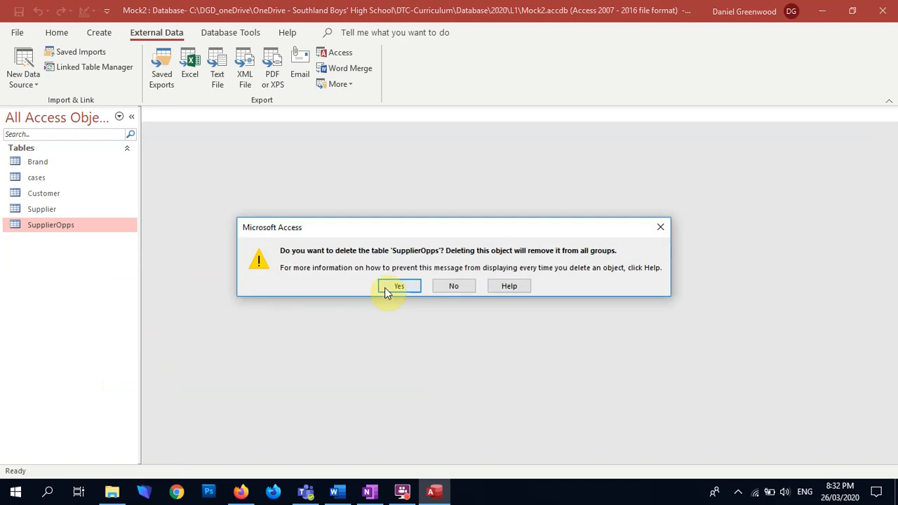
{"action": "left_click", "coordinate": [394, 286]}
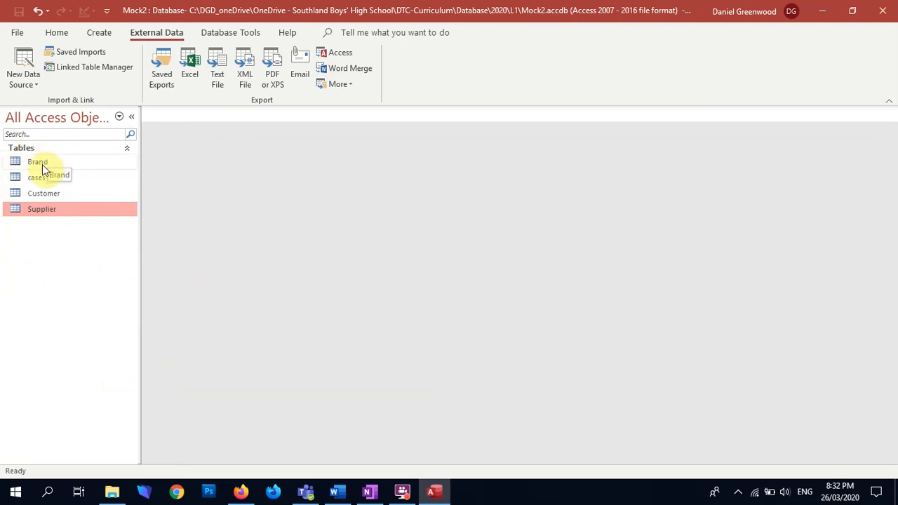
Open the Customer table and delete the two blank records below the last customer
{"action": "double_click", "coordinate": [35, 194]}
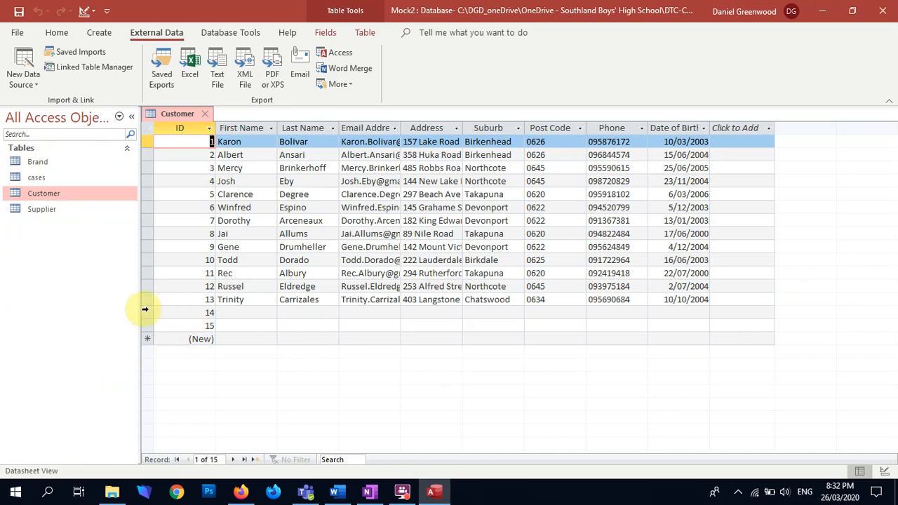
{"action": "left_click_drag", "start_coordinate": [146, 309], "coordinate": [145, 370]}
{"action": "key", "text": "Delete"}
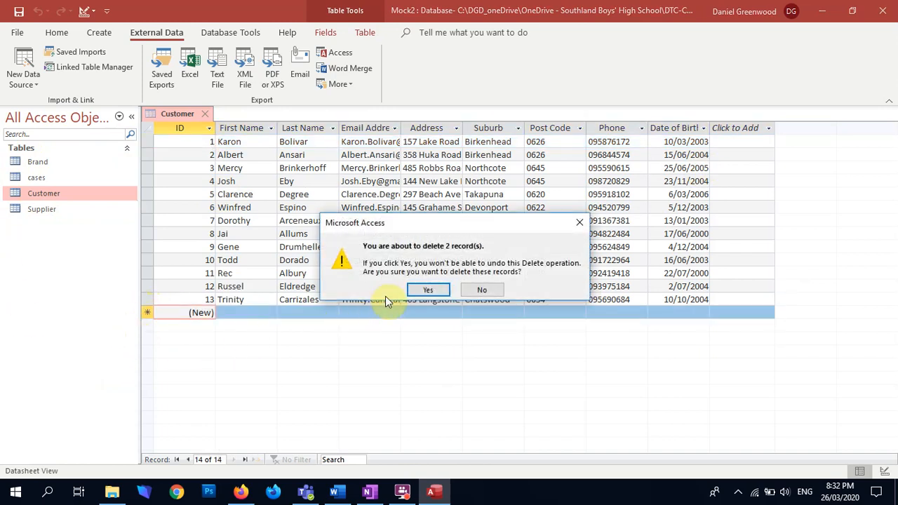
{"action": "left_click", "coordinate": [425, 289]}
Open the Brand table and delete all the blank records below the otterBox record
{"action": "left_click", "coordinate": [26, 162]}
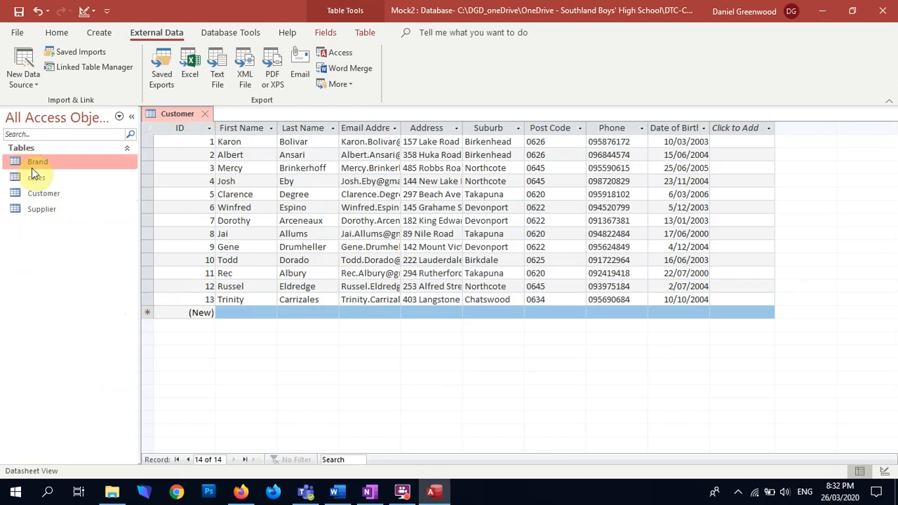
{"action": "double_click", "coordinate": [34, 164]}
{"action": "left_click_drag", "start_coordinate": [153, 221], "coordinate": [134, 421]}
{"action": "right_click", "coordinate": [148, 417]}
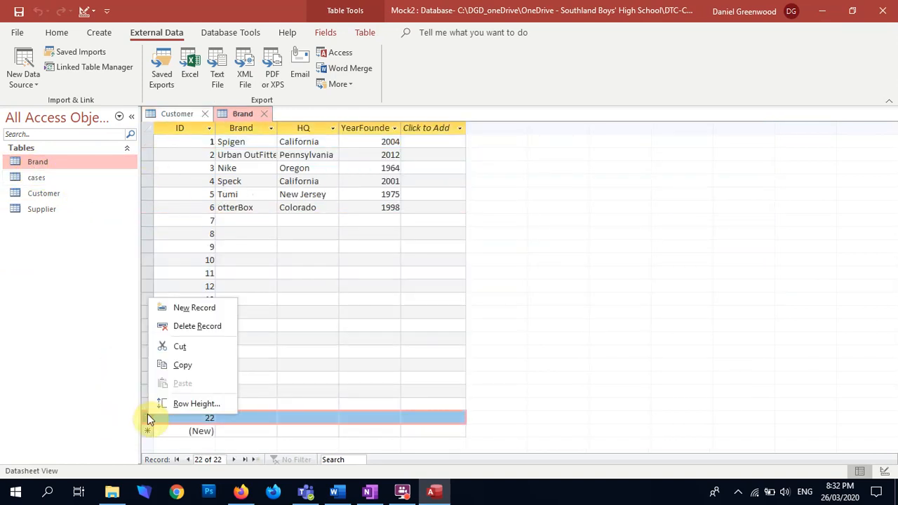
{"action": "left_click", "coordinate": [170, 326]}
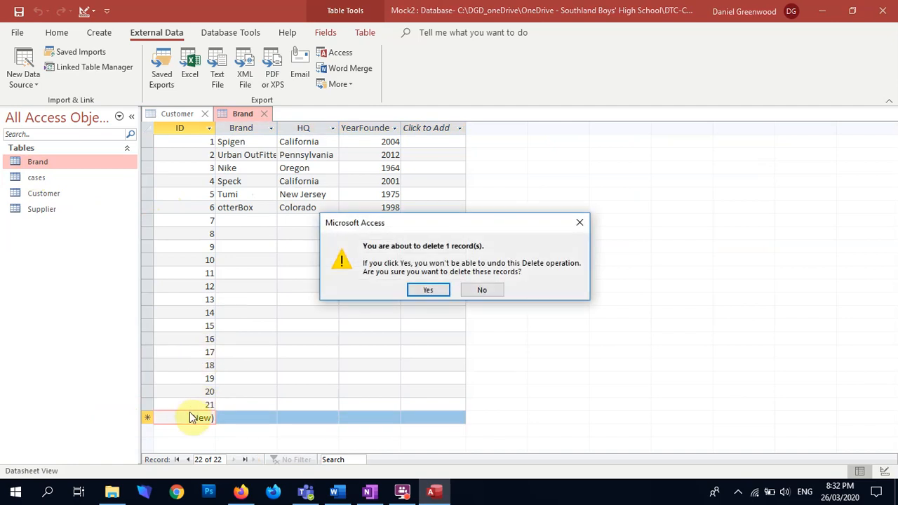
{"action": "left_click", "coordinate": [426, 291]}
{"action": "left_click_drag", "start_coordinate": [143, 220], "coordinate": [143, 379]}
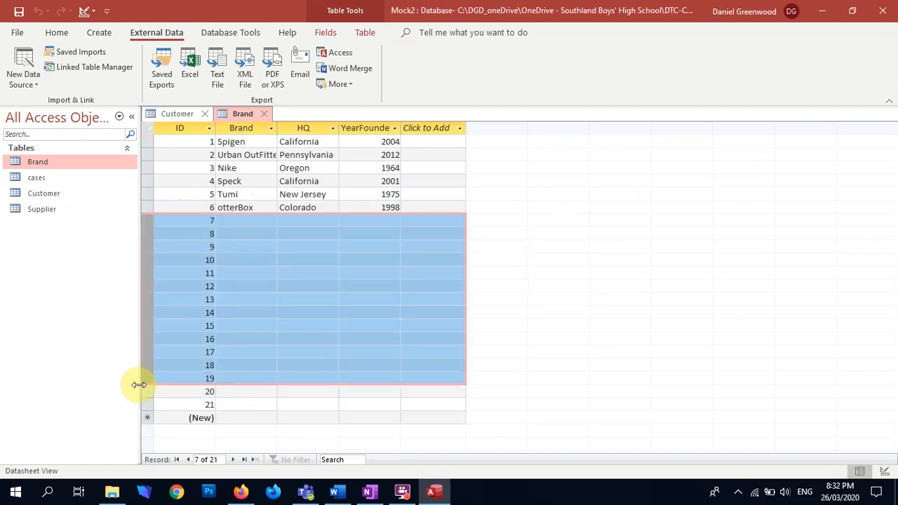
{"action": "key", "text": "Delete"}
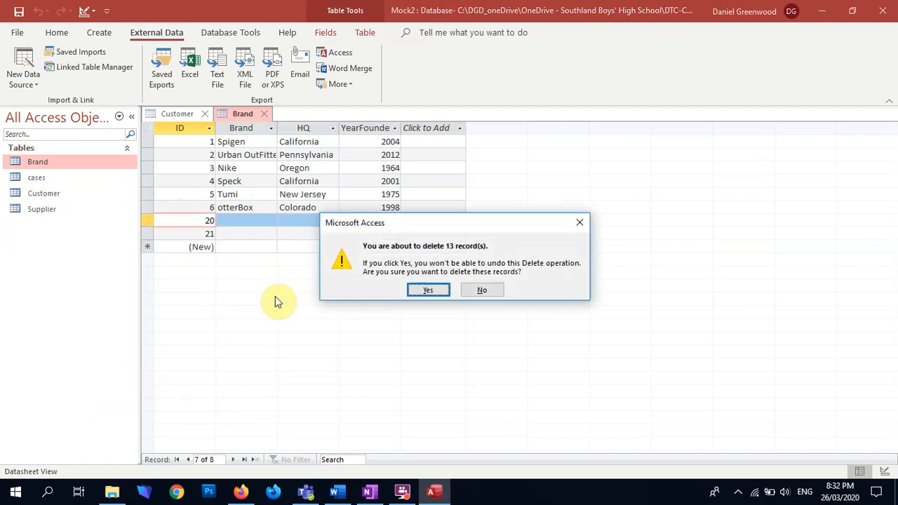
{"action": "left_click", "coordinate": [426, 291]}
{"action": "left_click_drag", "start_coordinate": [140, 220], "coordinate": [142, 235]}
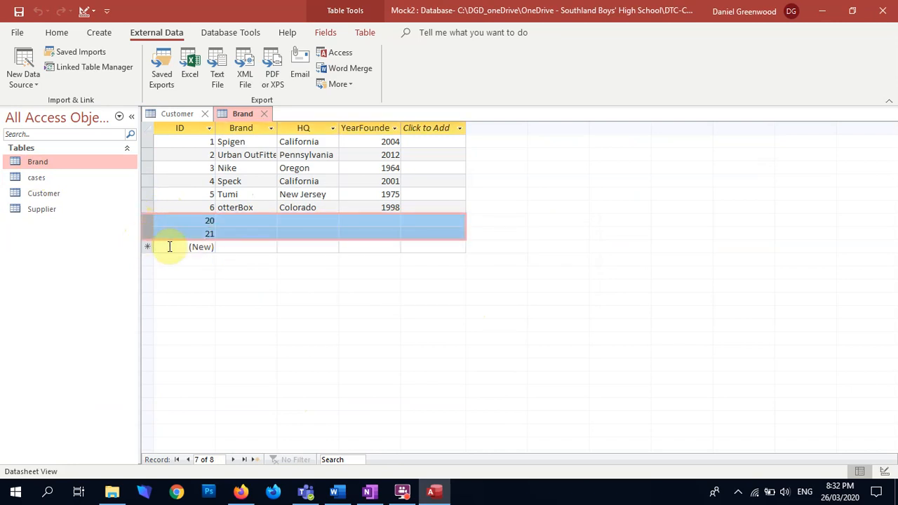
{"action": "key", "text": "Delete"}
{"action": "left_click", "coordinate": [422, 293]}
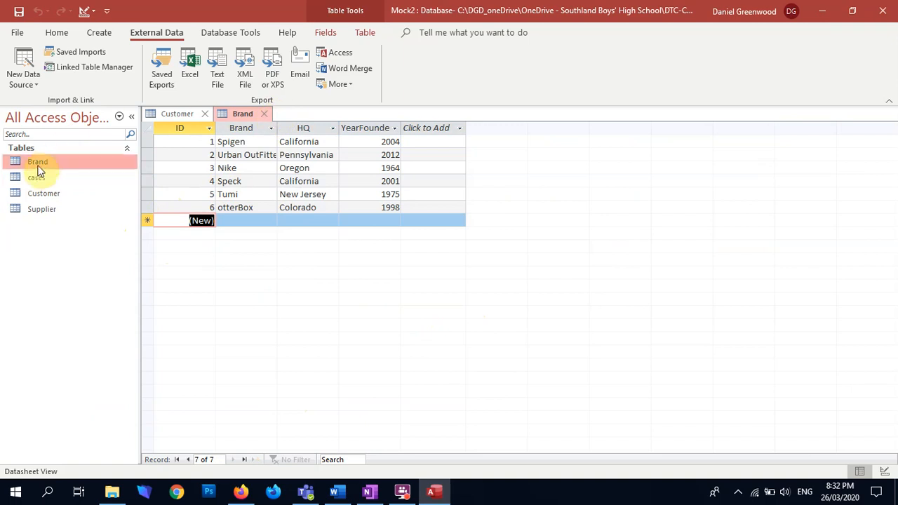
Open the cases table and permanently delete all the empty fields after BrandID, from Field9 onward
{"action": "double_click", "coordinate": [36, 178]}
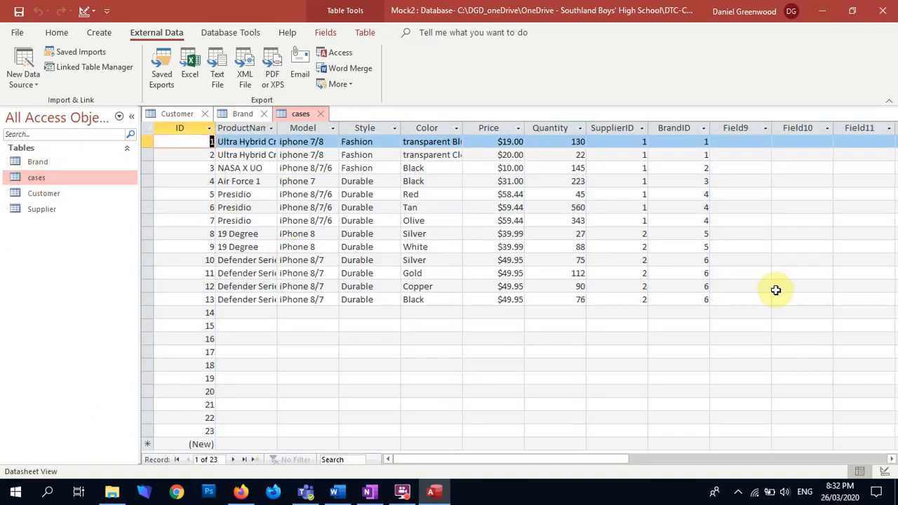
{"action": "left_click_drag", "start_coordinate": [735, 129], "coordinate": [896, 127]}
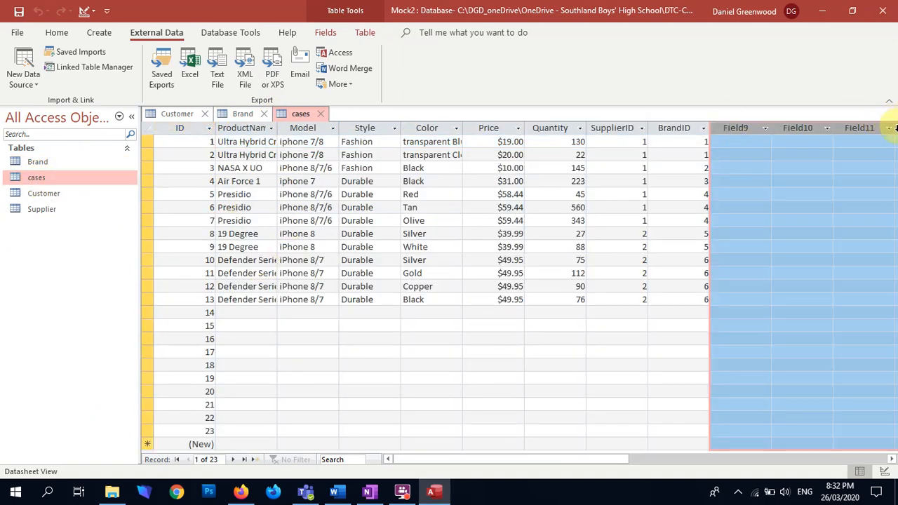
{"action": "key", "text": "Delete"}
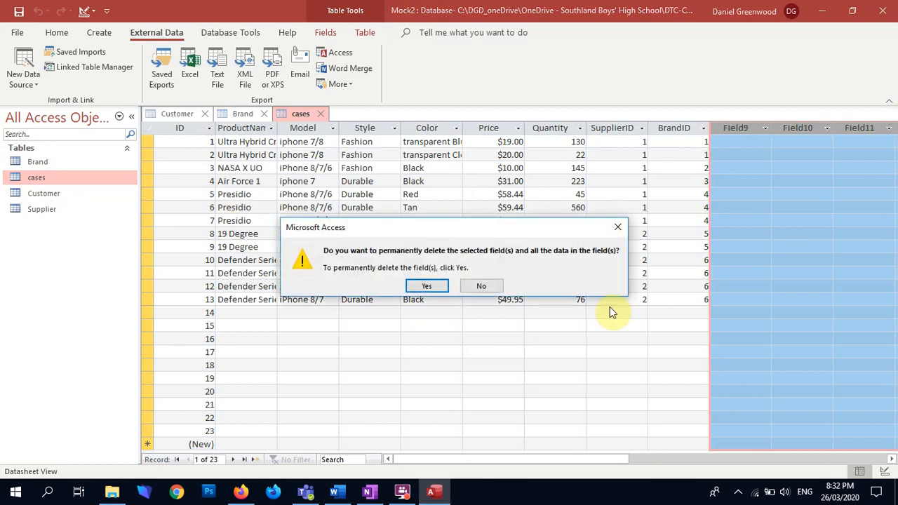
{"action": "left_click", "coordinate": [428, 285]}
Delete all the blank records below record 13 in the cases table
{"action": "left_click_drag", "start_coordinate": [146, 312], "coordinate": [103, 500]}
{"action": "key", "text": "Delete"}
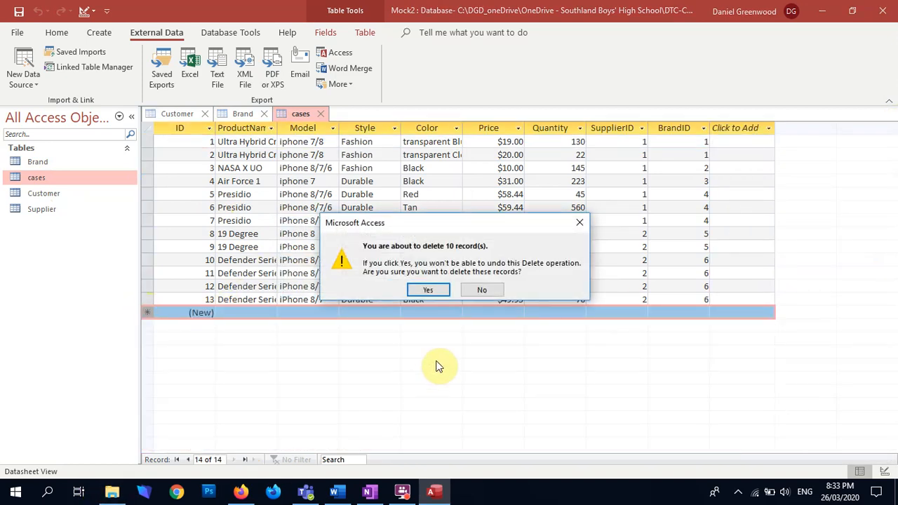
{"action": "left_click", "coordinate": [426, 291]}
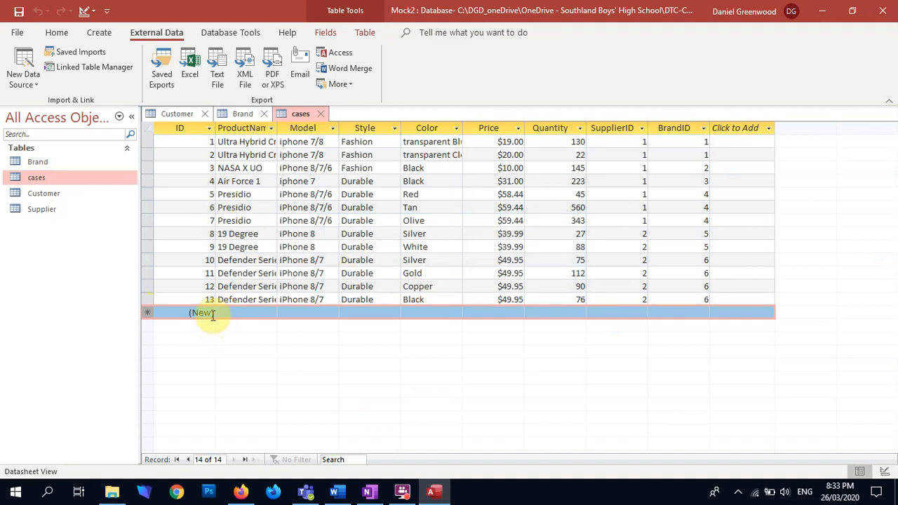
Review the Supplier table, and switch to OneNote to examine the Table data format improvement item in the Mock2 Assessment Documentation
{"action": "left_click", "coordinate": [48, 196]}
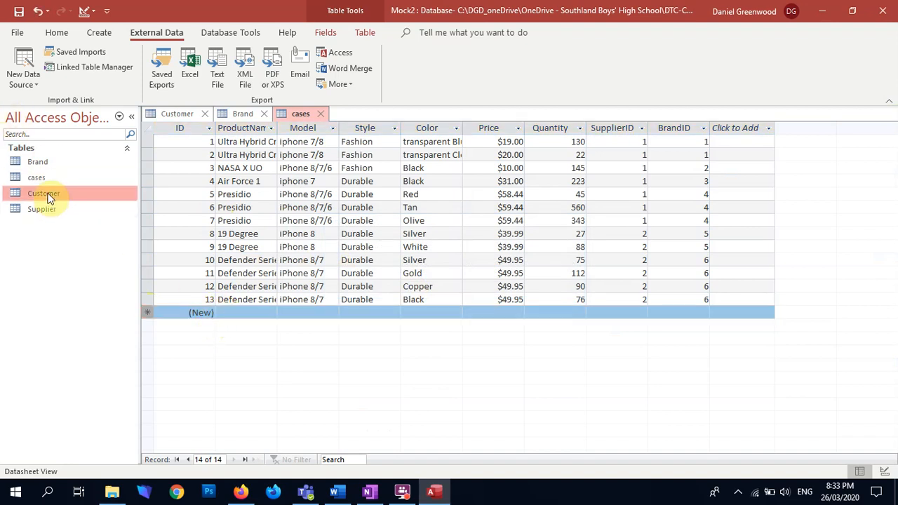
{"action": "double_click", "coordinate": [30, 208]}
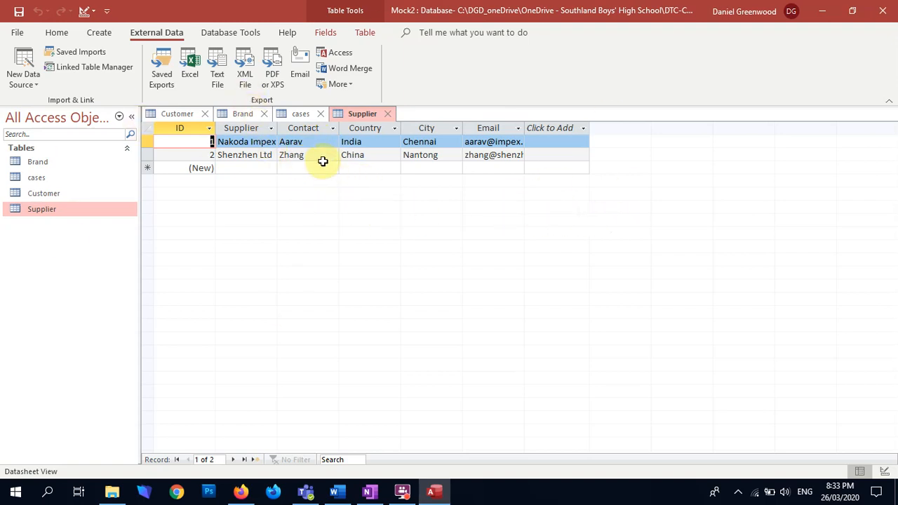
{"action": "left_click", "coordinate": [369, 491]}
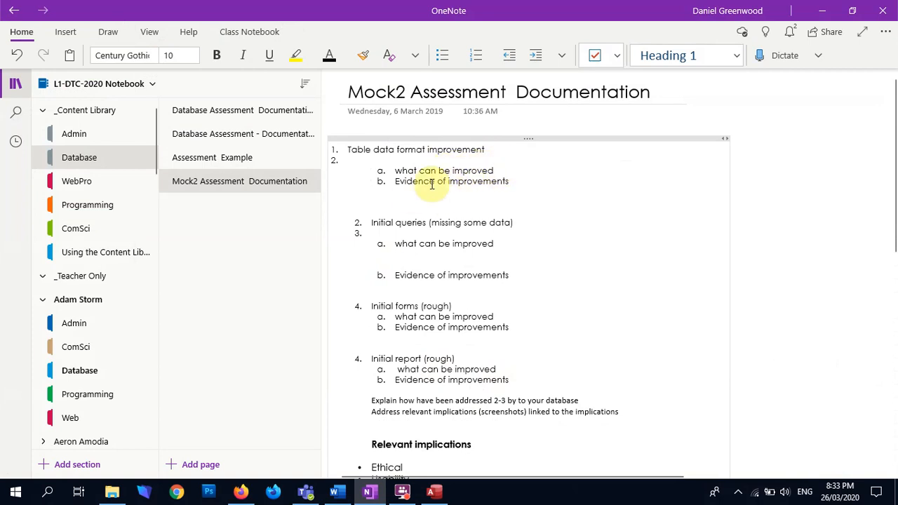
{"action": "left_click_drag", "start_coordinate": [352, 155], "coordinate": [501, 155]}
{"action": "left_click", "coordinate": [501, 155]}
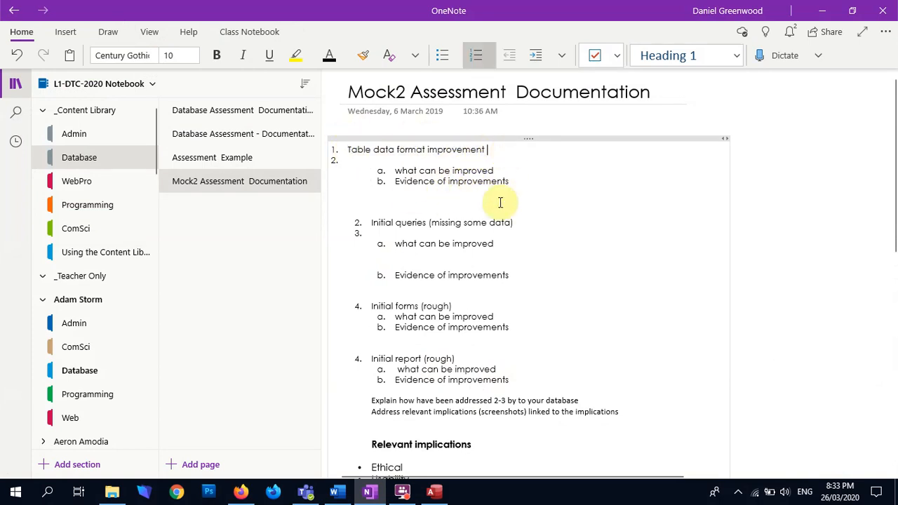
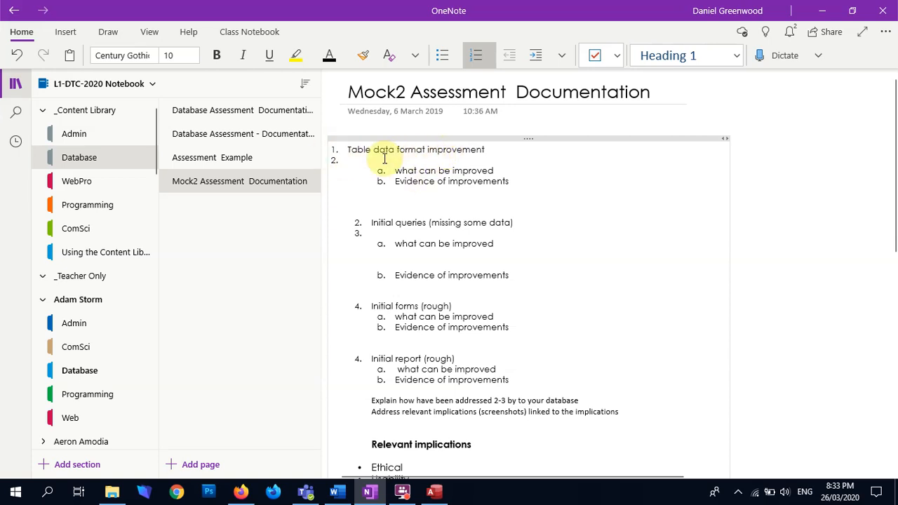
Add a blank line under the first "what can be improved" item and switch back to Access
{"action": "left_click", "coordinate": [488, 170]}
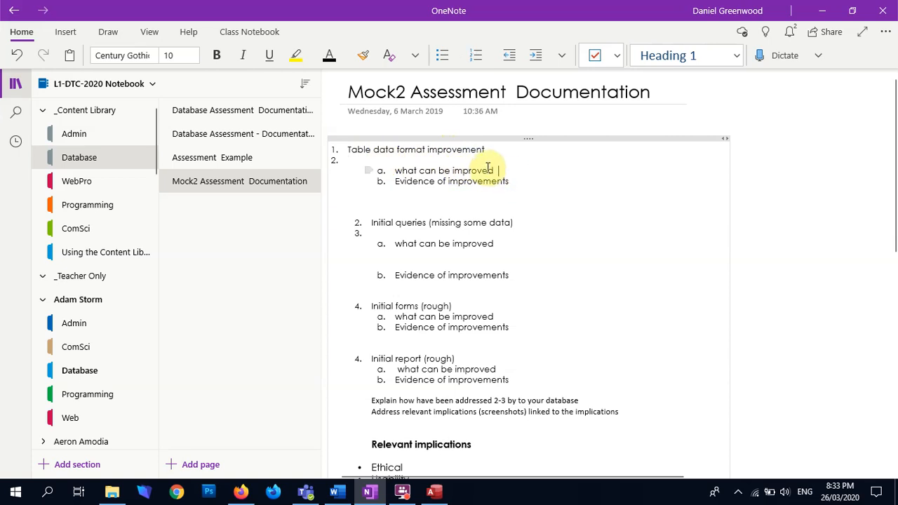
{"action": "key", "text": "Return"}
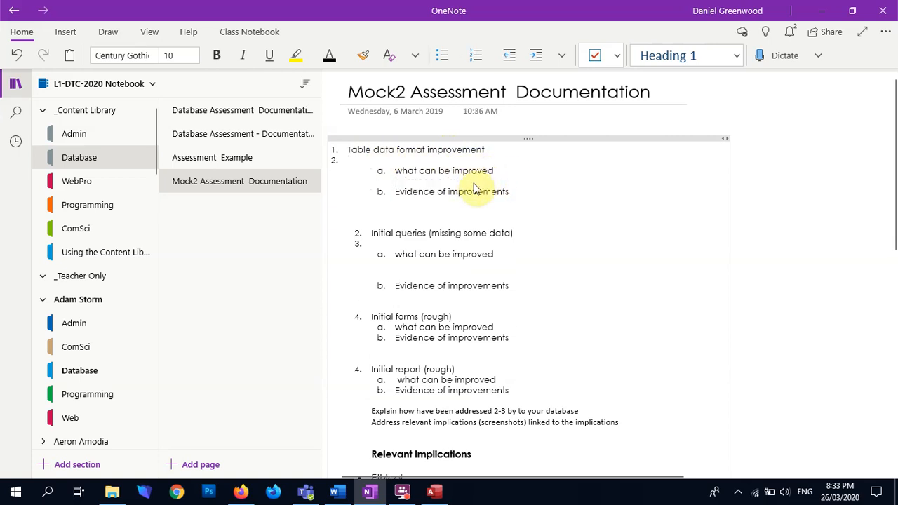
{"action": "key", "text": "alt+Tab"}
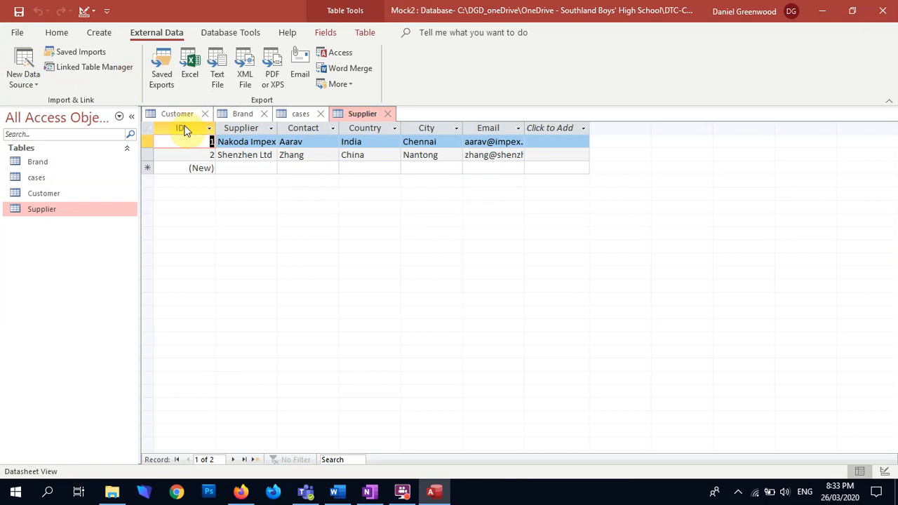
Look over the Supplier columns, open the cases table in Design View, and examine the Model field's properties
{"action": "left_click", "coordinate": [240, 128]}
{"action": "left_click", "coordinate": [303, 128]}
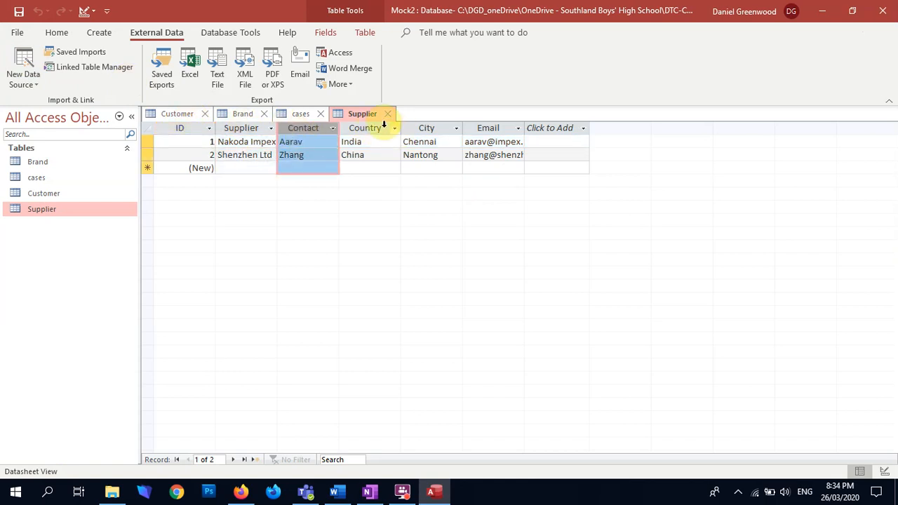
{"action": "left_click", "coordinate": [291, 114]}
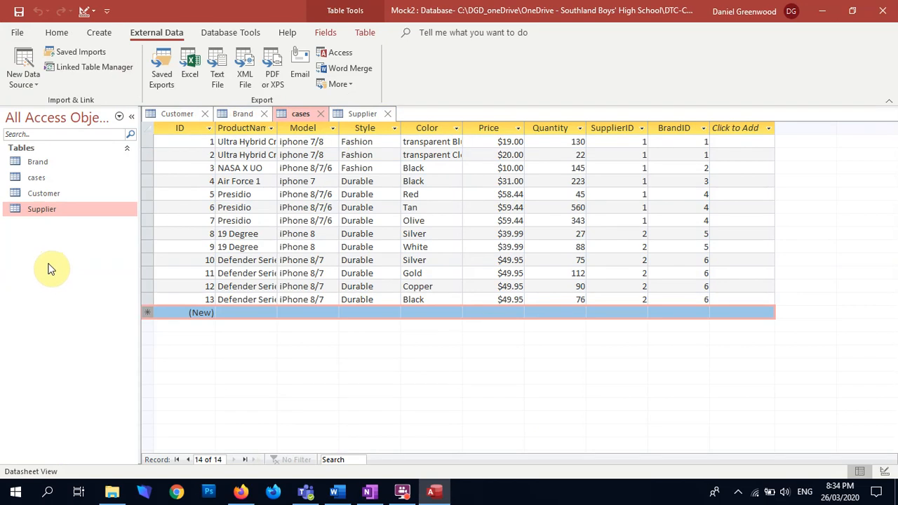
{"action": "left_click", "coordinate": [56, 32]}
{"action": "left_click", "coordinate": [24, 62]}
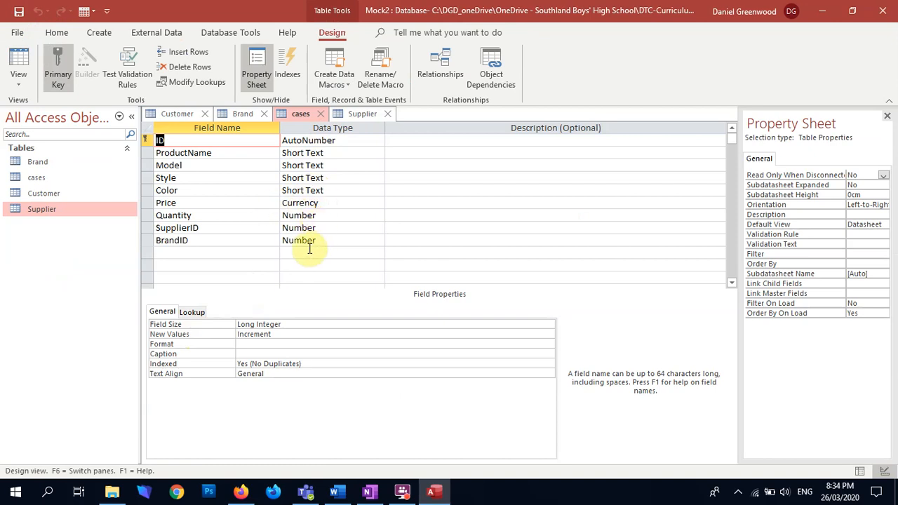
{"action": "left_click", "coordinate": [315, 166]}
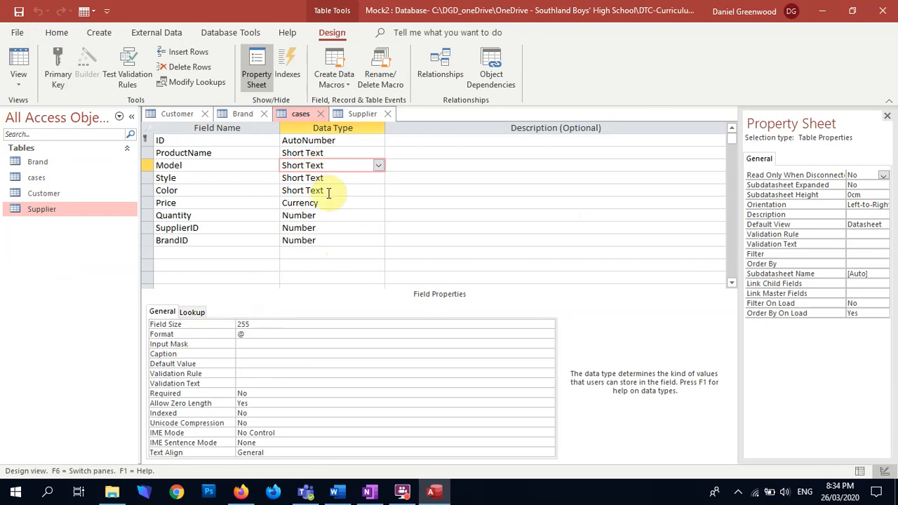
{"action": "left_click", "coordinate": [193, 313]}
{"action": "left_click", "coordinate": [160, 313]}
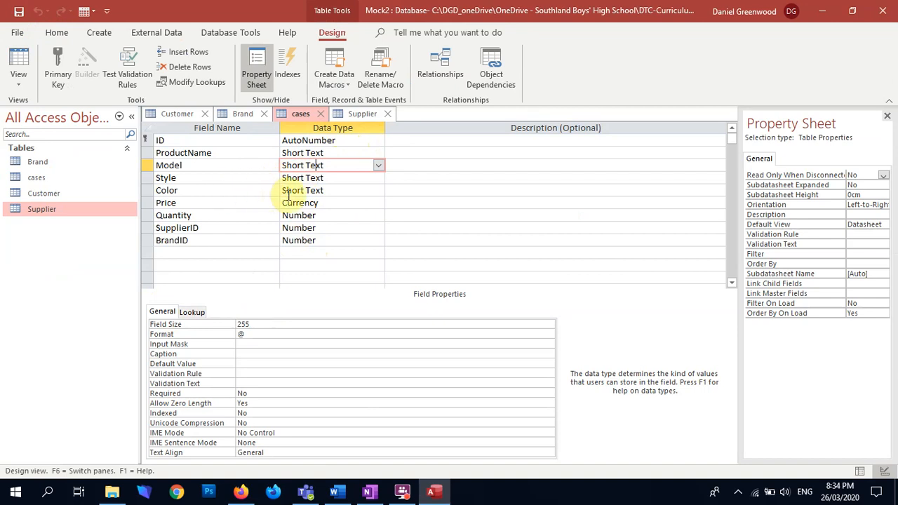
Change the data types of the Price, Quantity and SupplierID fields in the cases table to Short Text
{"action": "left_click", "coordinate": [291, 203]}
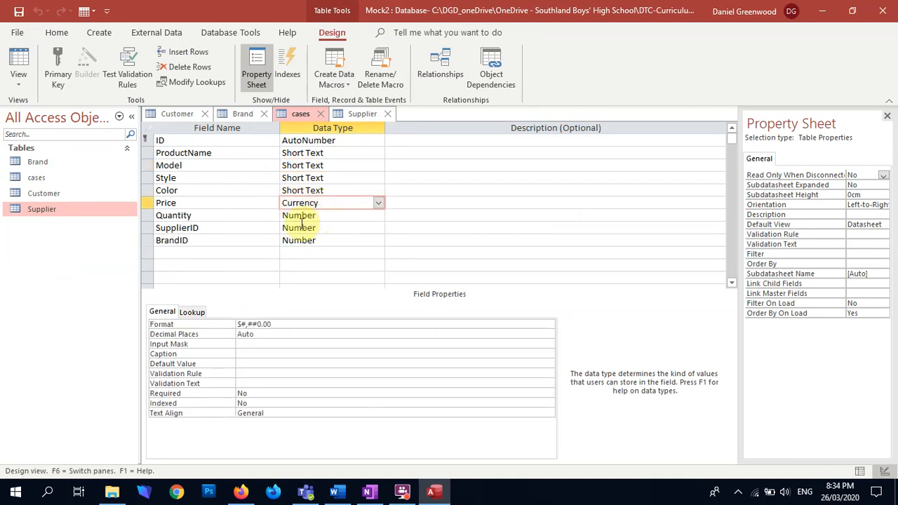
{"action": "left_click", "coordinate": [378, 203]}
{"action": "left_click", "coordinate": [371, 216]}
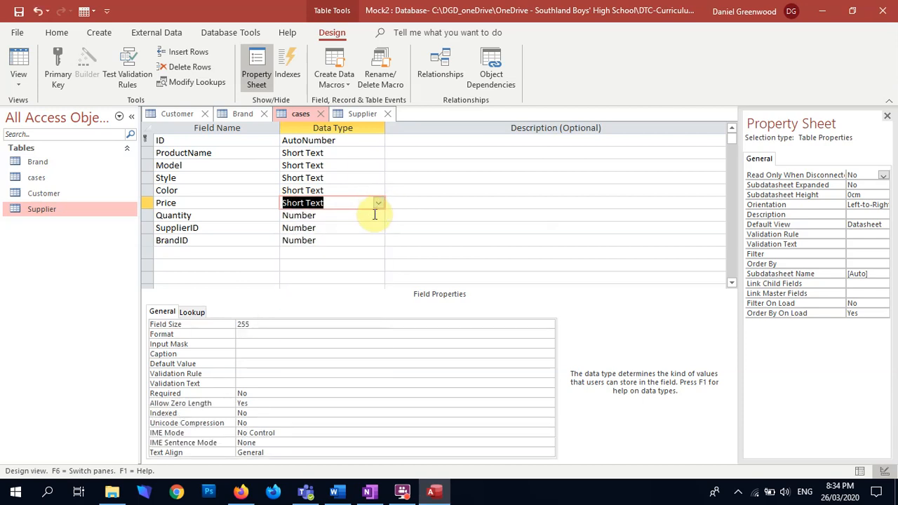
{"action": "left_click", "coordinate": [379, 216]}
{"action": "left_click", "coordinate": [378, 217]}
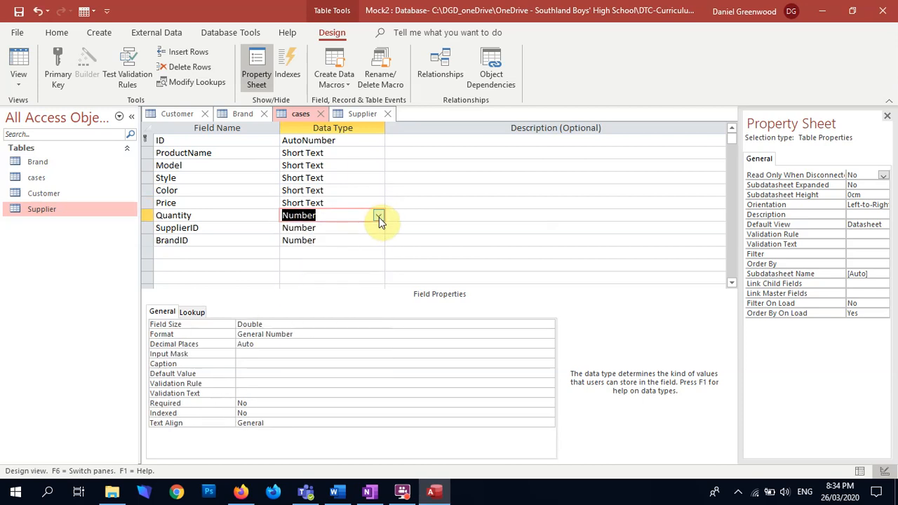
{"action": "left_click", "coordinate": [378, 217]}
{"action": "left_click", "coordinate": [380, 226]}
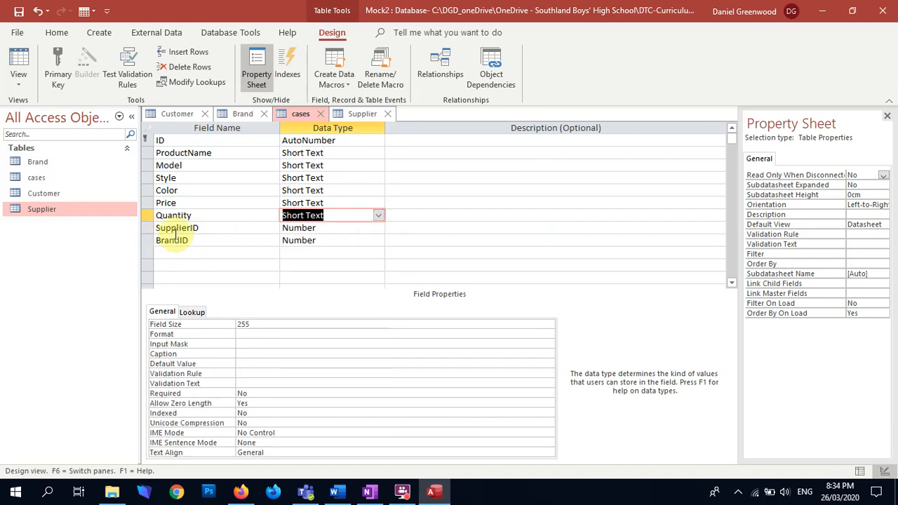
{"action": "left_click", "coordinate": [370, 228]}
{"action": "left_click", "coordinate": [378, 228]}
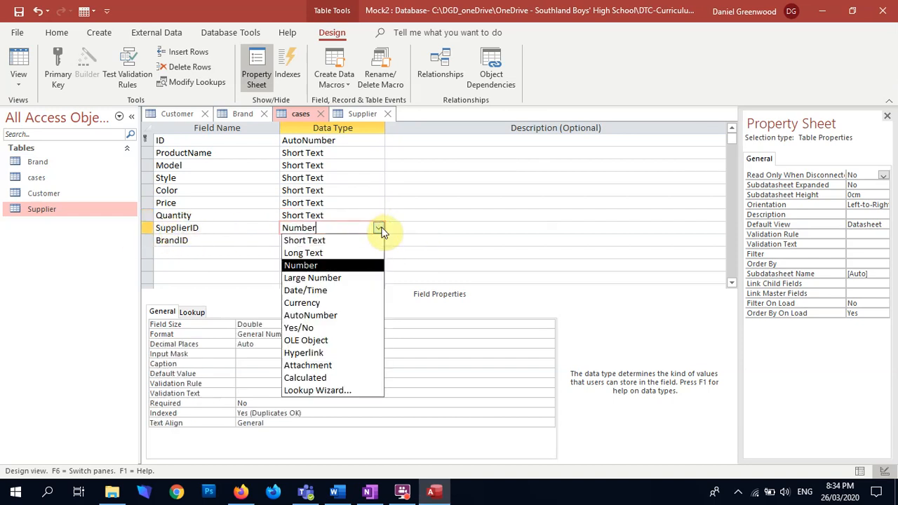
{"action": "left_click", "coordinate": [367, 240]}
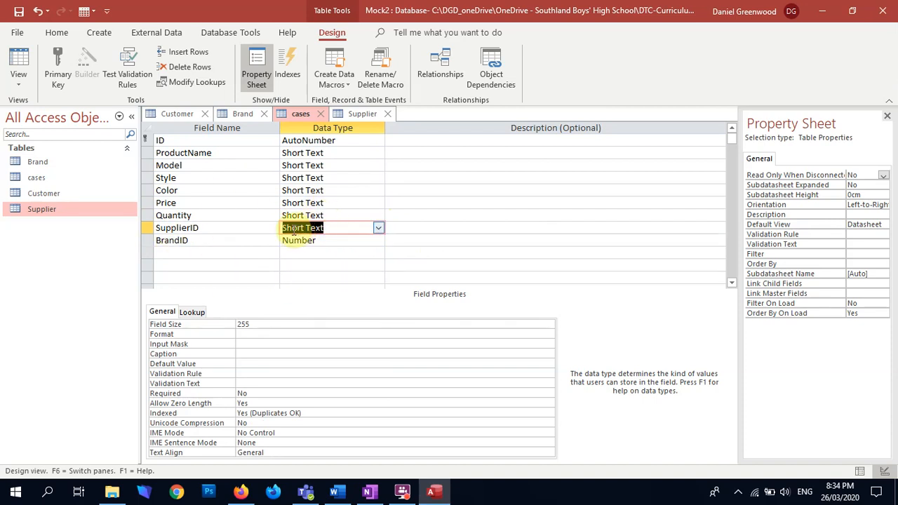
{"action": "left_click", "coordinate": [304, 264]}
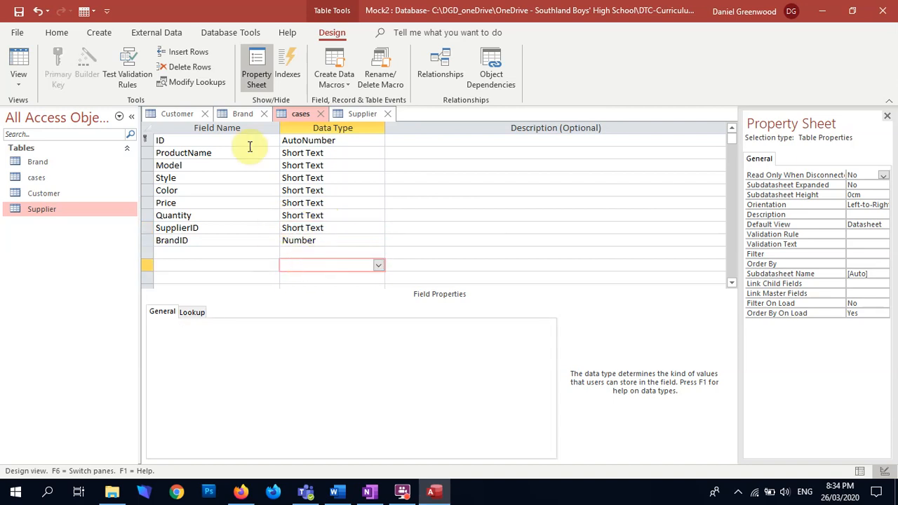
{"action": "left_click", "coordinate": [352, 230]}
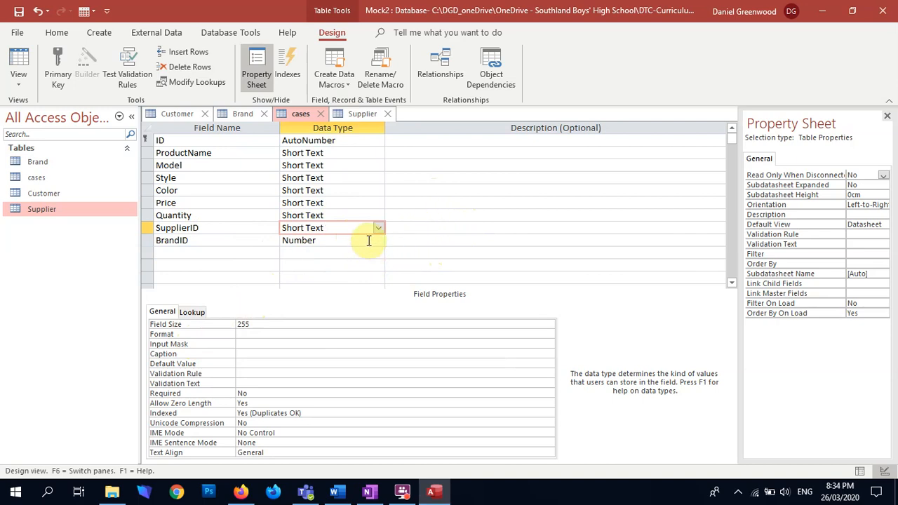
Switch to OneNote and paste a screenshot of the cases table design into the Mock2 Assessment Documentation page
{"action": "key", "text": "alt+Tab"}
{"action": "key", "text": "ctrl+v"}
{"action": "scroll", "coordinate": [772, 279], "scroll_direction": "up", "scroll_amount": 5}
{"action": "scroll", "coordinate": [770, 280], "scroll_direction": "down", "scroll_amount": 2}
{"action": "scroll", "coordinate": [768, 279], "scroll_direction": "up", "scroll_amount": 2}
{"action": "scroll", "coordinate": [767, 280], "scroll_direction": "down", "scroll_amount": 4}
{"action": "right_click", "coordinate": [768, 281]}
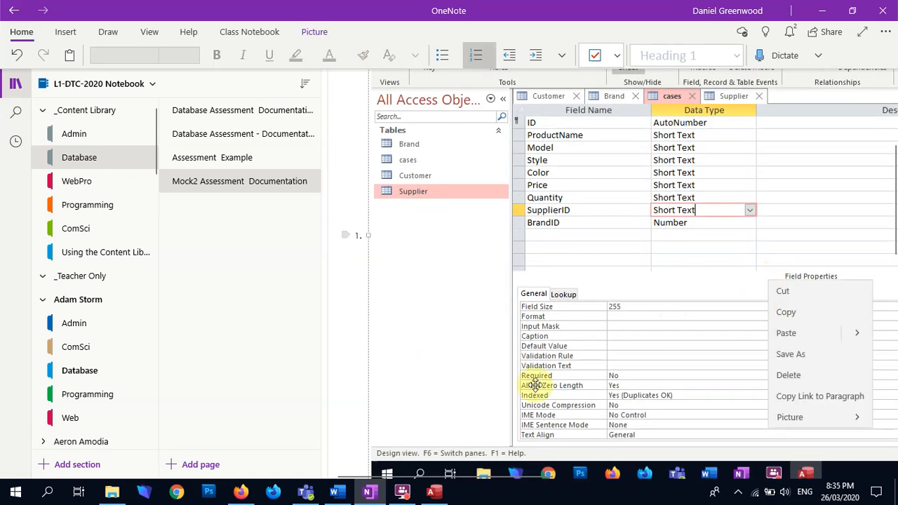
Shrink the pasted cases design screenshot so that it fits within the page above the Initial queries section
{"action": "scroll", "coordinate": [354, 424], "scroll_direction": "down", "scroll_amount": 3}
{"action": "left_click_drag", "start_coordinate": [367, 368], "coordinate": [721, 90]}
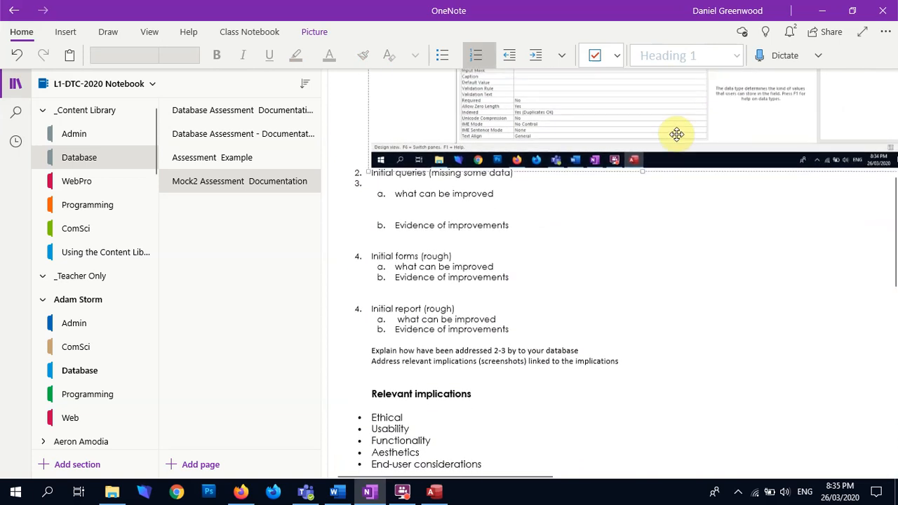
{"action": "scroll", "coordinate": [678, 127], "scroll_direction": "up", "scroll_amount": 6}
{"action": "left_click_drag", "start_coordinate": [381, 406], "coordinate": [439, 363]}
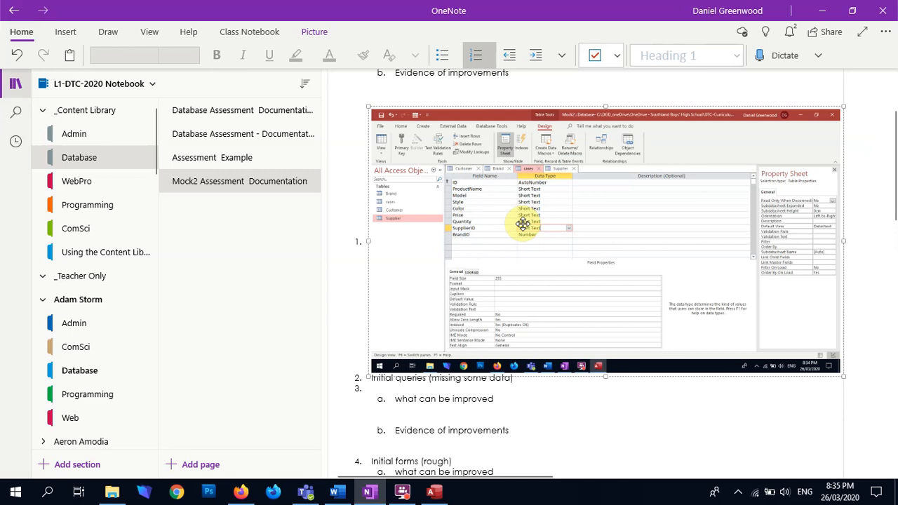
Append "= field sizes and data format" to the "what can be improved" item directly below the screenshot
{"action": "left_click", "coordinate": [589, 398]}
{"action": "type", "text": "= field sizes and da"}
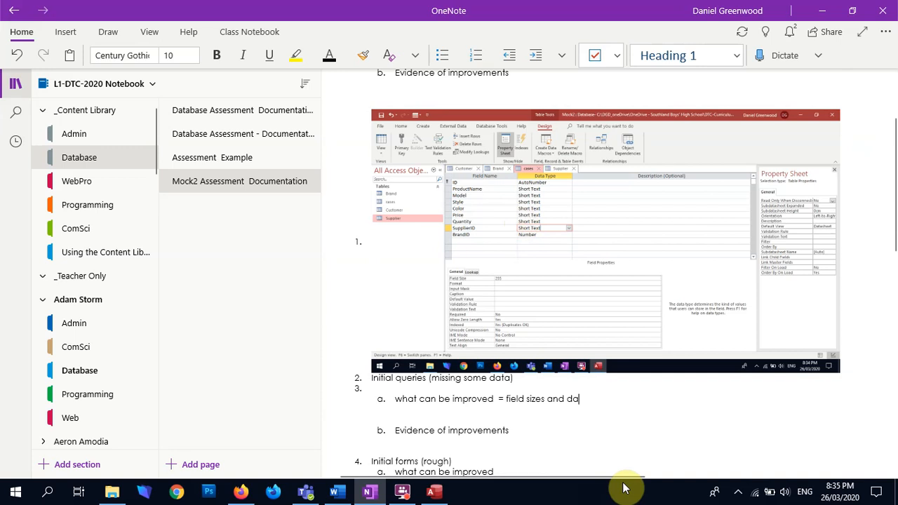
{"action": "type", "text": "ta format"}
{"action": "key", "text": "Return"}
Remove the empty numbered item and extra blank line around that note, and start a new list item below "Evidence of improvements"
{"action": "left_click", "coordinate": [416, 389]}
{"action": "key", "text": "BackSpace"}
{"action": "left_click", "coordinate": [418, 411]}
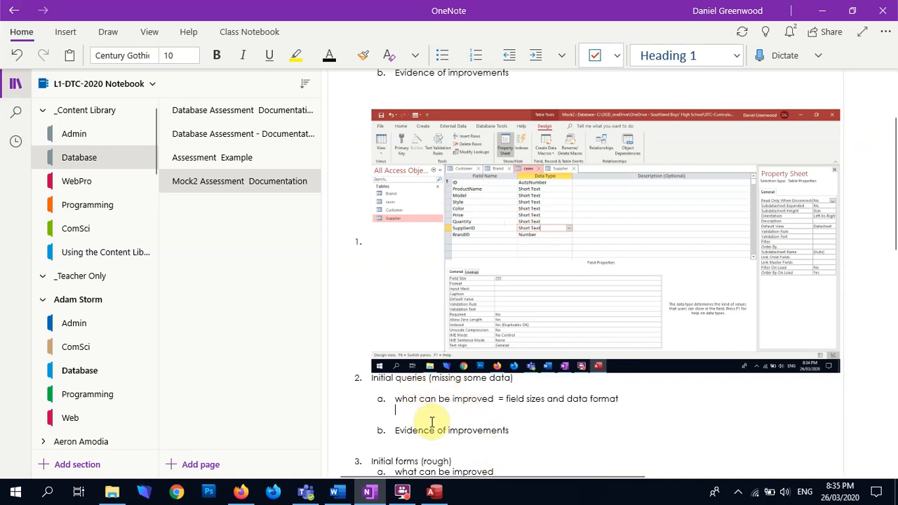
{"action": "key", "text": "BackSpace"}
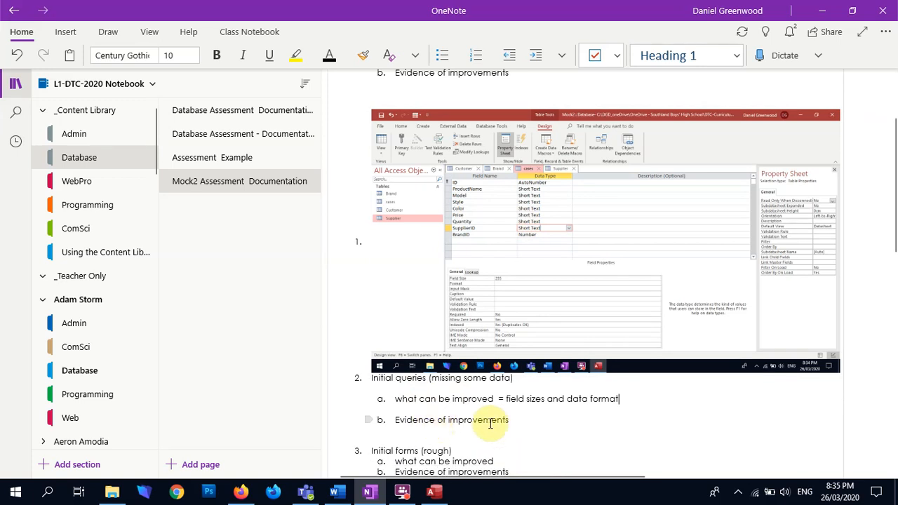
{"action": "left_click", "coordinate": [531, 421]}
{"action": "key", "text": "Return"}
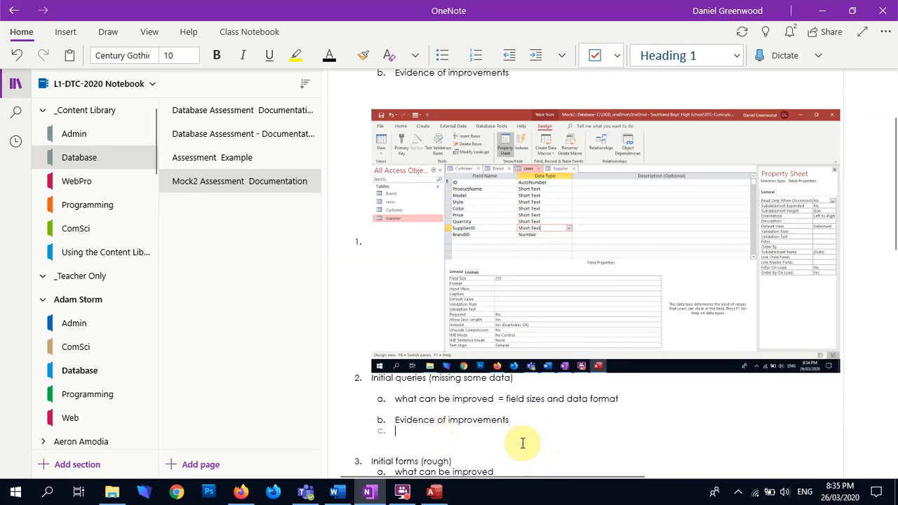
Switch to Access and set the cases table's SupplierID and Quantity fields to Number and the Price field to Currency
{"action": "key", "text": "alt+Tab"}
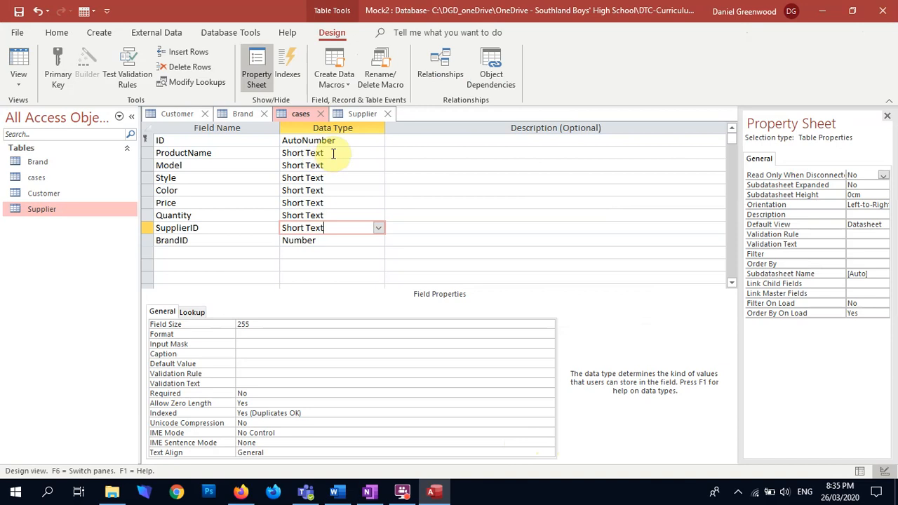
{"action": "left_click", "coordinate": [335, 153]}
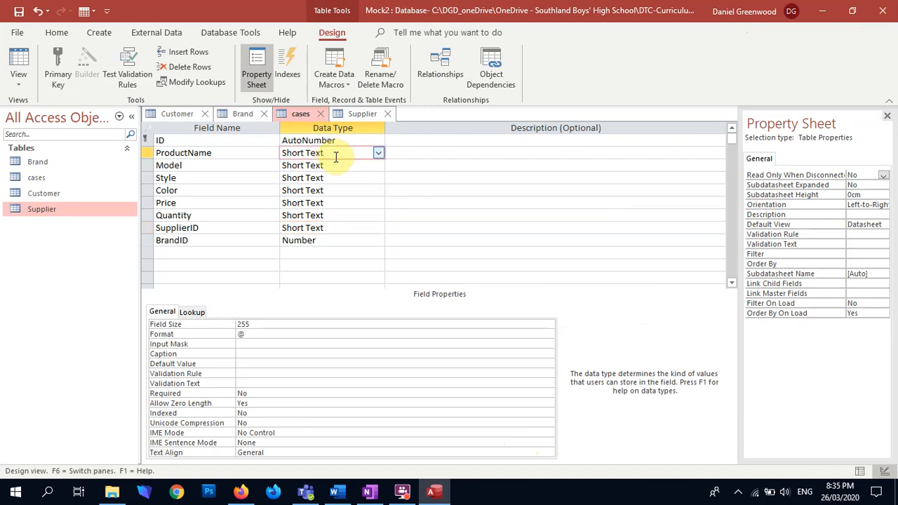
{"action": "left_click", "coordinate": [335, 238]}
{"action": "left_click", "coordinate": [351, 227]}
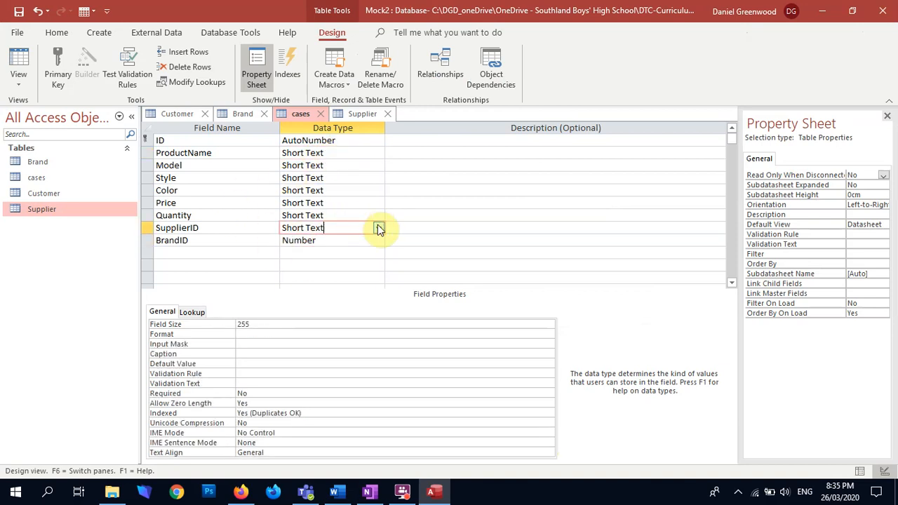
{"action": "left_click", "coordinate": [378, 227]}
{"action": "left_click", "coordinate": [345, 267]}
{"action": "left_click", "coordinate": [360, 215]}
{"action": "left_click", "coordinate": [377, 216]}
{"action": "left_click", "coordinate": [356, 252]}
{"action": "left_click", "coordinate": [359, 203]}
{"action": "left_click", "coordinate": [377, 203]}
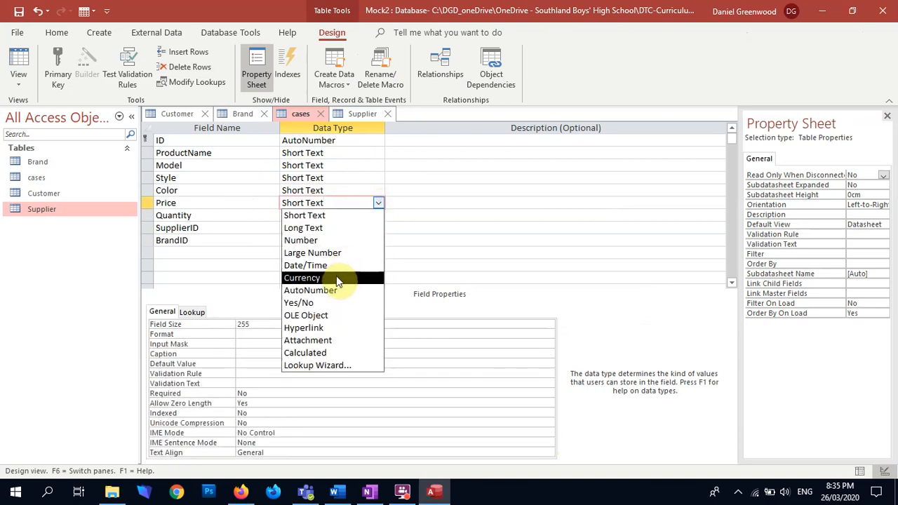
{"action": "left_click", "coordinate": [336, 276]}
{"action": "left_click", "coordinate": [339, 196]}
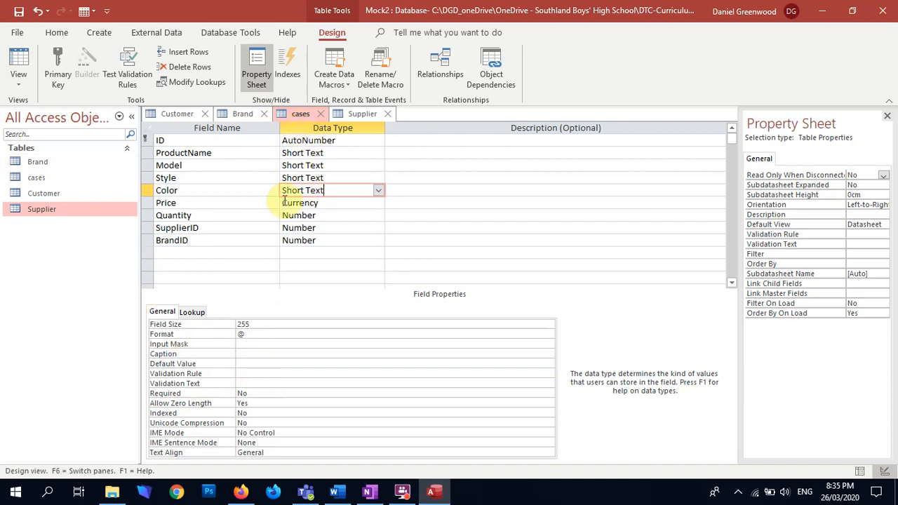
Save the cases table design, accepting possible data loss, and return the table to Datasheet View
{"action": "left_click", "coordinate": [18, 70]}
{"action": "left_click", "coordinate": [428, 286]}
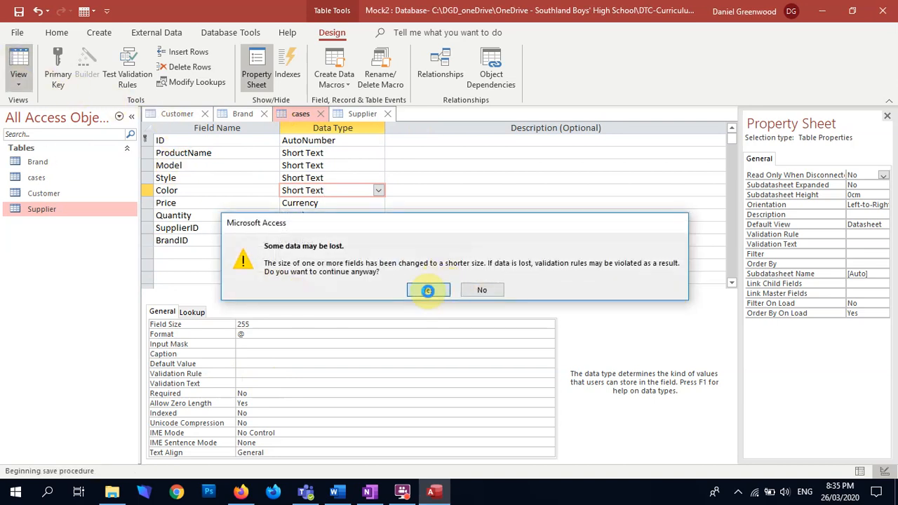
{"action": "left_click", "coordinate": [429, 294]}
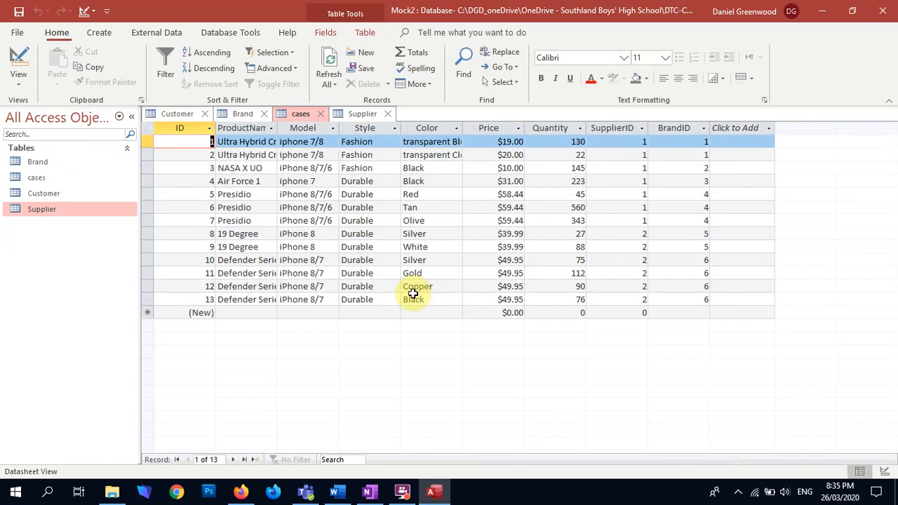
Close the Customer, Brand and Supplier tables, leaving only the cases table open
{"action": "left_click", "coordinate": [206, 114]}
{"action": "left_click", "coordinate": [202, 114]}
{"action": "left_click", "coordinate": [258, 114]}
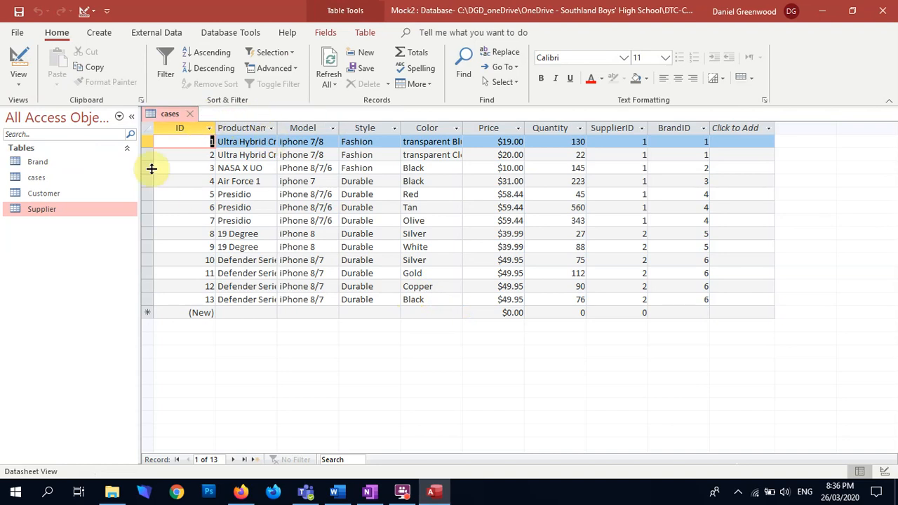
Fit the ProductName column to its contents and rename the cases table's ID field as CasesID
{"action": "double_click", "coordinate": [278, 124]}
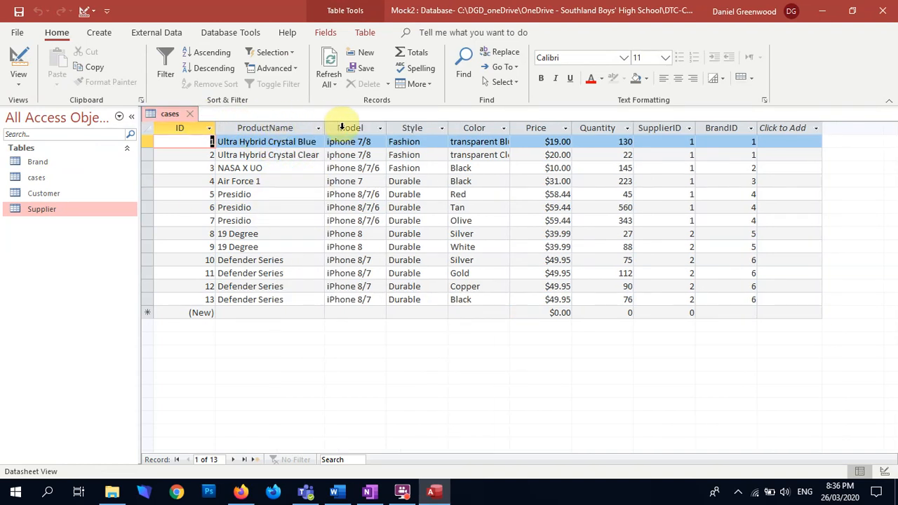
{"action": "left_click", "coordinate": [169, 124]}
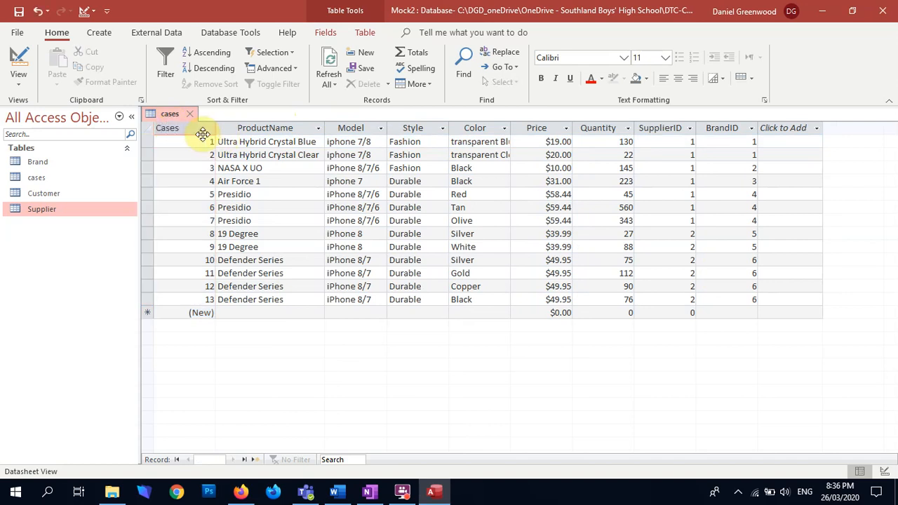
{"action": "left_click", "coordinate": [202, 134]}
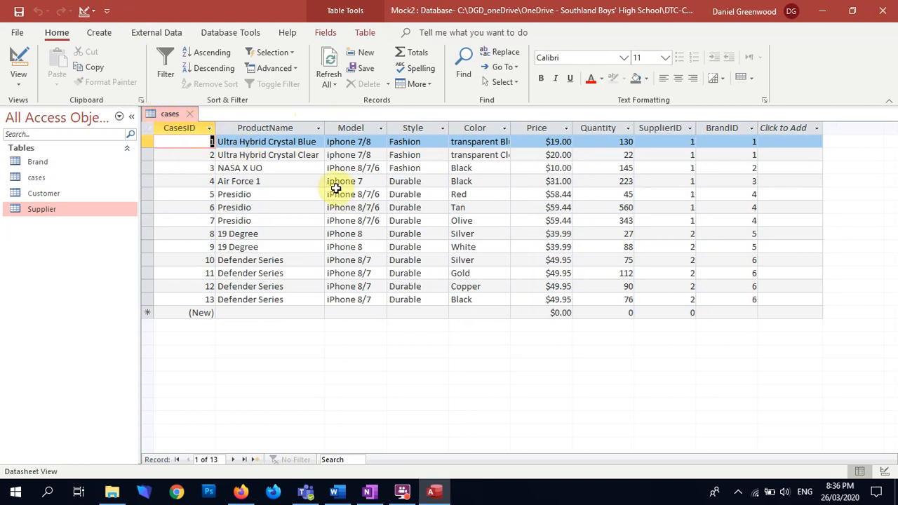
Fit the width of the cases table's Color column to its contents
{"action": "left_click", "coordinate": [421, 130]}
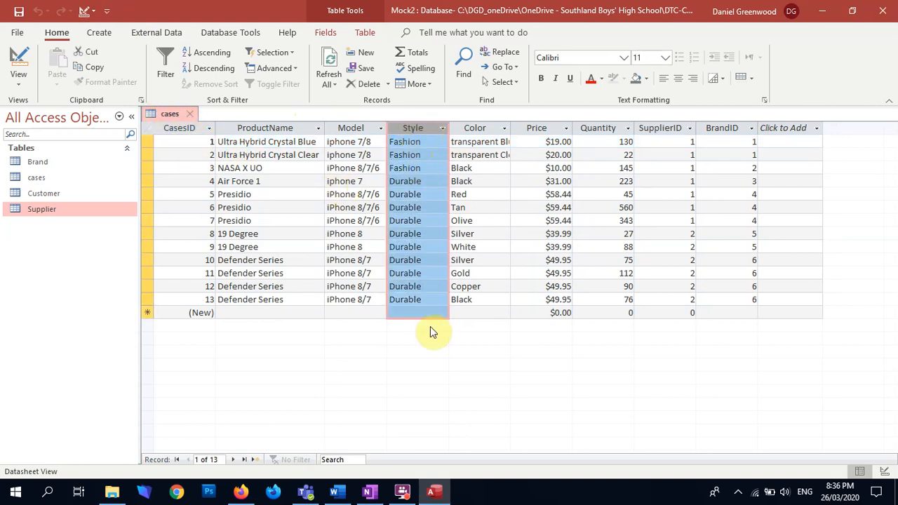
{"action": "double_click", "coordinate": [510, 126]}
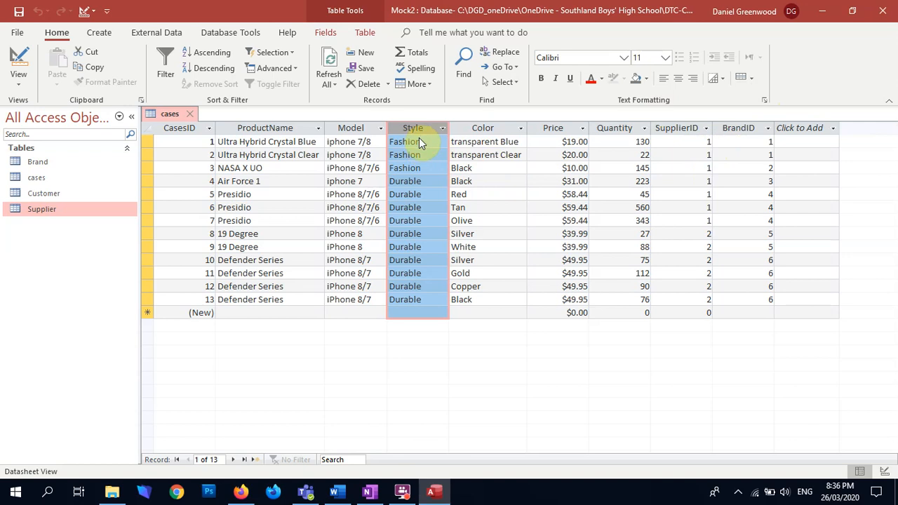
{"action": "left_click", "coordinate": [509, 142]}
{"action": "left_click_drag", "start_coordinate": [511, 143], "coordinate": [487, 142]}
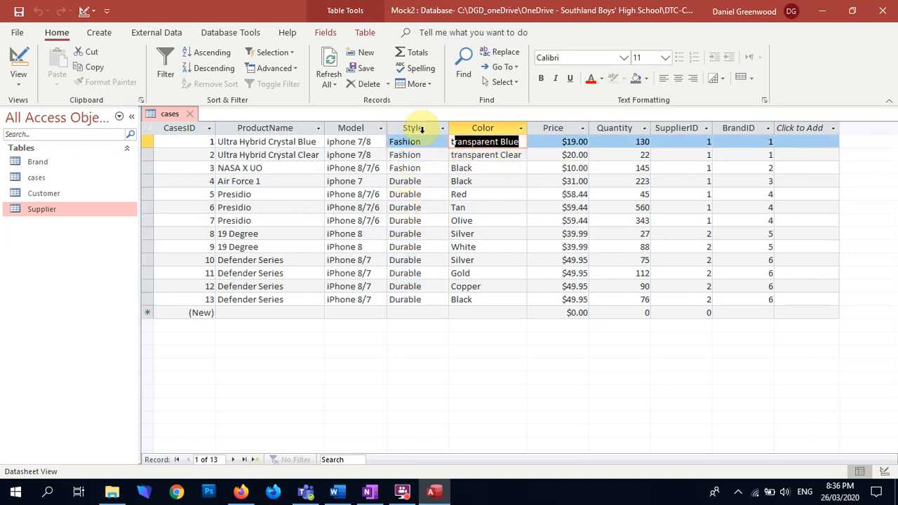
{"action": "left_click_drag", "start_coordinate": [489, 154], "coordinate": [484, 172]}
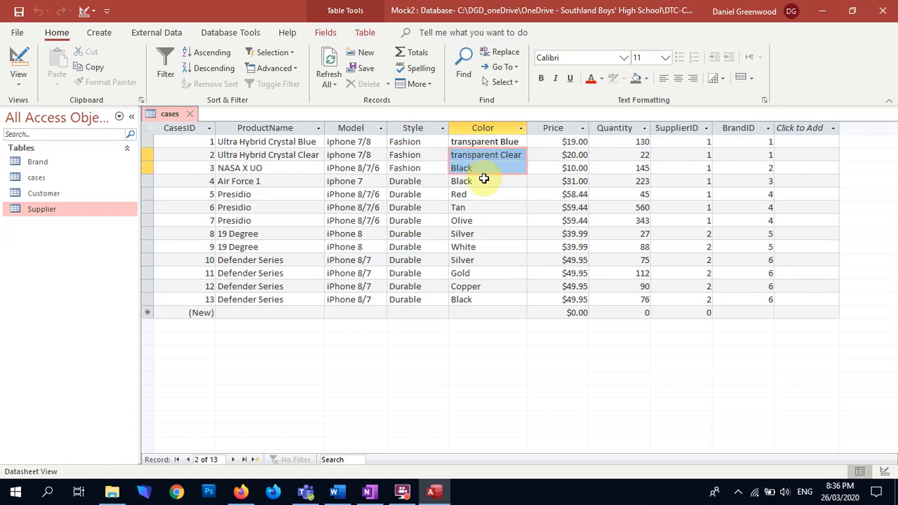
{"action": "left_click", "coordinate": [505, 141]}
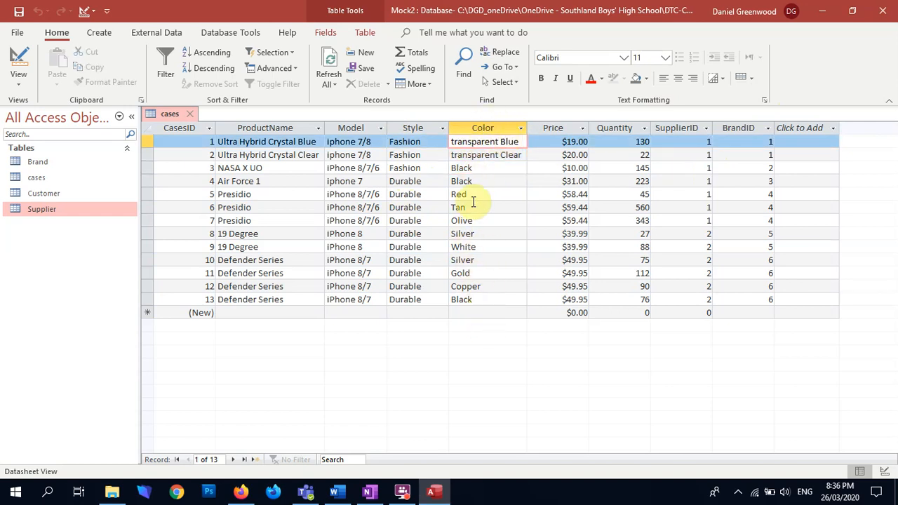
{"action": "left_click_drag", "start_coordinate": [476, 167], "coordinate": [470, 183]}
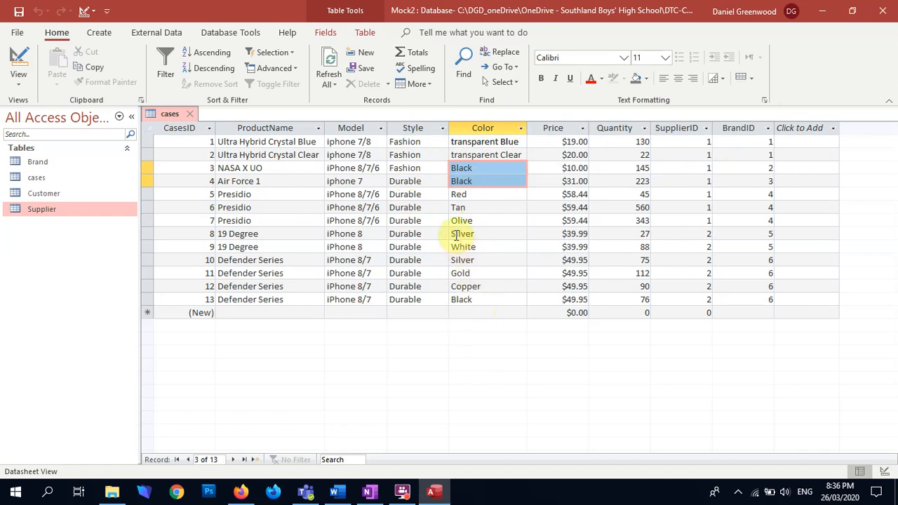
Copy the cases table's Style column, then switch to Excel and create a blank workbook
{"action": "left_click", "coordinate": [412, 129]}
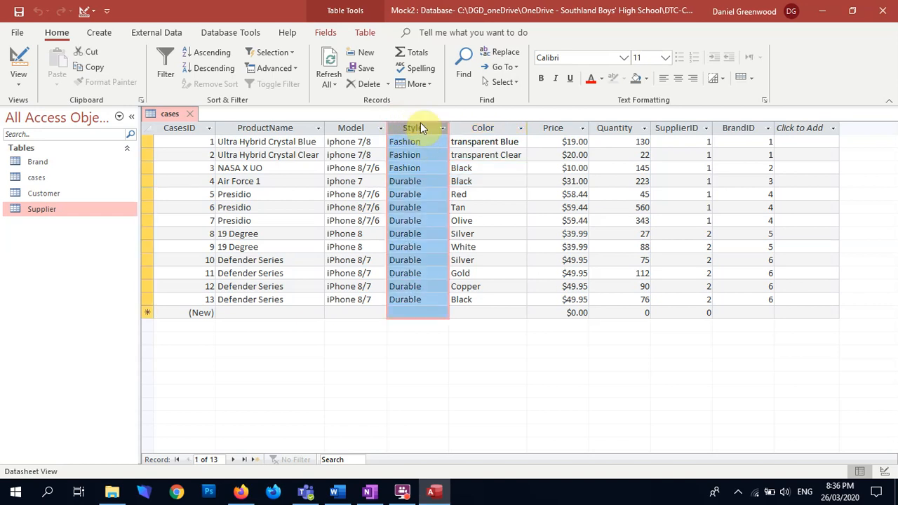
{"action": "left_click", "coordinate": [16, 491]}
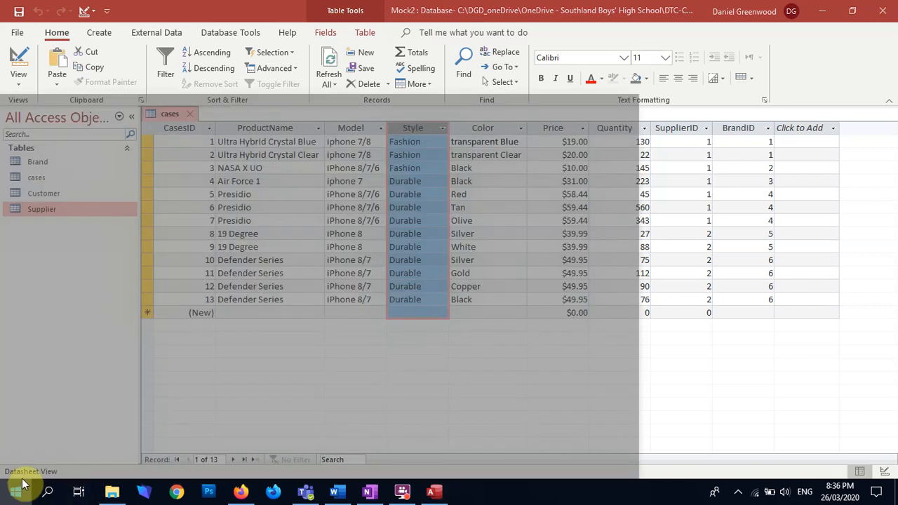
{"action": "type", "text": "ex"}
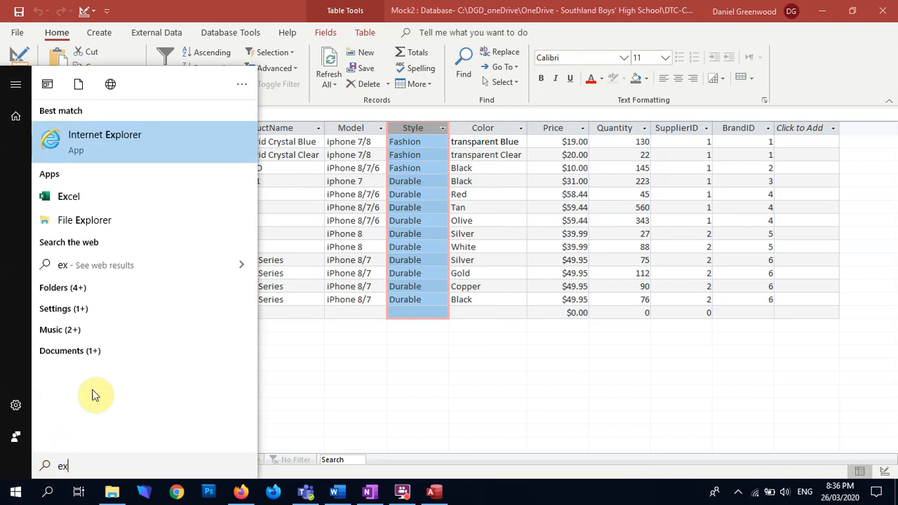
{"action": "left_click", "coordinate": [67, 195]}
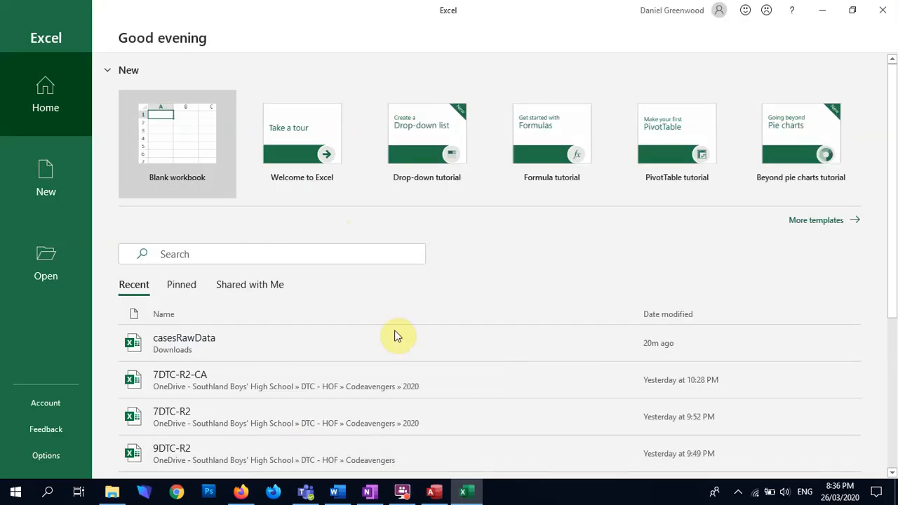
{"action": "left_click", "coordinate": [167, 132]}
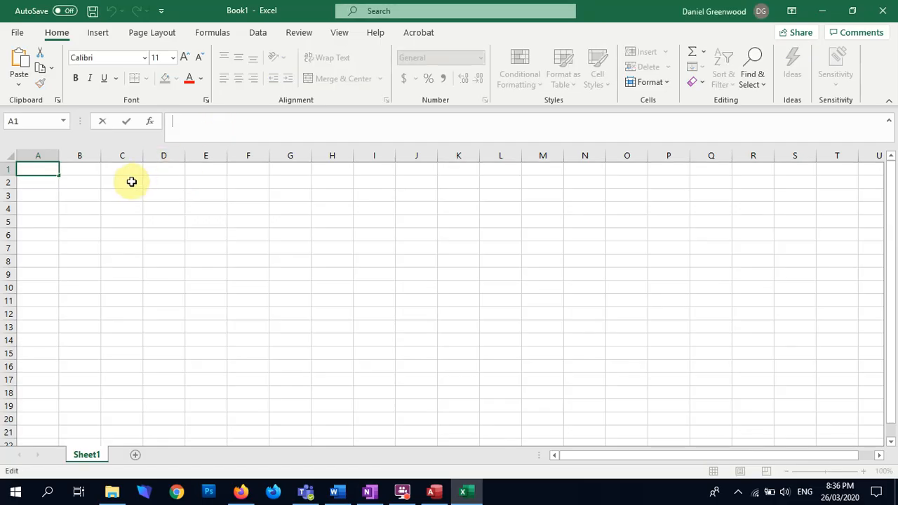
Try to paste the copied Style column into cell A1 and undo the paste
{"action": "type", "text": "Durable Durable"}
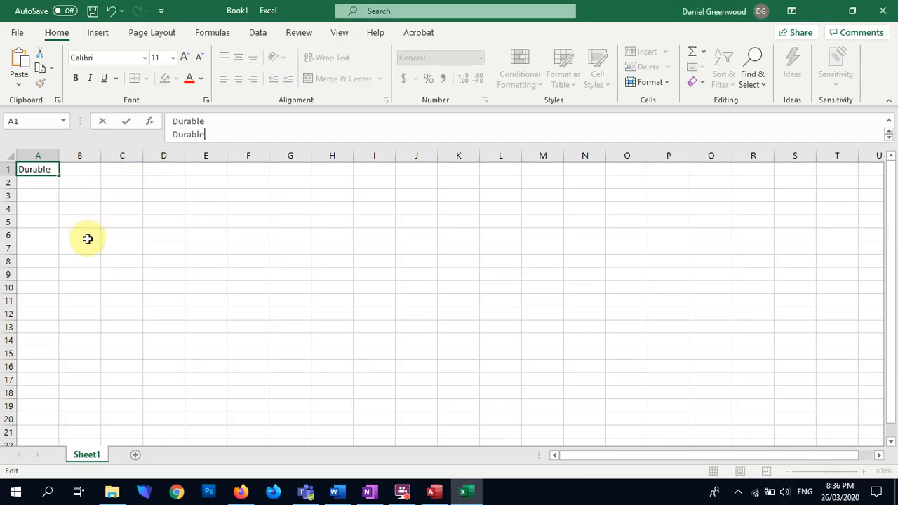
{"action": "left_click", "coordinate": [120, 198]}
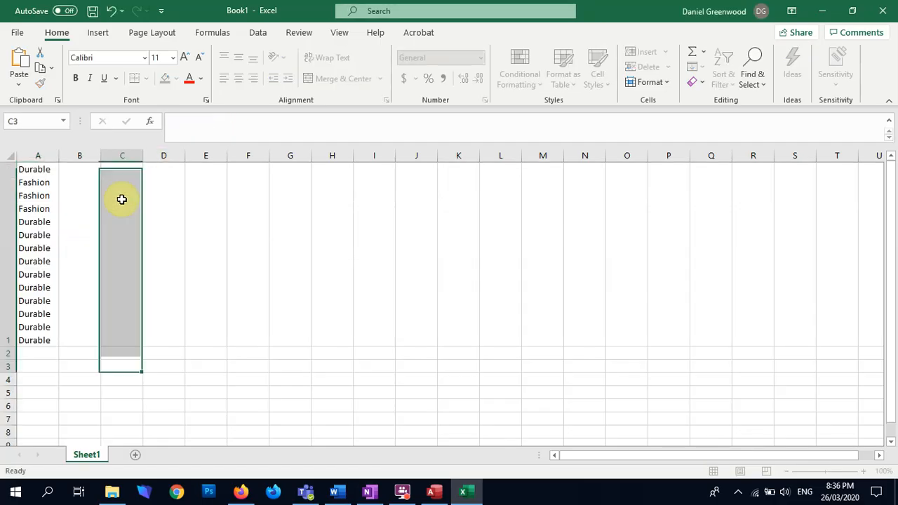
{"action": "left_click", "coordinate": [74, 240]}
{"action": "key", "text": "ctrl+z"}
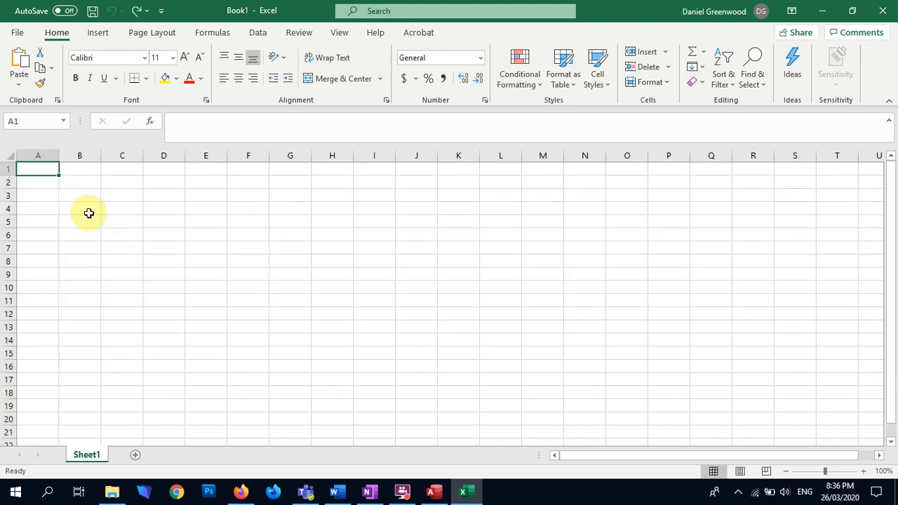
Switch to Access to copy the Style column again and try to insert it into column A of the Excel sheet
{"action": "key", "text": "alt+Tab"}
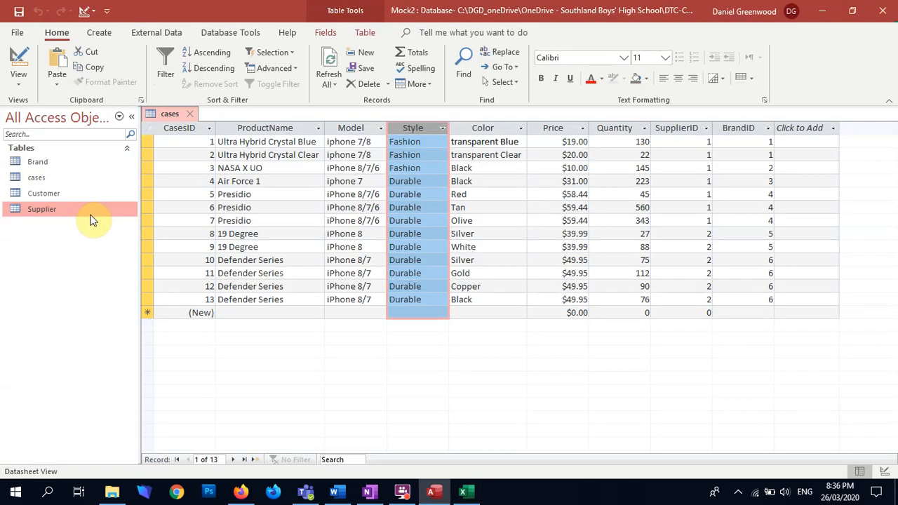
{"action": "right_click", "coordinate": [412, 130]}
{"action": "left_click", "coordinate": [443, 174]}
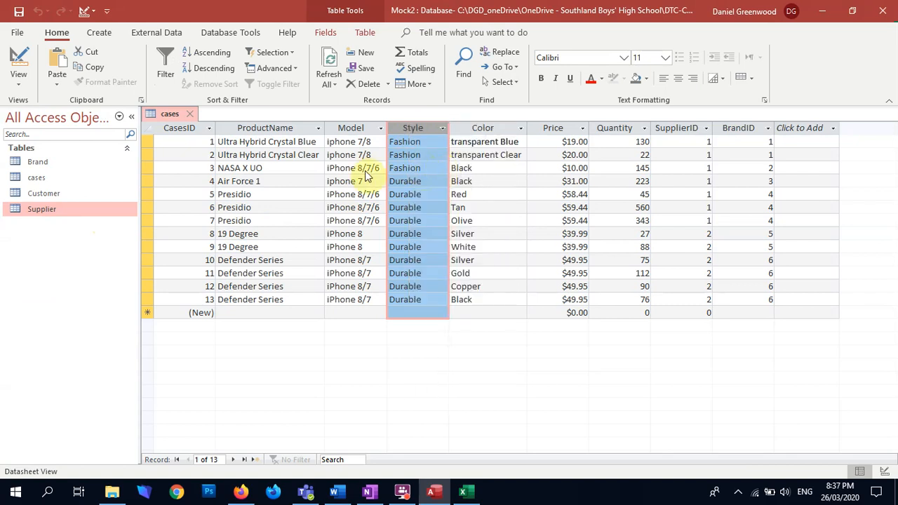
{"action": "key", "text": "alt+Tab"}
{"action": "right_click", "coordinate": [42, 155]}
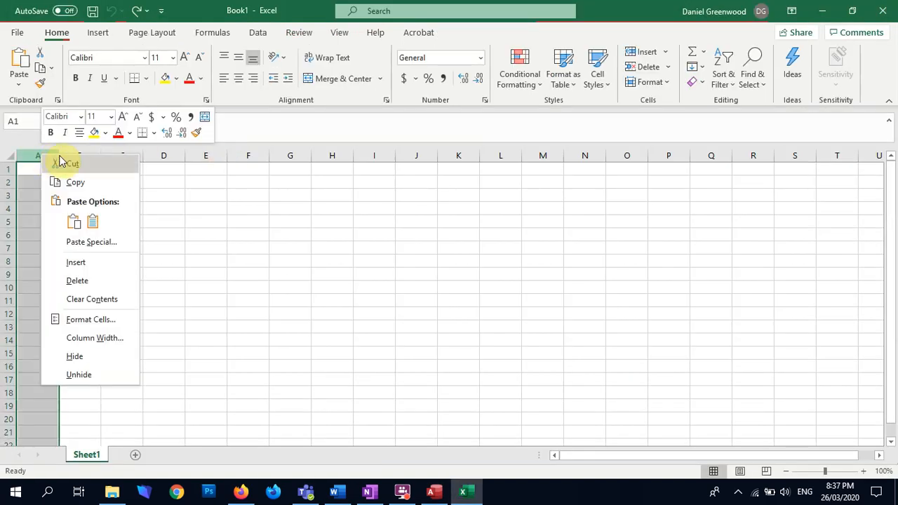
{"action": "left_click", "coordinate": [101, 259]}
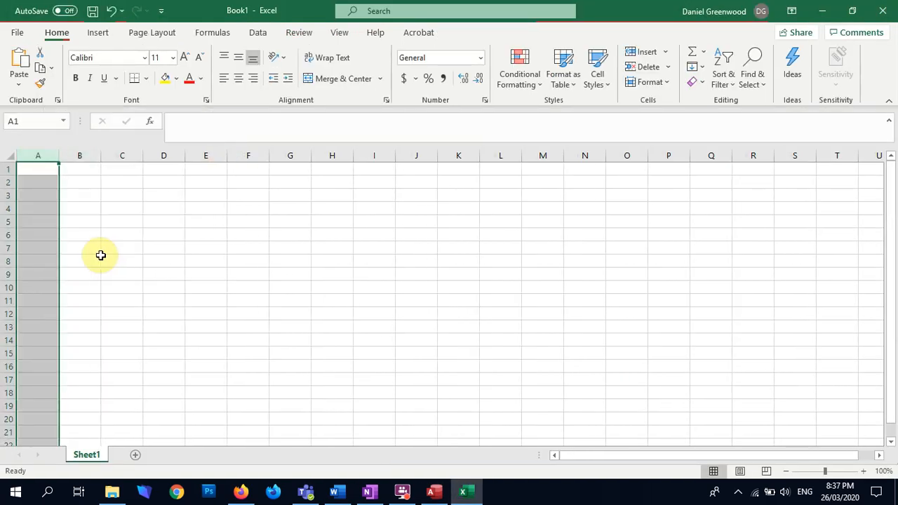
{"action": "right_click", "coordinate": [29, 152]}
Copy the Style column from the Access cases table and paste it into column A in Excel, accepting the size mismatch
{"action": "key", "text": "alt+Tab"}
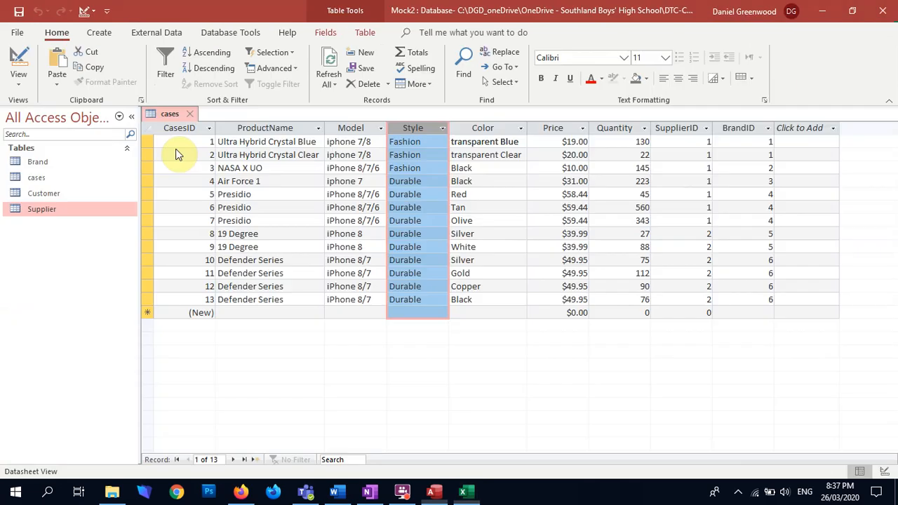
{"action": "right_click", "coordinate": [419, 128]}
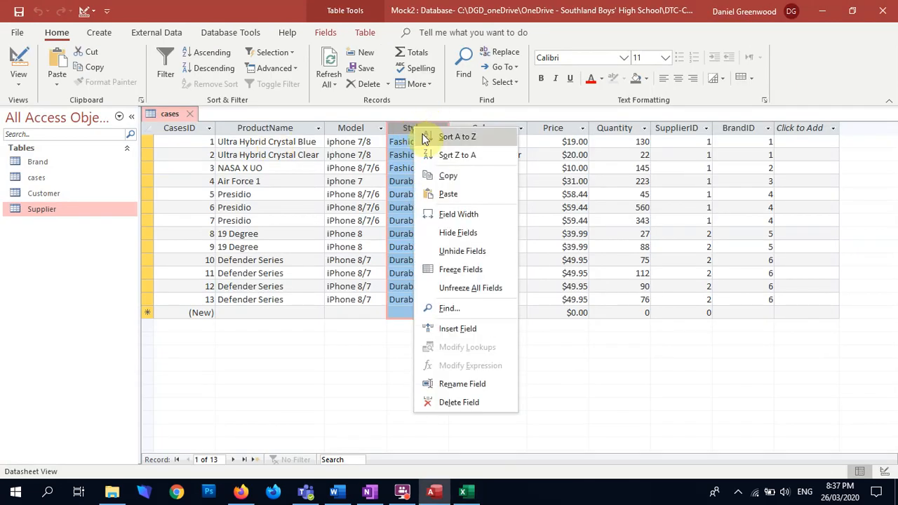
{"action": "left_click", "coordinate": [447, 175]}
{"action": "key", "text": "alt+Tab"}
{"action": "right_click", "coordinate": [43, 152]}
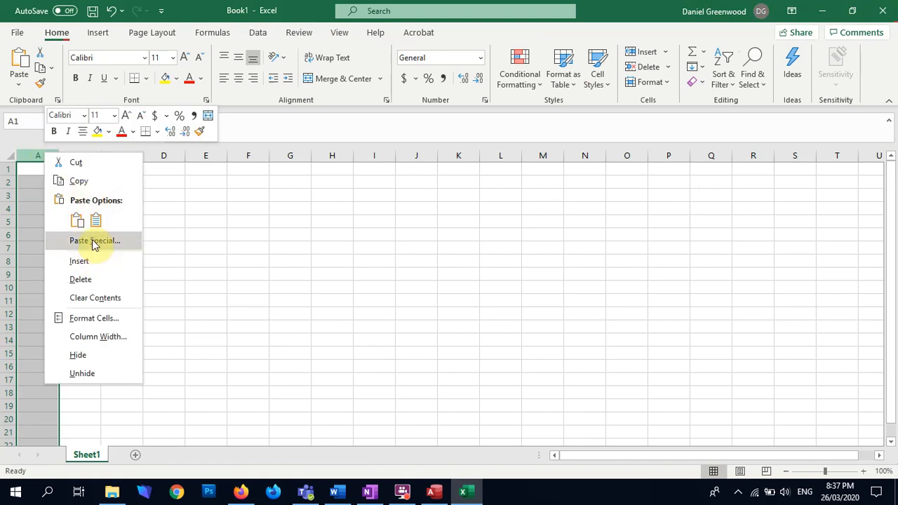
{"action": "left_click", "coordinate": [33, 148]}
{"action": "key", "text": "ctrl+v"}
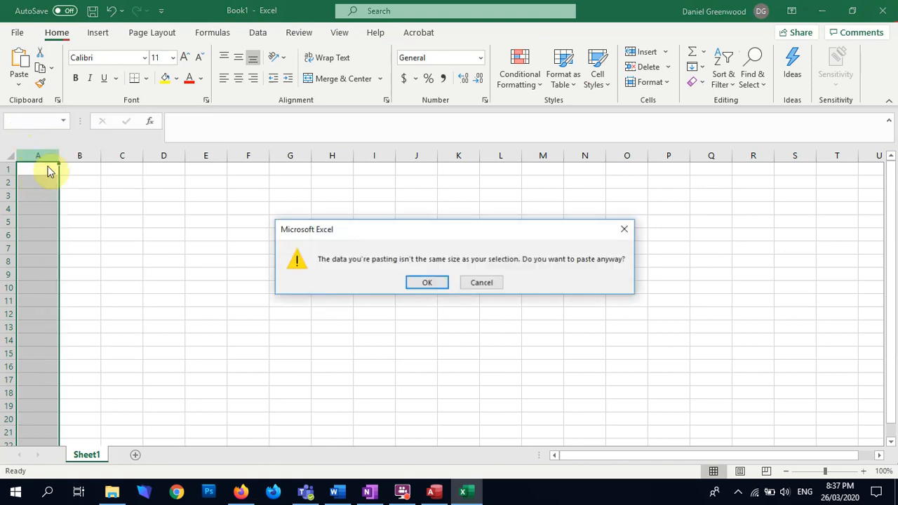
{"action": "left_click", "coordinate": [414, 280]}
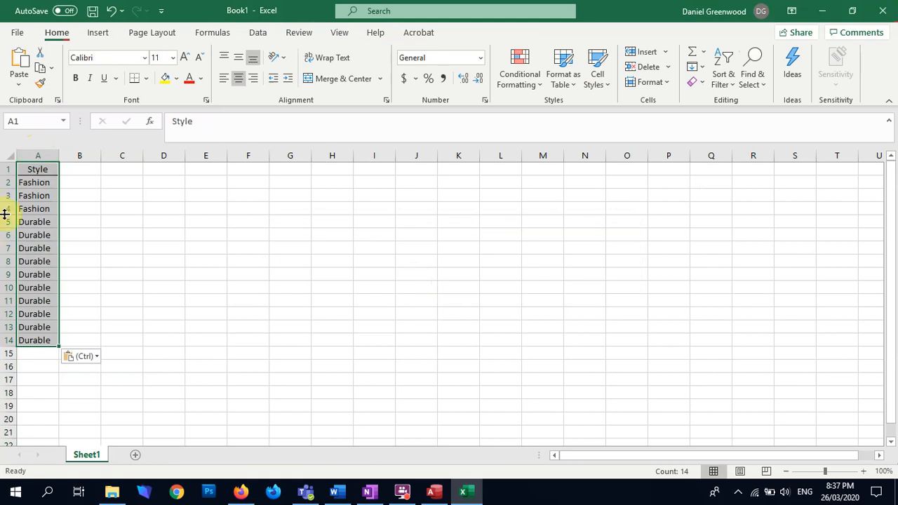
Remove the duplicate values from the Style column in column A, treating the first row as a header
{"action": "left_click", "coordinate": [78, 196]}
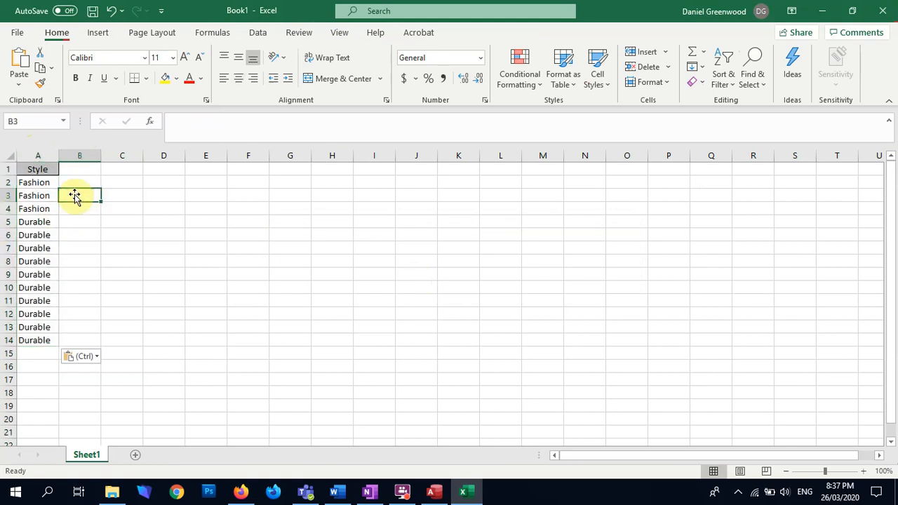
{"action": "left_click", "coordinate": [42, 155]}
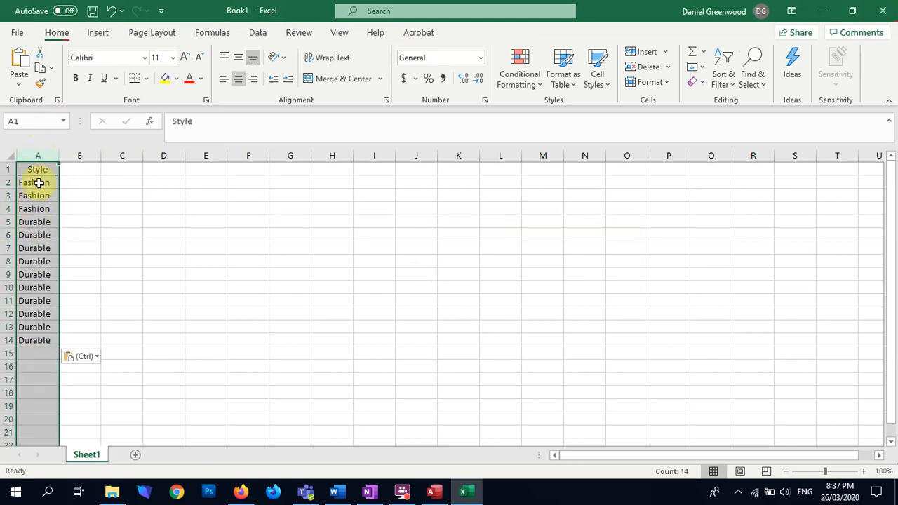
{"action": "left_click", "coordinate": [257, 33]}
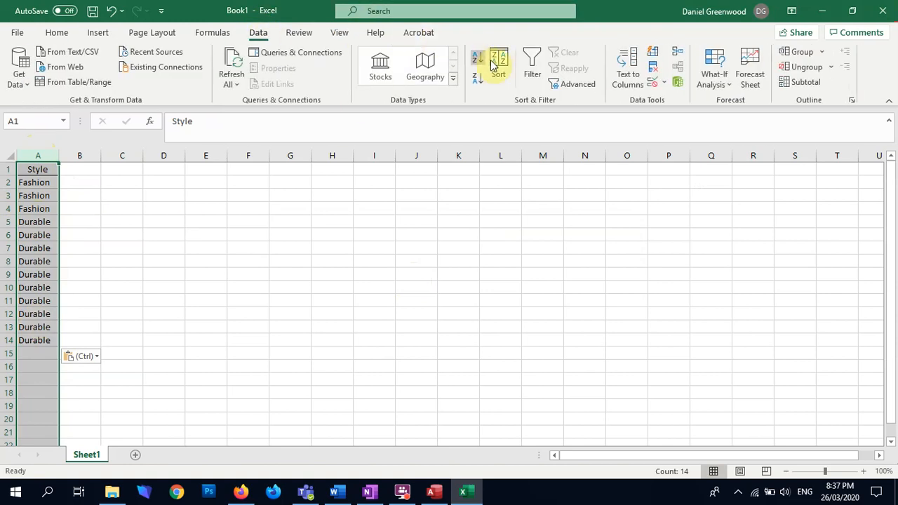
{"action": "left_click", "coordinate": [652, 66]}
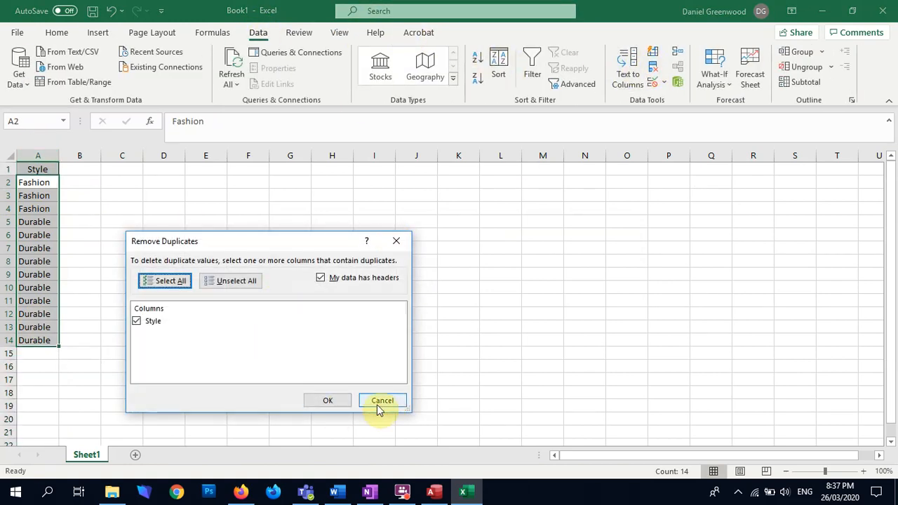
{"action": "left_click", "coordinate": [333, 399]}
{"action": "left_click", "coordinate": [453, 282]}
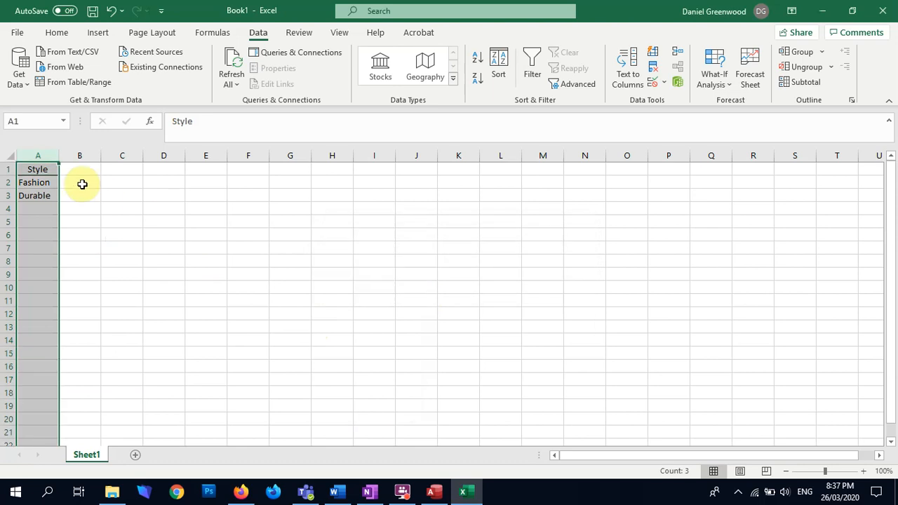
Copy the two unique Style values, Fashion and Durable, and switch back to Access
{"action": "left_click", "coordinate": [35, 183]}
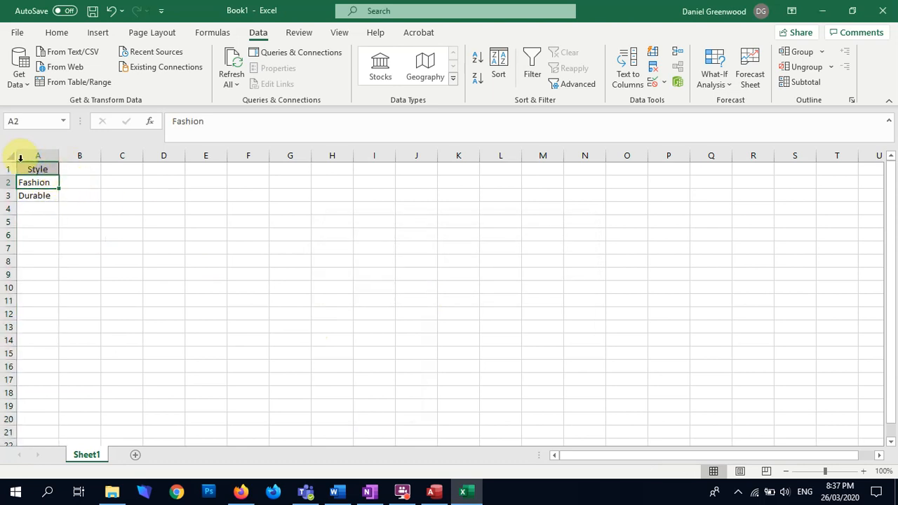
{"action": "left_click_drag", "start_coordinate": [46, 191], "coordinate": [44, 194]}
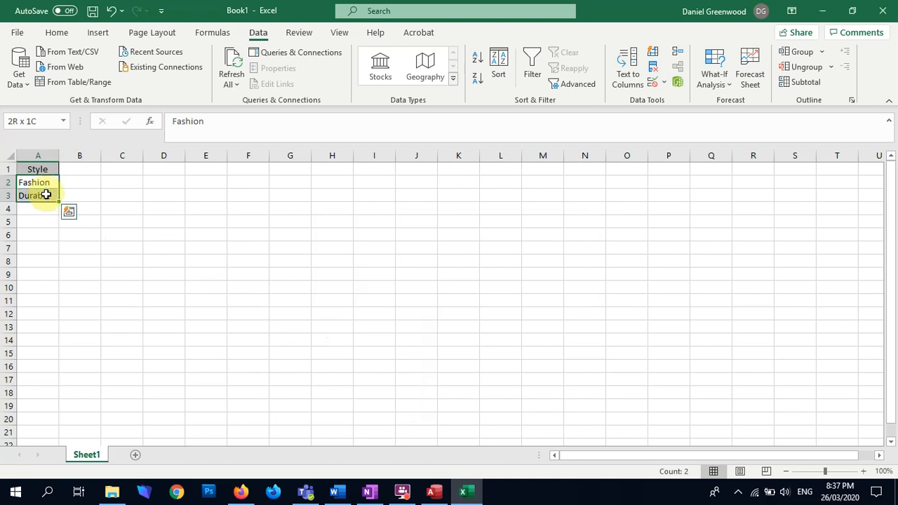
{"action": "key", "text": "ctrl+c"}
{"action": "key", "text": "alt+Tab"}
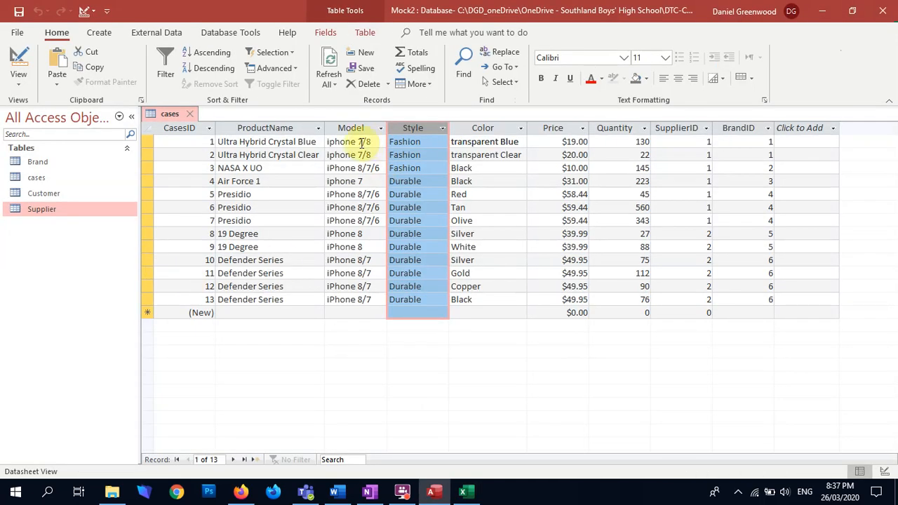
Open the cases table's design and start the Lookup Wizard for the Style field, choosing to type in the values
{"action": "left_click", "coordinate": [19, 56]}
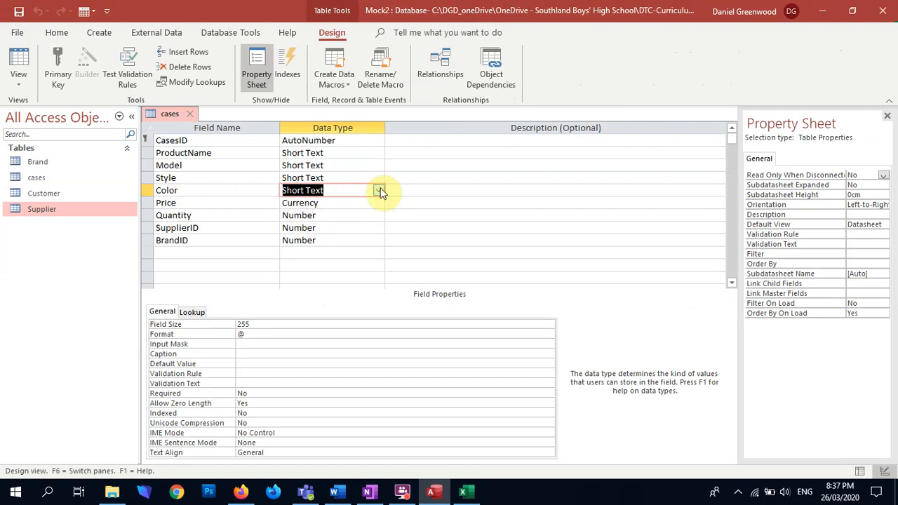
{"action": "key", "text": "alt+Tab"}
{"action": "key", "text": "alt+Tab"}
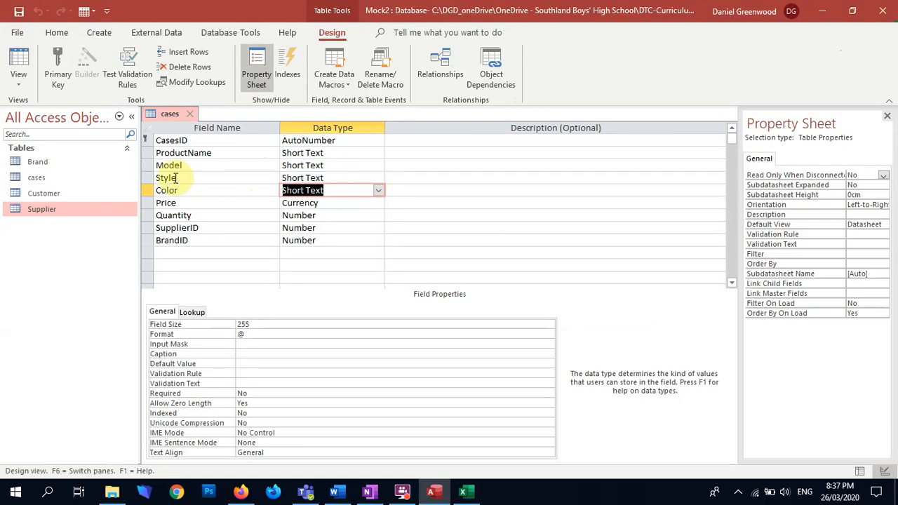
{"action": "left_click", "coordinate": [357, 175]}
{"action": "left_click", "coordinate": [376, 177]}
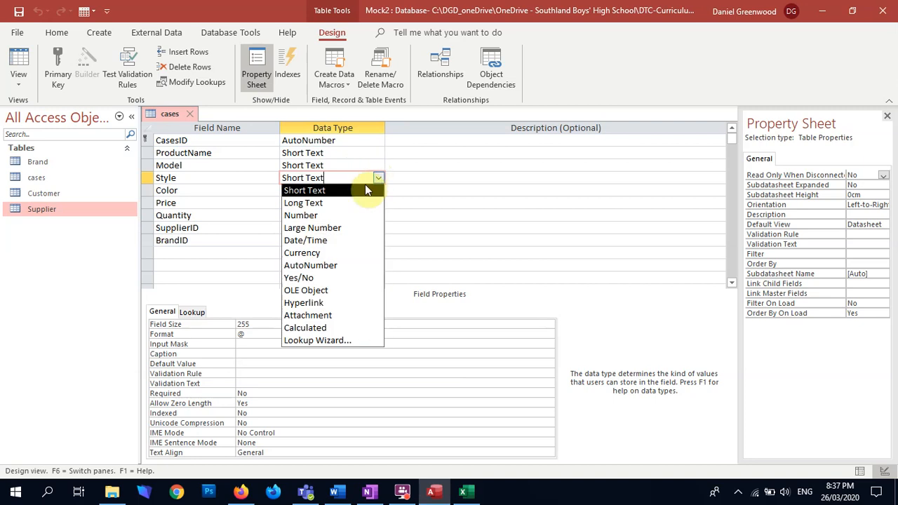
{"action": "left_click", "coordinate": [338, 346]}
{"action": "left_click", "coordinate": [402, 181]}
{"action": "left_click", "coordinate": [522, 288]}
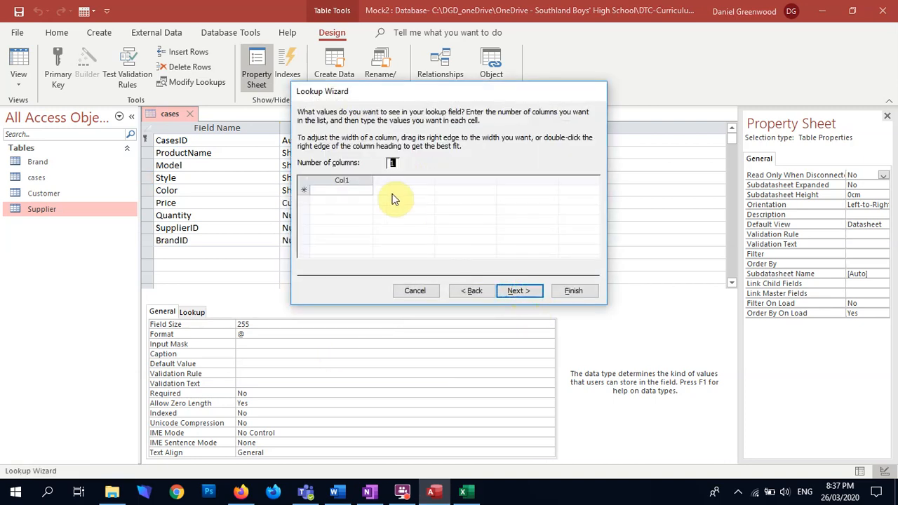
Paste the copied values Fashion and Durable into the Style lookup list, finish the wizard and save the cases table
{"action": "left_click", "coordinate": [336, 182]}
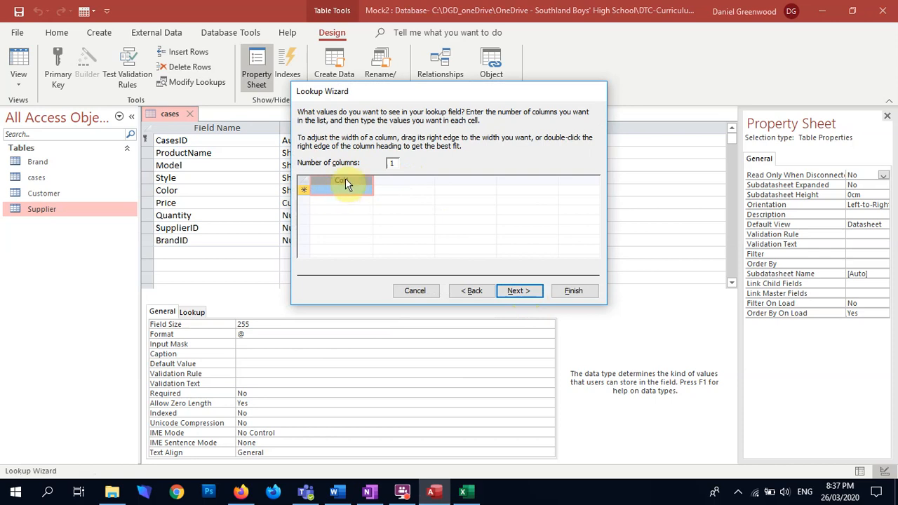
{"action": "key", "text": "ctrl+v"}
{"action": "left_click", "coordinate": [429, 286]}
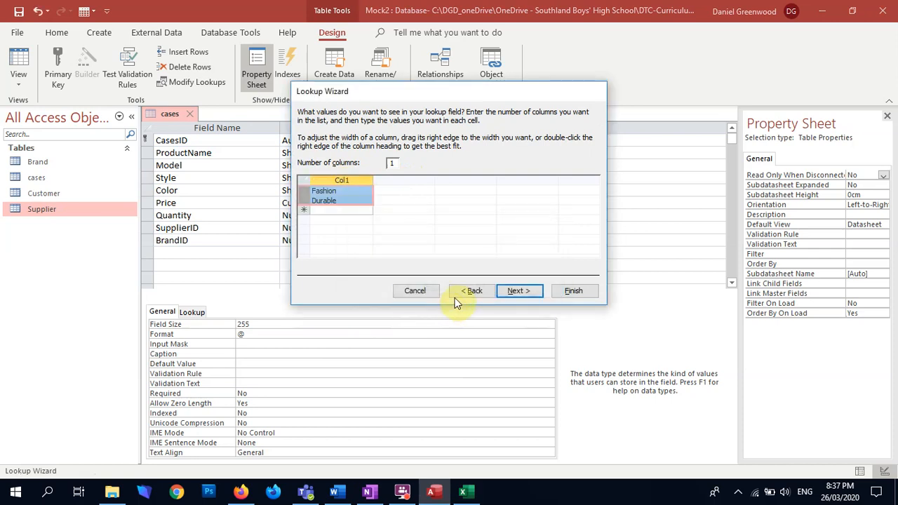
{"action": "left_click", "coordinate": [517, 290]}
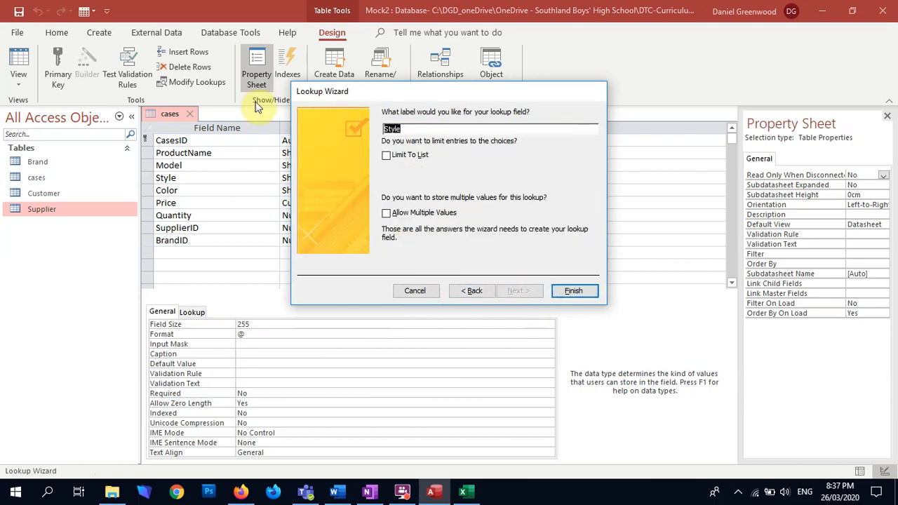
{"action": "left_click", "coordinate": [561, 293]}
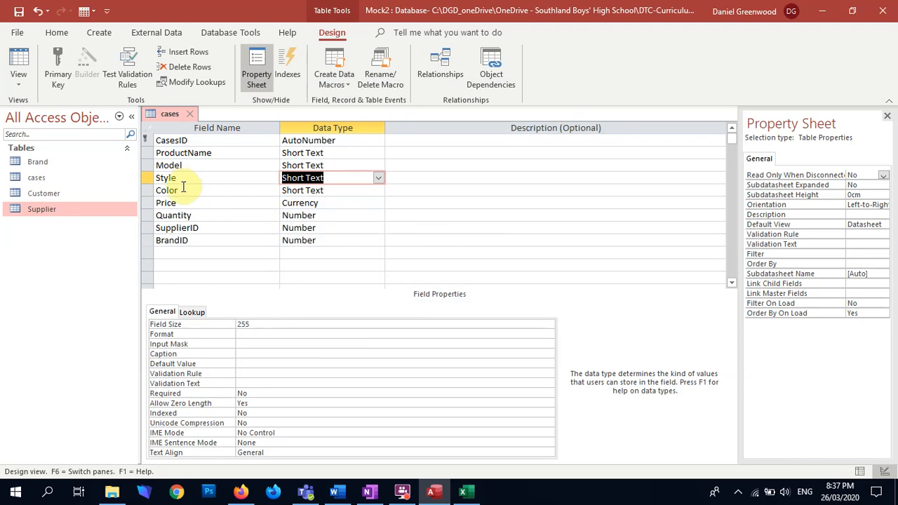
{"action": "left_click", "coordinate": [18, 62]}
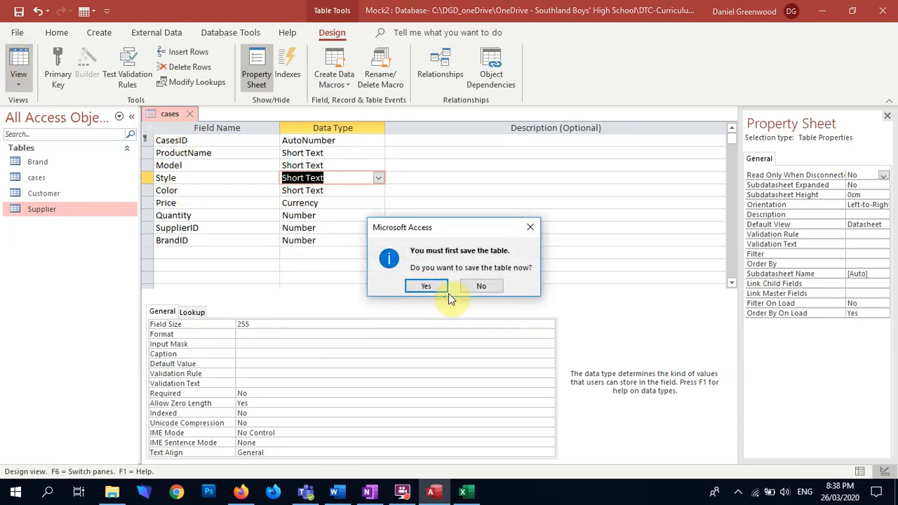
{"action": "left_click", "coordinate": [425, 284]}
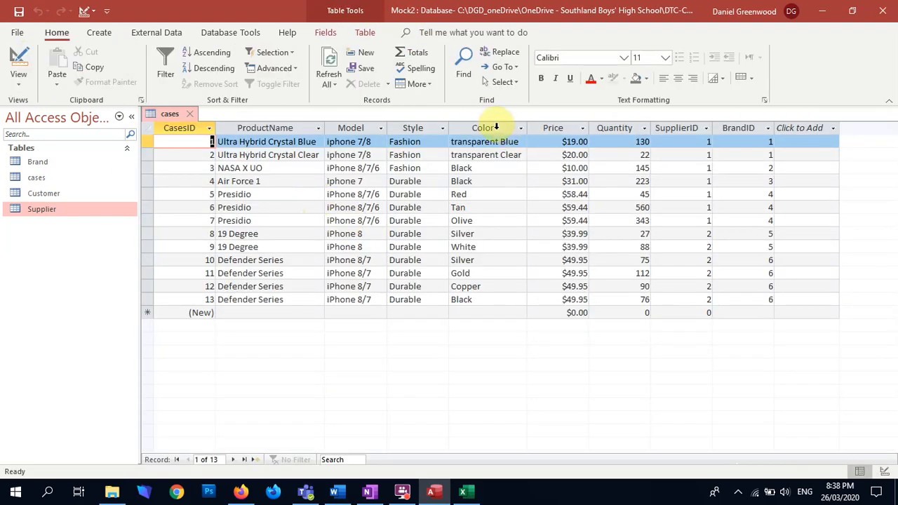
Copy the Color column from the cases table and paste it into column A in Excel, replacing the Style values
{"action": "left_click", "coordinate": [493, 127]}
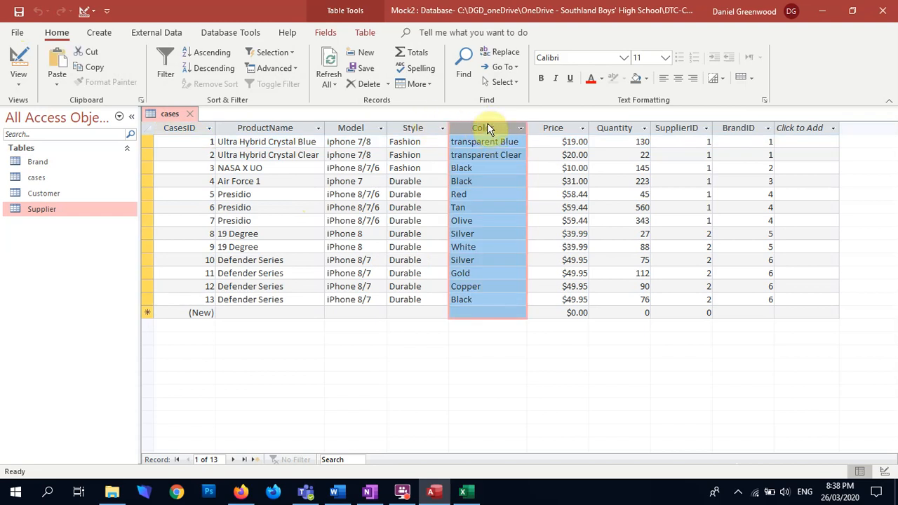
{"action": "key", "text": "alt+Tab"}
{"action": "left_click", "coordinate": [46, 154]}
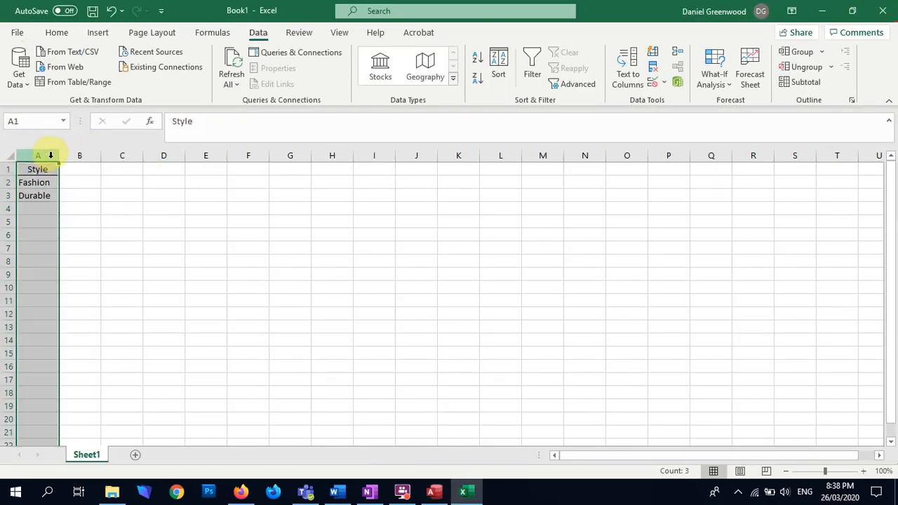
{"action": "key", "text": "ctrl+v"}
{"action": "left_click", "coordinate": [424, 280]}
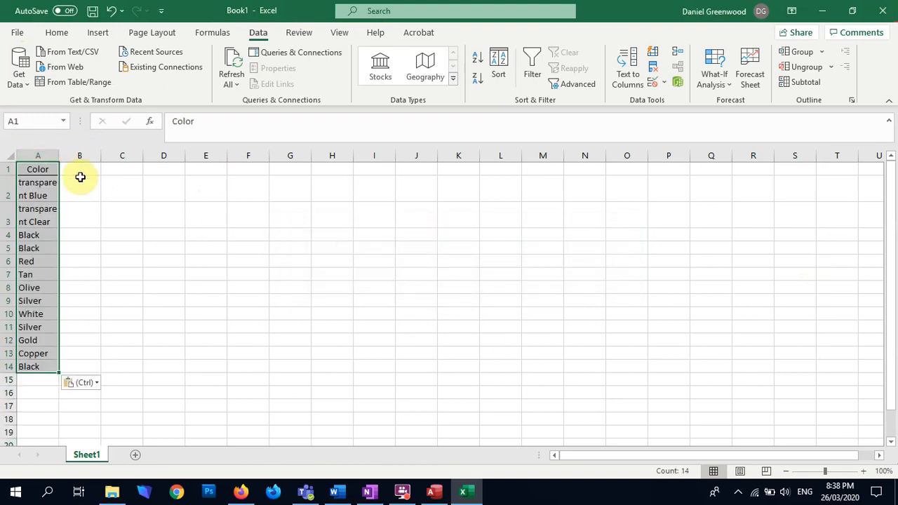
Fit column A to its contents and remove the duplicate Color values, treating the first row as a header
{"action": "double_click", "coordinate": [60, 155]}
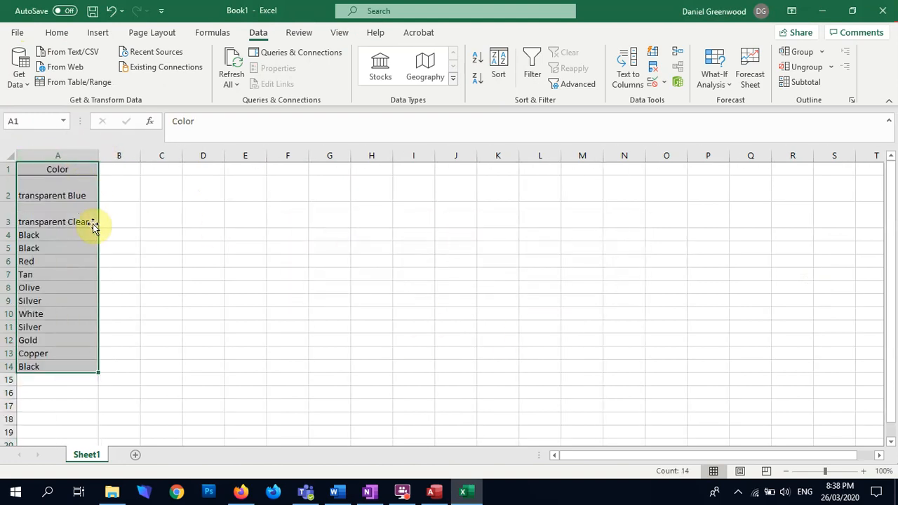
{"action": "left_click", "coordinate": [41, 154]}
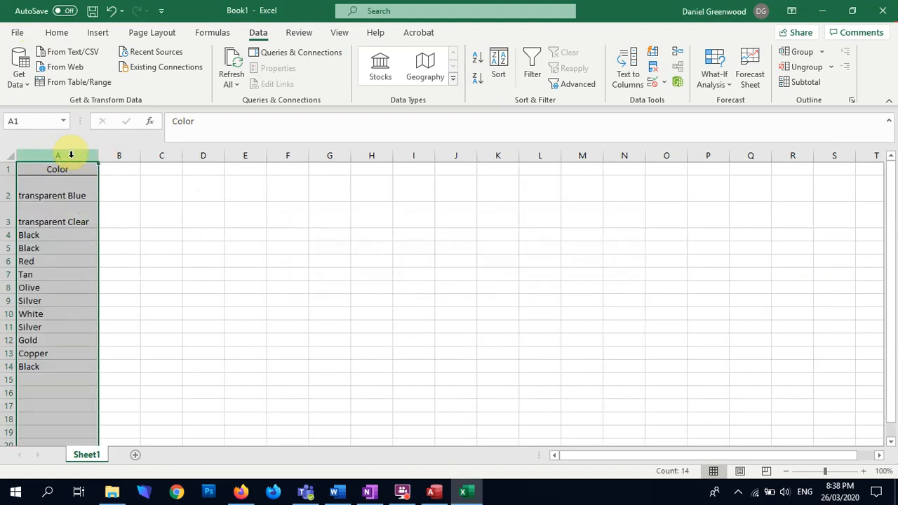
{"action": "left_click", "coordinate": [653, 73]}
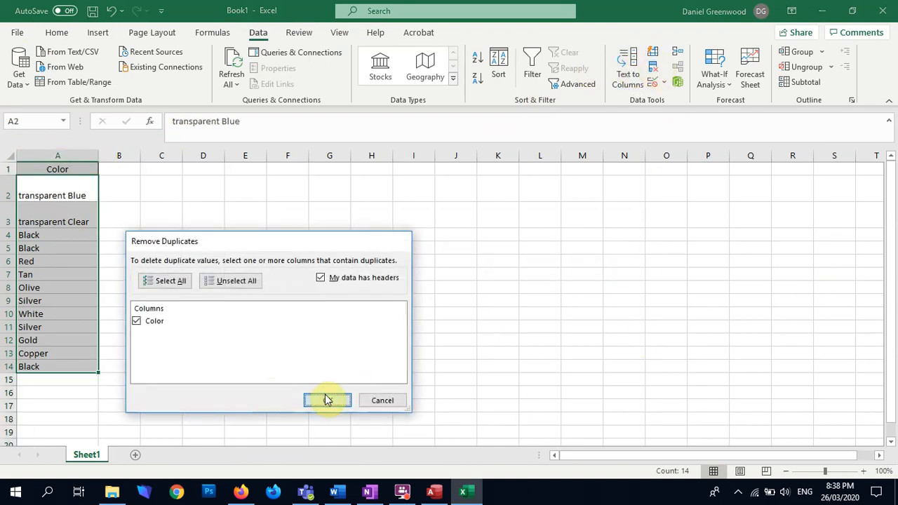
{"action": "left_click", "coordinate": [325, 399]}
{"action": "left_click", "coordinate": [454, 283]}
Copy the unique Color values, from transparent Blue to Copper, without the header and switch back to Access
{"action": "left_click", "coordinate": [70, 247]}
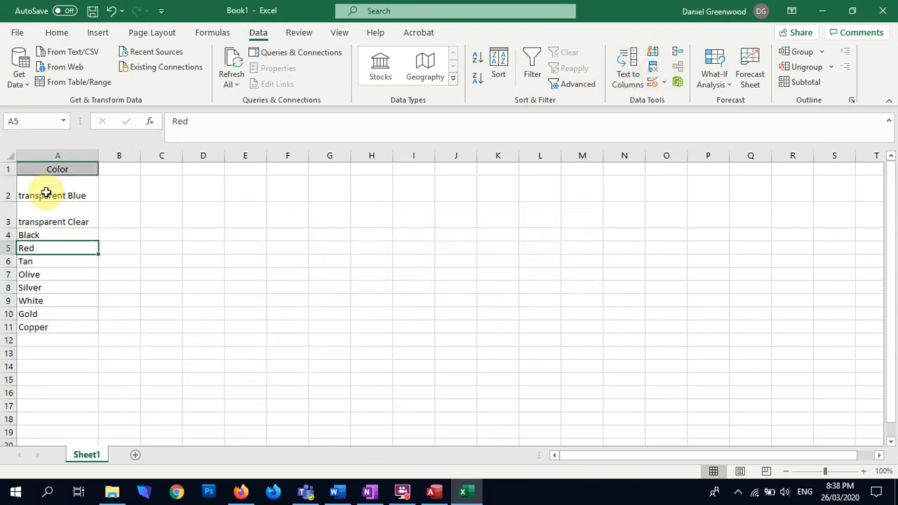
{"action": "left_click_drag", "start_coordinate": [46, 188], "coordinate": [42, 327]}
{"action": "key", "text": "ctrl+c"}
{"action": "key", "text": "alt+Tab"}
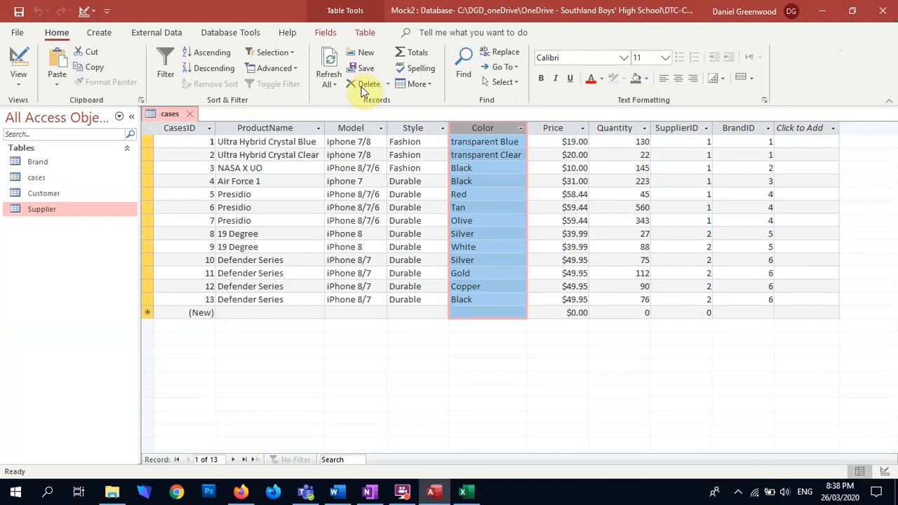
Return the cases table to design and start the Lookup Wizard on the Style field again with typed-in values
{"action": "left_click", "coordinate": [19, 59]}
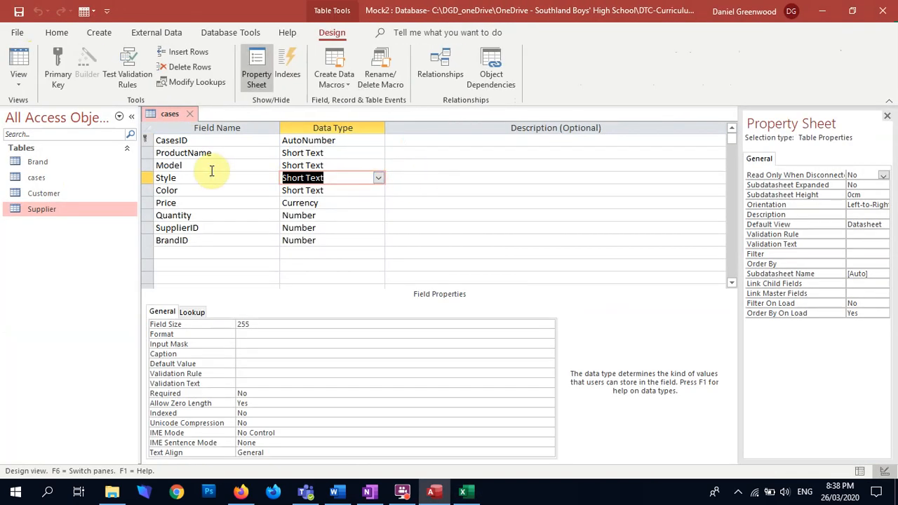
{"action": "left_click", "coordinate": [379, 180]}
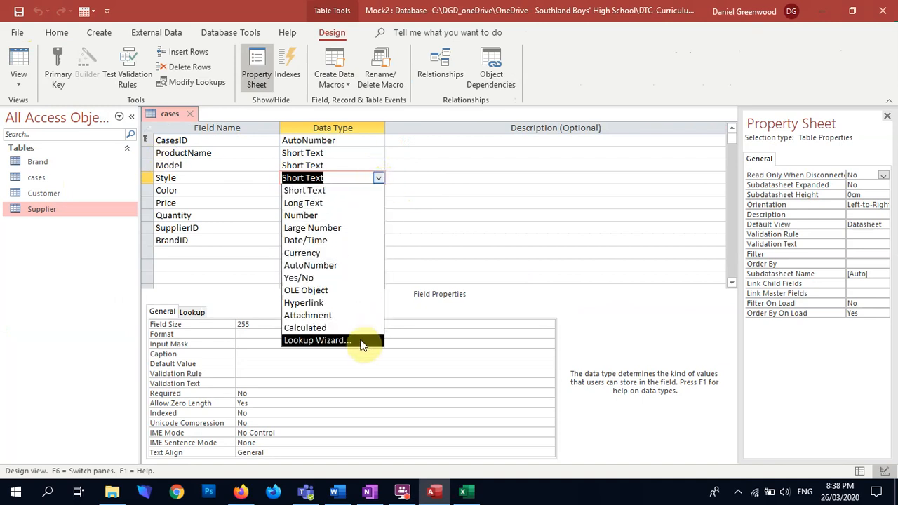
{"action": "left_click", "coordinate": [368, 341]}
{"action": "left_click", "coordinate": [451, 180]}
{"action": "left_click", "coordinate": [518, 288]}
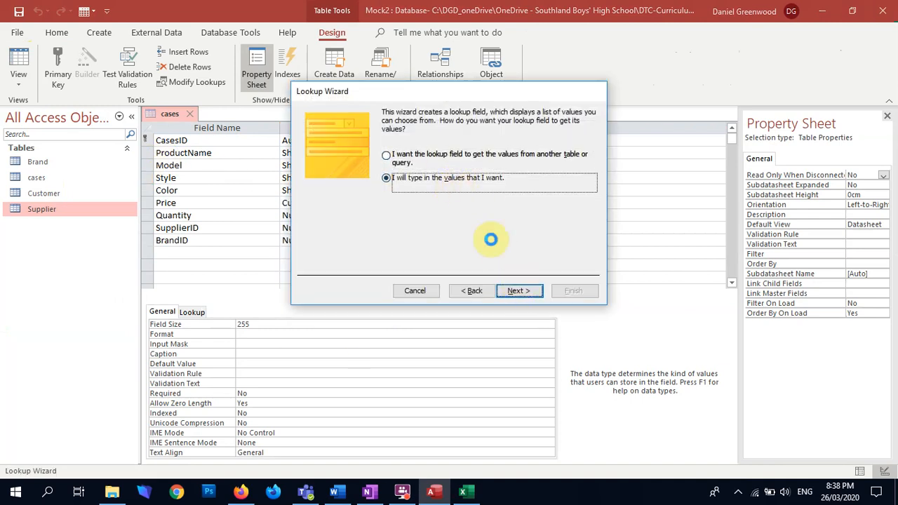
Paste the copied colour values into the Style field's lookup list, finish the wizard and save the cases table
{"action": "left_click", "coordinate": [338, 179]}
{"action": "key", "text": "ctrl+v"}
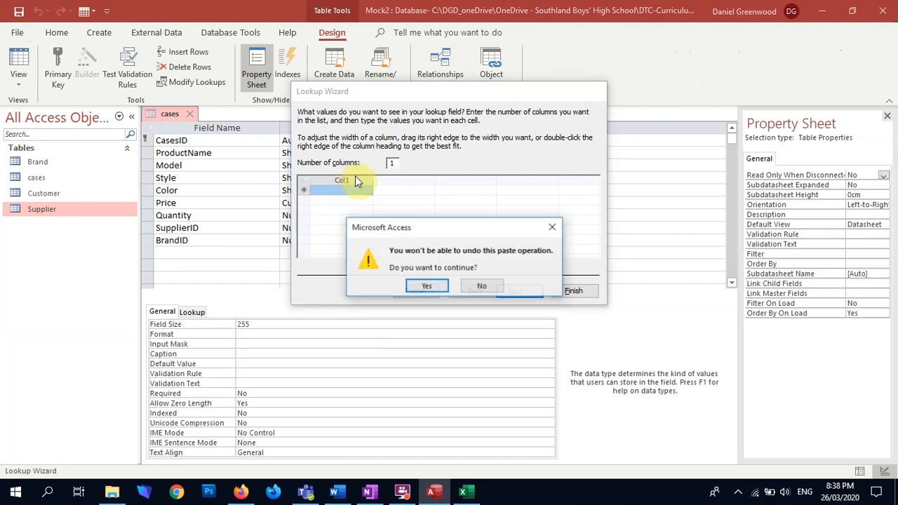
{"action": "left_click", "coordinate": [423, 283]}
{"action": "left_click", "coordinate": [573, 290]}
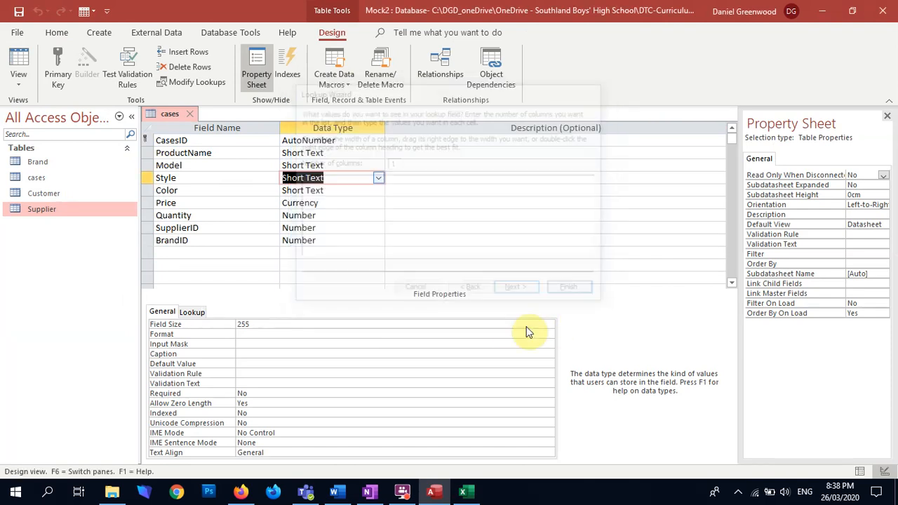
{"action": "left_click", "coordinate": [19, 63]}
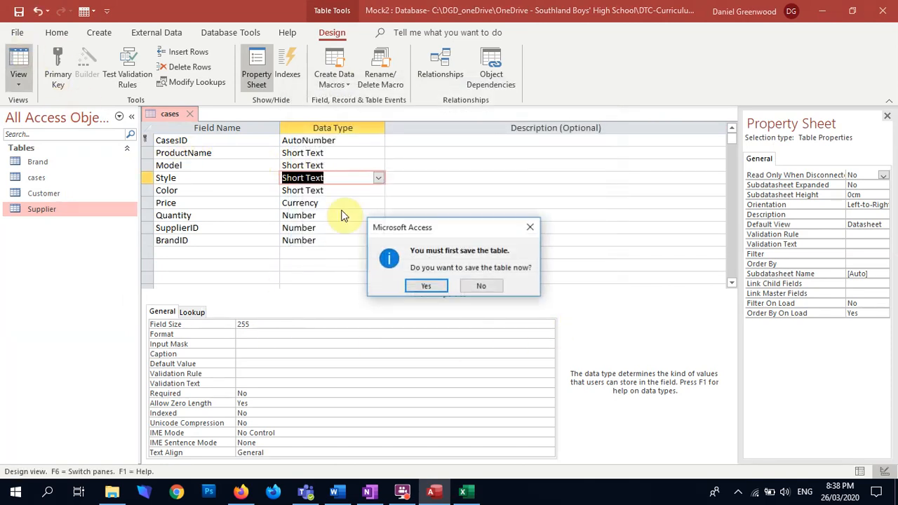
{"action": "left_click", "coordinate": [425, 283]}
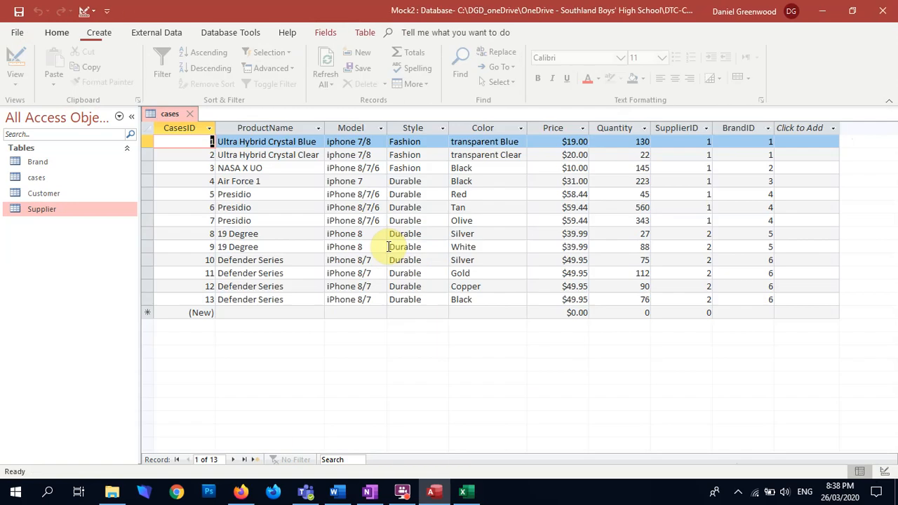
Copy the Model column from the cases table and paste it over the colour values in Excel, accepting the size mismatch
{"action": "left_click", "coordinate": [483, 127]}
{"action": "left_click", "coordinate": [414, 129]}
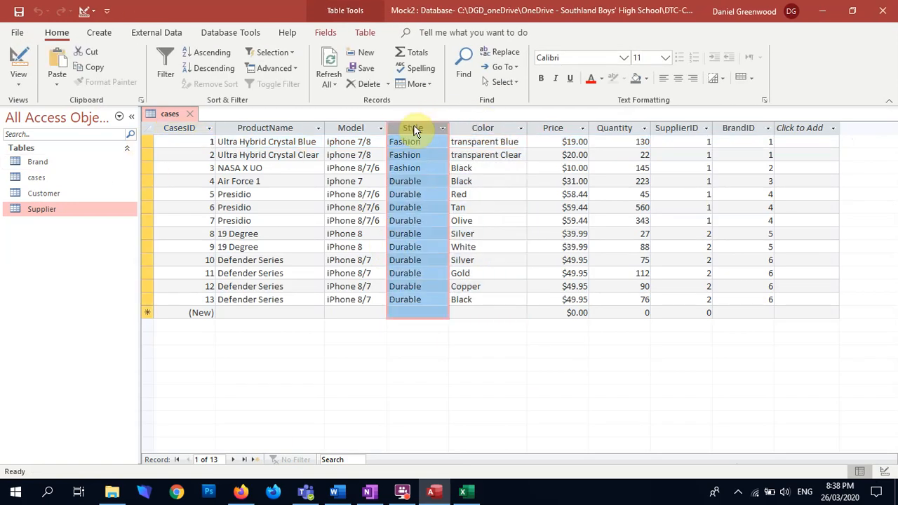
{"action": "left_click", "coordinate": [350, 127]}
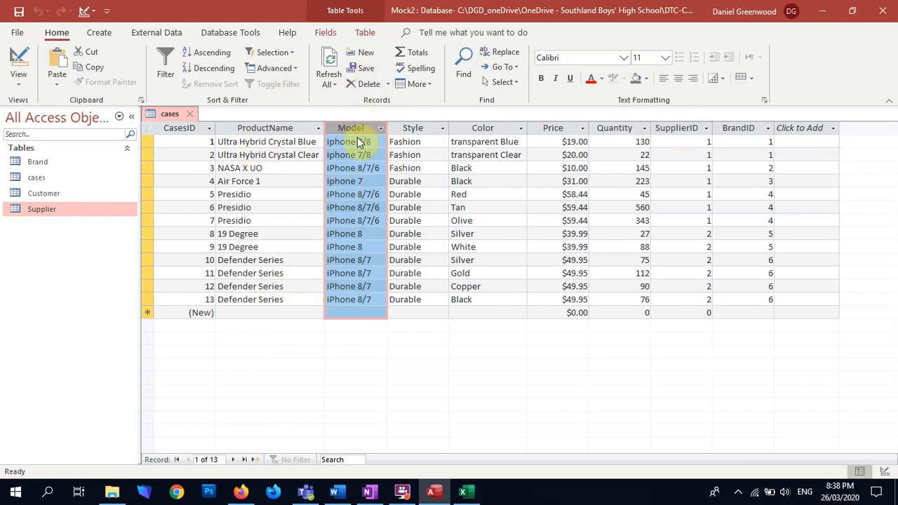
{"action": "key", "text": "alt+Tab"}
{"action": "key", "text": "ctrl+v"}
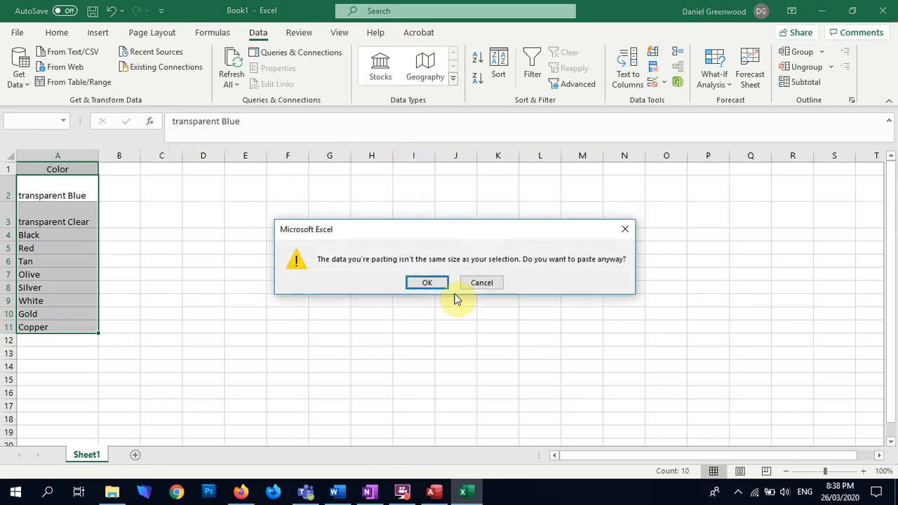
{"action": "left_click", "coordinate": [430, 282]}
Delete row 1 with the leftover Color header from the Excel sheet
{"action": "left_click", "coordinate": [85, 183]}
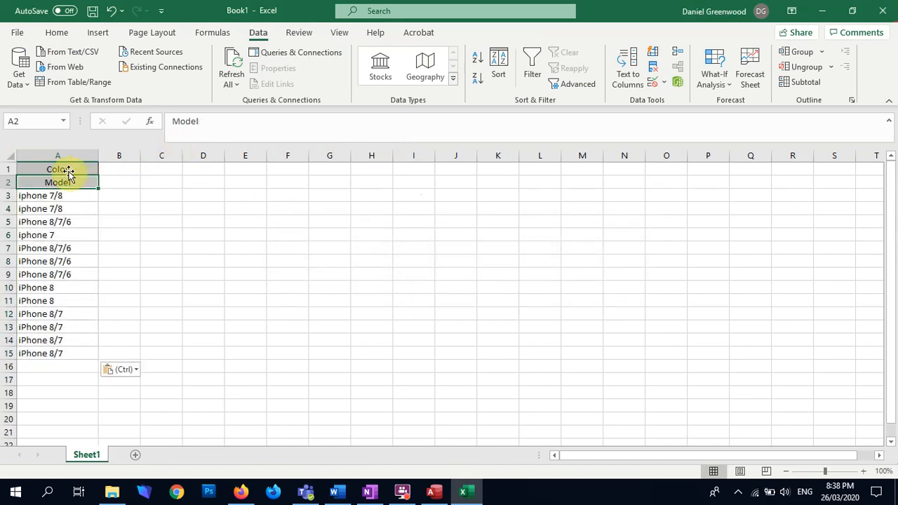
{"action": "left_click", "coordinate": [8, 169]}
{"action": "right_click", "coordinate": [8, 169]}
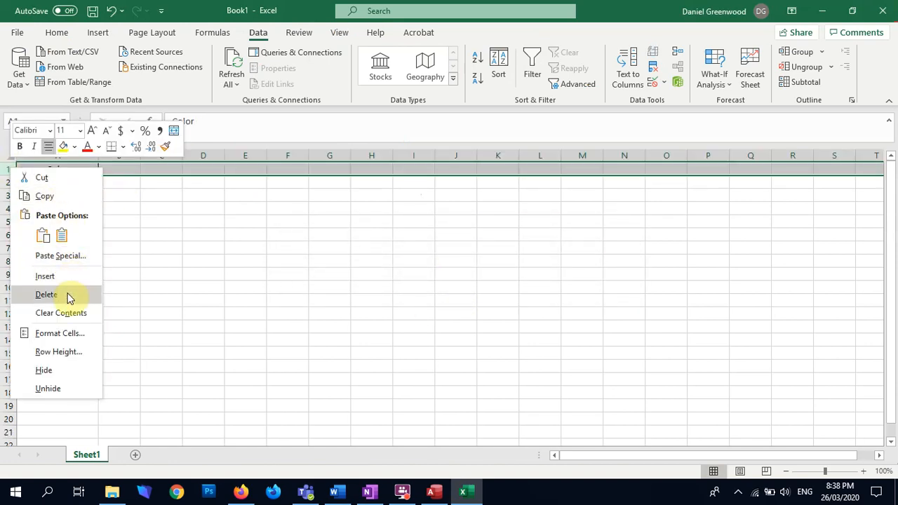
{"action": "left_click", "coordinate": [69, 298]}
Remove the duplicate values from the Model column, then copy the unique model values and switch back to Access
{"action": "left_click", "coordinate": [36, 156]}
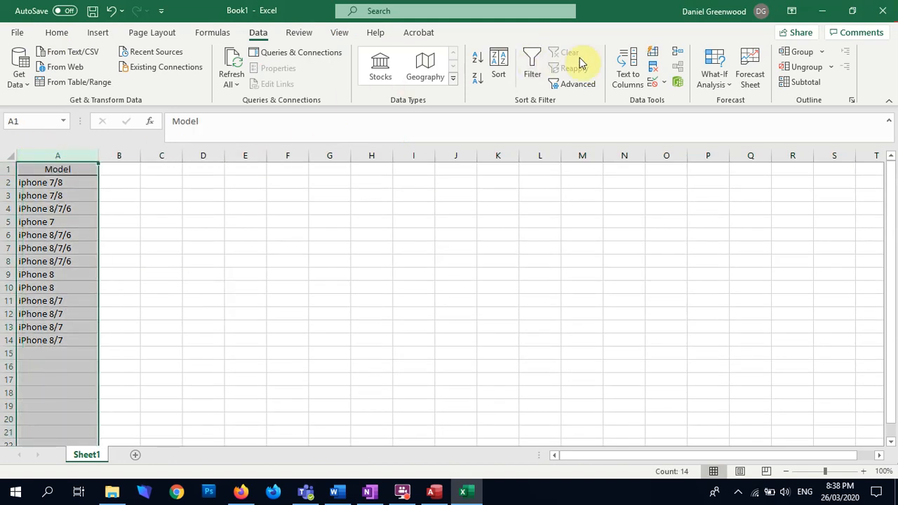
{"action": "left_click", "coordinate": [652, 68]}
{"action": "left_click", "coordinate": [330, 399]}
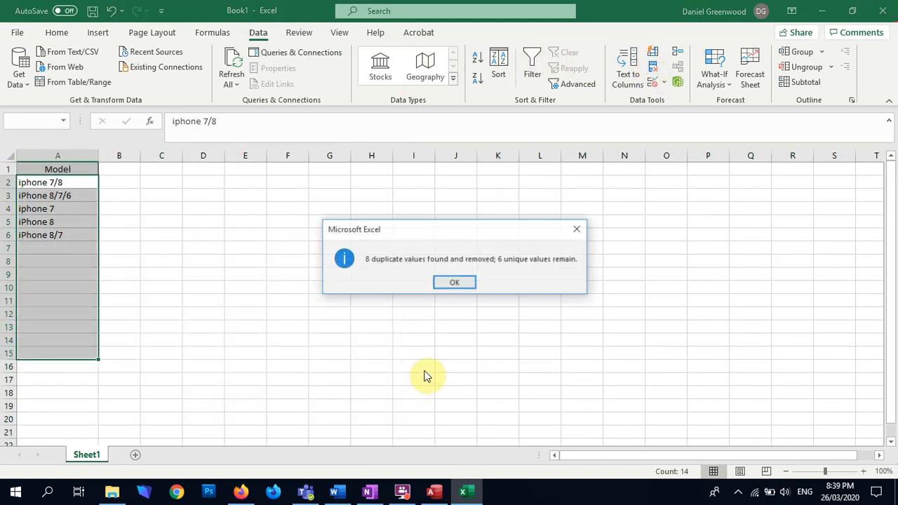
{"action": "left_click", "coordinate": [453, 282]}
{"action": "left_click_drag", "start_coordinate": [48, 182], "coordinate": [43, 235]}
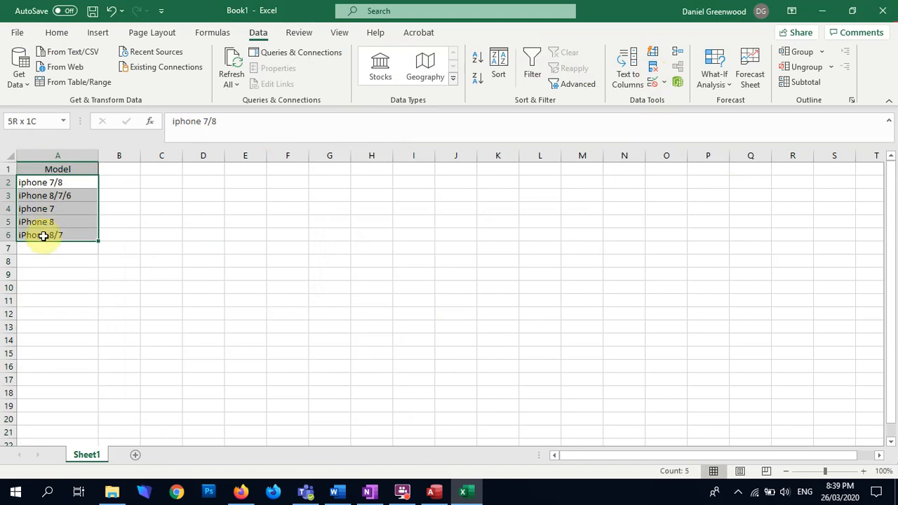
{"action": "key", "text": "alt+Tab"}
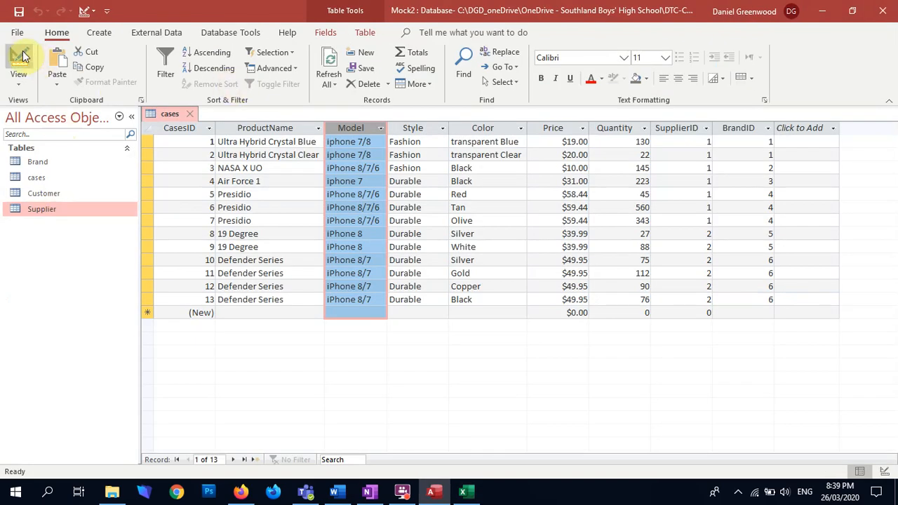
Open the cases table's design and start the Lookup Wizard for the Model field, choosing to type in the values
{"action": "left_click", "coordinate": [31, 61]}
{"action": "left_click", "coordinate": [370, 177]}
{"action": "left_click", "coordinate": [377, 165]}
{"action": "left_click", "coordinate": [354, 327]}
{"action": "left_click", "coordinate": [457, 182]}
{"action": "left_click", "coordinate": [517, 290]}
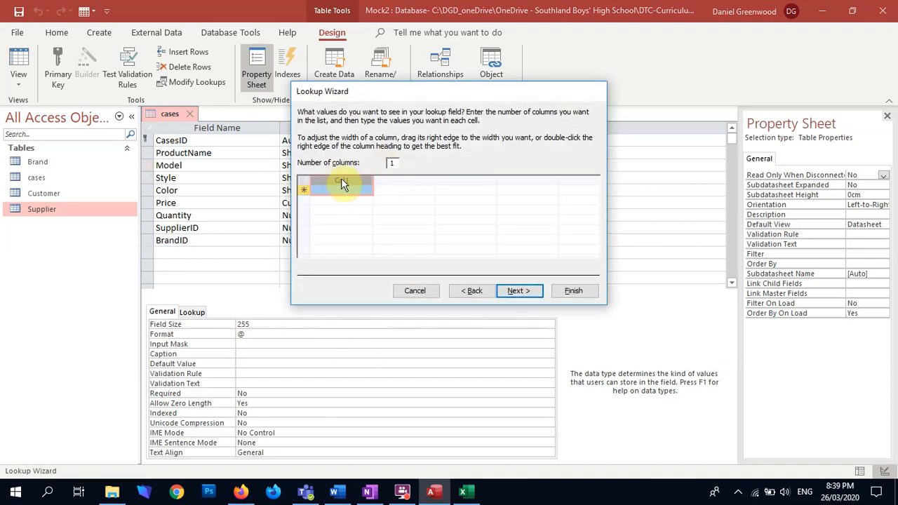
Paste the copied unique model values as the Model lookup list, finish the wizard, and save the cases table on returning to its datasheet
{"action": "key", "text": "ctrl+v"}
{"action": "left_click", "coordinate": [442, 286]}
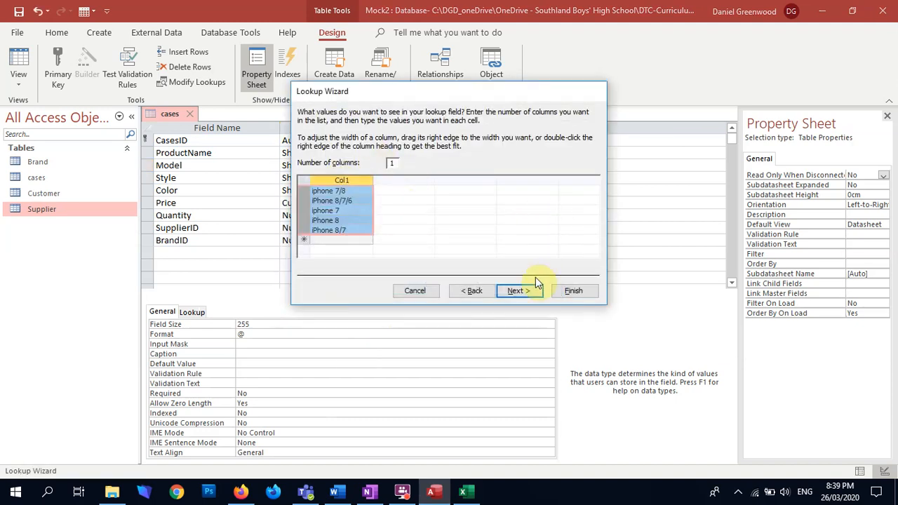
{"action": "left_click", "coordinate": [559, 292]}
{"action": "left_click", "coordinate": [21, 74]}
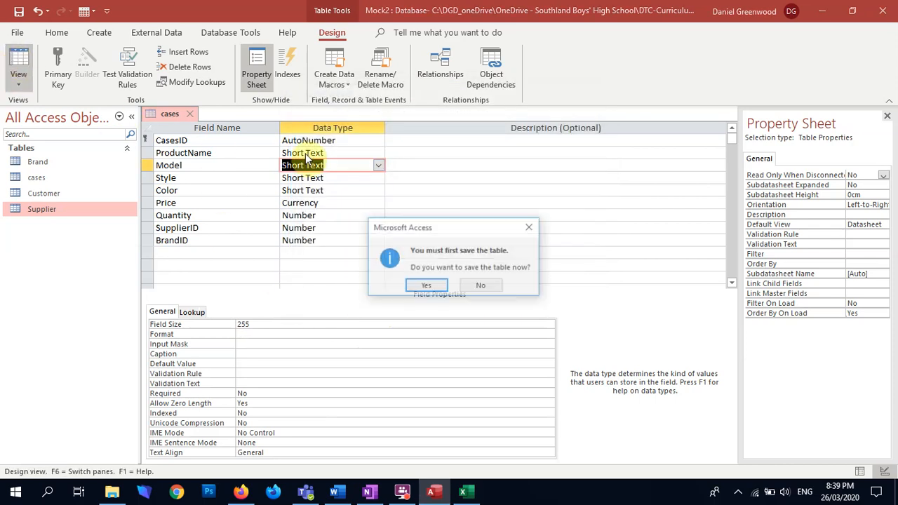
{"action": "left_click", "coordinate": [426, 286]}
Copy the ProductName column from the cases table and paste it over the model values in column A of the Excel sheet
{"action": "left_click", "coordinate": [274, 128]}
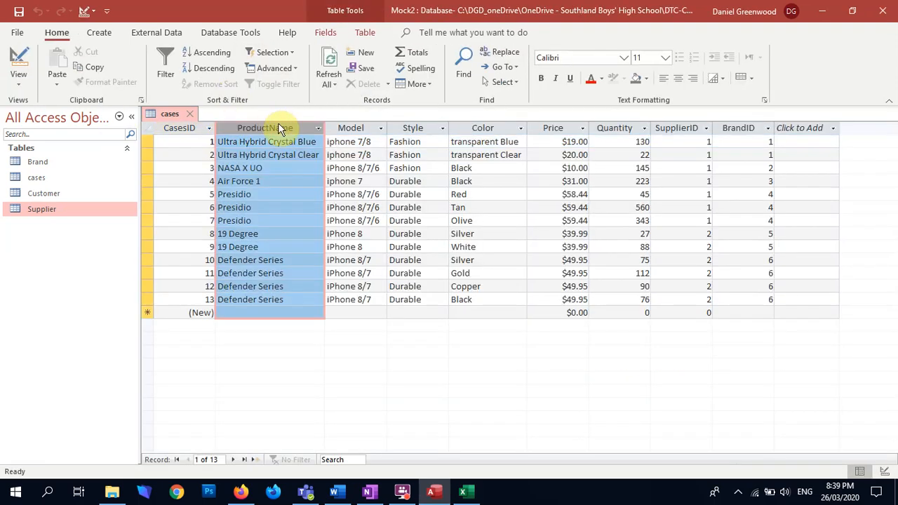
{"action": "key", "text": "alt+Tab"}
{"action": "left_click", "coordinate": [52, 156]}
{"action": "key", "text": "ctrl+v"}
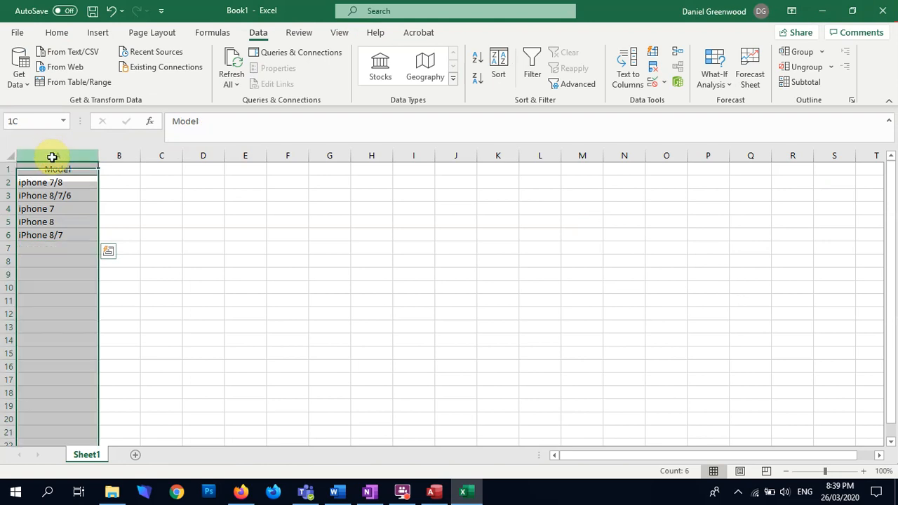
{"action": "left_click", "coordinate": [426, 281]}
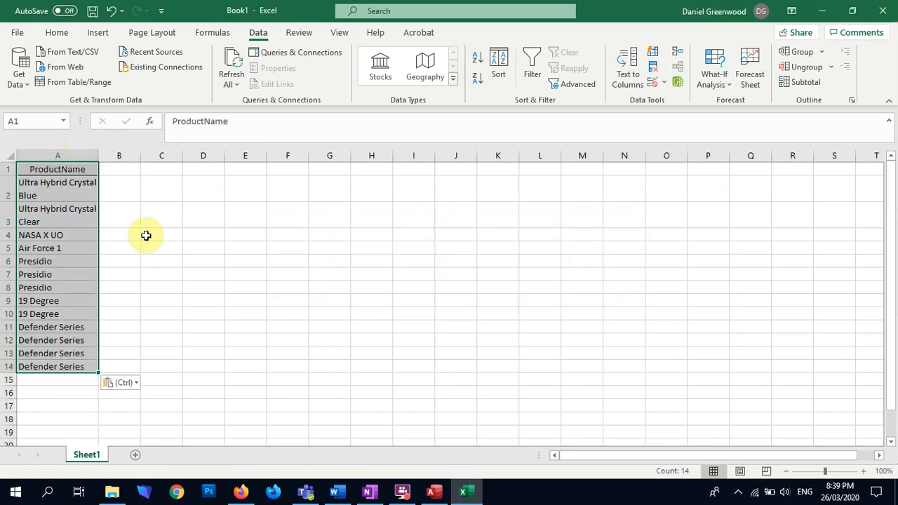
Remove the duplicate values from the ProductName column, then copy the unique product names without the header and switch back to Access
{"action": "left_click", "coordinate": [73, 154]}
{"action": "left_click", "coordinate": [660, 67]}
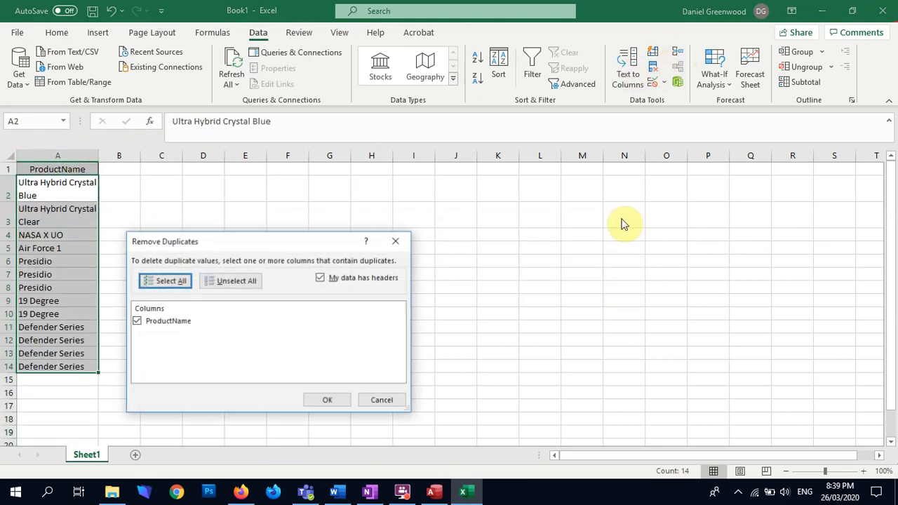
{"action": "left_click", "coordinate": [319, 398]}
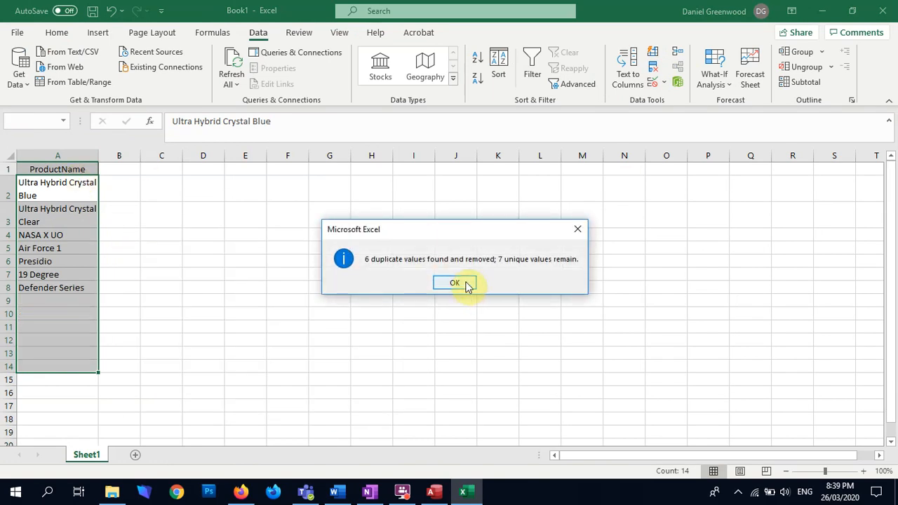
{"action": "left_click", "coordinate": [454, 282]}
{"action": "left_click_drag", "start_coordinate": [92, 193], "coordinate": [70, 293]}
{"action": "key", "text": "ctrl+c"}
{"action": "key", "text": "alt+Tab"}
Open the cases table's design and start the Lookup Wizard for the ProductName field, choosing to type in the values
{"action": "left_click", "coordinate": [18, 60]}
{"action": "left_click", "coordinate": [355, 151]}
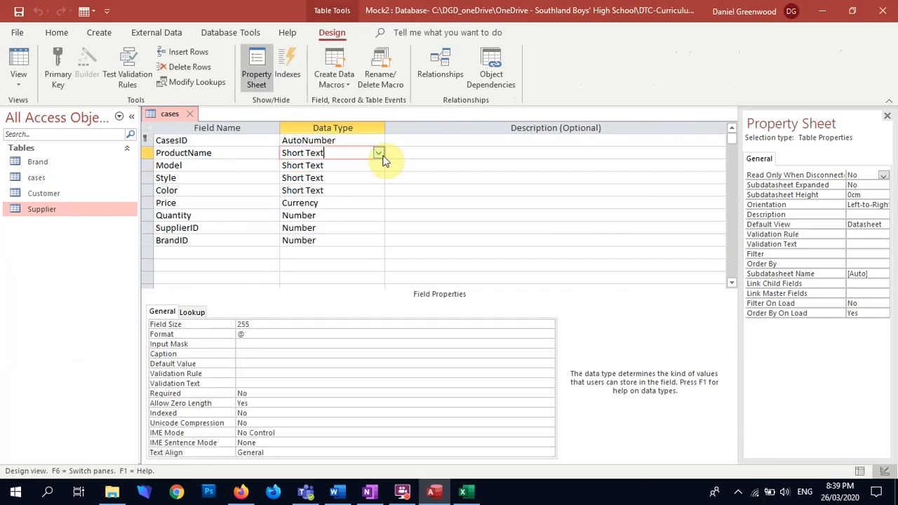
{"action": "left_click", "coordinate": [378, 153]}
{"action": "left_click", "coordinate": [350, 316]}
{"action": "left_click", "coordinate": [421, 178]}
{"action": "left_click", "coordinate": [511, 289]}
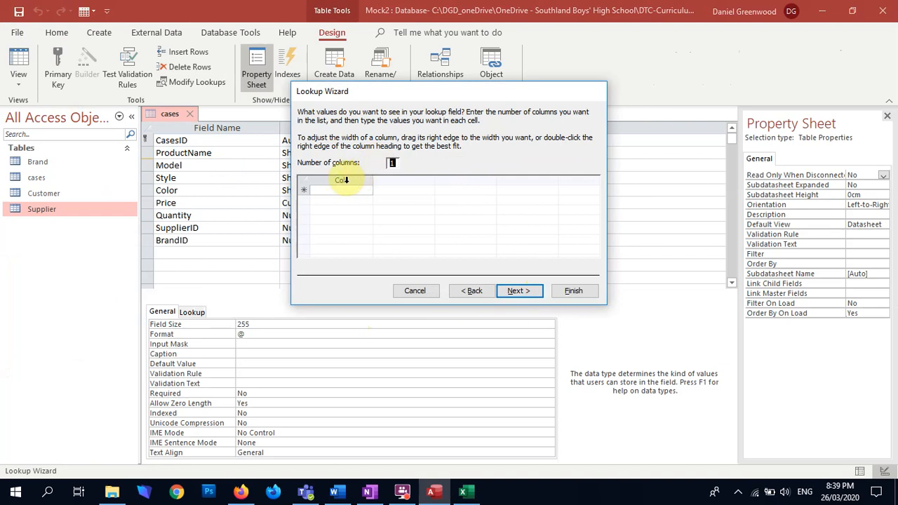
Paste the product names into the lookup list, widen Col1 to fit them, finish the wizard, and save the table for datasheet viewing
{"action": "left_click", "coordinate": [346, 180]}
{"action": "key", "text": "ctrl+v"}
{"action": "left_click", "coordinate": [429, 286]}
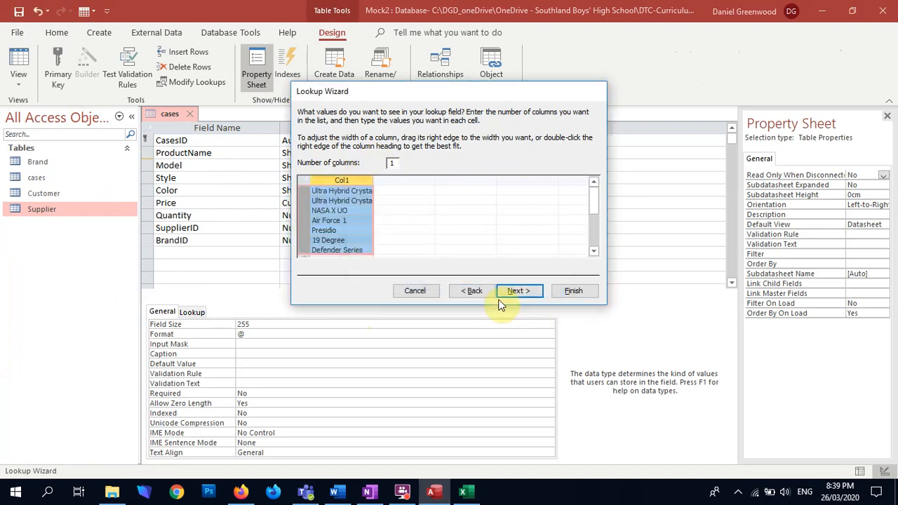
{"action": "left_click_drag", "start_coordinate": [374, 181], "coordinate": [412, 243]}
{"action": "left_click_drag", "start_coordinate": [409, 178], "coordinate": [396, 179]}
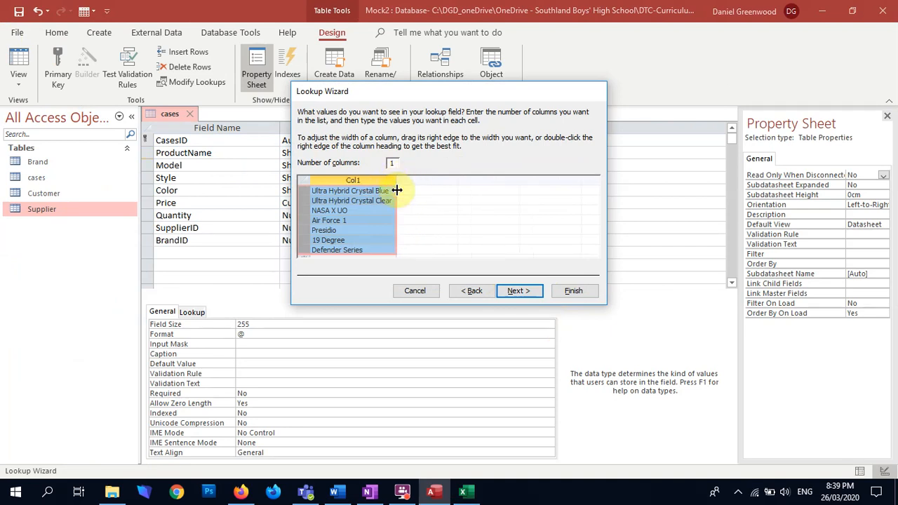
{"action": "left_click", "coordinate": [571, 292]}
{"action": "left_click", "coordinate": [17, 62]}
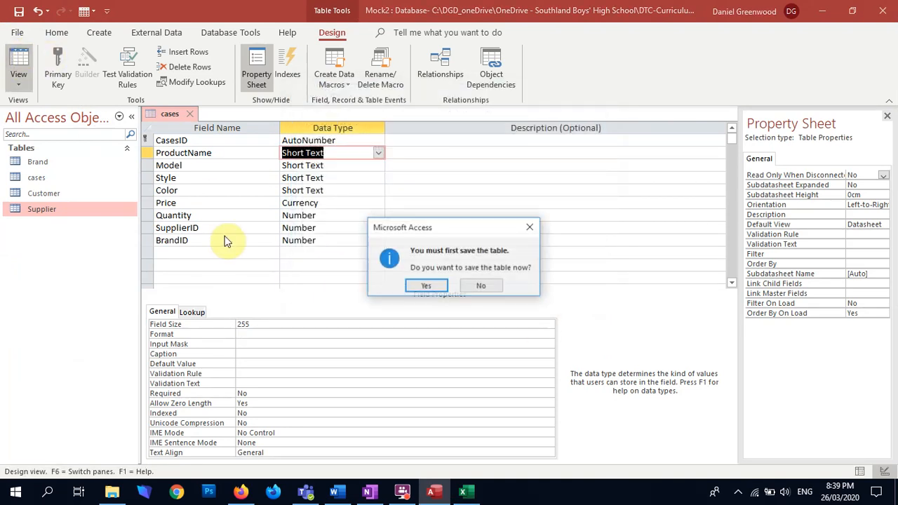
{"action": "left_click", "coordinate": [441, 288]}
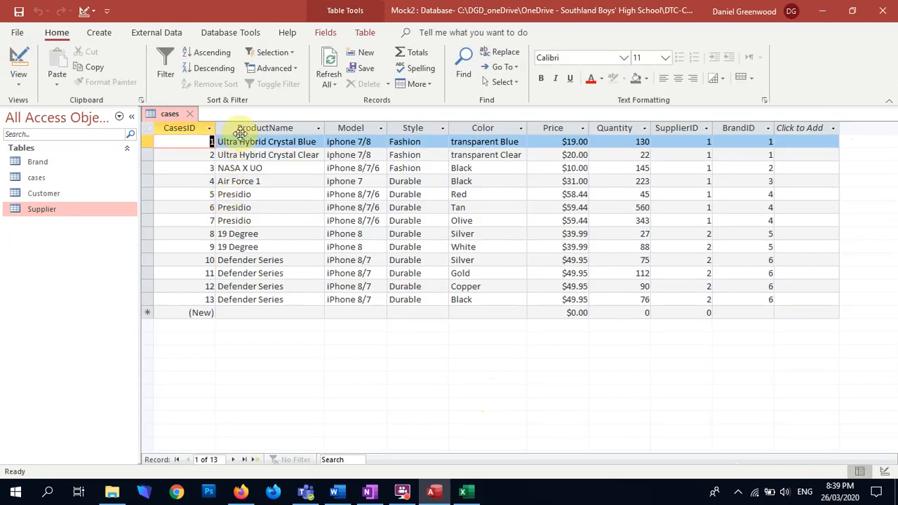
Check the ProductName lookup list in the first record of the cases table
{"action": "left_click", "coordinate": [292, 144]}
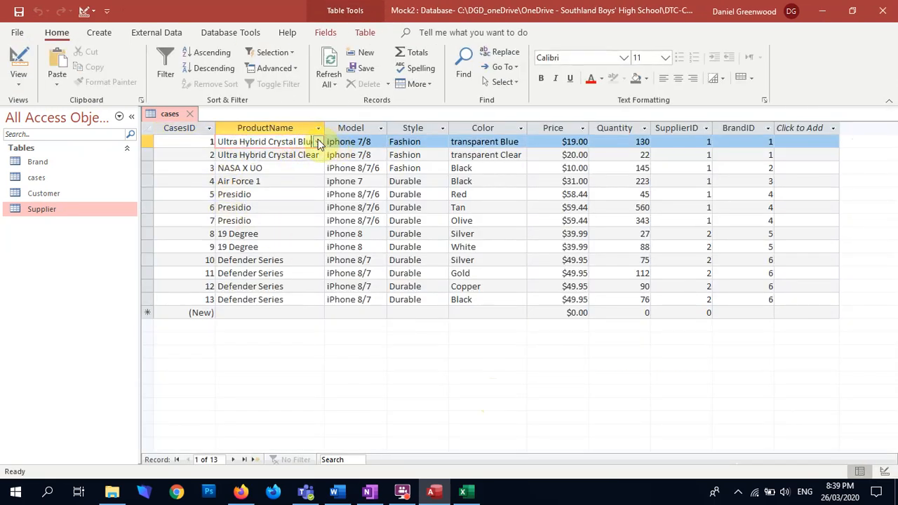
{"action": "left_click", "coordinate": [318, 142]}
{"action": "left_click", "coordinate": [338, 113]}
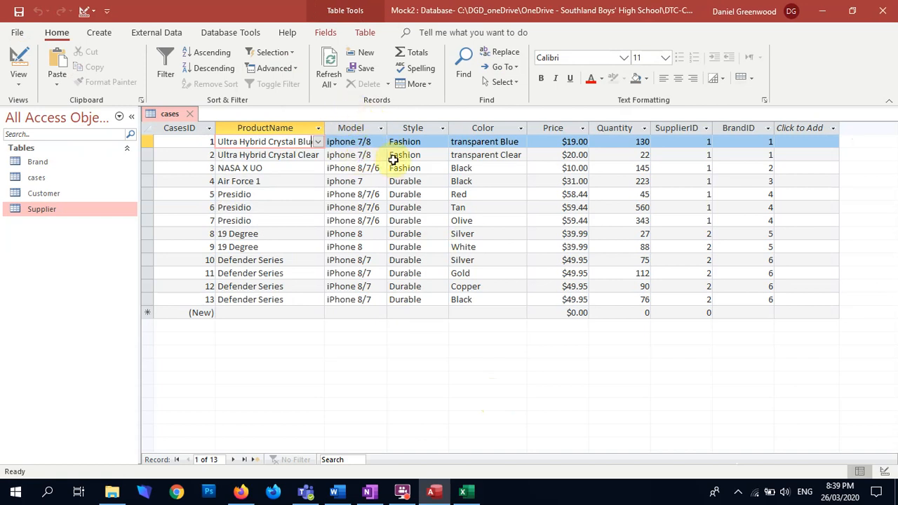
Set the ProductName field size to 25 and accept the shorter size
{"action": "left_click", "coordinate": [287, 127]}
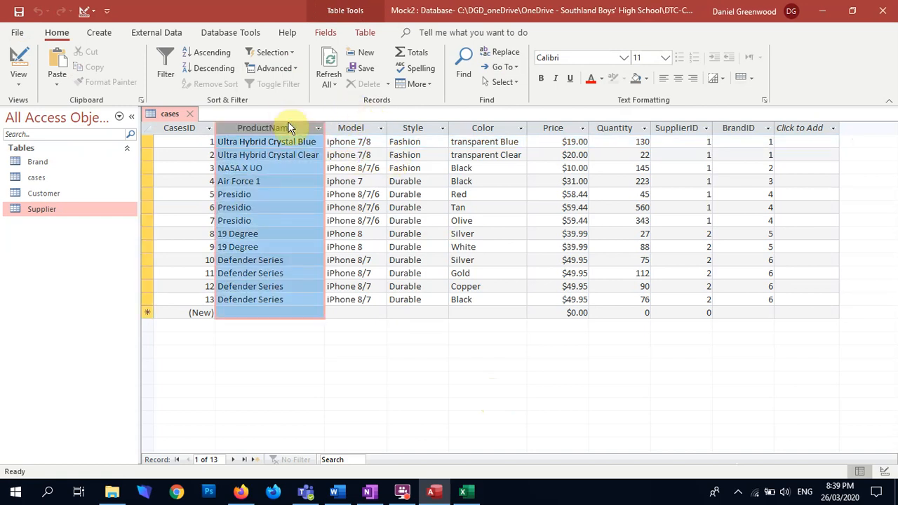
{"action": "left_click", "coordinate": [322, 33]}
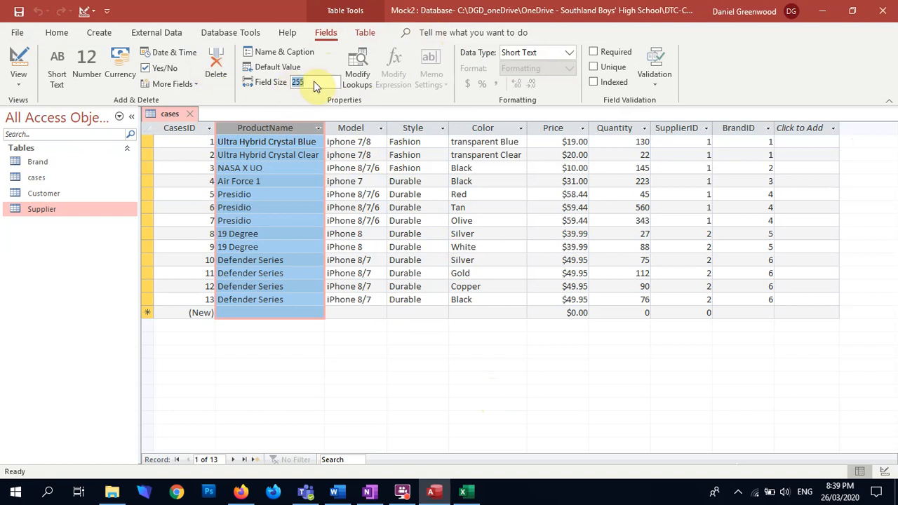
{"action": "left_click", "coordinate": [315, 82]}
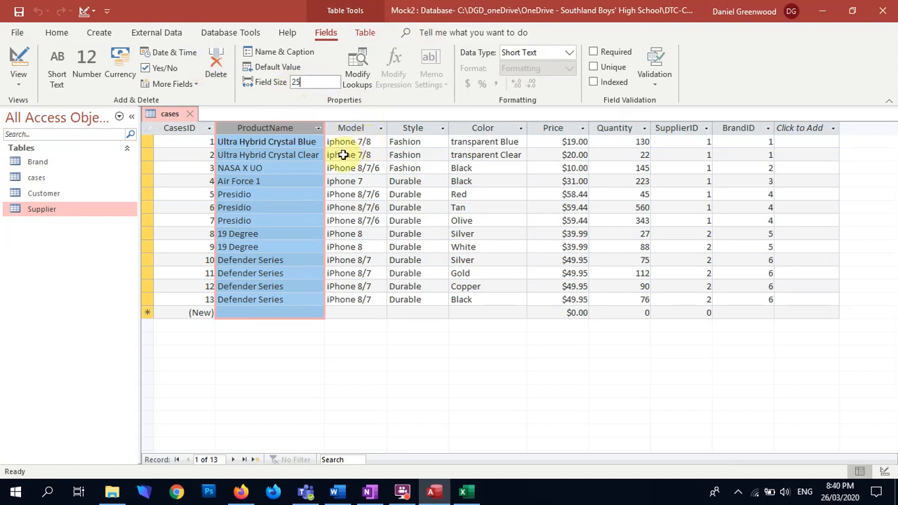
{"action": "left_click", "coordinate": [491, 314]}
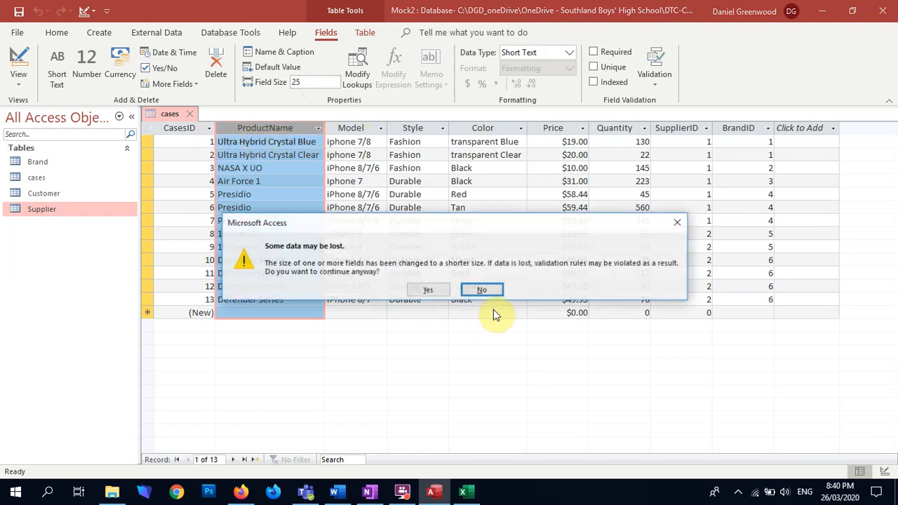
{"action": "left_click", "coordinate": [427, 236]}
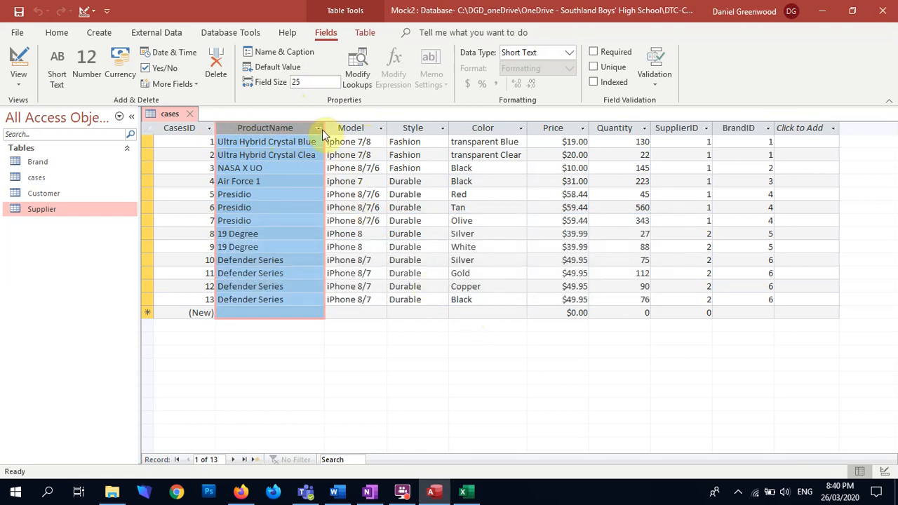
Widen the ProductName column, set its field size to 30, and correct record 2's product name to Ultra Hybrid Crystal Clear
{"action": "left_click_drag", "start_coordinate": [325, 122], "coordinate": [373, 128]}
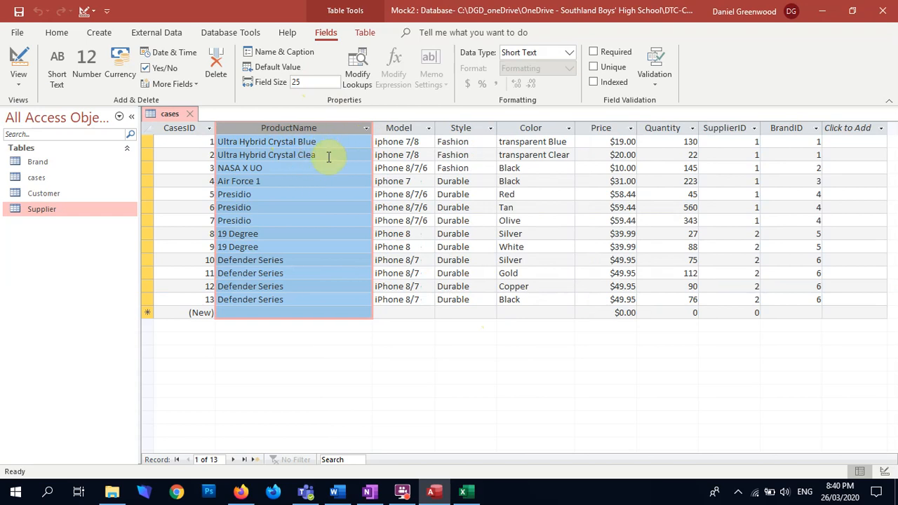
{"action": "left_click", "coordinate": [306, 82]}
{"action": "type", "text": "30"}
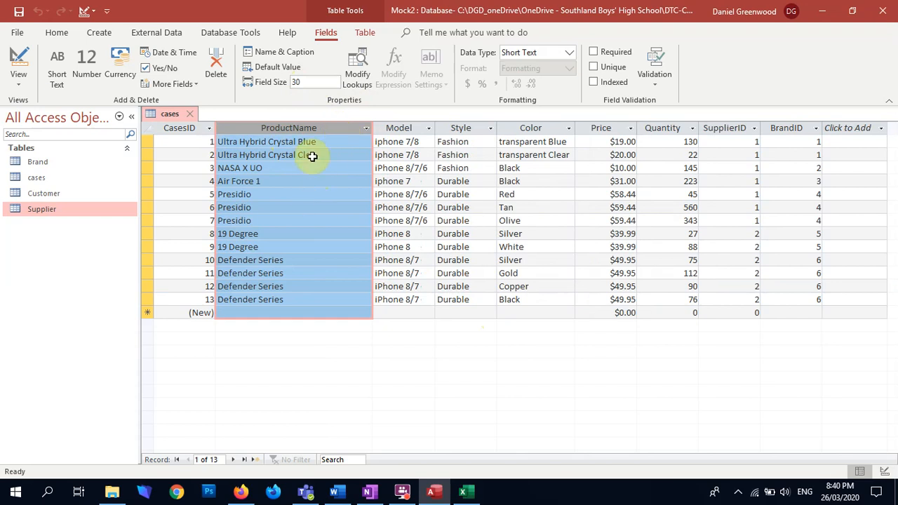
{"action": "left_click", "coordinate": [313, 154]}
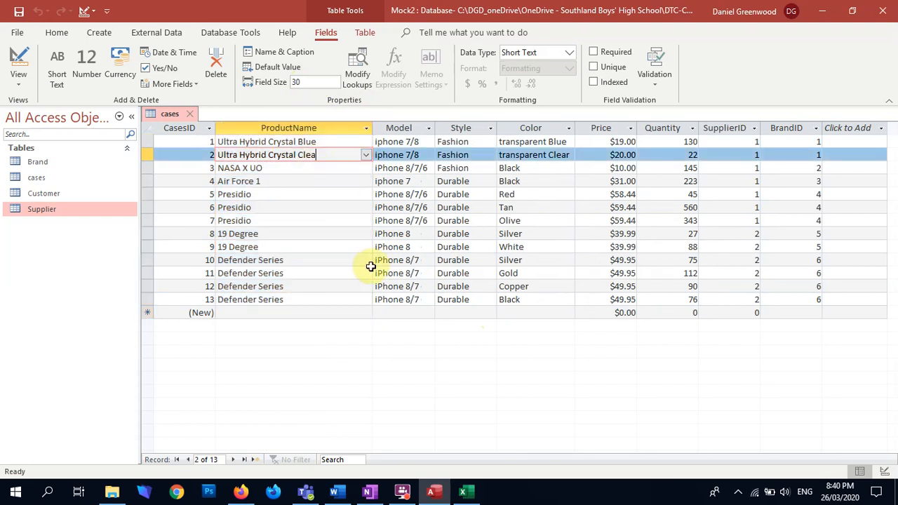
{"action": "left_click", "coordinate": [328, 207]}
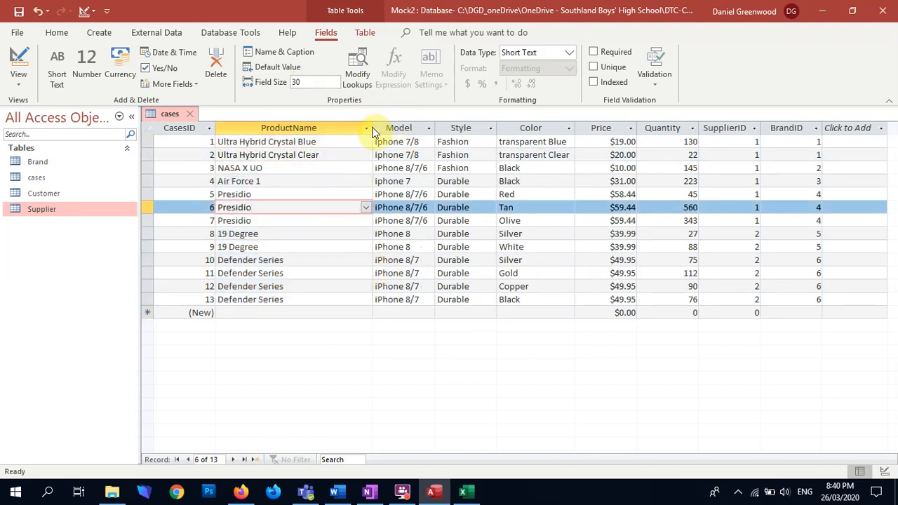
Narrow the ProductName column and choose Ultra Hybrid Crystal Clear from the lookup list for record 2
{"action": "left_click_drag", "start_coordinate": [373, 127], "coordinate": [339, 127]}
{"action": "left_click", "coordinate": [327, 155]}
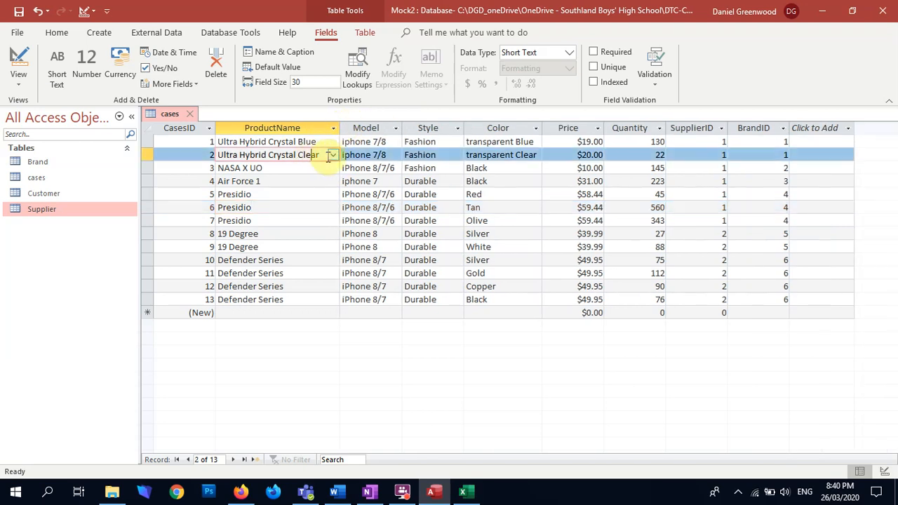
{"action": "left_click", "coordinate": [333, 155]}
{"action": "left_click", "coordinate": [270, 180]}
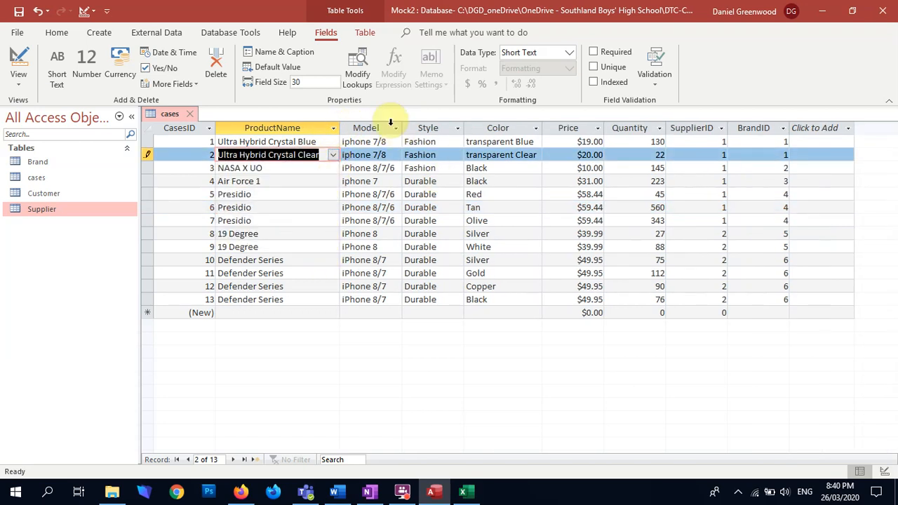
Set the Model field size to 25 and accept the shorter size
{"action": "left_click", "coordinate": [390, 125]}
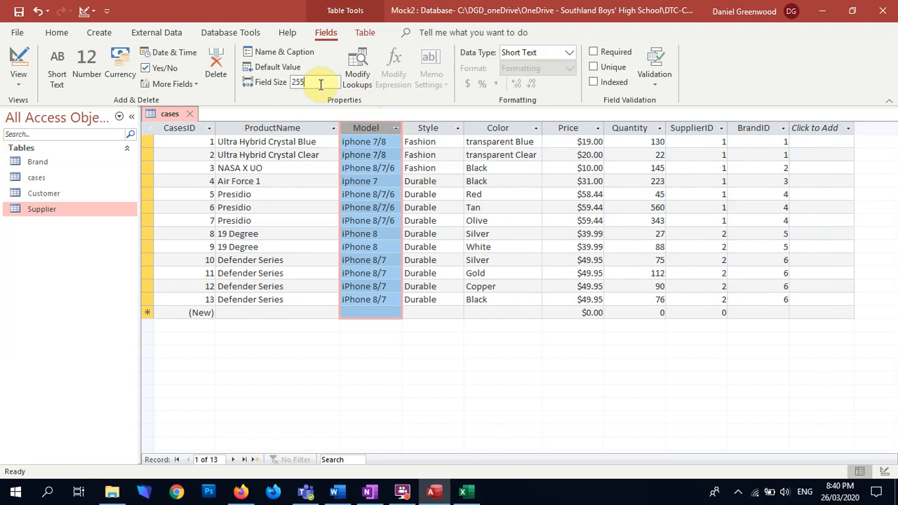
{"action": "type", "text": "25"}
{"action": "key", "text": "Return"}
{"action": "left_click", "coordinate": [428, 290]}
Set the Style field size to 25 and accept the shorter size
{"action": "left_click", "coordinate": [428, 128]}
{"action": "left_click", "coordinate": [329, 81]}
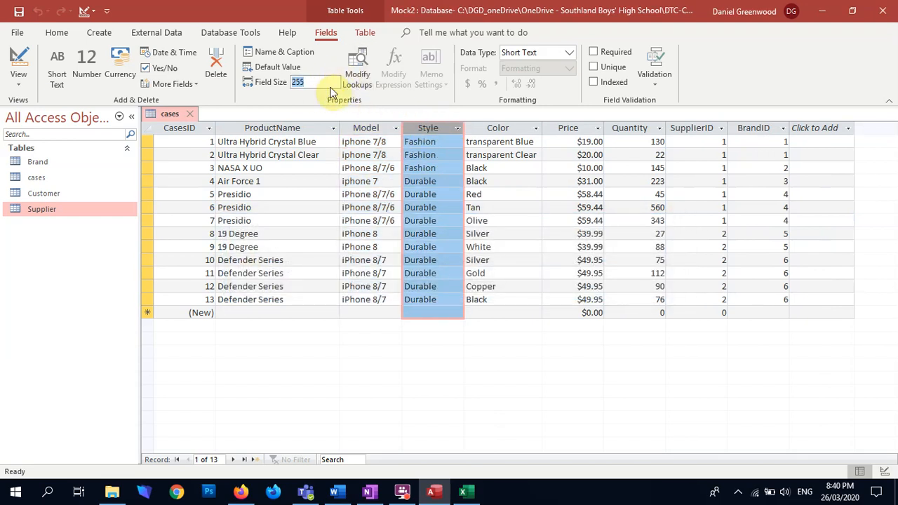
{"action": "type", "text": "25"}
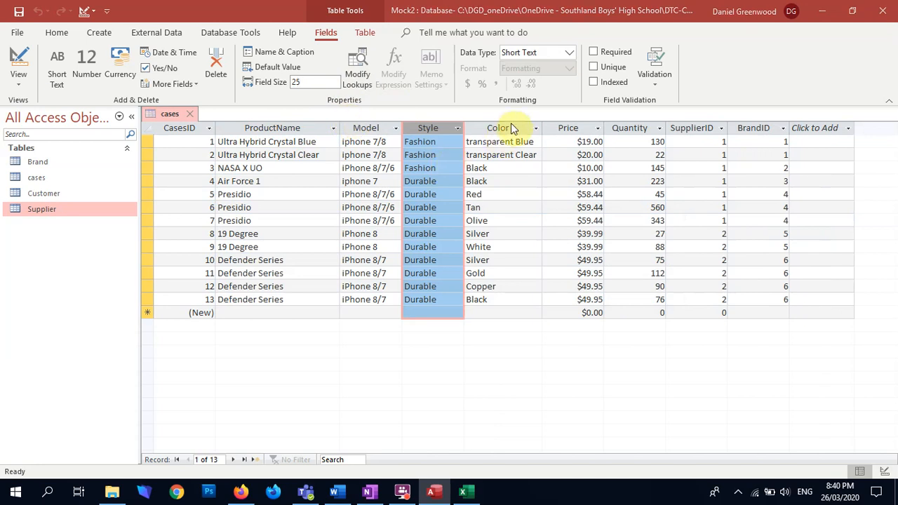
{"action": "left_click", "coordinate": [513, 125]}
{"action": "key", "text": "Left"}
{"action": "key", "text": "Return"}
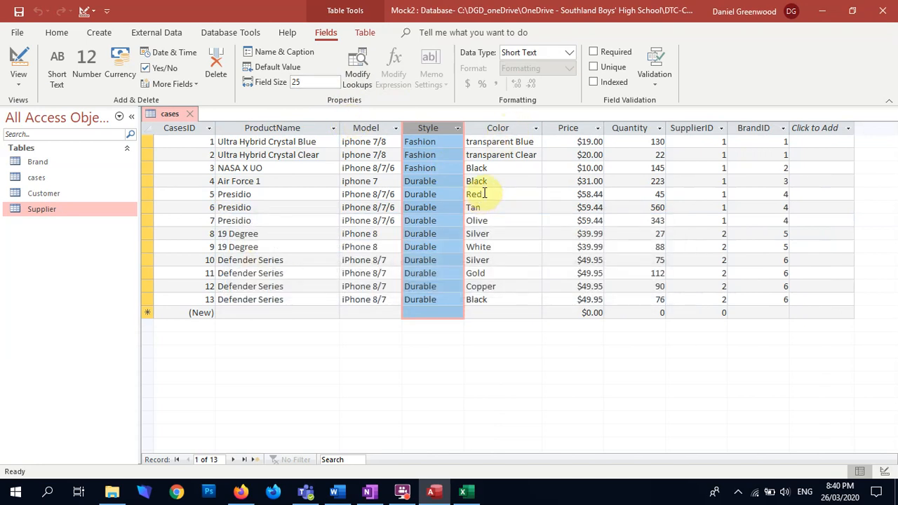
Set the Color field size to 30 and accept the shorter size
{"action": "left_click", "coordinate": [494, 129]}
{"action": "left_click", "coordinate": [337, 84]}
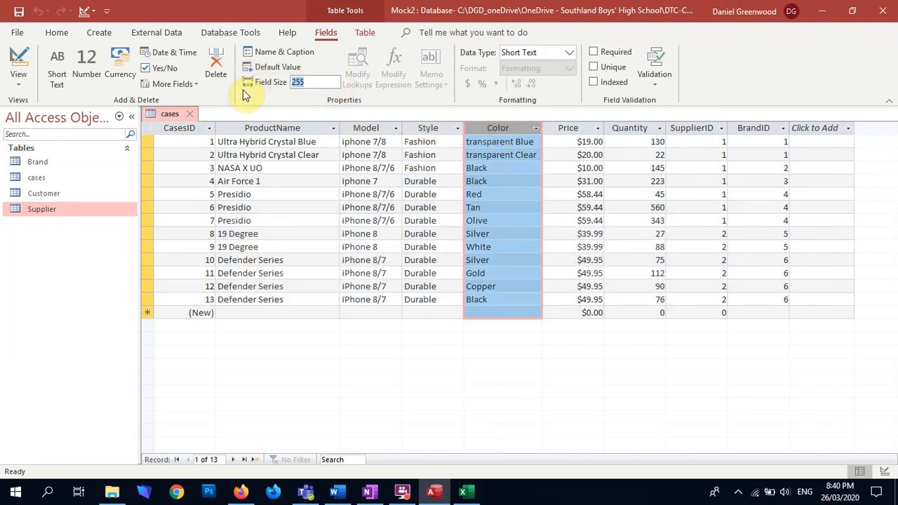
{"action": "type", "text": "30"}
{"action": "key", "text": "Return"}
{"action": "key", "text": "Left"}
{"action": "key", "text": "Return"}
Examine the field size and format settings of the Price, Quantity, SupplierID and BrandID fields
{"action": "left_click", "coordinate": [573, 129]}
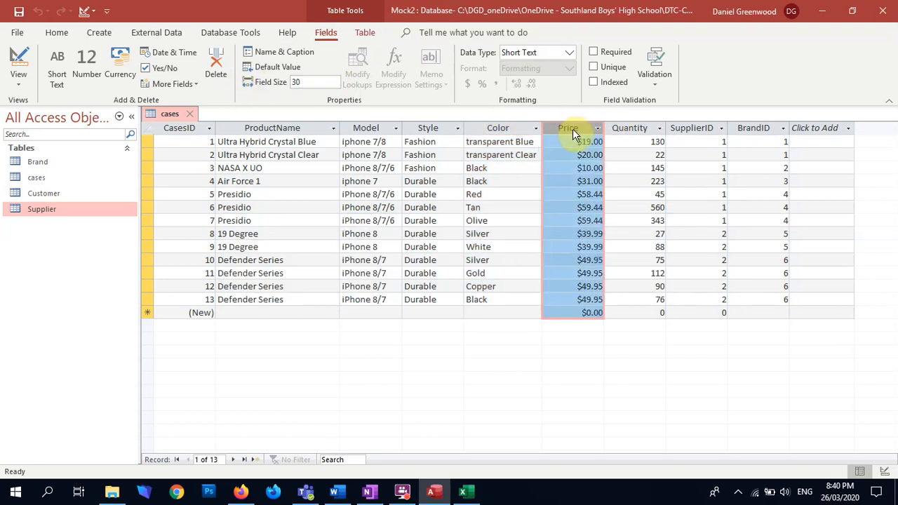
{"action": "left_click", "coordinate": [628, 127]}
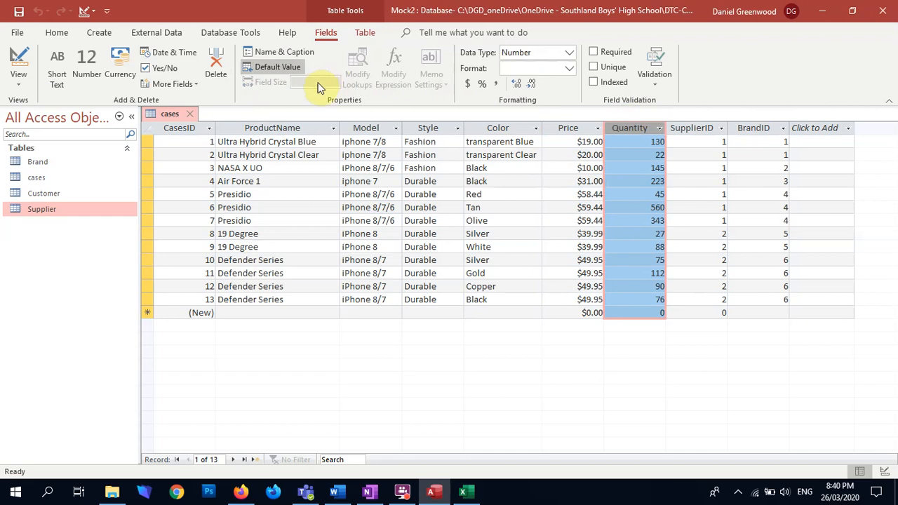
{"action": "left_click", "coordinate": [698, 127]}
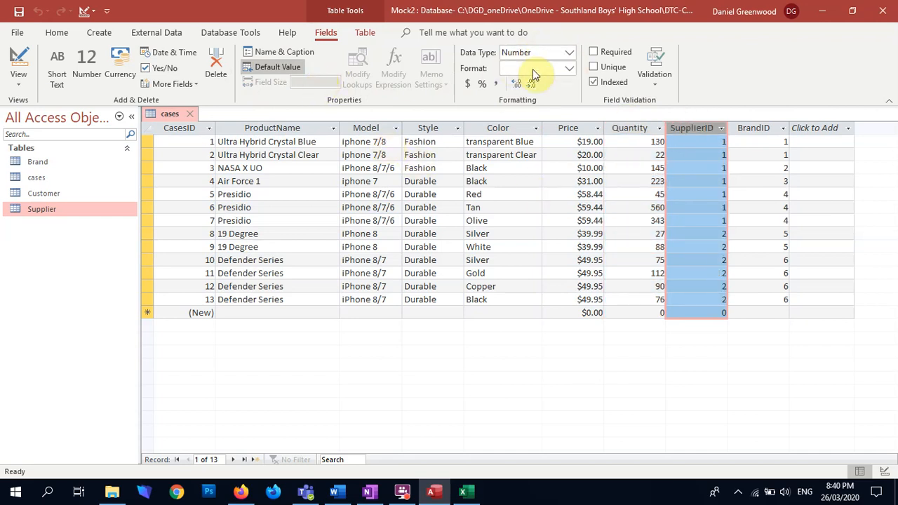
{"action": "left_click", "coordinate": [755, 129]}
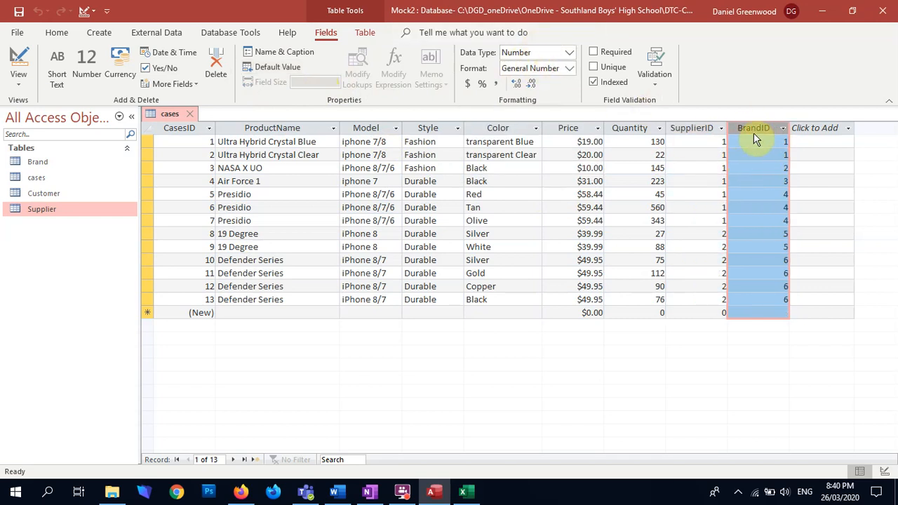
{"action": "left_click", "coordinate": [463, 494]}
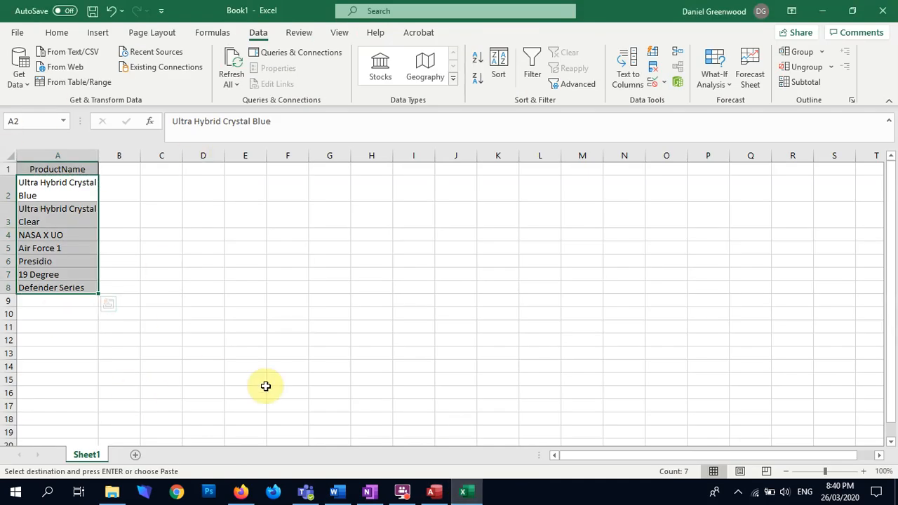
{"action": "left_click", "coordinate": [434, 491]}
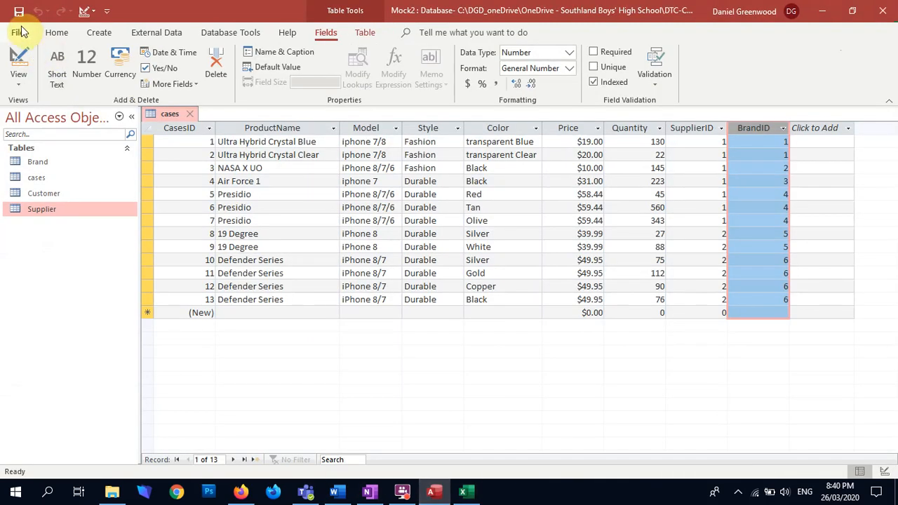
{"action": "left_click", "coordinate": [156, 33]}
{"action": "left_click", "coordinate": [23, 67]}
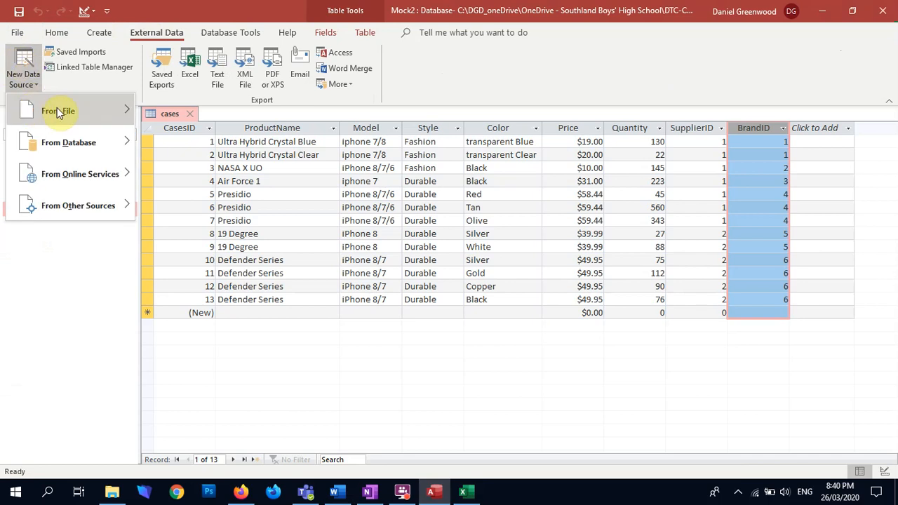
{"action": "mouse_move", "coordinate": [119, 112]}
{"action": "left_click", "coordinate": [512, 114]}
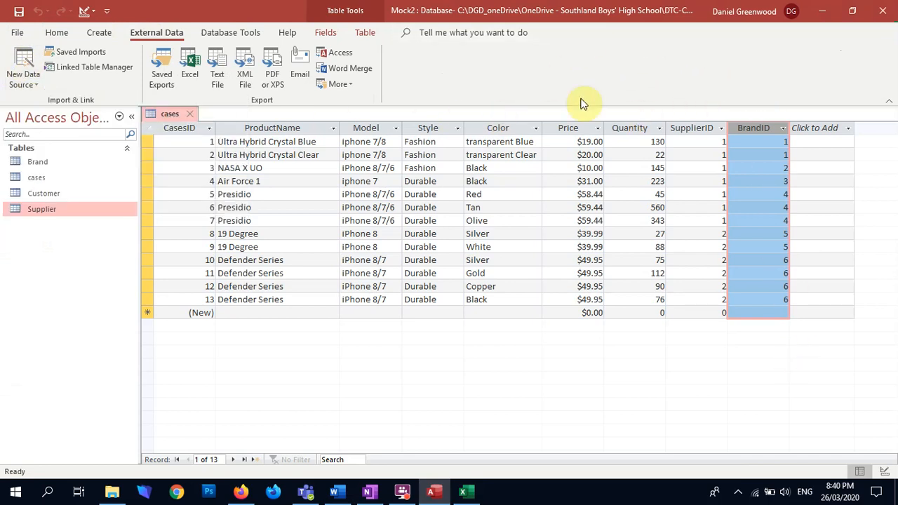
{"action": "left_click", "coordinate": [325, 33]}
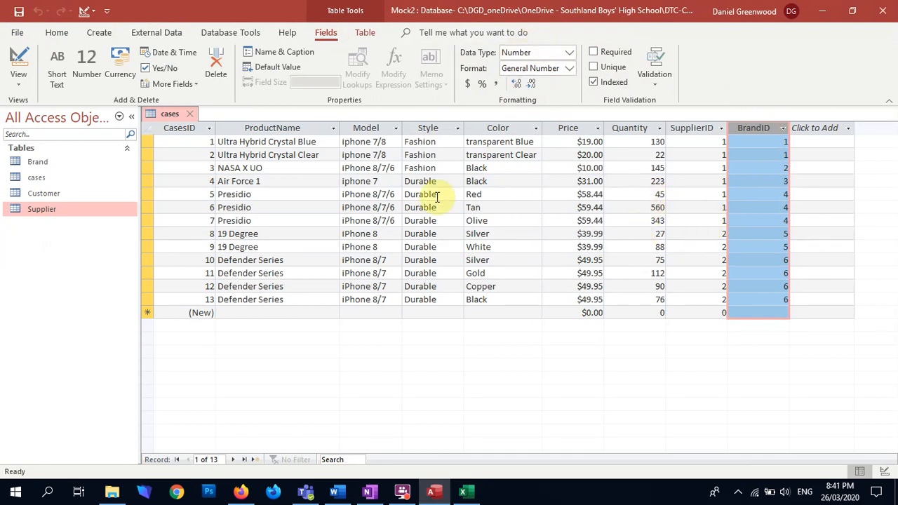
Open the Customer table, set the First Name field size to 25 and accept the shorter size
{"action": "left_click", "coordinate": [39, 195]}
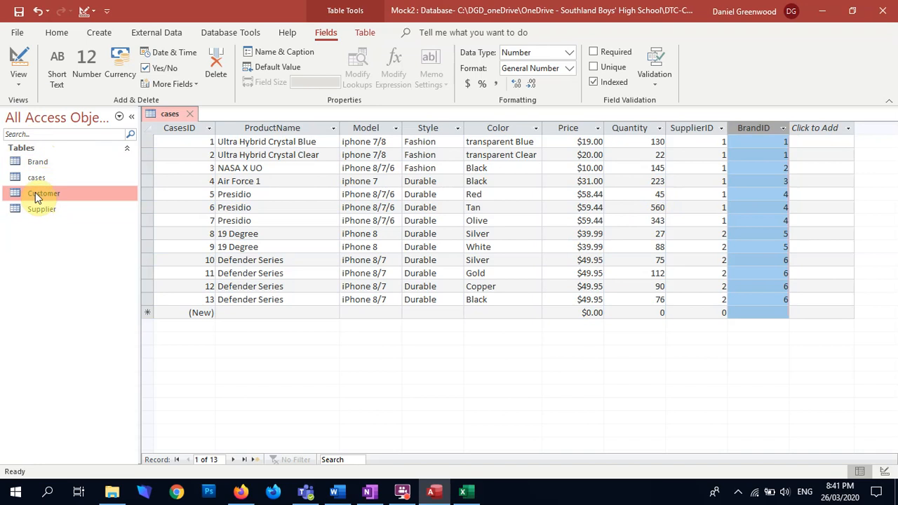
{"action": "double_click", "coordinate": [35, 192]}
{"action": "left_click", "coordinate": [245, 128]}
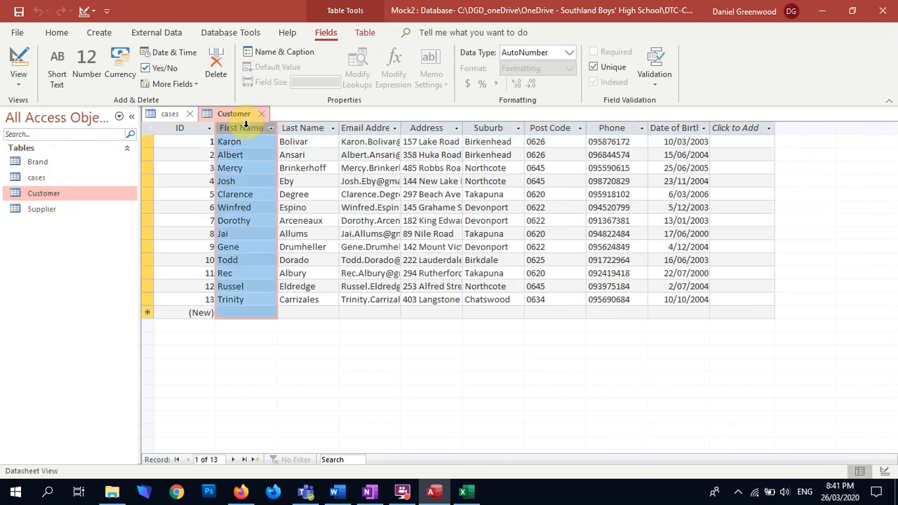
{"action": "key", "text": "BackSpace"}
{"action": "left_click", "coordinate": [321, 128]}
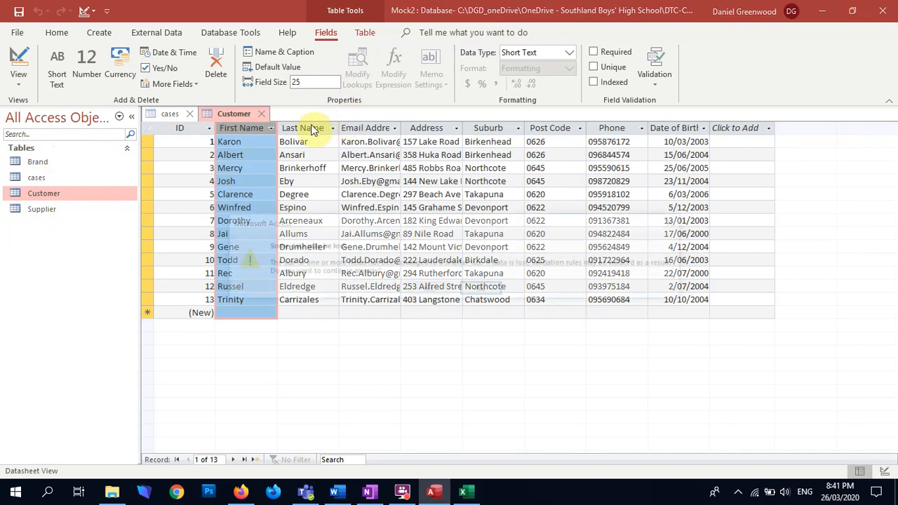
{"action": "left_click", "coordinate": [428, 288]}
Set the Customer table's Last Name field size to 25 and accept the shorter size
{"action": "left_click", "coordinate": [311, 127]}
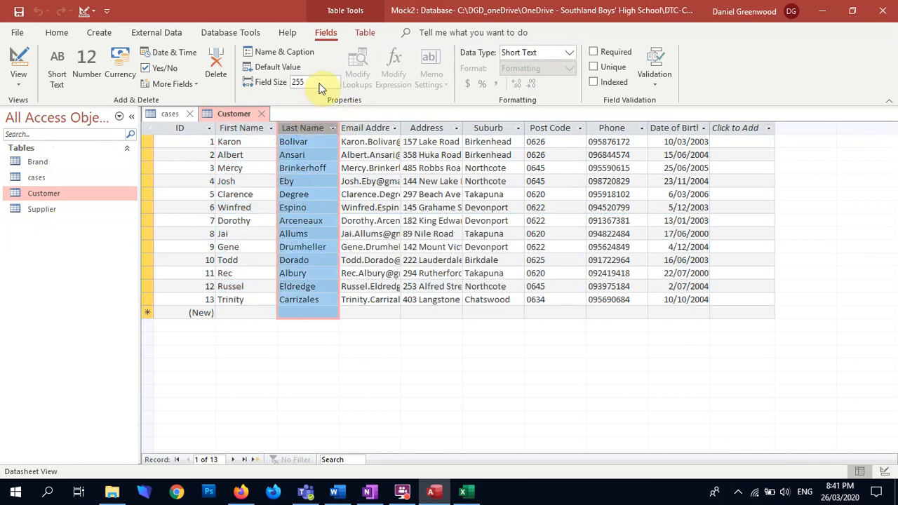
{"action": "key", "text": "BackSpace"}
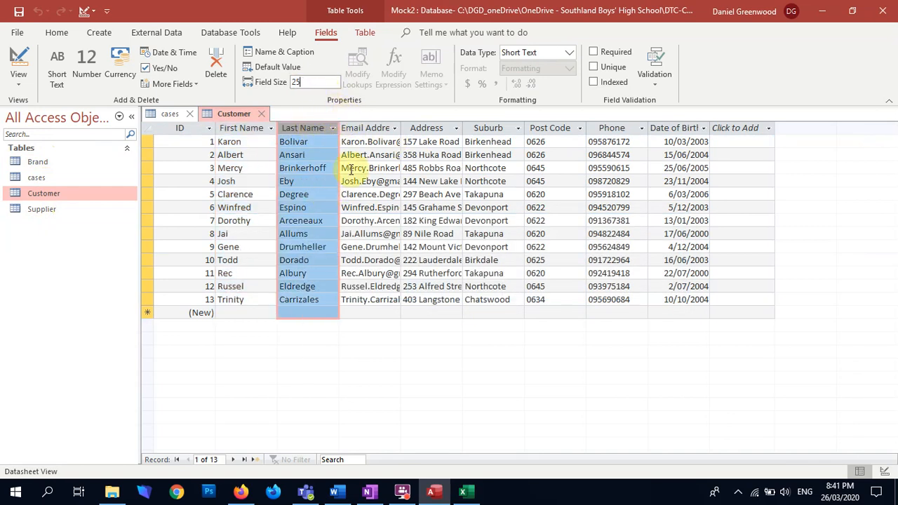
{"action": "left_click", "coordinate": [361, 160]}
{"action": "left_click", "coordinate": [427, 290]}
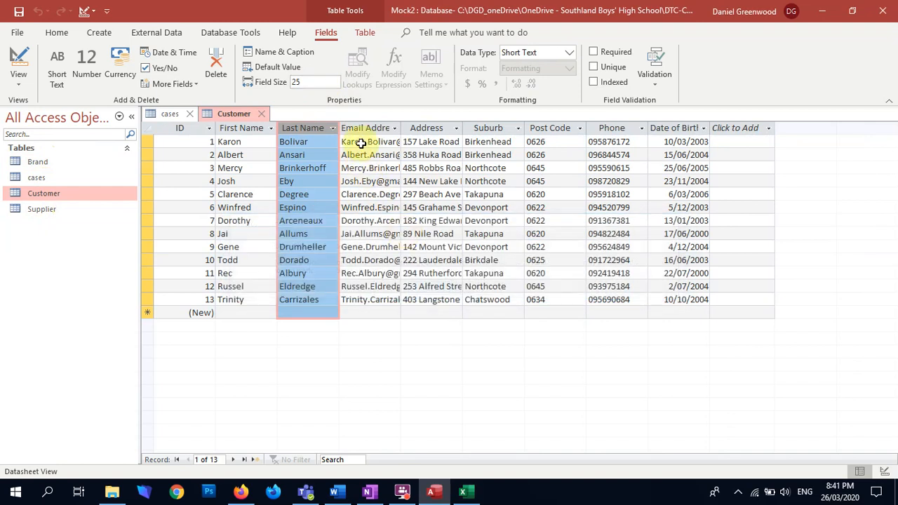
Widen the Email Address column to fit its contents, then shorten its field size and accept the change
{"action": "left_click", "coordinate": [384, 128]}
{"action": "double_click", "coordinate": [404, 123]}
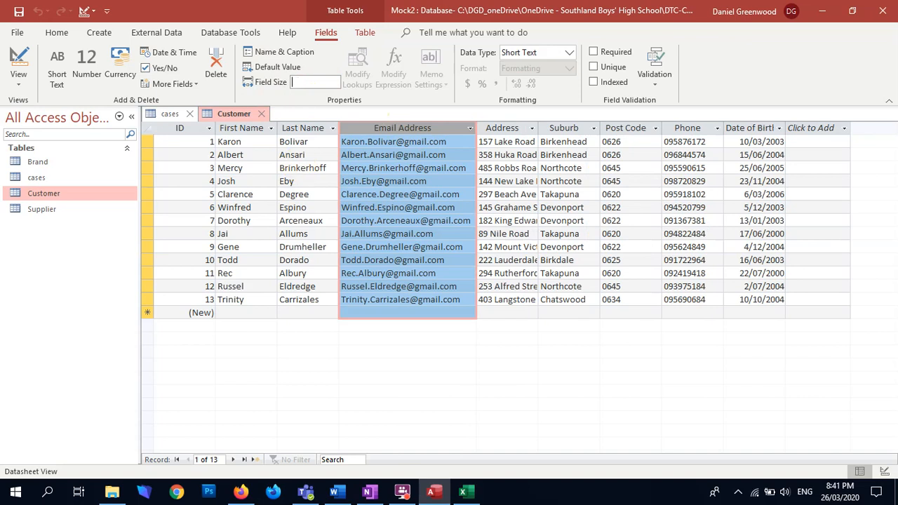
{"action": "key", "text": "Return"}
{"action": "key", "text": "Left"}
{"action": "key", "text": "Return"}
Widen the Address column to fit its contents, set its field size to 45 and accept the shorter size
{"action": "left_click", "coordinate": [524, 128]}
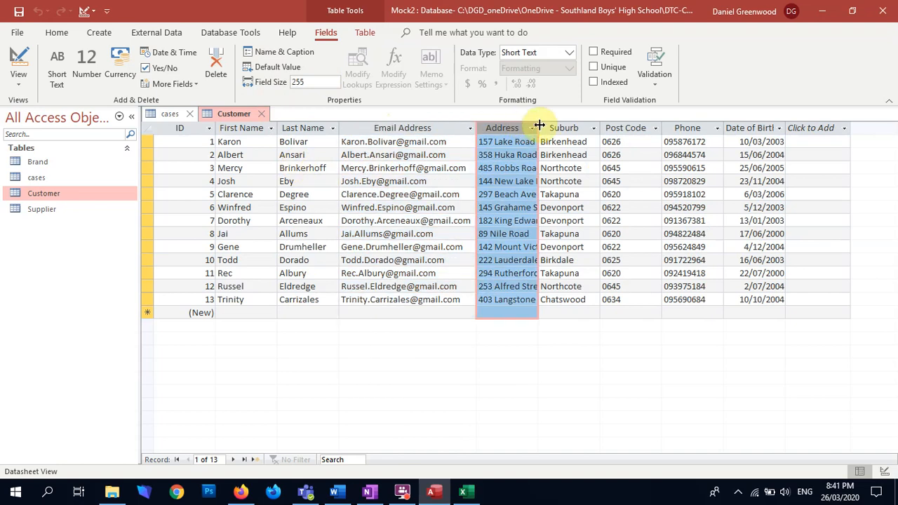
{"action": "double_click", "coordinate": [538, 128]}
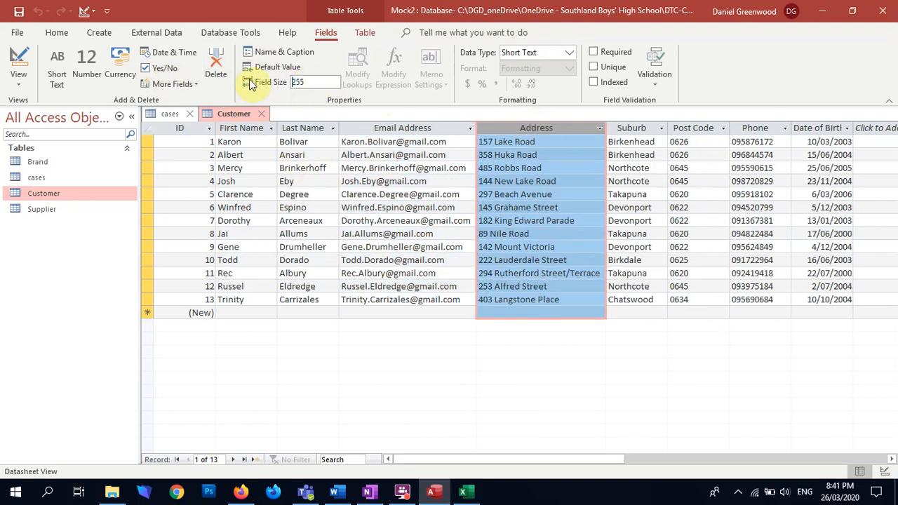
{"action": "type", "text": "45"}
{"action": "key", "text": "Return"}
{"action": "key", "text": "Left"}
{"action": "key", "text": "Return"}
Set the Suburb field size to 25 and accept the shorter size
{"action": "left_click", "coordinate": [627, 125]}
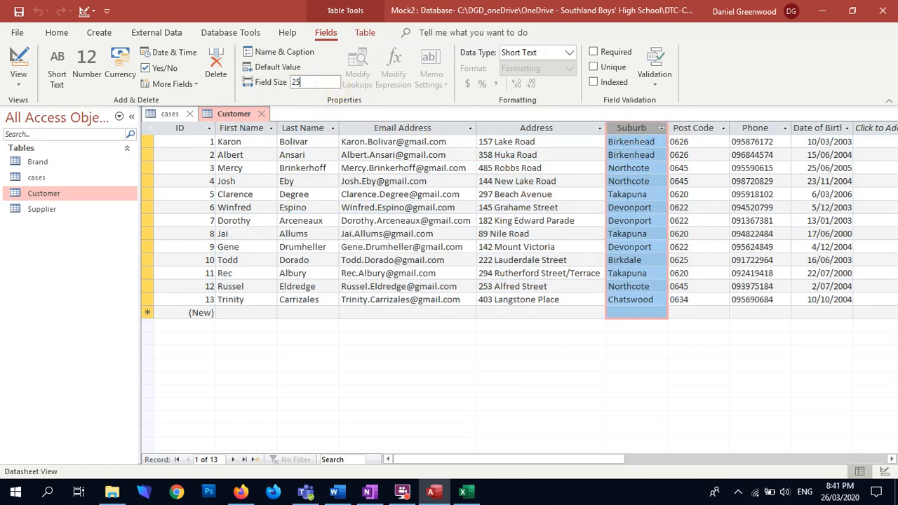
{"action": "type", "text": "25"}
{"action": "key", "text": "Return"}
{"action": "left_click", "coordinate": [431, 291]}
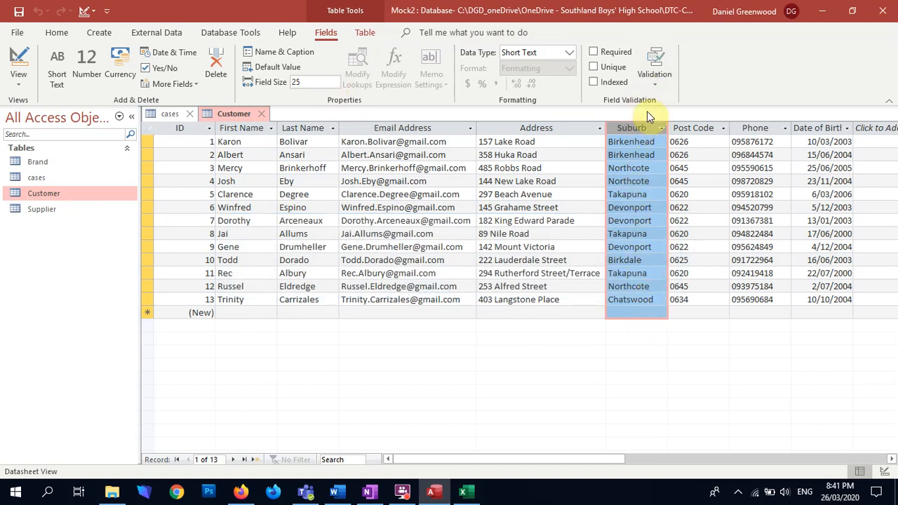
Set the Customer table's Post Code field size to 5
{"action": "left_click", "coordinate": [690, 127]}
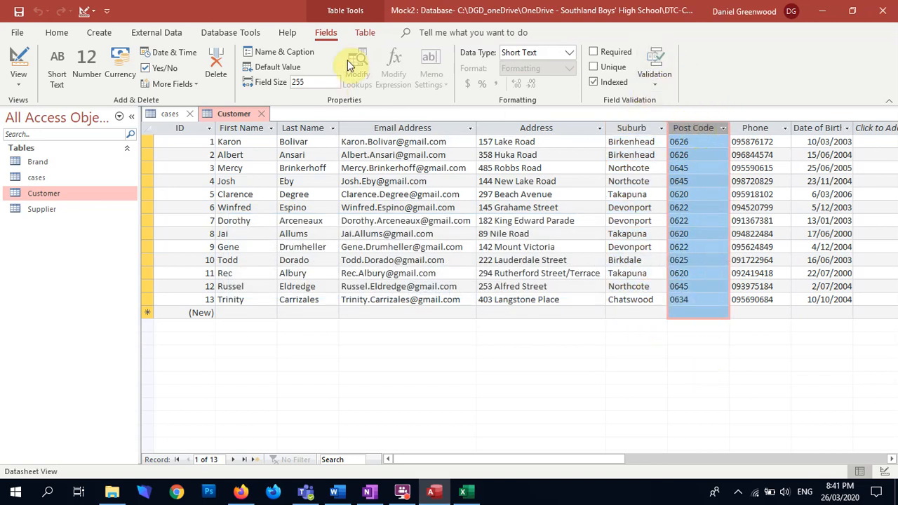
{"action": "right_click", "coordinate": [662, 360]}
{"action": "left_click", "coordinate": [772, 56]}
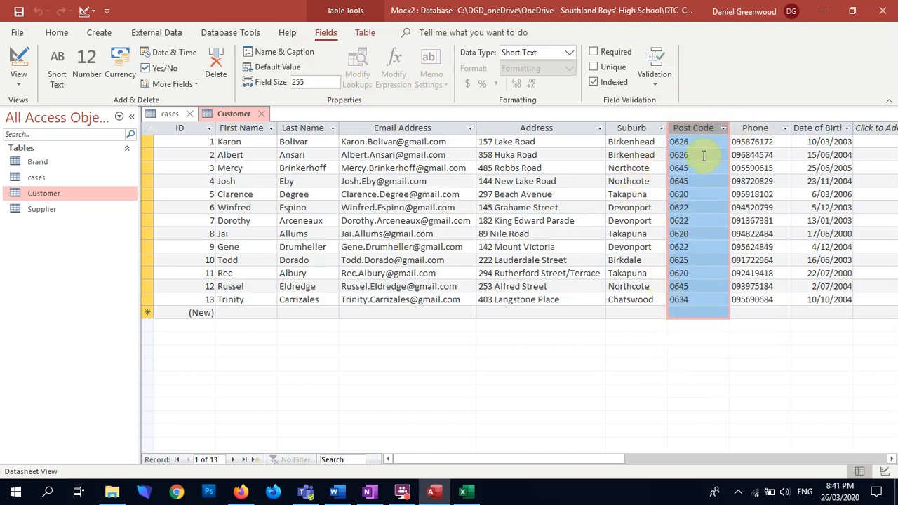
{"action": "left_click", "coordinate": [679, 141]}
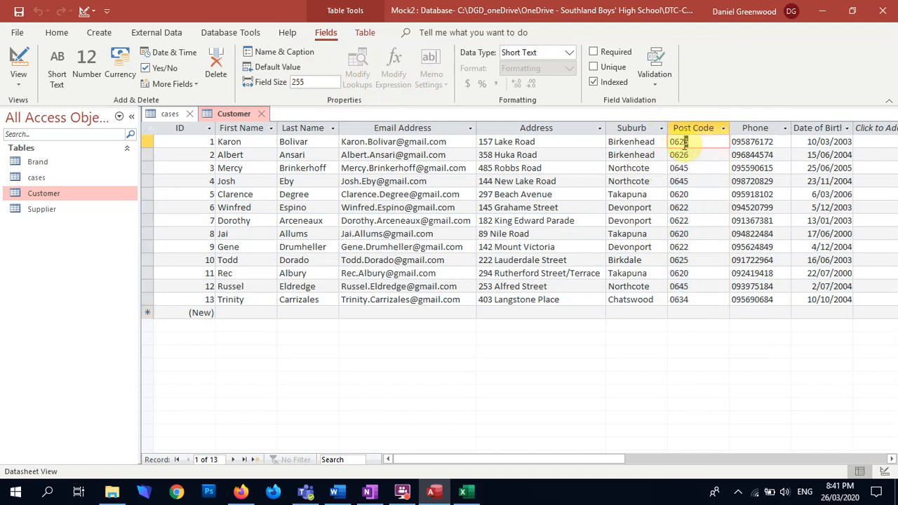
{"action": "left_click", "coordinate": [674, 141]}
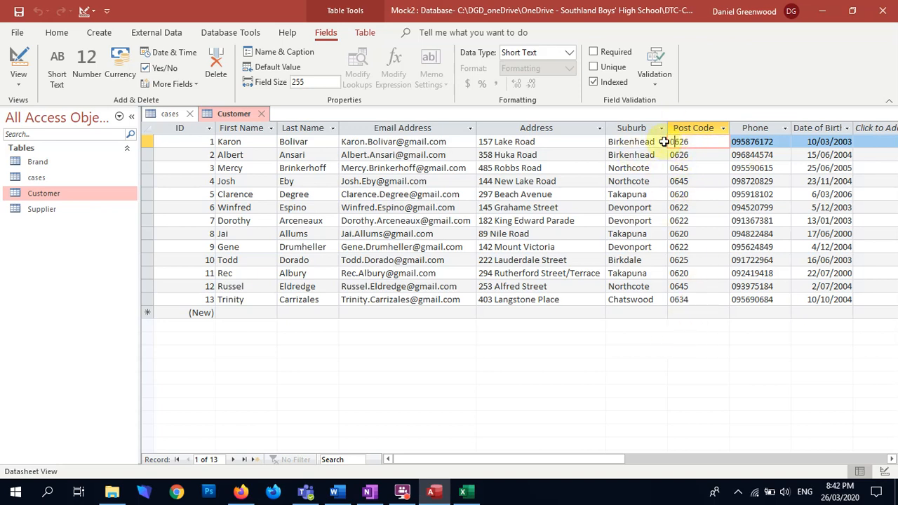
{"action": "left_click", "coordinate": [684, 128]}
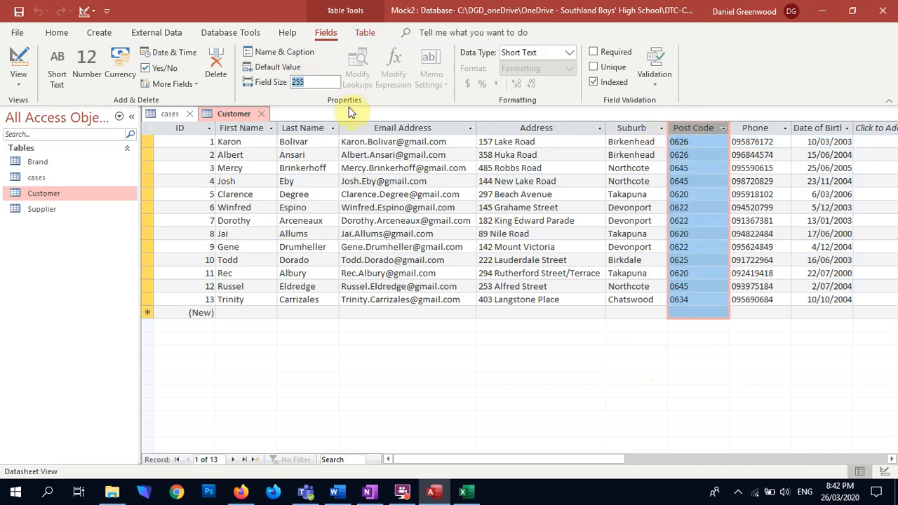
{"action": "type", "text": "5"}
{"action": "key", "text": "Return"}
{"action": "left_click", "coordinate": [484, 289]}
Set the Phone field size to 10 and accept the shorter size
{"action": "left_click", "coordinate": [754, 127]}
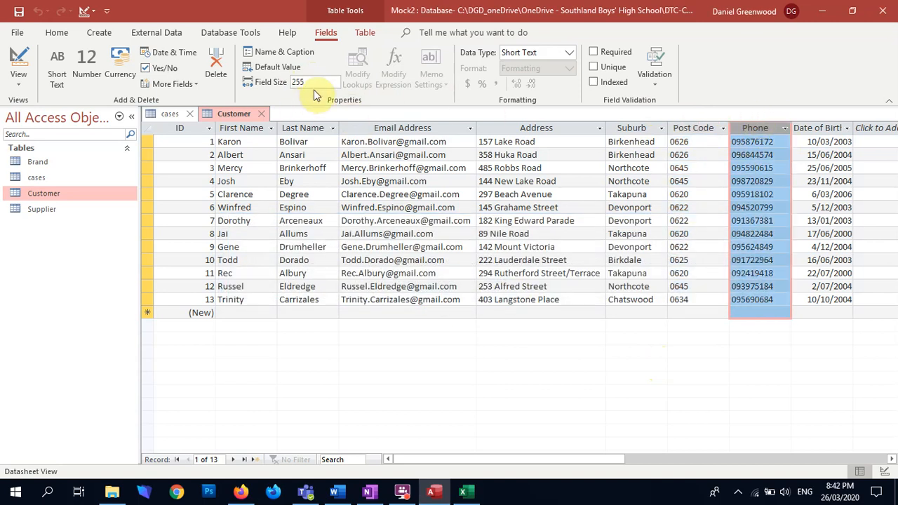
{"action": "type", "text": "10"}
{"action": "key", "text": "Return"}
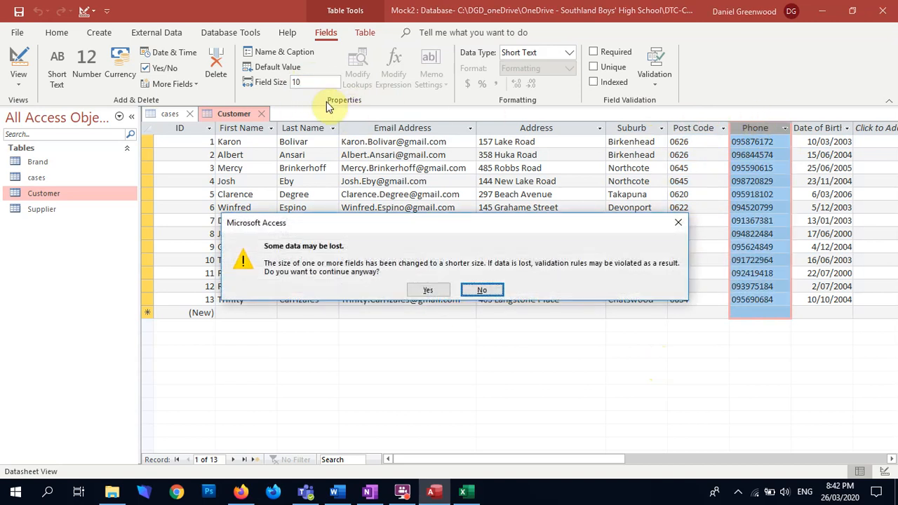
{"action": "left_click", "coordinate": [444, 294]}
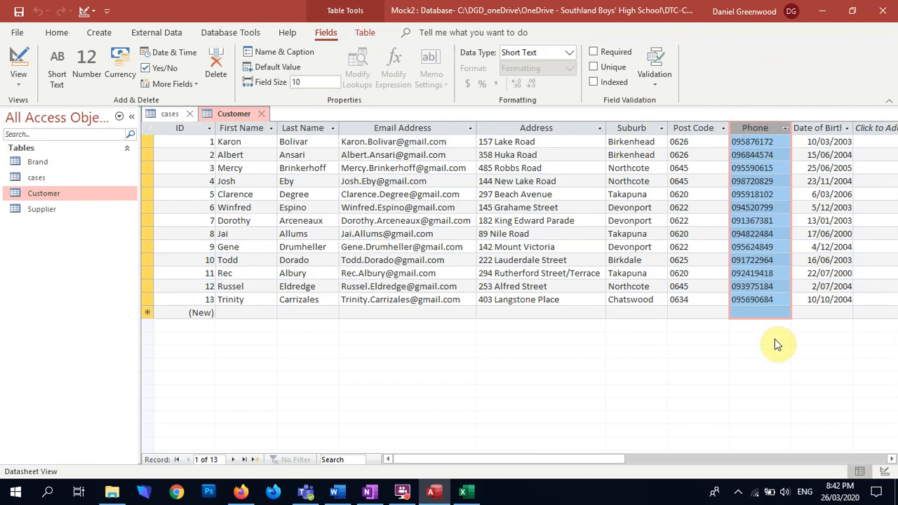
Rename the Customer table's ID field to CustomerID and close the table, saving its layout changes
{"action": "left_click", "coordinate": [818, 127]}
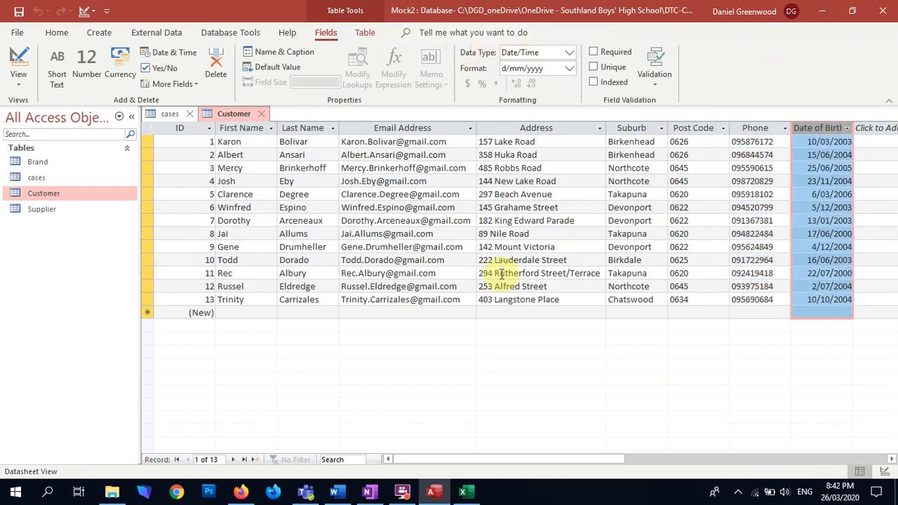
{"action": "double_click", "coordinate": [188, 127]}
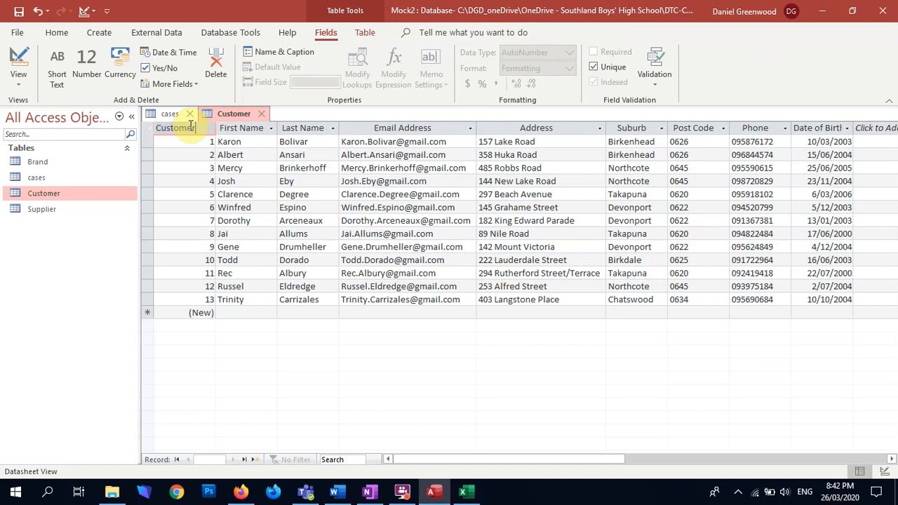
{"action": "type", "text": "CustomerID"}
{"action": "key", "text": "Return"}
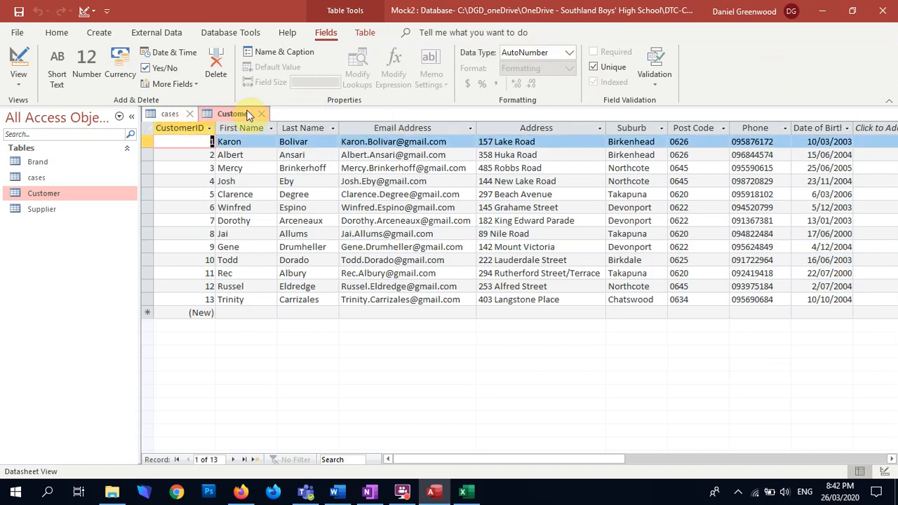
{"action": "left_click", "coordinate": [261, 114]}
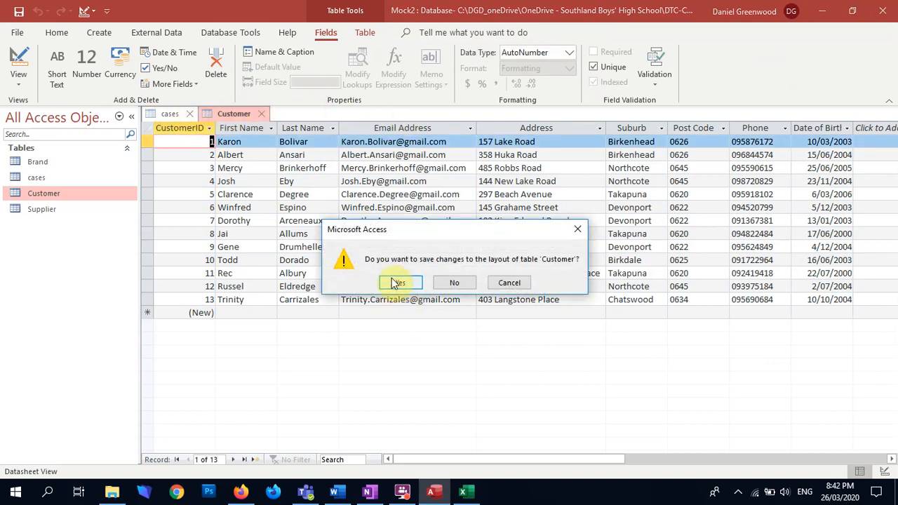
{"action": "left_click", "coordinate": [398, 283]}
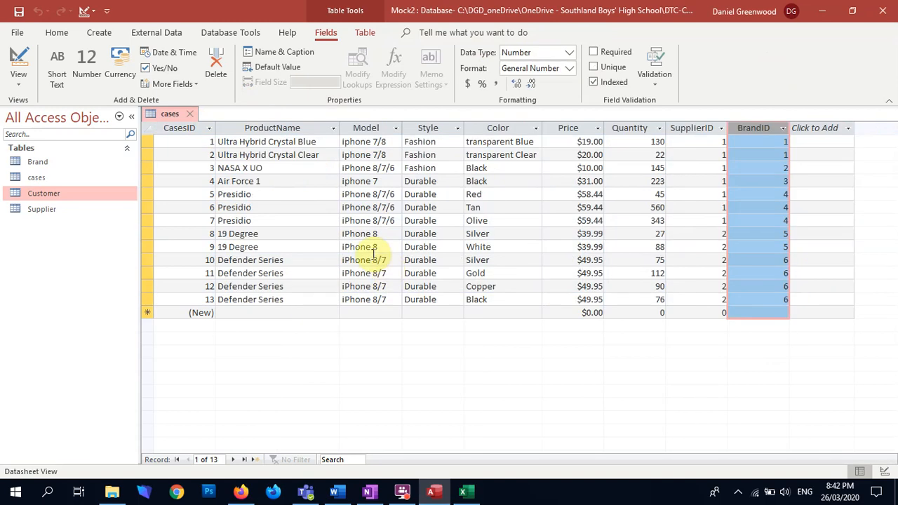
Open the Brand table and rename its ID field to BrandID
{"action": "double_click", "coordinate": [40, 160]}
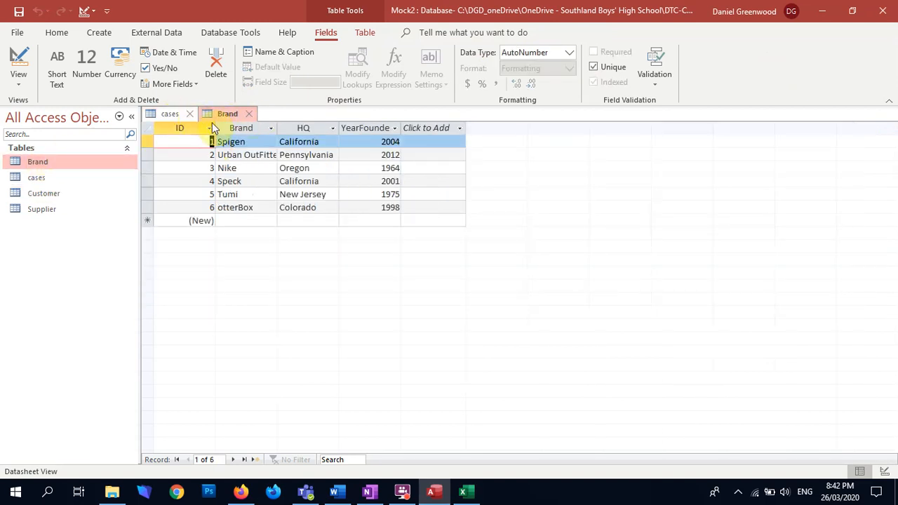
{"action": "left_click", "coordinate": [243, 128]}
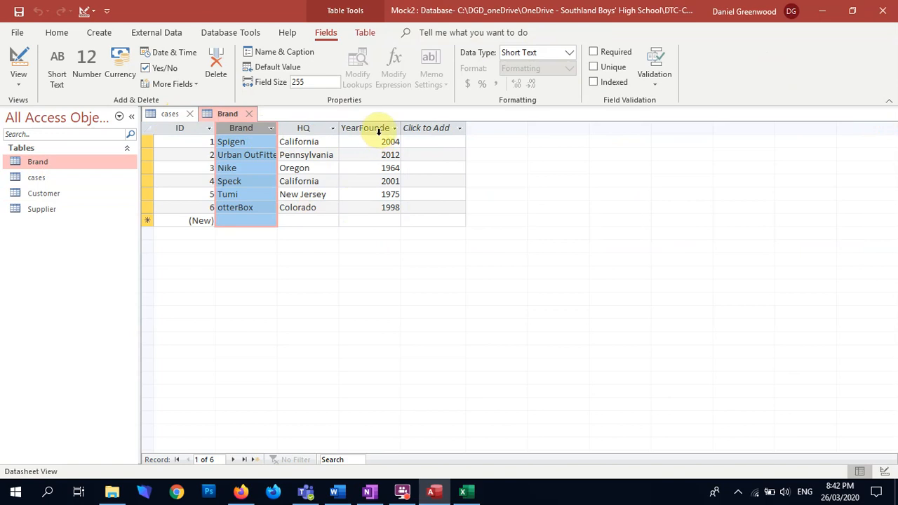
{"action": "double_click", "coordinate": [184, 129]}
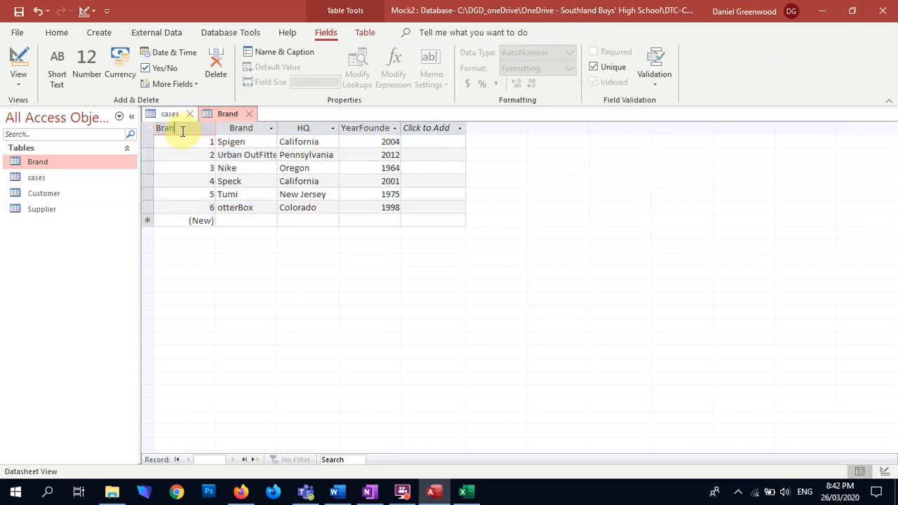
{"action": "key", "text": "Return"}
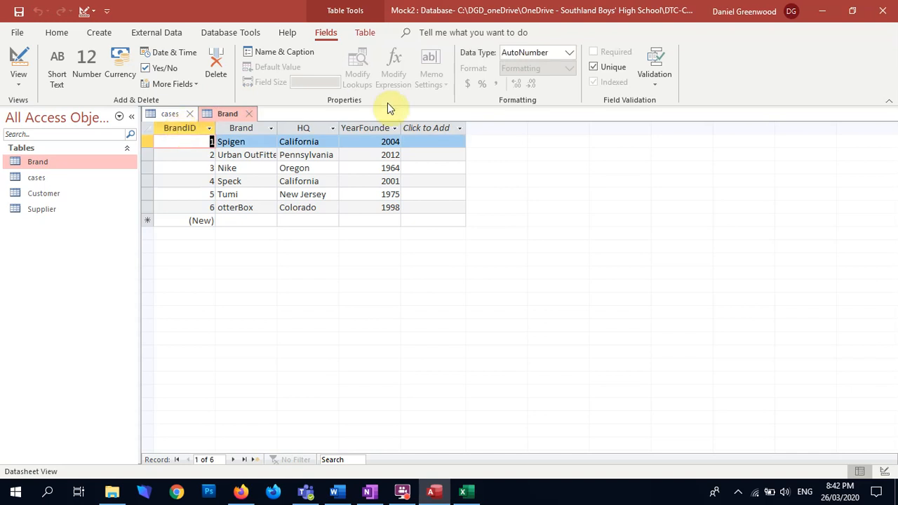
Widen the Brand table's Brand column to fit its contents and set its field size to 25, accepting the shorter size
{"action": "left_click", "coordinate": [272, 129]}
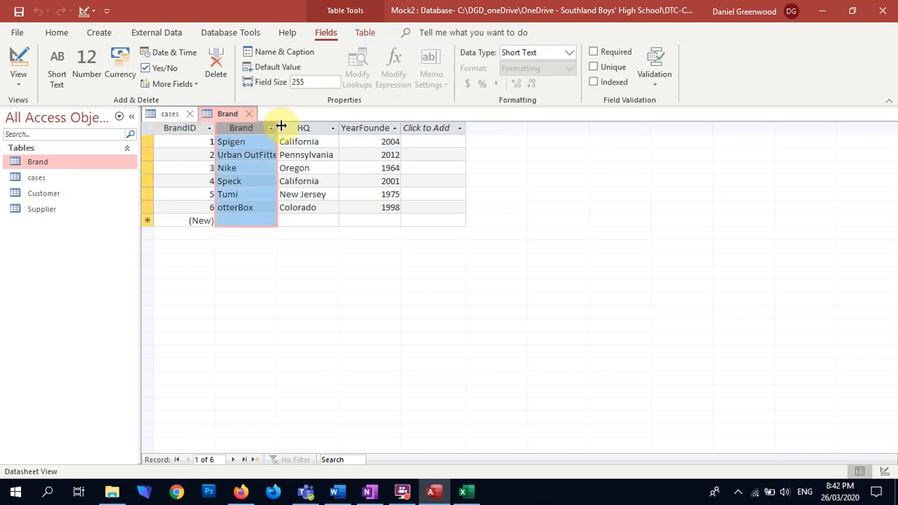
{"action": "double_click", "coordinate": [280, 127]}
{"action": "double_click", "coordinate": [309, 82]}
{"action": "type", "text": "25"}
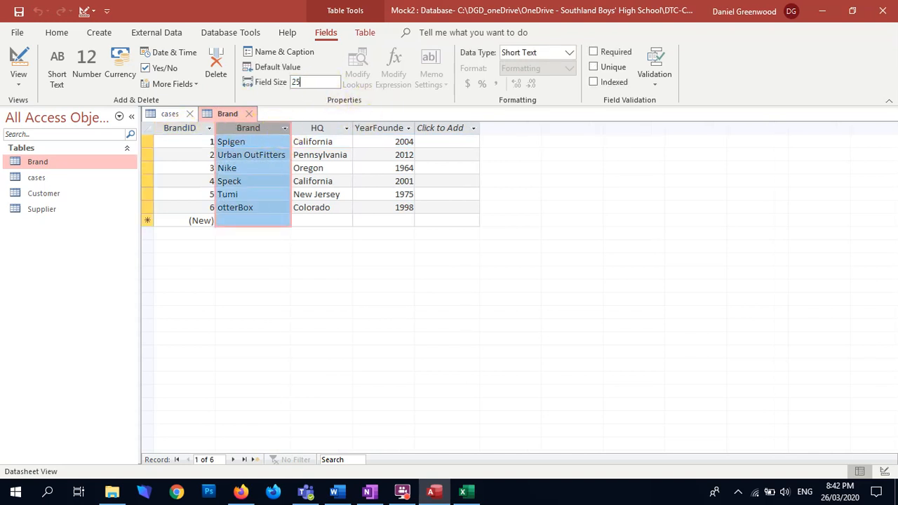
{"action": "key", "text": "Return"}
{"action": "left_click", "coordinate": [429, 288]}
Set the HQ field size to 25, accept the shorter size, and widen the YearFounded column to fit its heading
{"action": "left_click", "coordinate": [320, 127]}
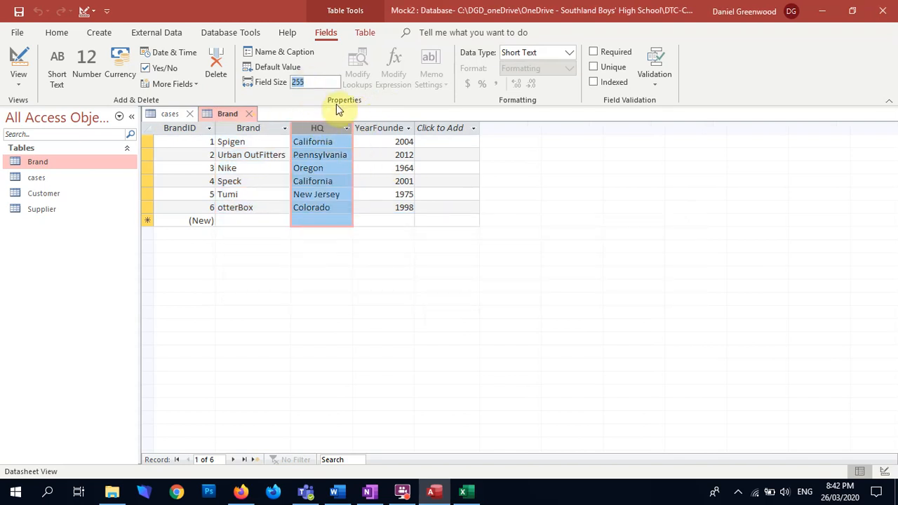
{"action": "type", "text": "25"}
{"action": "left_click", "coordinate": [360, 128]}
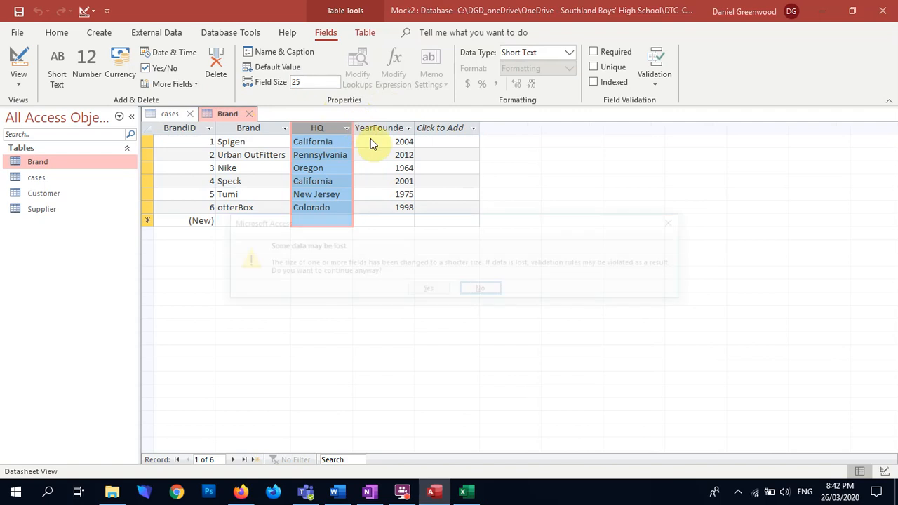
{"action": "left_click", "coordinate": [429, 289]}
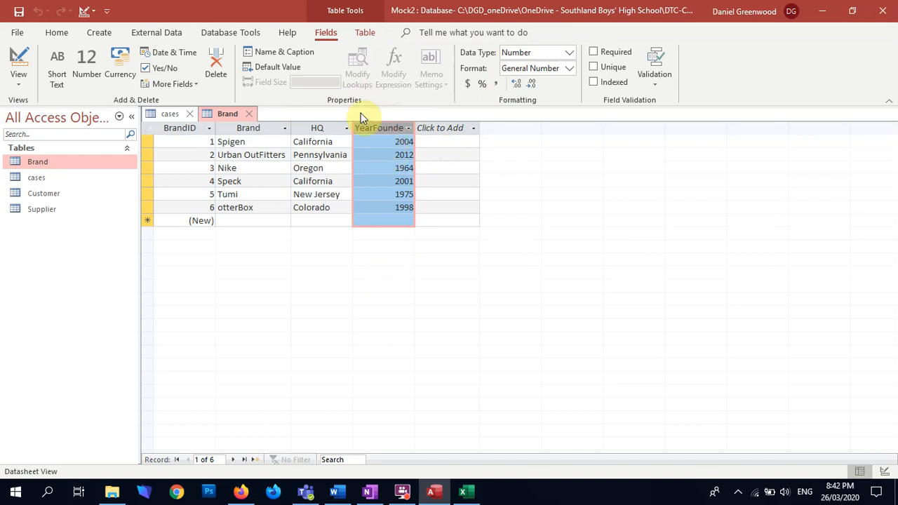
{"action": "double_click", "coordinate": [415, 128]}
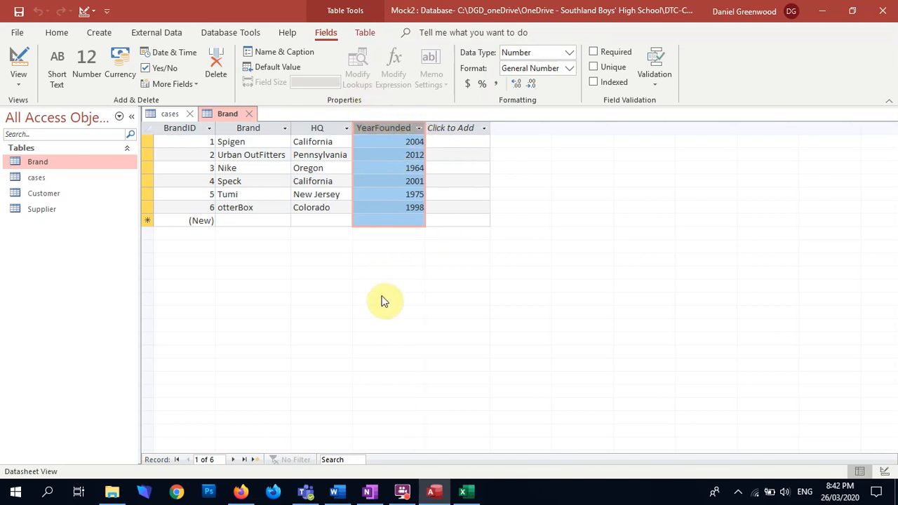
Open the Supplier table and rename its ID field to SupplierID
{"action": "double_click", "coordinate": [42, 208]}
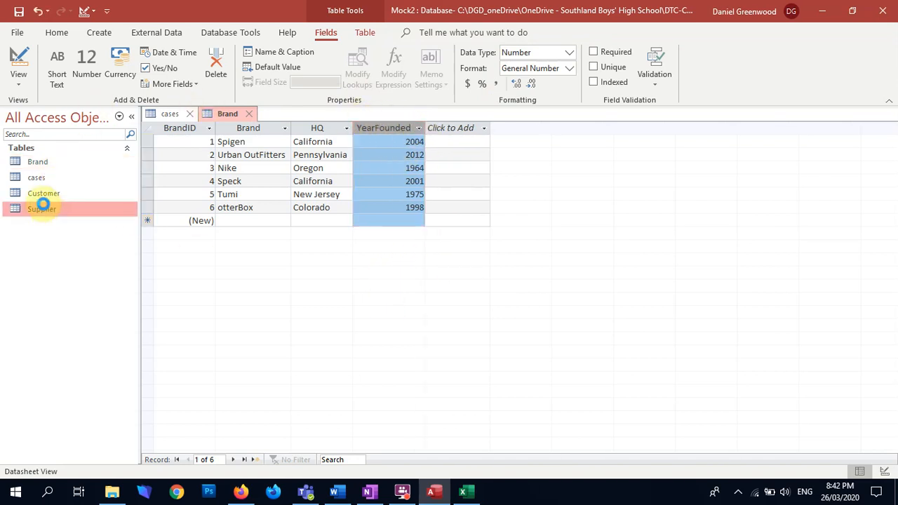
{"action": "left_click", "coordinate": [240, 127]}
{"action": "double_click", "coordinate": [191, 127]}
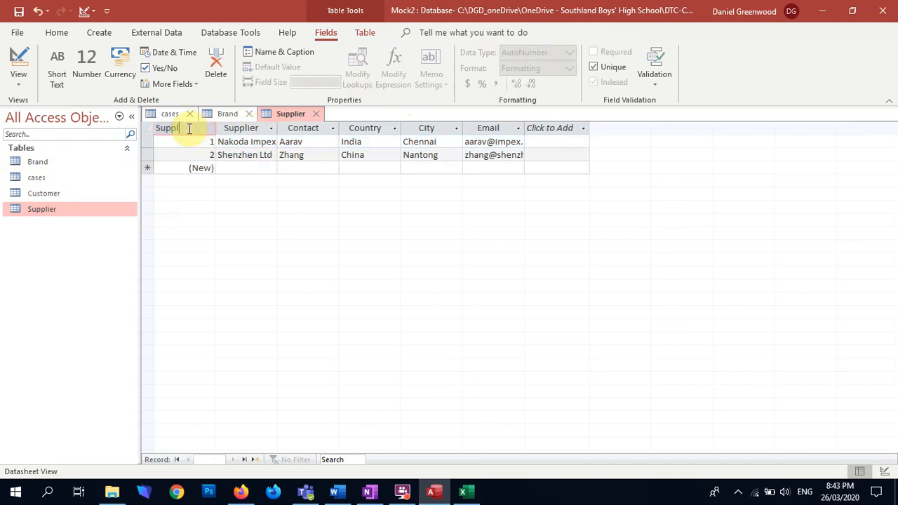
{"action": "type", "text": "SupplierID"}
{"action": "key", "text": "Return"}
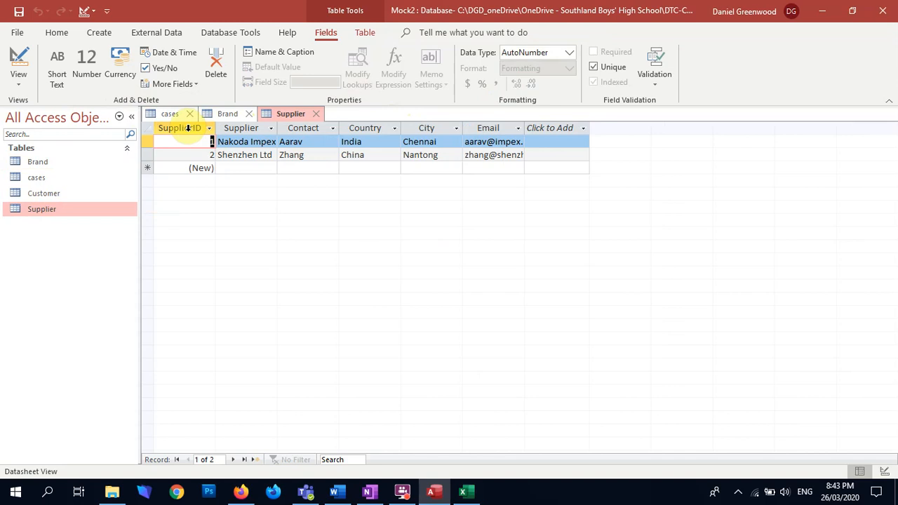
Set the Supplier table's Supplier field size to 30 and accept the shorter size
{"action": "left_click", "coordinate": [243, 126]}
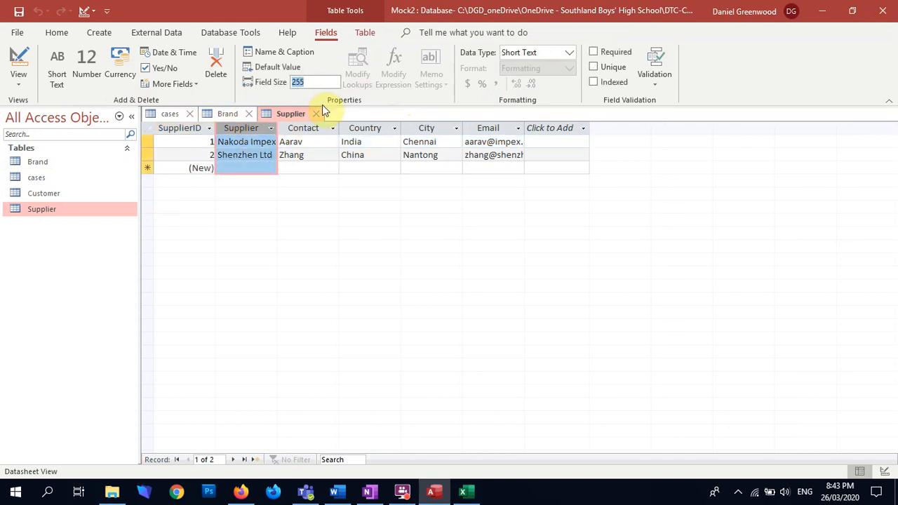
{"action": "type", "text": "30"}
{"action": "key", "text": "Return"}
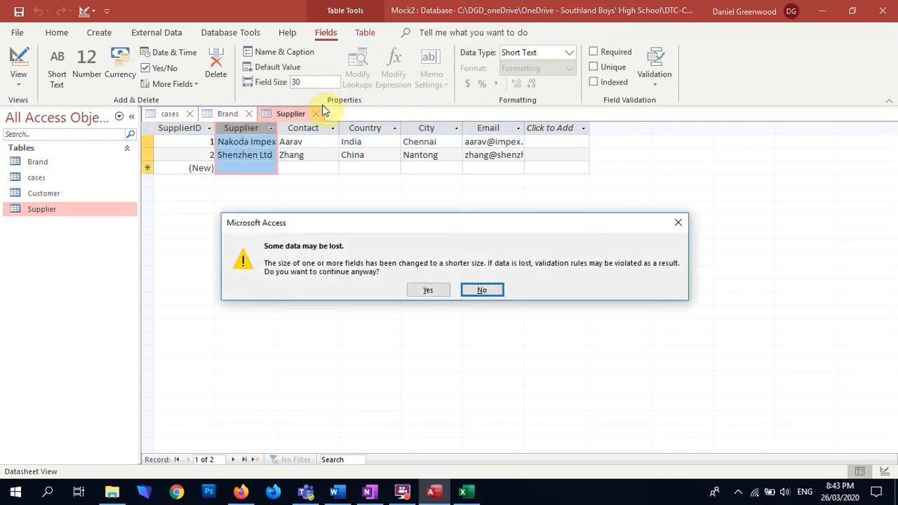
{"action": "key", "text": "Left"}
{"action": "key", "text": "Return"}
Set the Contact field size to 25 and accept the shorter size
{"action": "left_click", "coordinate": [306, 126]}
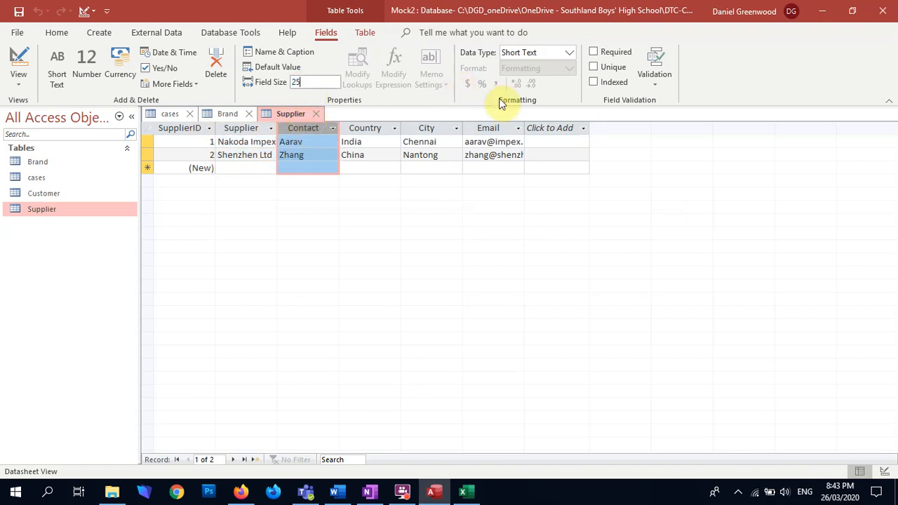
{"action": "type", "text": "25"}
{"action": "key", "text": "Return"}
{"action": "left_click", "coordinate": [426, 287]}
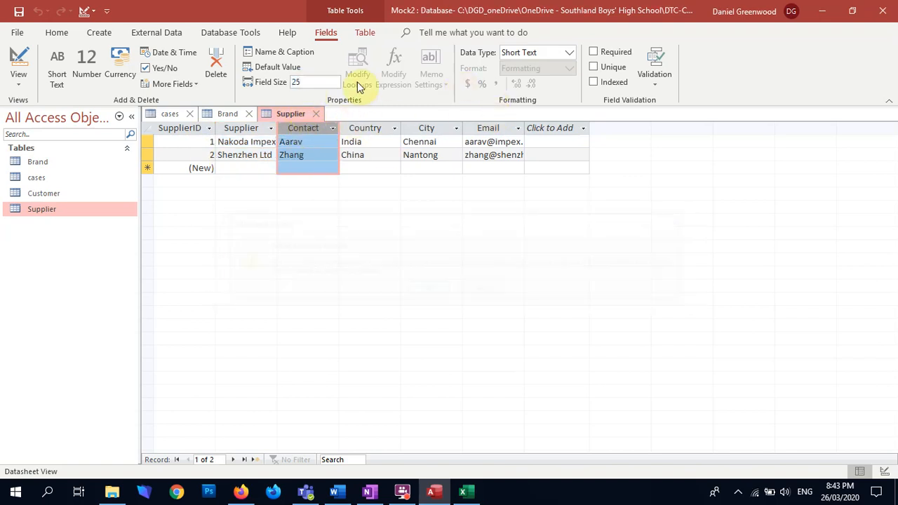
Shorten the Supplier table's Country field size and accept the change
{"action": "left_click", "coordinate": [370, 125]}
{"action": "key", "text": "BackSpace"}
{"action": "key", "text": "Return"}
{"action": "left_click", "coordinate": [435, 287]}
Set the Supplier table's City field size to 30 and accept the shorter size
{"action": "left_click", "coordinate": [427, 129]}
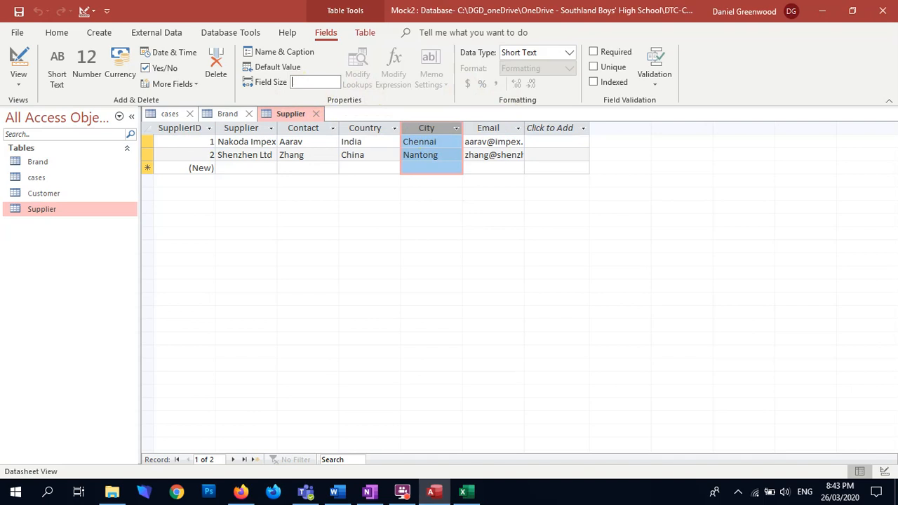
{"action": "type", "text": "30"}
{"action": "key", "text": "Return"}
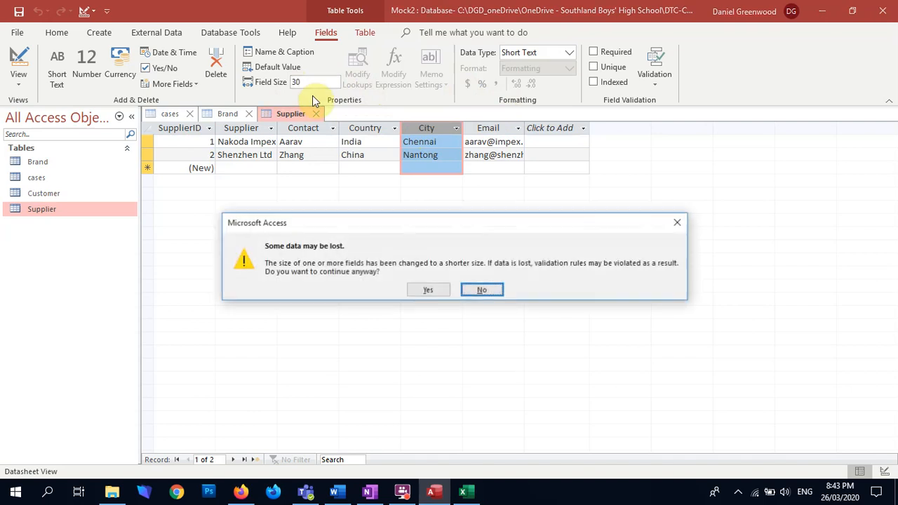
{"action": "key", "text": "Return"}
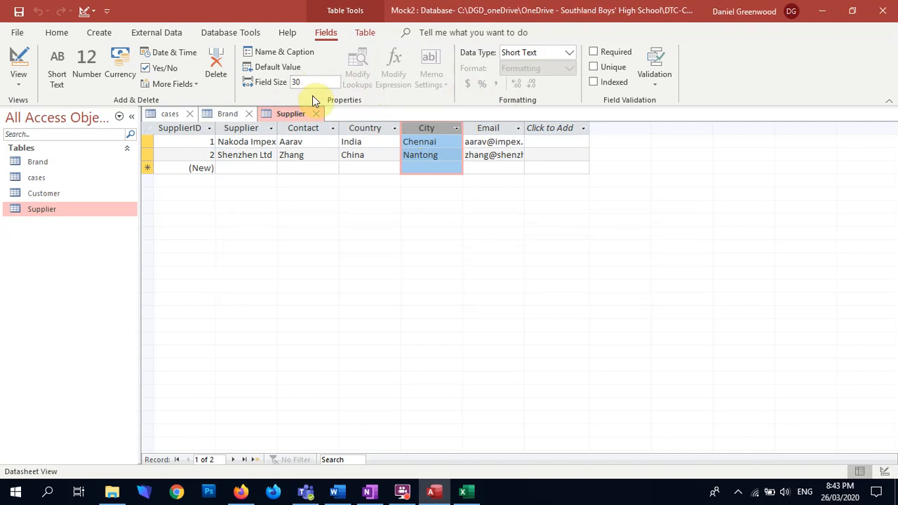
Set the Supplier table's Email field size to 50 and accept the shorter size
{"action": "left_click", "coordinate": [488, 127]}
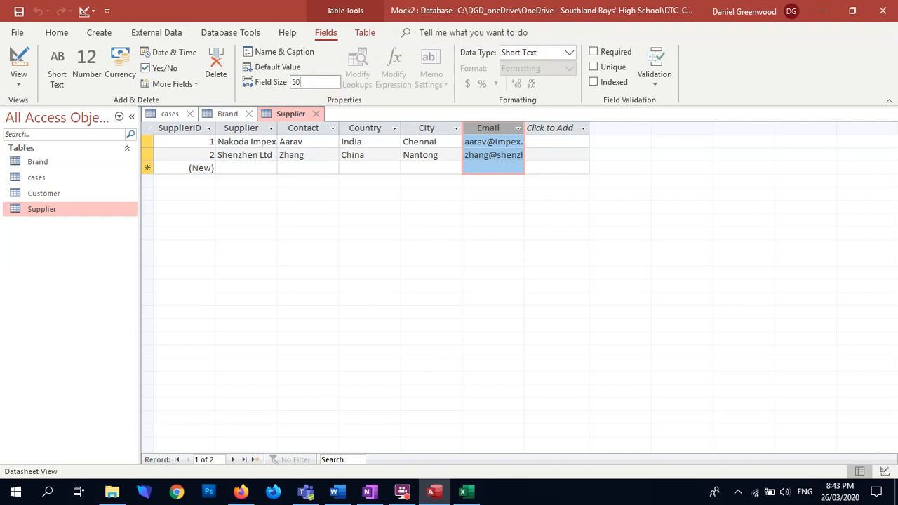
{"action": "key", "text": "Return"}
{"action": "key", "text": "Return"}
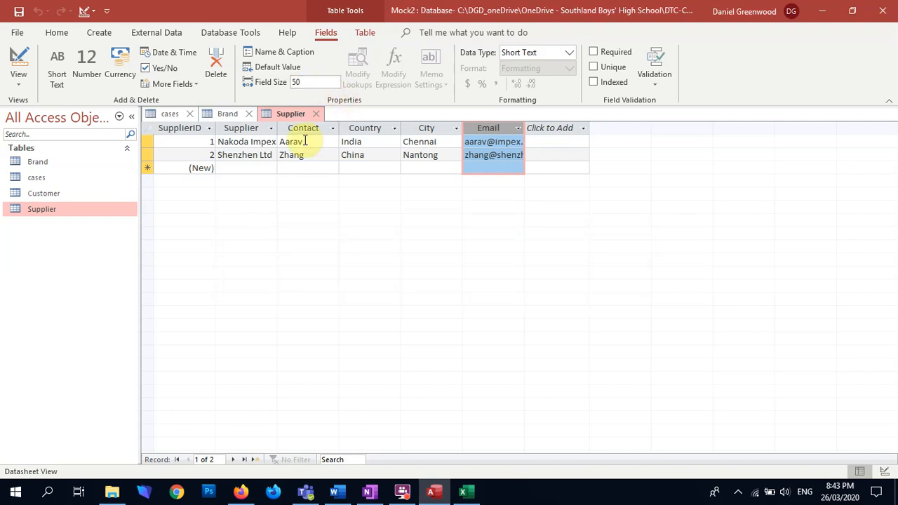
Close the Supplier, Brand and cases tables, saving the layout changes to Brand and cases
{"action": "left_click", "coordinate": [318, 114]}
{"action": "left_click", "coordinate": [249, 114]}
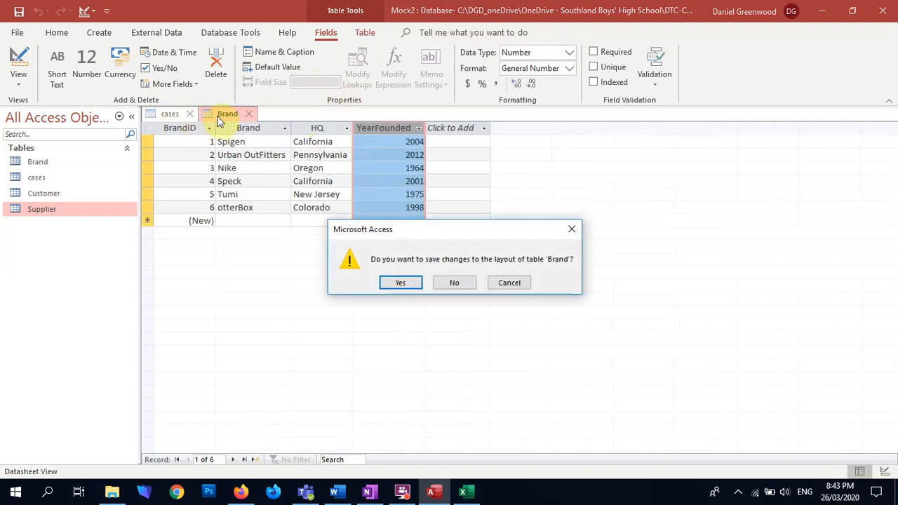
{"action": "left_click", "coordinate": [398, 282]}
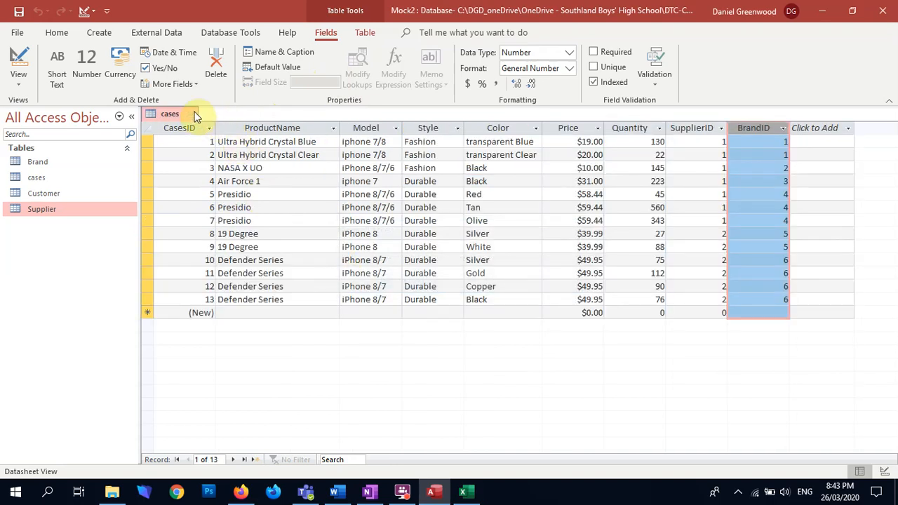
{"action": "left_click", "coordinate": [197, 115]}
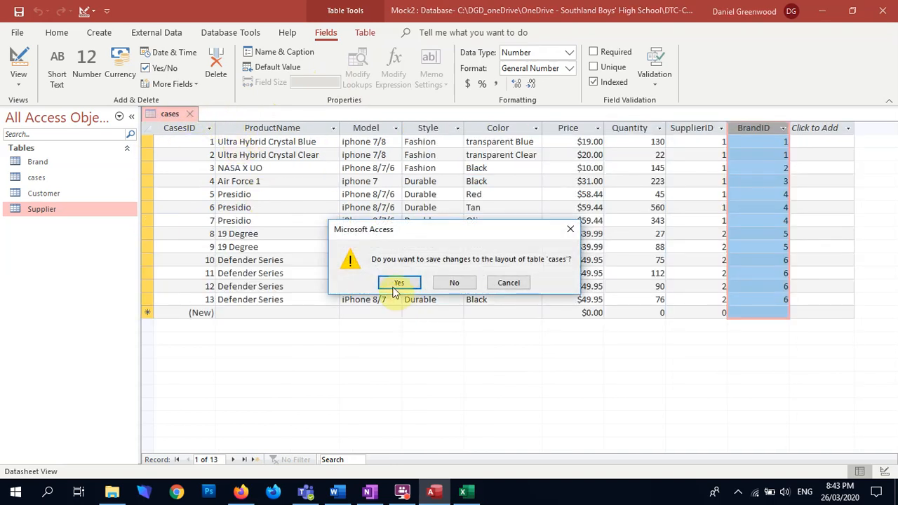
{"action": "left_click", "coordinate": [398, 282]}
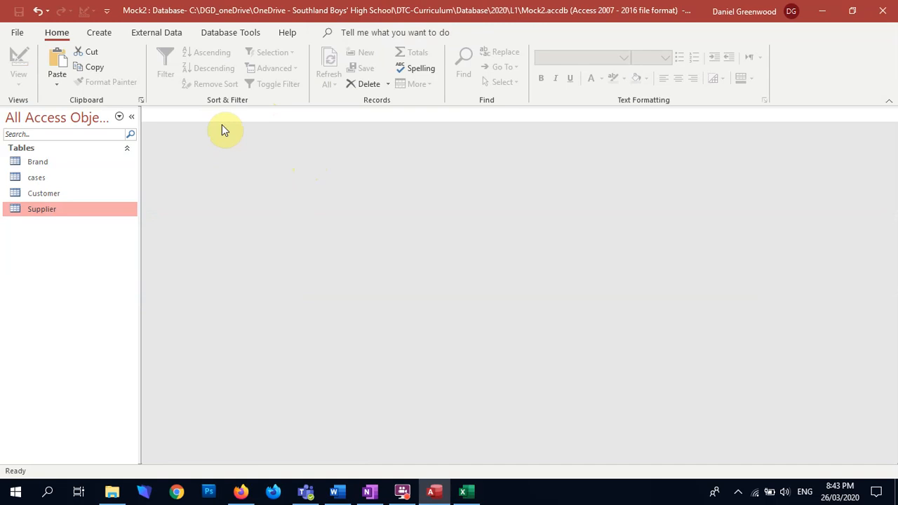
Switch to OneNote and look over the improvement sections of the Mock2 Assessment Documentation page
{"action": "key", "text": "alt+Tab"}
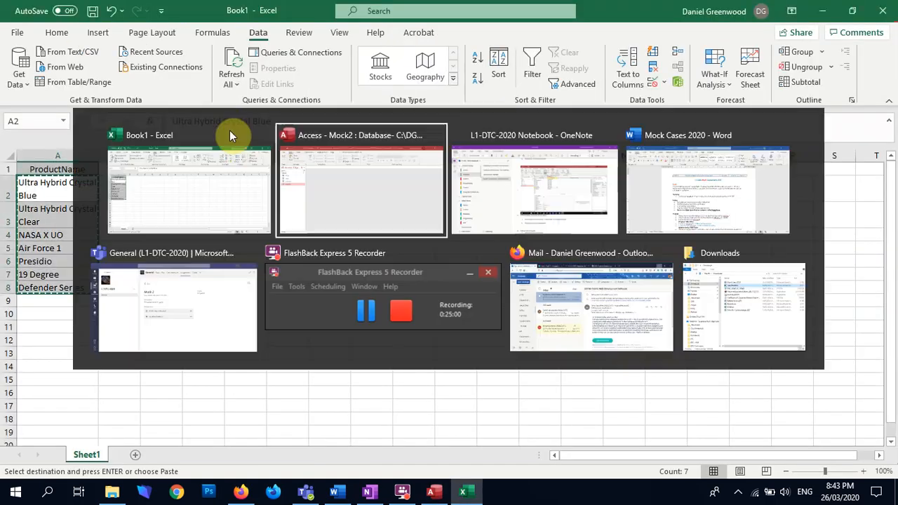
{"action": "key", "text": "alt+Tab"}
{"action": "key", "text": "alt+Tab"}
{"action": "key", "text": "alt+Tab"}
{"action": "scroll", "coordinate": [433, 341], "scroll_direction": "down", "scroll_amount": 3}
{"action": "scroll", "coordinate": [433, 341], "scroll_direction": "up", "scroll_amount": 3}
{"action": "scroll", "coordinate": [432, 341], "scroll_direction": "down", "scroll_amount": 1}
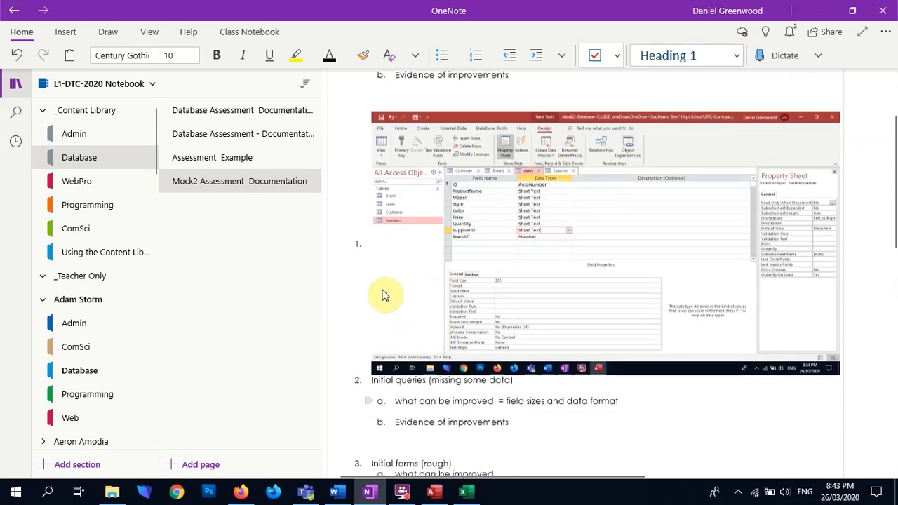
{"action": "scroll", "coordinate": [382, 294], "scroll_direction": "down", "scroll_amount": 2}
{"action": "scroll", "coordinate": [456, 211], "scroll_direction": "up", "scroll_amount": 2}
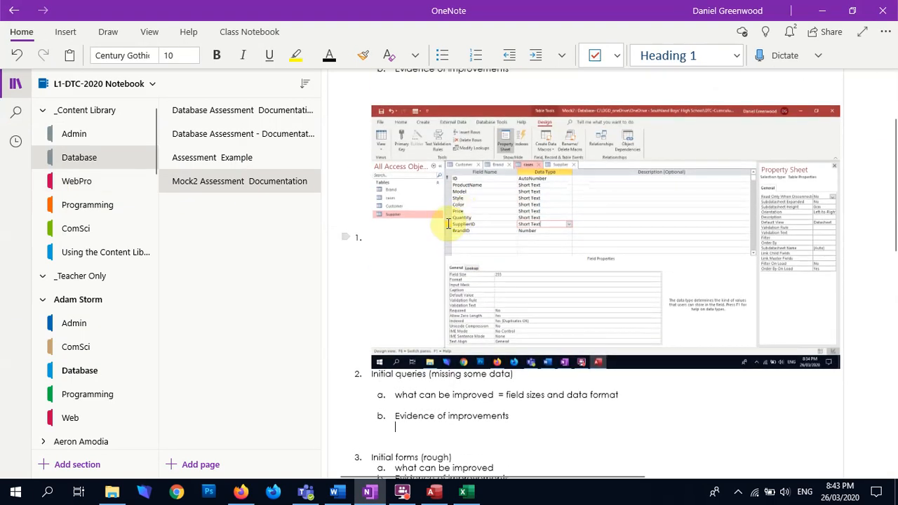
Switch back to Access, open the cases table in Design view and capture the ProductName field's lookup properties as a screenshot
{"action": "key", "text": "alt+Tab"}
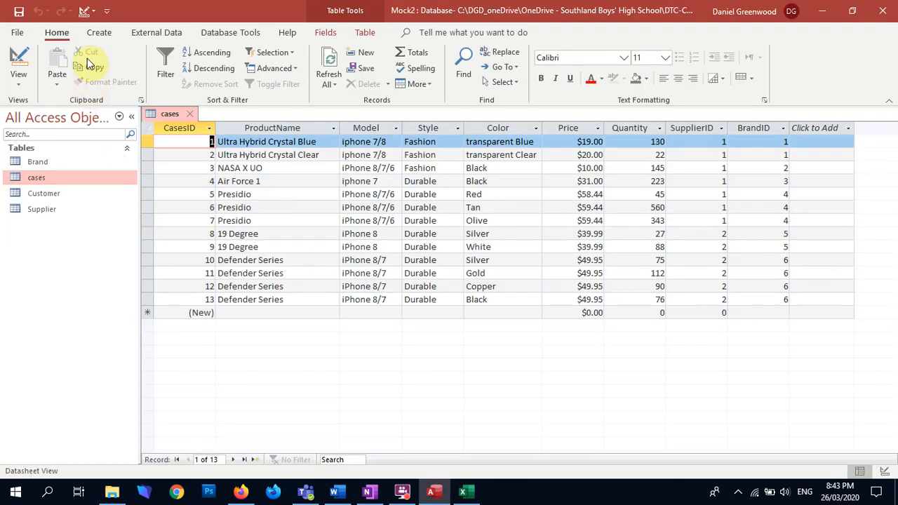
{"action": "left_click", "coordinate": [19, 60]}
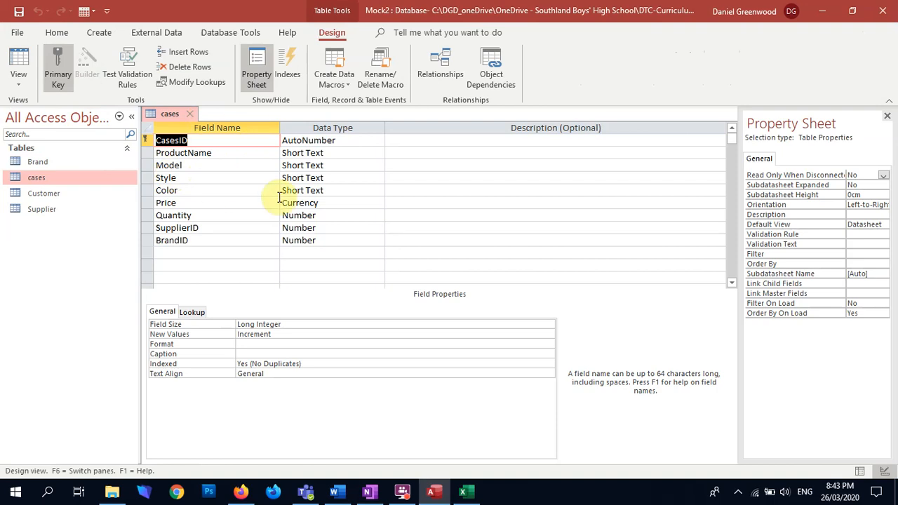
{"action": "left_click", "coordinate": [332, 153]}
{"action": "left_click", "coordinate": [195, 314]}
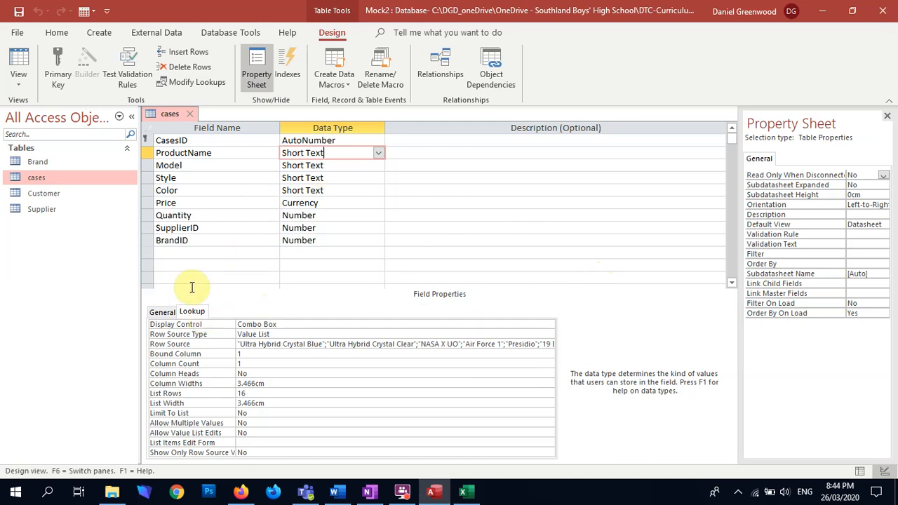
{"action": "left_click", "coordinate": [161, 311]}
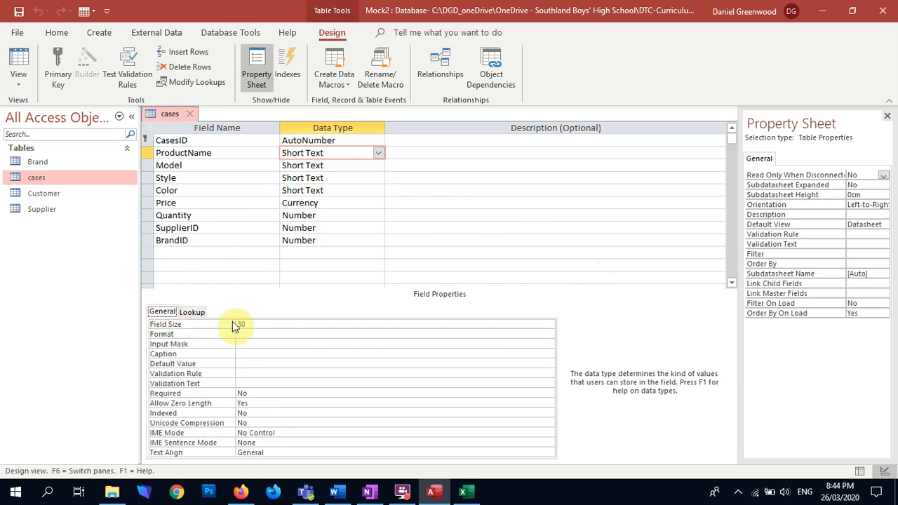
Paste the design-view screenshot into OneNote under the Initial queries section's "Evidence of improvements" and shrink it to fit the page width
{"action": "key", "text": "alt+Tab"}
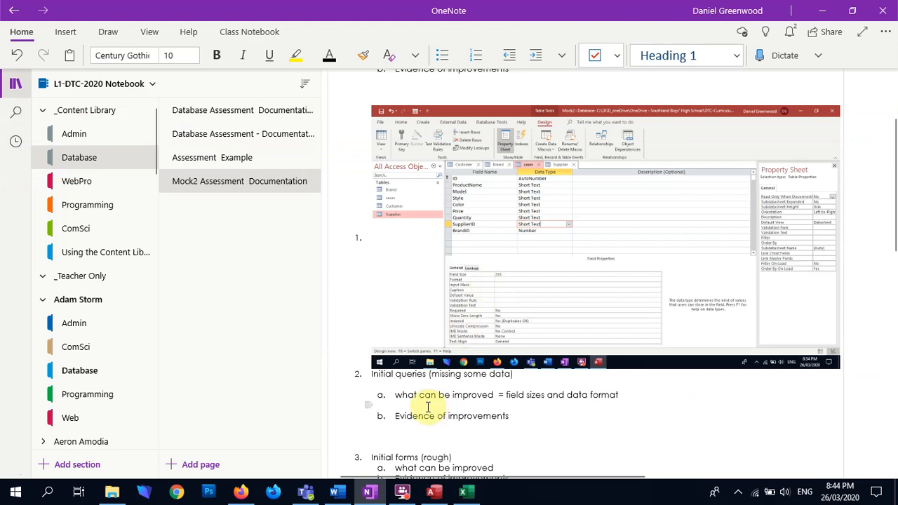
{"action": "left_click", "coordinate": [401, 430]}
{"action": "key", "text": "ctrl+v"}
{"action": "right_click", "coordinate": [511, 266]}
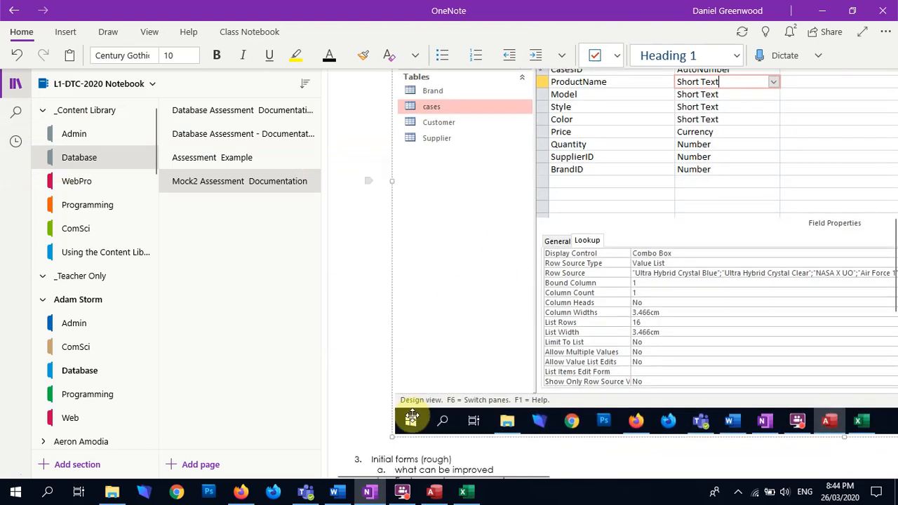
{"action": "left_click_drag", "start_coordinate": [390, 434], "coordinate": [737, 77]}
{"action": "scroll", "coordinate": [535, 242], "scroll_direction": "up", "scroll_amount": 3}
{"action": "scroll", "coordinate": [406, 439], "scroll_direction": "down", "scroll_amount": 3}
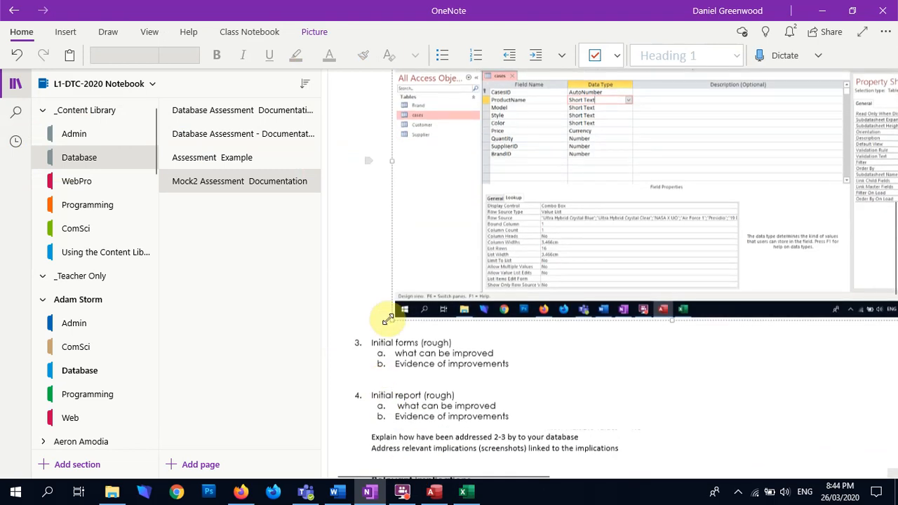
{"action": "left_click", "coordinate": [496, 351]}
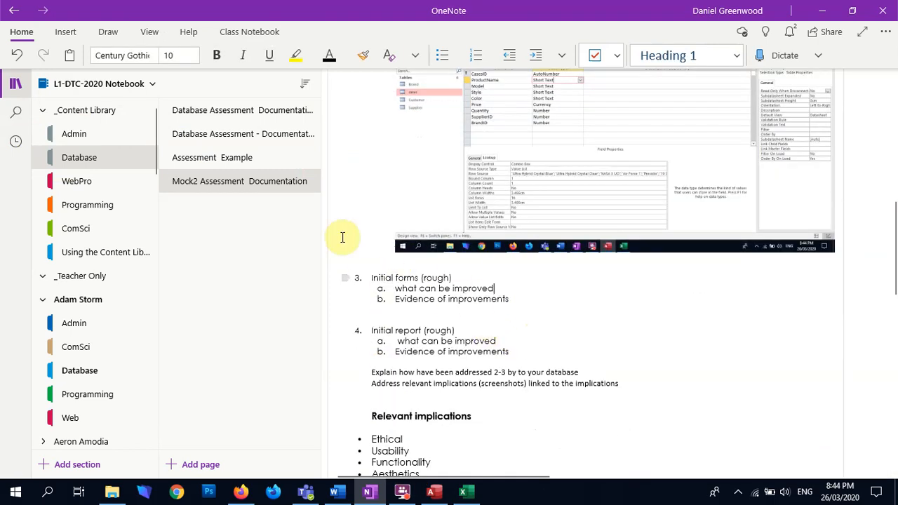
Move the older design-view screenshot from above Initial queries to directly below "what can be improved" in the Table data format improvement section
{"action": "scroll", "coordinate": [426, 336], "scroll_direction": "up", "scroll_amount": 6}
{"action": "scroll", "coordinate": [425, 337], "scroll_direction": "down", "scroll_amount": 4}
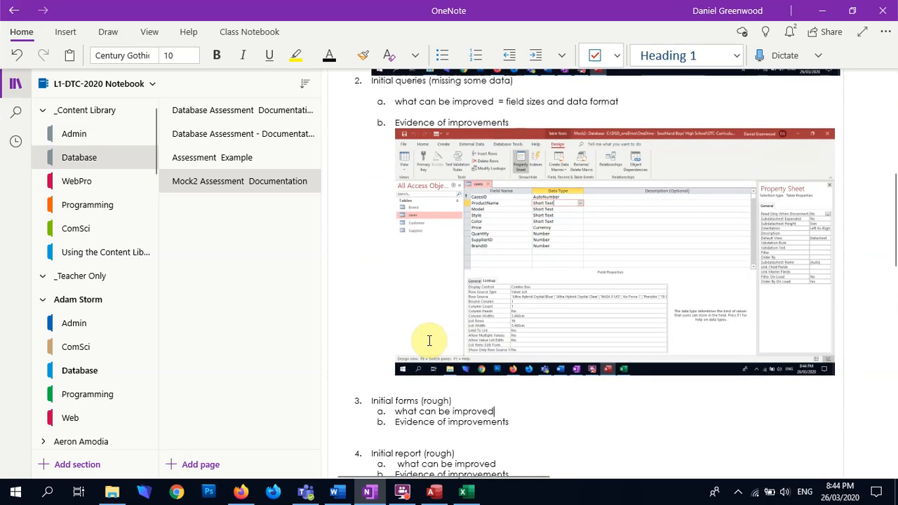
{"action": "scroll", "coordinate": [429, 340], "scroll_direction": "up", "scroll_amount": 3}
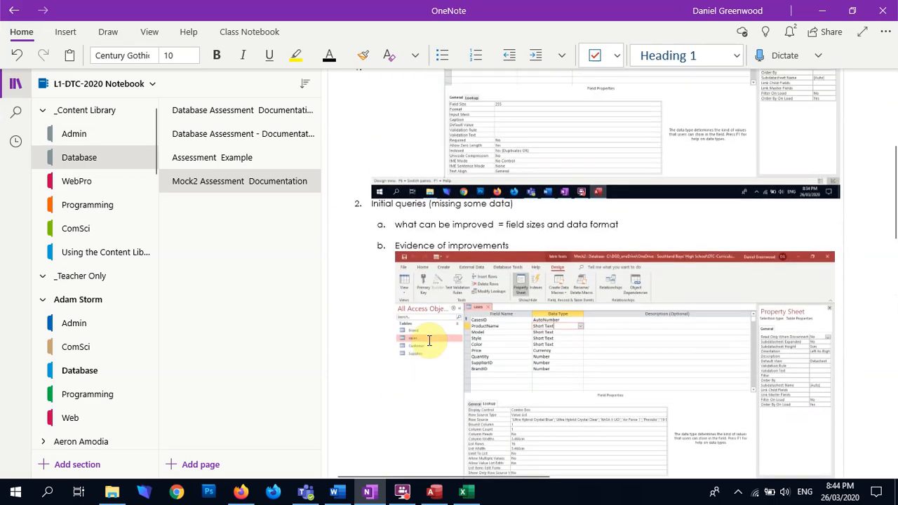
{"action": "scroll", "coordinate": [420, 274], "scroll_direction": "up", "scroll_amount": 5}
{"action": "right_click", "coordinate": [428, 261]}
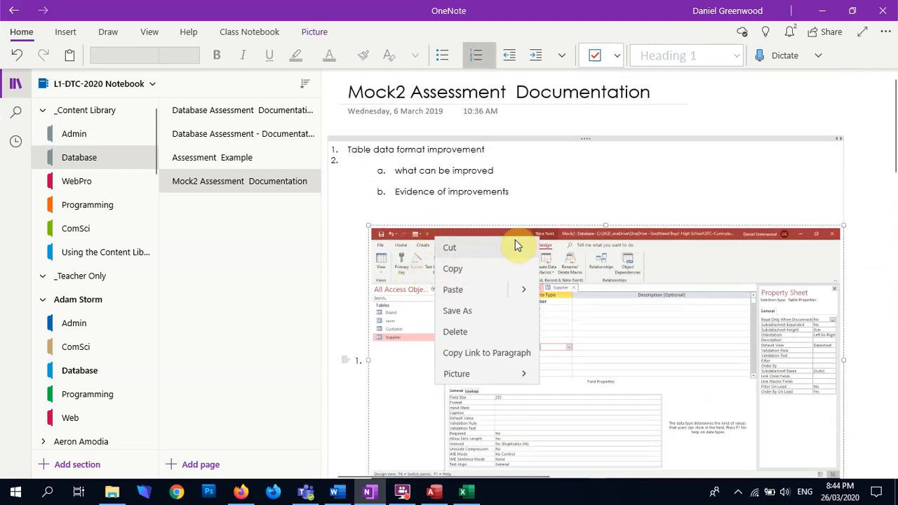
{"action": "left_click", "coordinate": [565, 232]}
{"action": "key", "text": "Delete"}
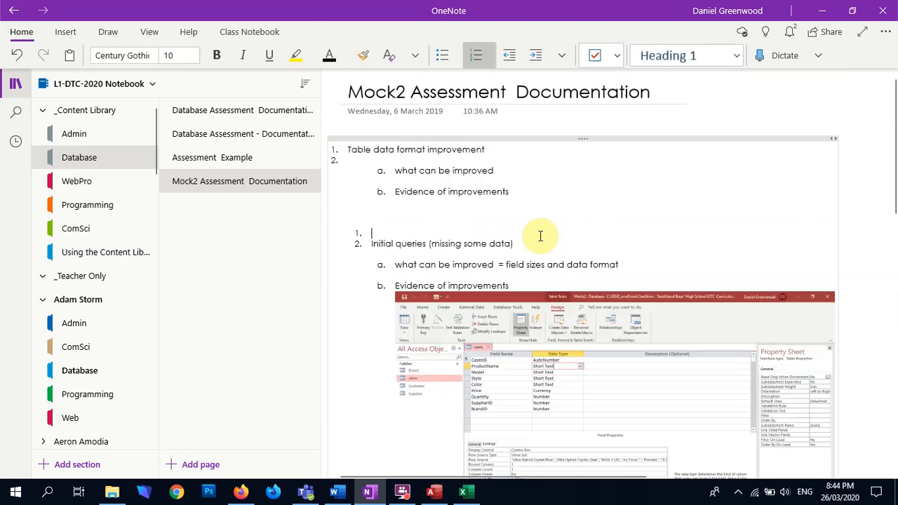
{"action": "left_click", "coordinate": [407, 179]}
{"action": "key", "text": "ctrl+v"}
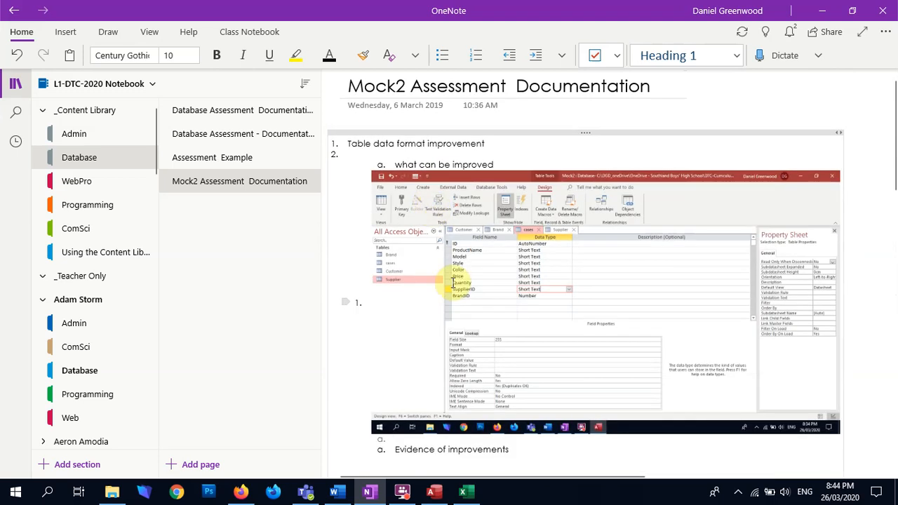
Move the newer cases design-view screenshot from the Initial queries section to below "Evidence of improvements" in the Table data format improvement section
{"action": "scroll", "coordinate": [437, 246], "scroll_direction": "down", "scroll_amount": 5}
{"action": "right_click", "coordinate": [466, 286]}
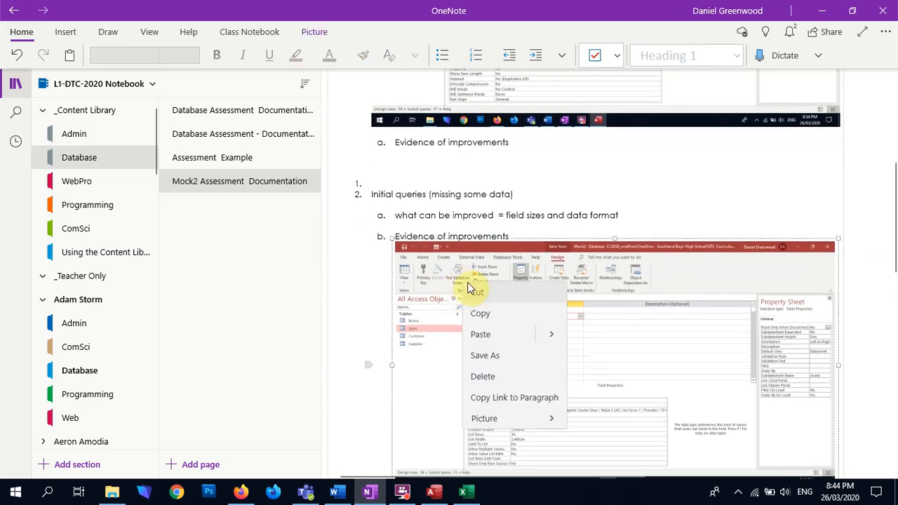
{"action": "left_click", "coordinate": [419, 249]}
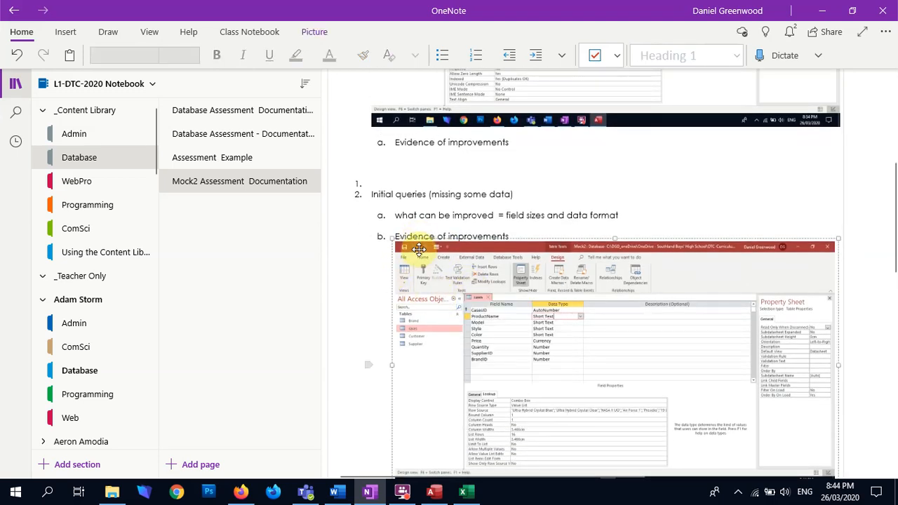
{"action": "key", "text": "ctrl+x"}
{"action": "left_click", "coordinate": [401, 157]}
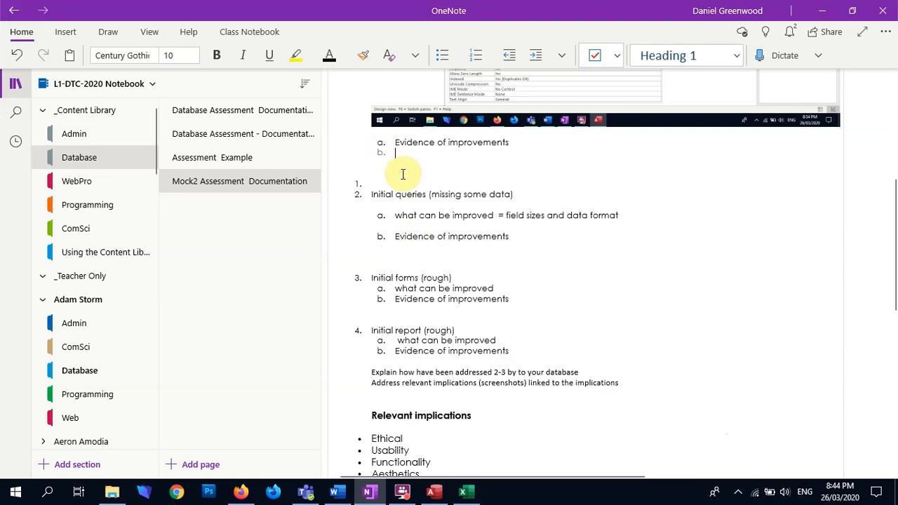
{"action": "key", "text": "ctrl+v"}
{"action": "scroll", "coordinate": [414, 379], "scroll_direction": "down", "scroll_amount": 3}
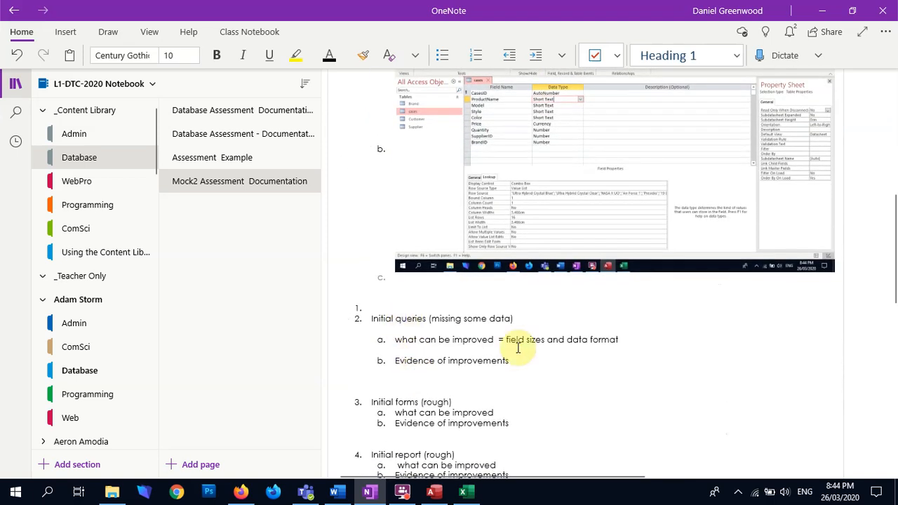
Move the text "= field sizes and data format" from Initial queries to the table section's "Evidence of improvements" line
{"action": "left_click_drag", "start_coordinate": [619, 340], "coordinate": [503, 343]}
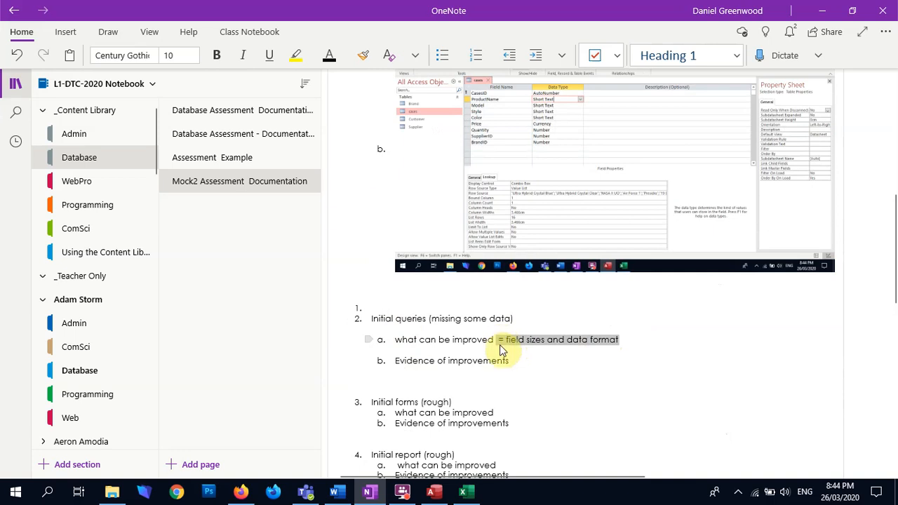
{"action": "key", "text": "BackSpace"}
{"action": "scroll", "coordinate": [508, 336], "scroll_direction": "up", "scroll_amount": 7}
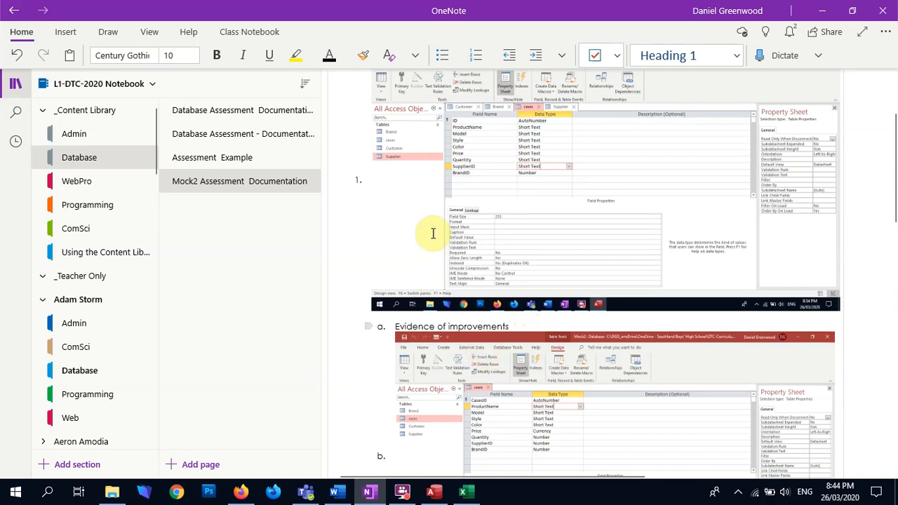
{"action": "key", "text": "ctrl+z"}
{"action": "left_click_drag", "start_coordinate": [370, 150], "coordinate": [494, 155]}
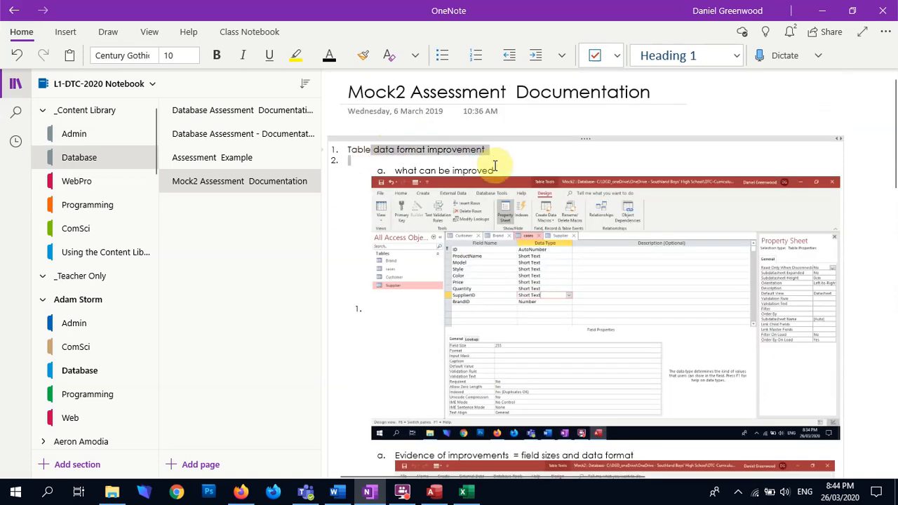
Remove the empty list number above the Initial queries heading and look over the rearranged page
{"action": "scroll", "coordinate": [355, 315], "scroll_direction": "down", "scroll_amount": 12}
{"action": "left_click_drag", "start_coordinate": [374, 325], "coordinate": [508, 324]}
{"action": "left_click", "coordinate": [379, 315]}
{"action": "key", "text": "BackSpace"}
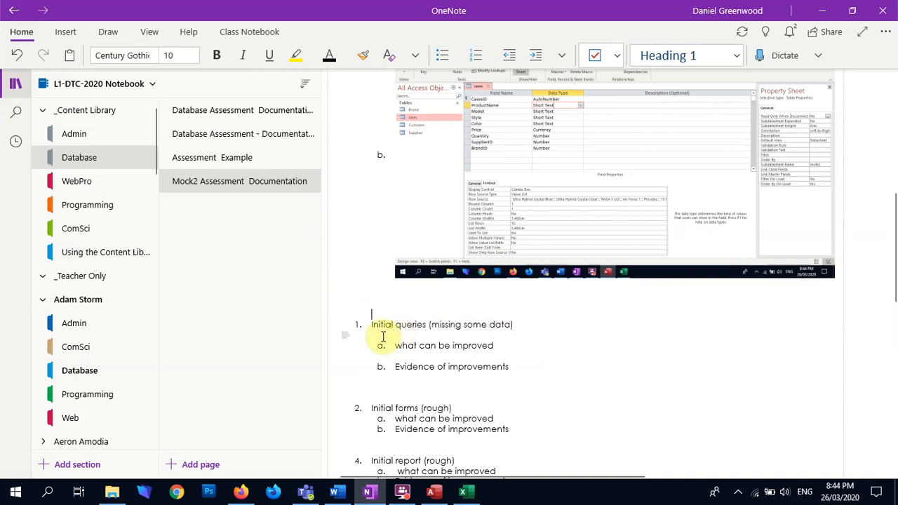
{"action": "scroll", "coordinate": [370, 316], "scroll_direction": "down", "scroll_amount": 3}
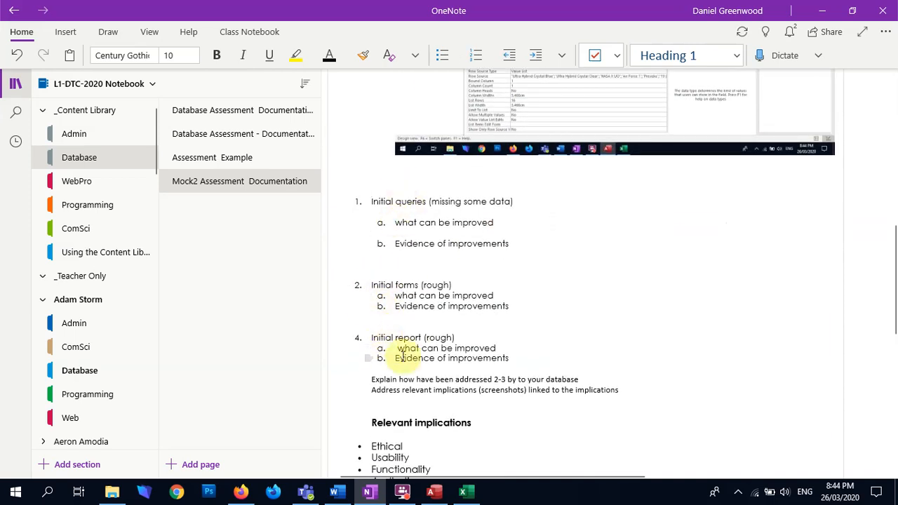
{"action": "scroll", "coordinate": [400, 357], "scroll_direction": "up", "scroll_amount": 15}
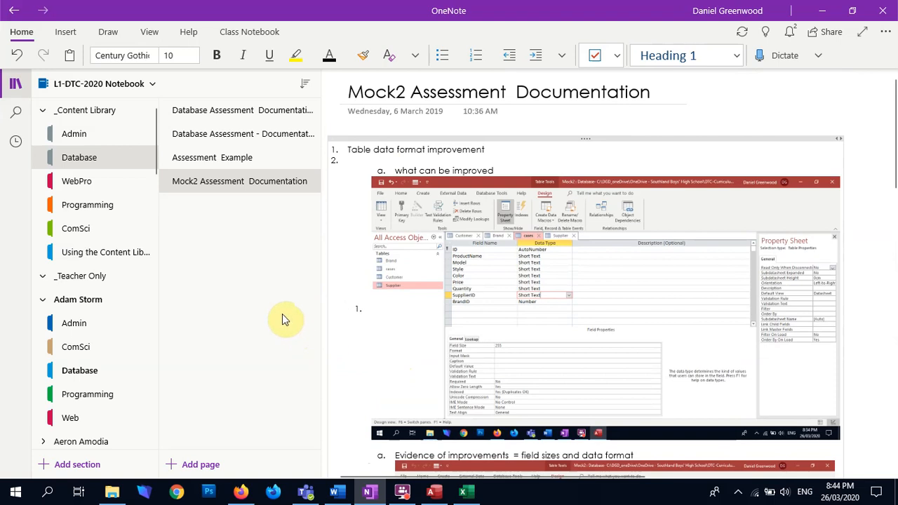
Switch to Access, close the cases table and add the Brand, cases, Customer and Supplier tables to the Relationships layout
{"action": "key", "text": "alt+Tab"}
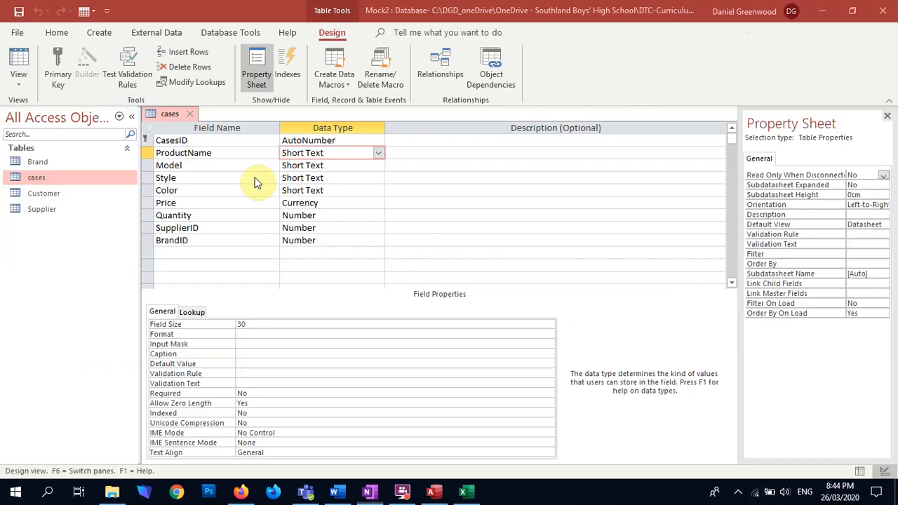
{"action": "left_click", "coordinate": [190, 114]}
{"action": "left_click", "coordinate": [223, 34]}
{"action": "left_click", "coordinate": [164, 70]}
{"action": "double_click", "coordinate": [365, 95]}
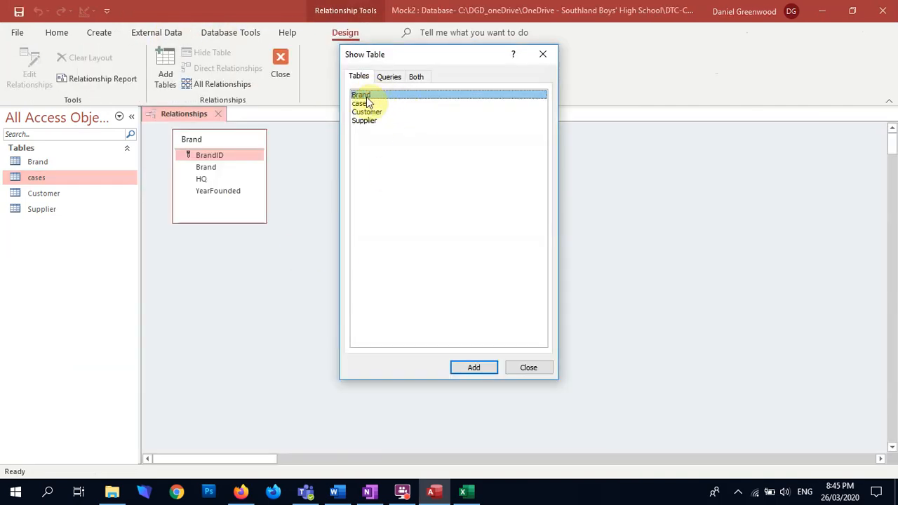
{"action": "double_click", "coordinate": [362, 103]}
{"action": "double_click", "coordinate": [364, 112]}
{"action": "double_click", "coordinate": [421, 120]}
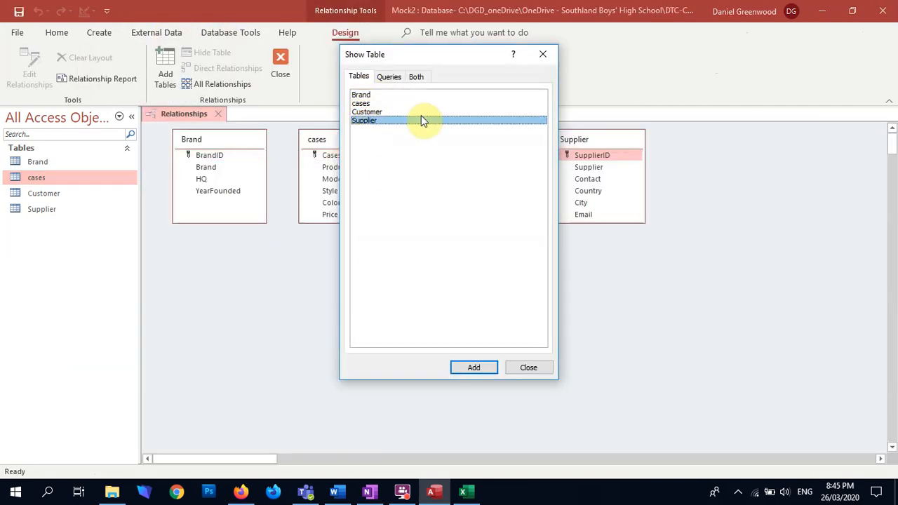
{"action": "left_click", "coordinate": [543, 54]}
Arrange the relationship layout with Supplier beside cases and Customer at the far end, enlarging the Customer and cases boxes to show all fields
{"action": "left_click_drag", "start_coordinate": [479, 220], "coordinate": [475, 266]}
{"action": "left_click_drag", "start_coordinate": [456, 141], "coordinate": [752, 140]}
{"action": "left_click_drag", "start_coordinate": [613, 144], "coordinate": [510, 146]}
{"action": "left_click_drag", "start_coordinate": [327, 223], "coordinate": [326, 265]}
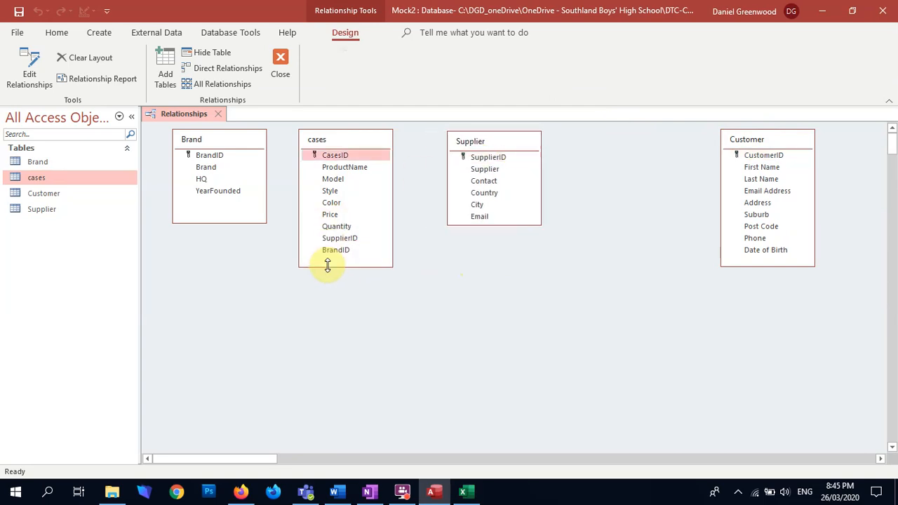
{"action": "left_click_drag", "start_coordinate": [226, 140], "coordinate": [229, 141]}
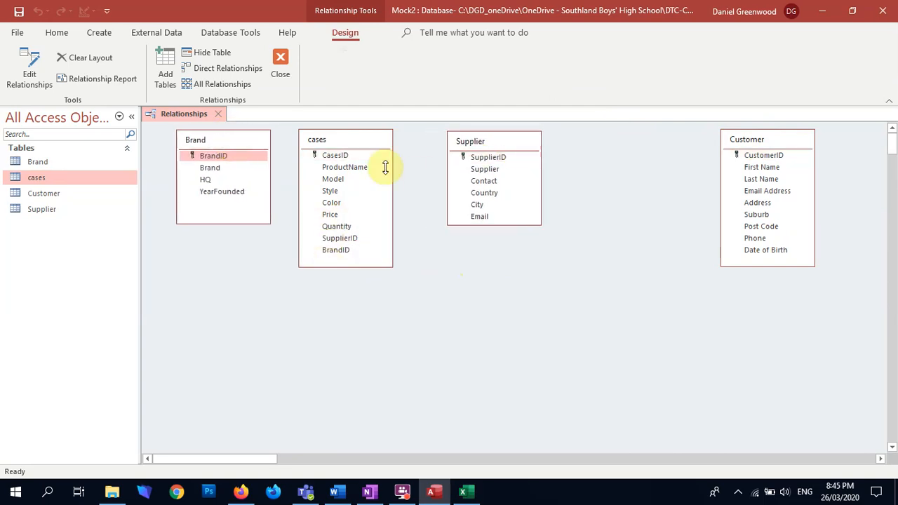
{"action": "left_click_drag", "start_coordinate": [353, 146], "coordinate": [365, 147]}
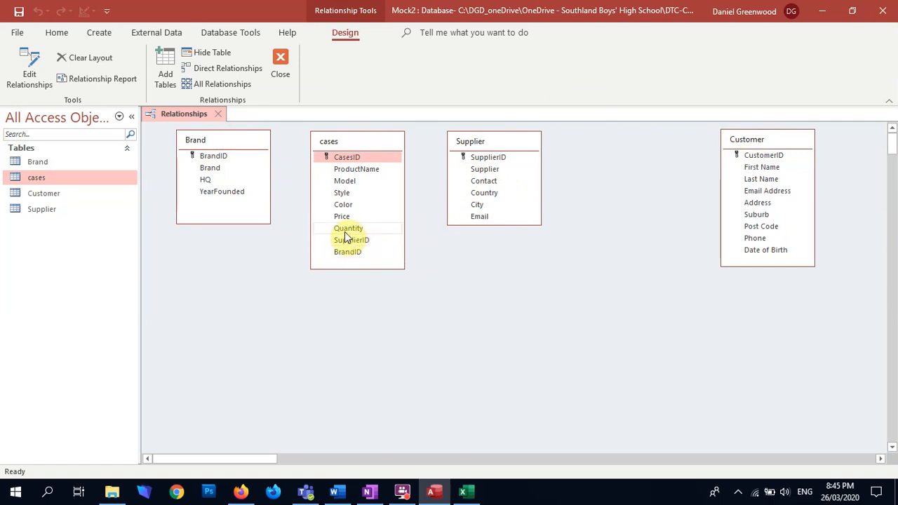
Create a relationship from Supplier's SupplierID to SupplierID in cases with referential integrity enforced
{"action": "left_click_drag", "start_coordinate": [500, 158], "coordinate": [357, 239]}
{"action": "left_click", "coordinate": [372, 203]}
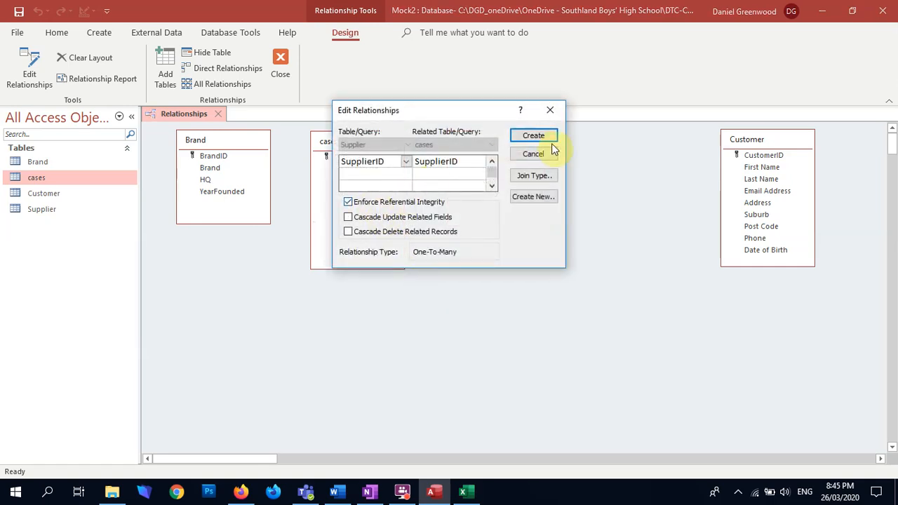
{"action": "left_click", "coordinate": [527, 139]}
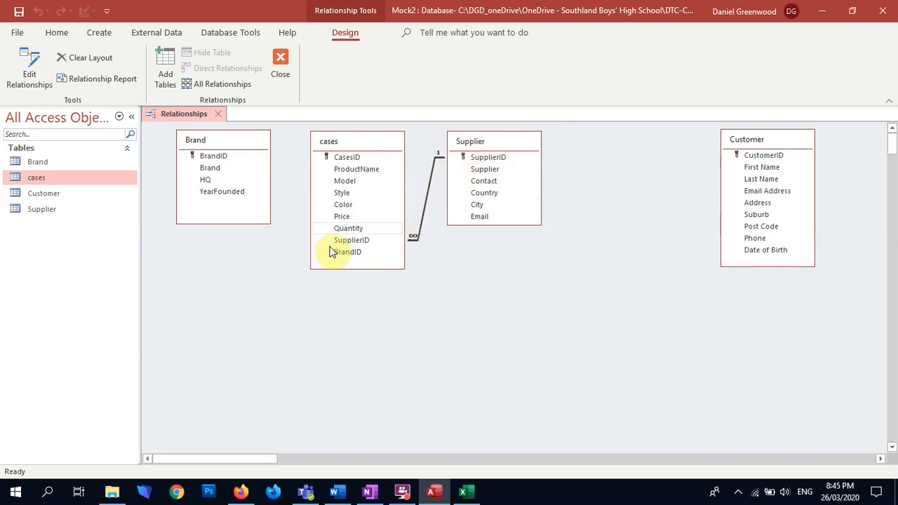
Try to create a relationship from Brand's BrandID to BrandID in cases with referential integrity enforced
{"action": "left_click", "coordinate": [203, 156]}
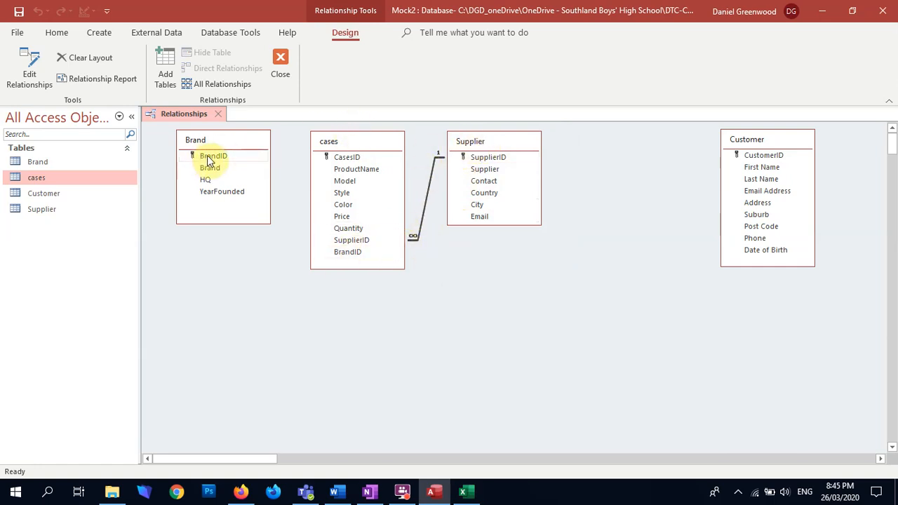
{"action": "left_click_drag", "start_coordinate": [208, 155], "coordinate": [345, 257]}
{"action": "left_click", "coordinate": [382, 202]}
{"action": "left_click", "coordinate": [533, 138]}
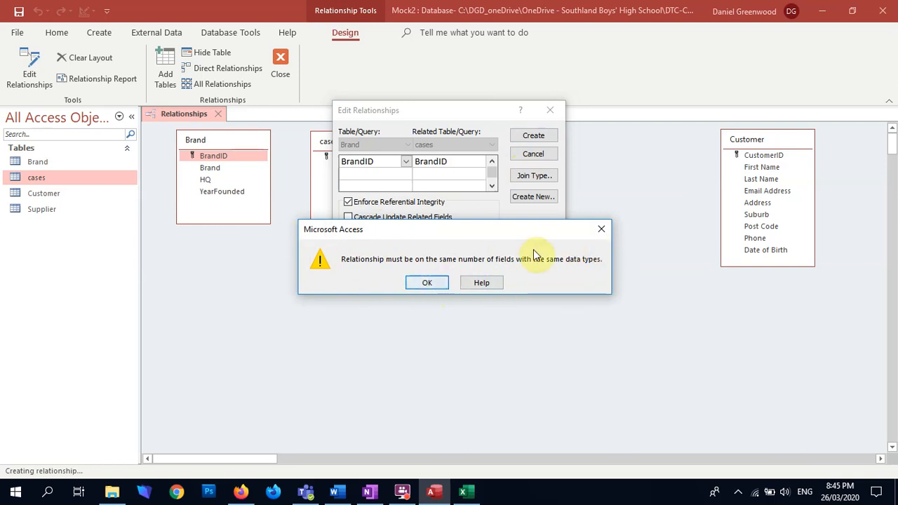
{"action": "left_click", "coordinate": [601, 229]}
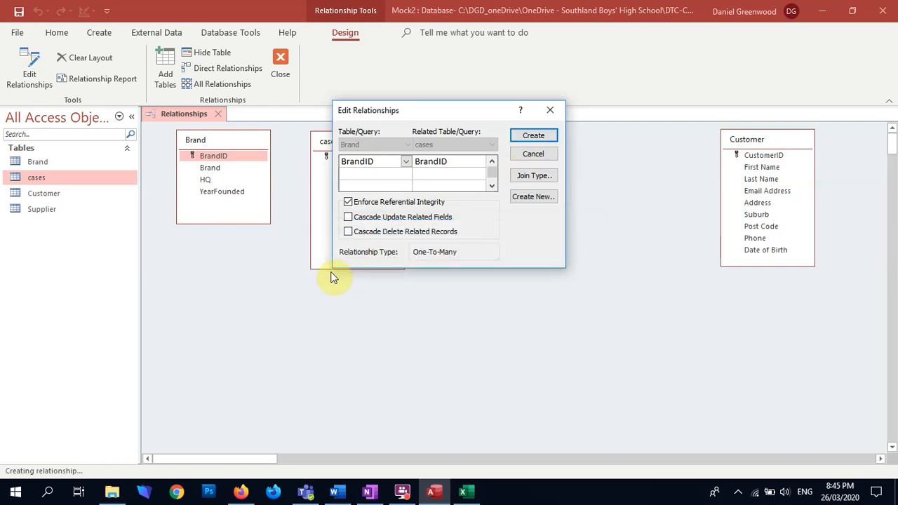
{"action": "left_click", "coordinate": [552, 112]}
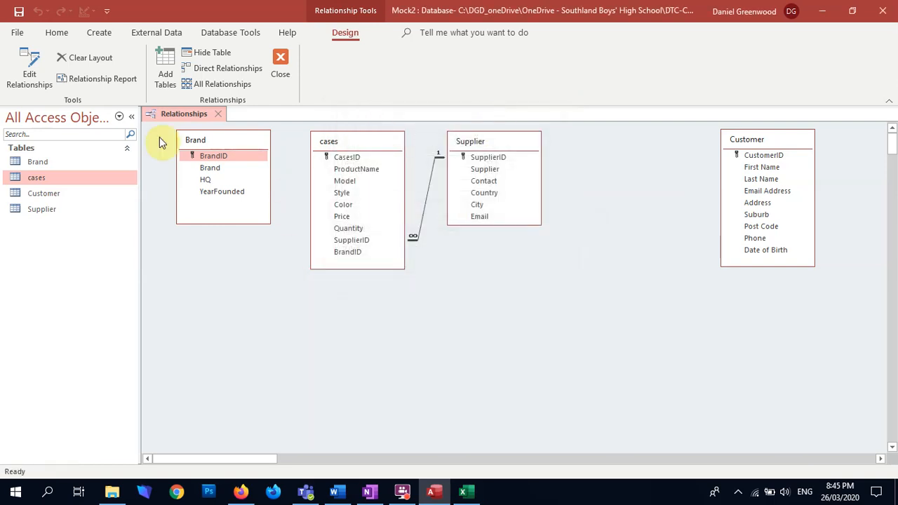
Open the cases table and change the BrandID column's data type to Short Text and back to Number
{"action": "double_click", "coordinate": [32, 181]}
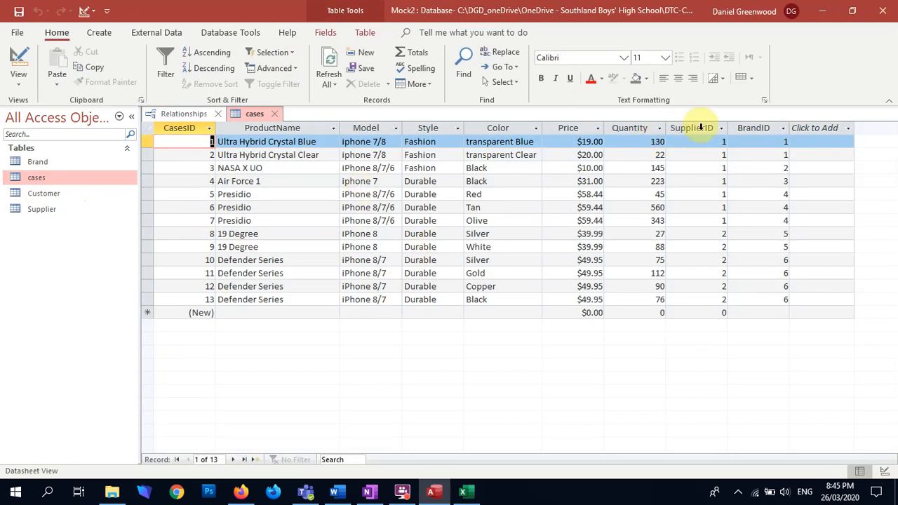
{"action": "left_click", "coordinate": [752, 126]}
{"action": "left_click", "coordinate": [332, 32]}
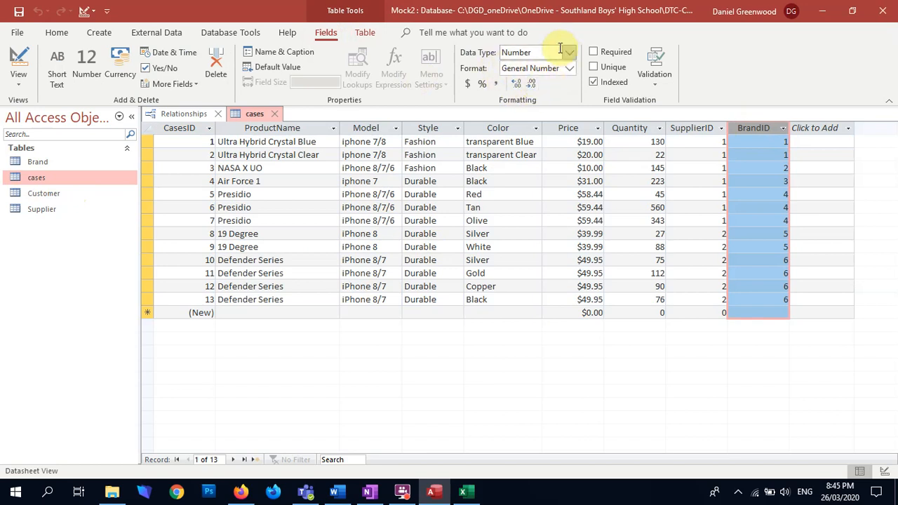
{"action": "left_click", "coordinate": [568, 56]}
{"action": "left_click", "coordinate": [545, 68]}
{"action": "left_click", "coordinate": [566, 52]}
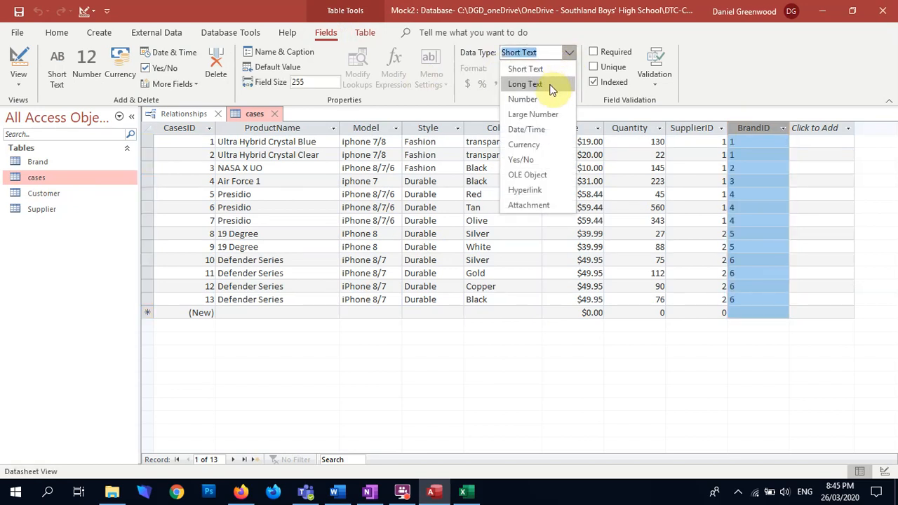
{"action": "left_click", "coordinate": [544, 100]}
{"action": "left_click", "coordinate": [442, 294]}
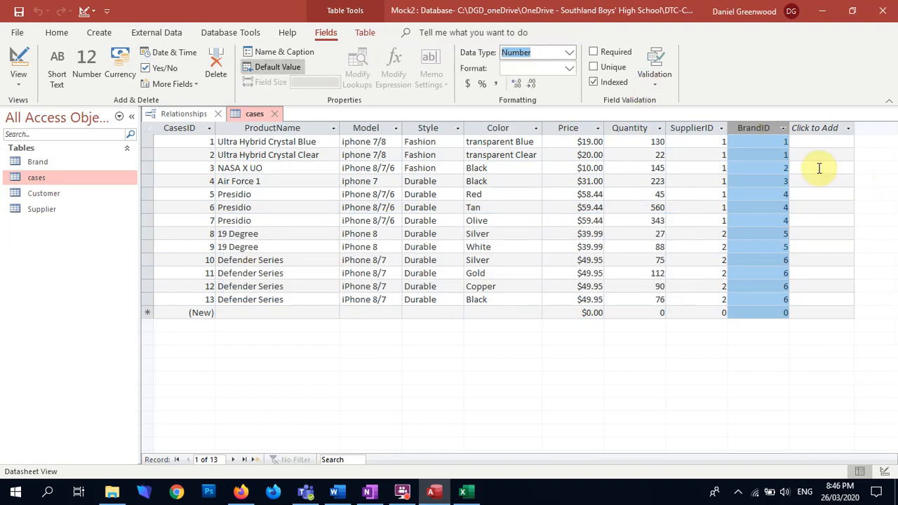
Open the Brand table and compare its BrandID values with those in the cases table
{"action": "left_click", "coordinate": [774, 155]}
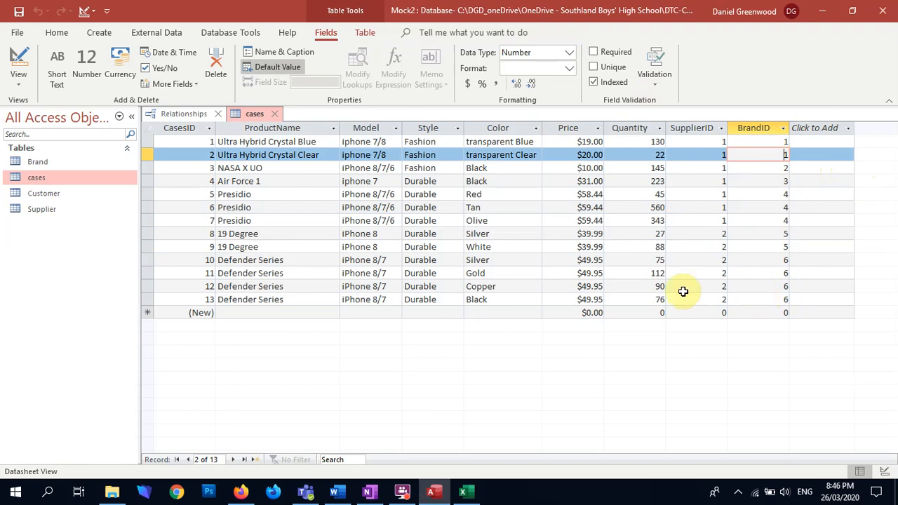
{"action": "double_click", "coordinate": [35, 162]}
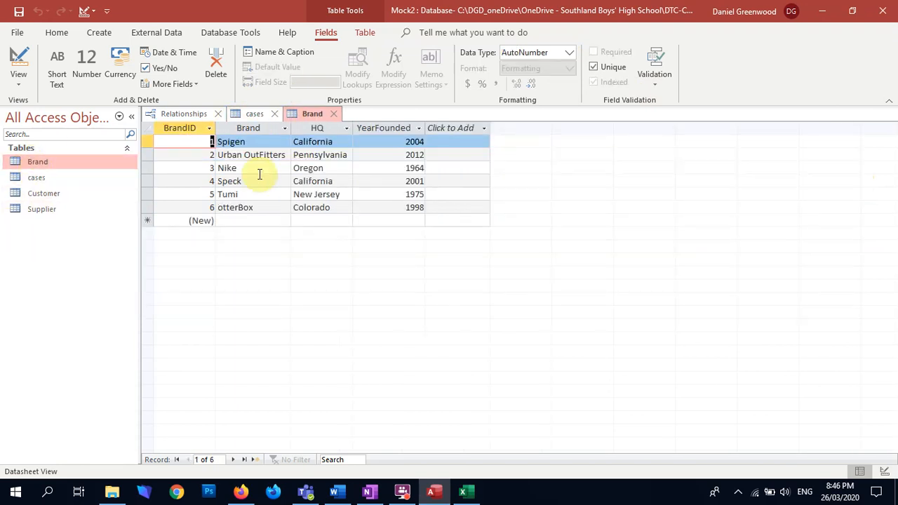
{"action": "left_click", "coordinate": [204, 206]}
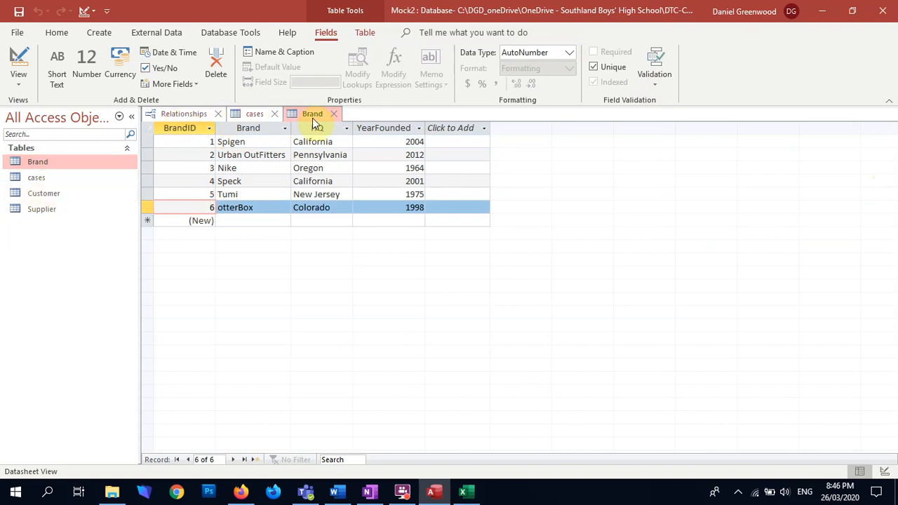
{"action": "left_click", "coordinate": [254, 113]}
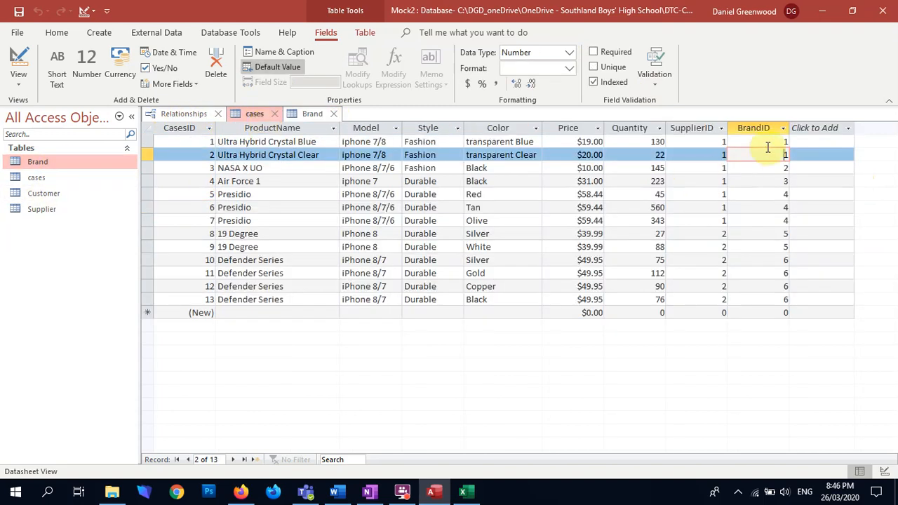
Check the BrandID of the last record in cases against the Brand table and close the cases table
{"action": "left_click", "coordinate": [775, 299]}
{"action": "type", "text": "6"}
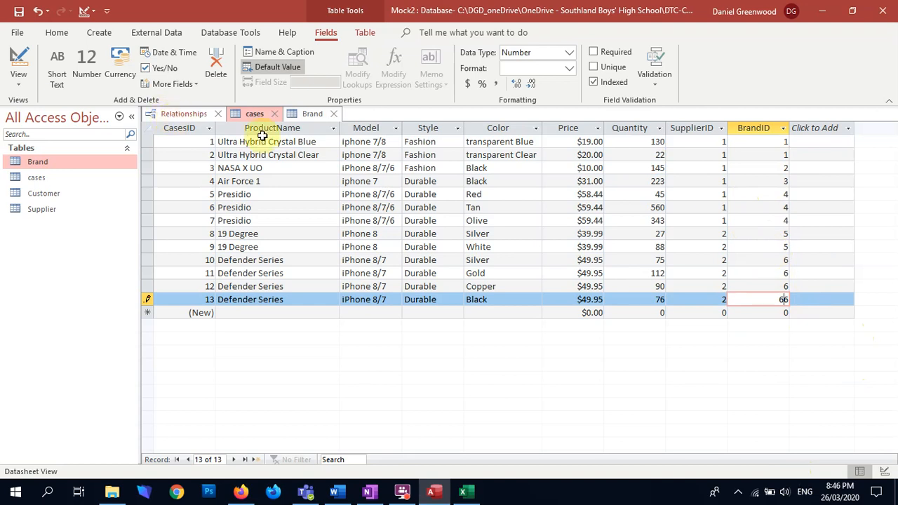
{"action": "key", "text": "BackSpace"}
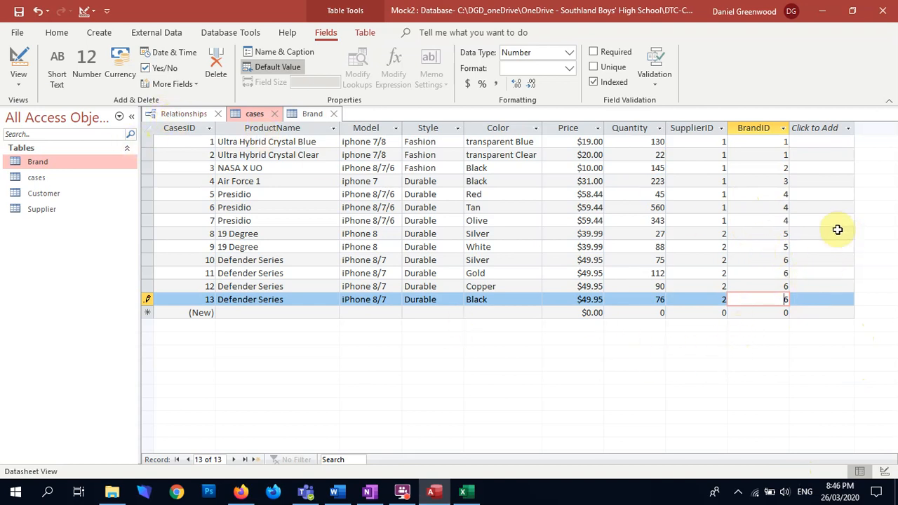
{"action": "left_click", "coordinate": [302, 118]}
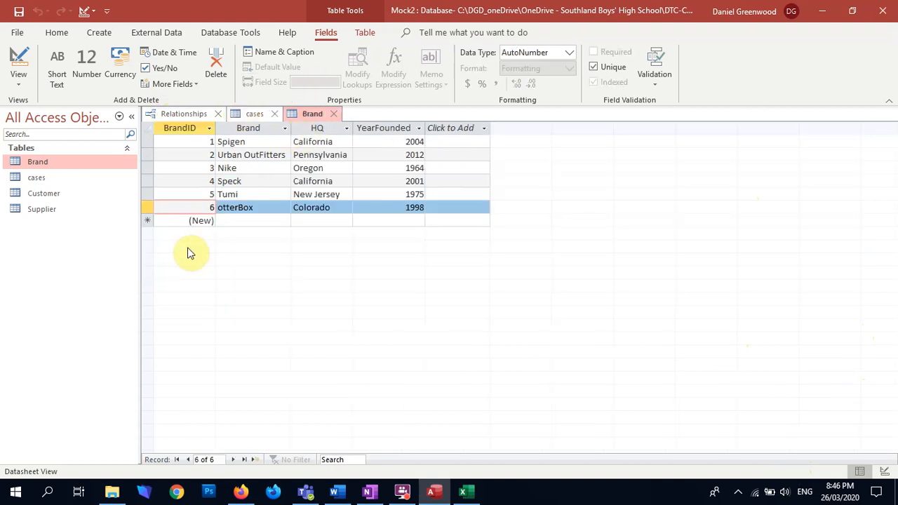
{"action": "left_click", "coordinate": [239, 114]}
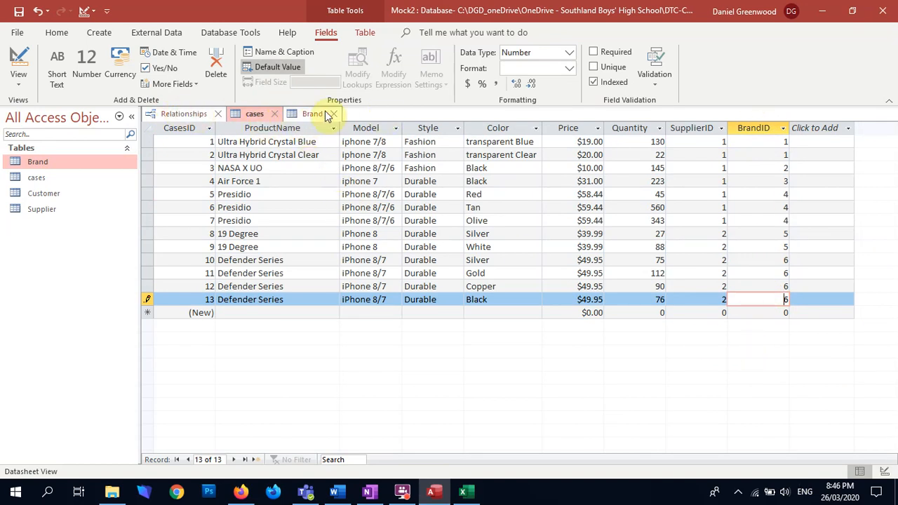
{"action": "left_click", "coordinate": [275, 114]}
Try again to relate Brand's BrandID to BrandID in cases with referential integrity enforced while the Brand table is open
{"action": "left_click", "coordinate": [182, 116]}
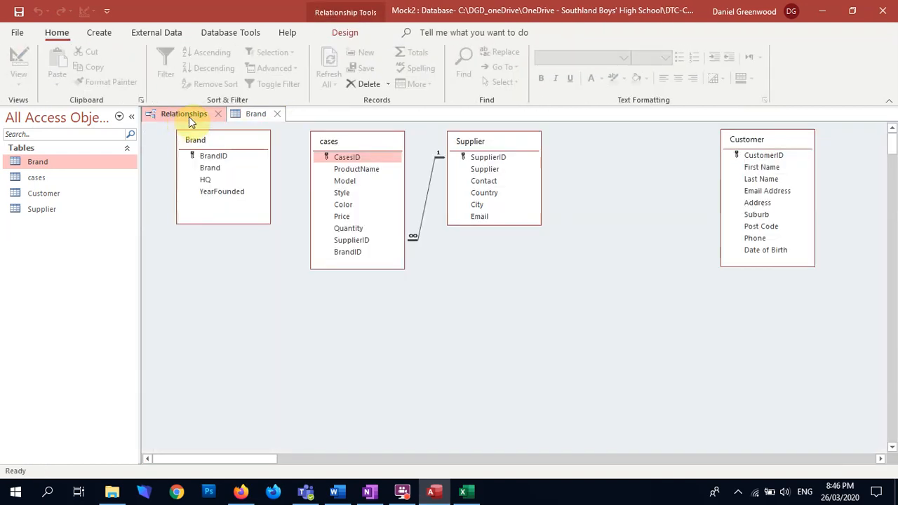
{"action": "left_click_drag", "start_coordinate": [211, 156], "coordinate": [286, 229]}
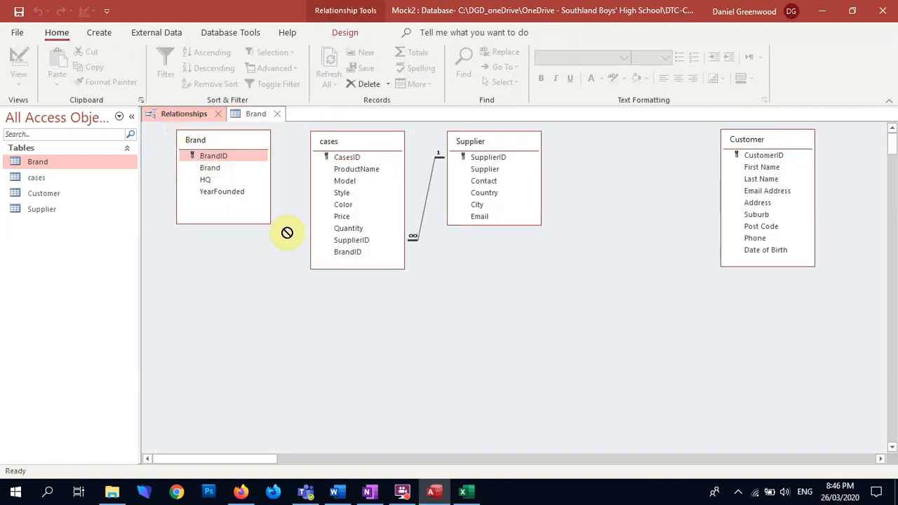
{"action": "left_click_drag", "start_coordinate": [357, 256], "coordinate": [367, 258]}
{"action": "left_click", "coordinate": [419, 203]}
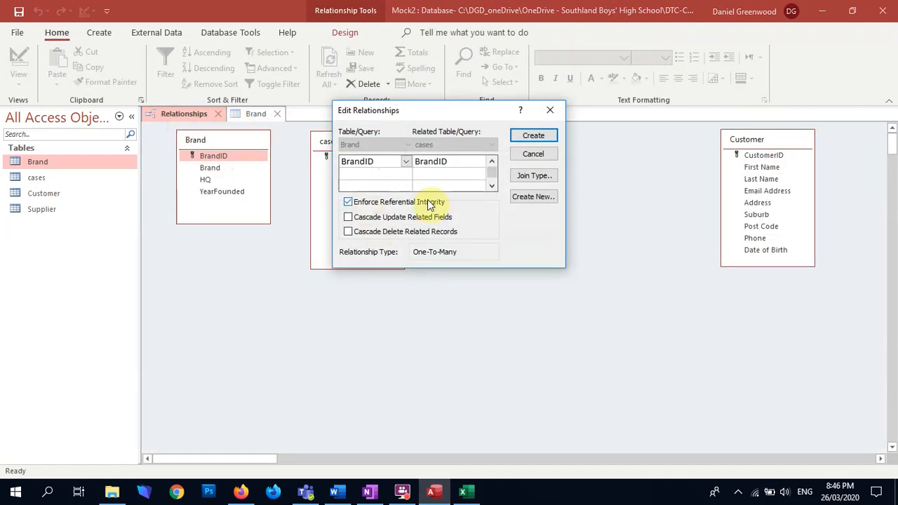
{"action": "left_click", "coordinate": [535, 137]}
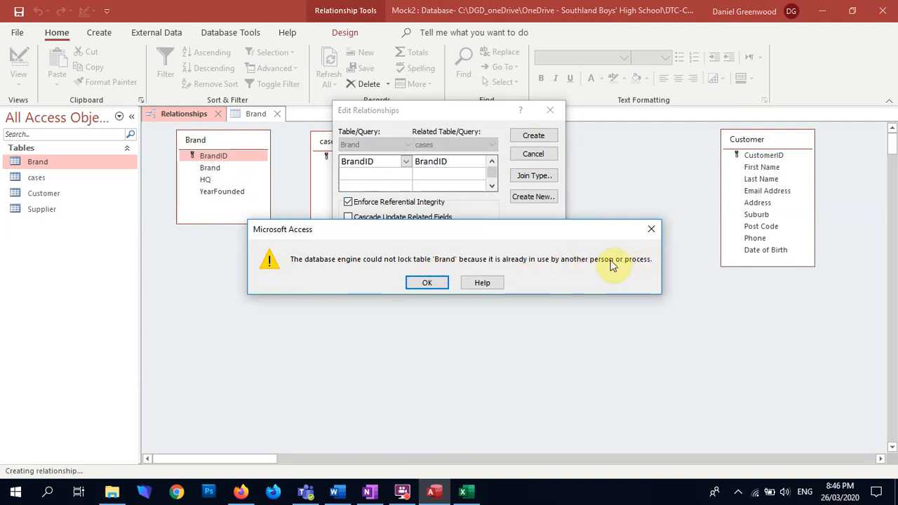
{"action": "left_click", "coordinate": [653, 228]}
{"action": "left_click", "coordinate": [550, 111]}
With the Brand table closed, relate Brand's BrandID to BrandID in cases with referential integrity enforced and move the Customer table beside Supplier
{"action": "left_click", "coordinate": [277, 114]}
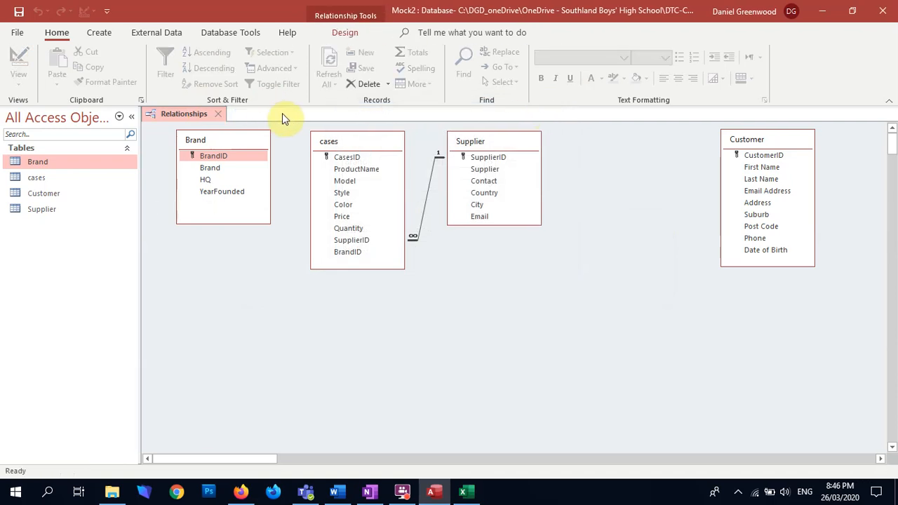
{"action": "left_click_drag", "start_coordinate": [205, 156], "coordinate": [347, 255]}
{"action": "left_click", "coordinate": [387, 204]}
{"action": "left_click", "coordinate": [533, 135]}
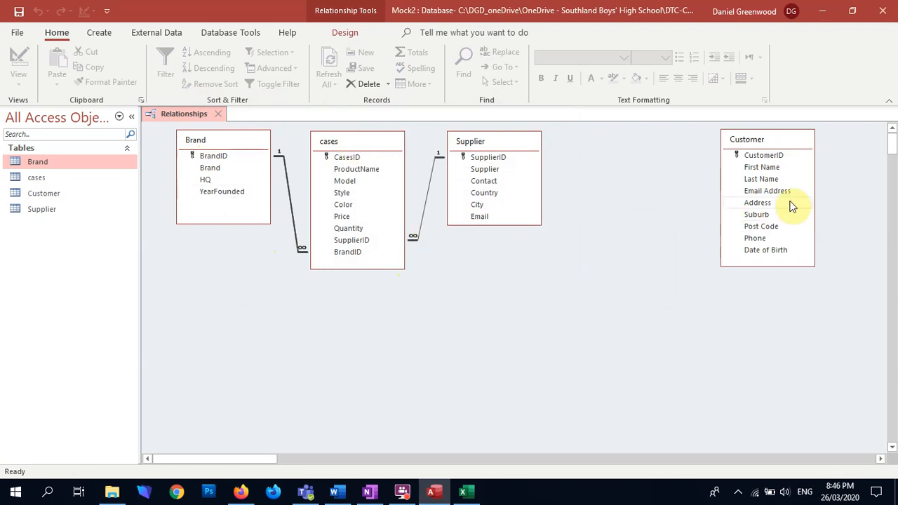
{"action": "left_click_drag", "start_coordinate": [757, 144], "coordinate": [630, 146]}
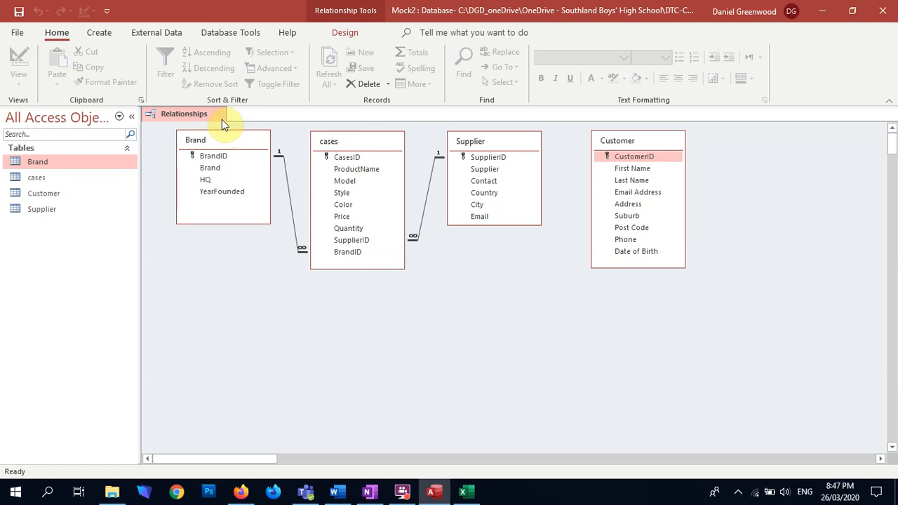
Switch to the Mock Cases 2020 document in Word and enter the student's initials on the marking sheet's Name line
{"action": "left_click", "coordinate": [368, 491]}
{"action": "scroll", "coordinate": [659, 274], "scroll_direction": "down", "scroll_amount": 3}
{"action": "scroll", "coordinate": [652, 278], "scroll_direction": "up", "scroll_amount": 3}
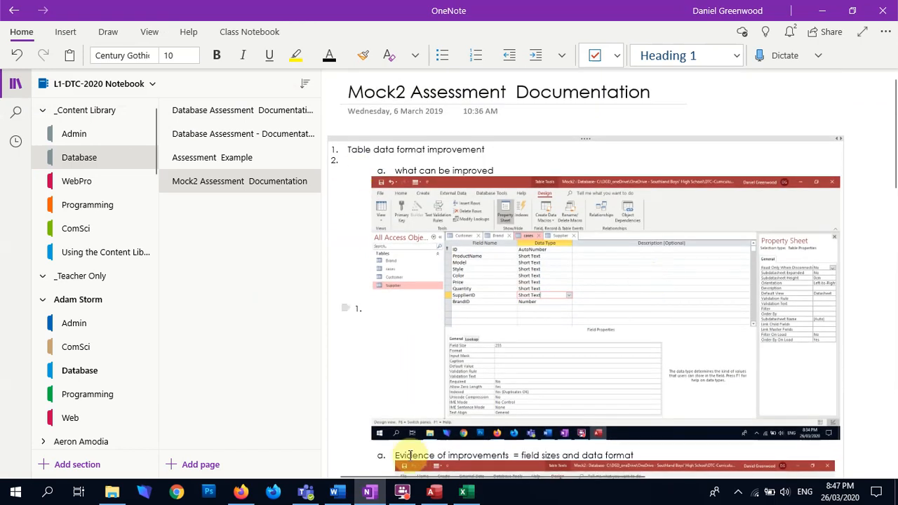
{"action": "left_click", "coordinate": [334, 491]}
{"action": "scroll", "coordinate": [490, 305], "scroll_direction": "down", "scroll_amount": 20}
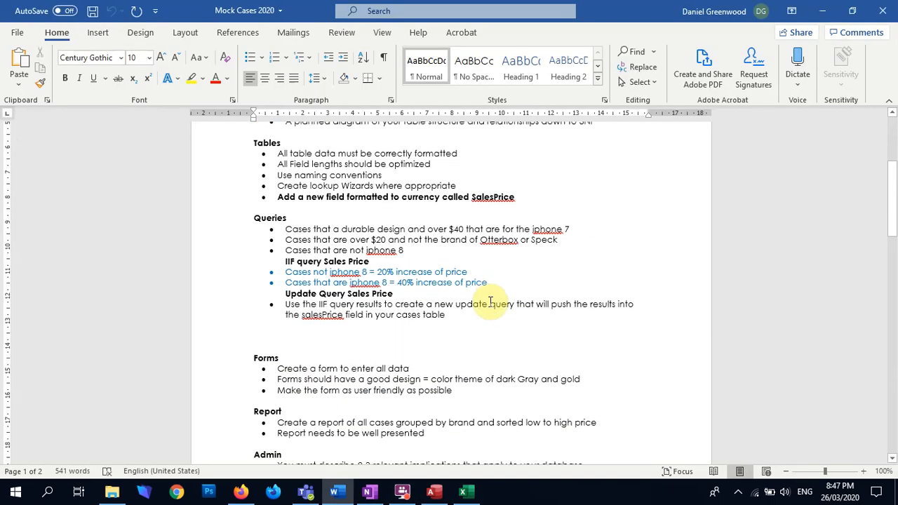
{"action": "left_click", "coordinate": [327, 248]}
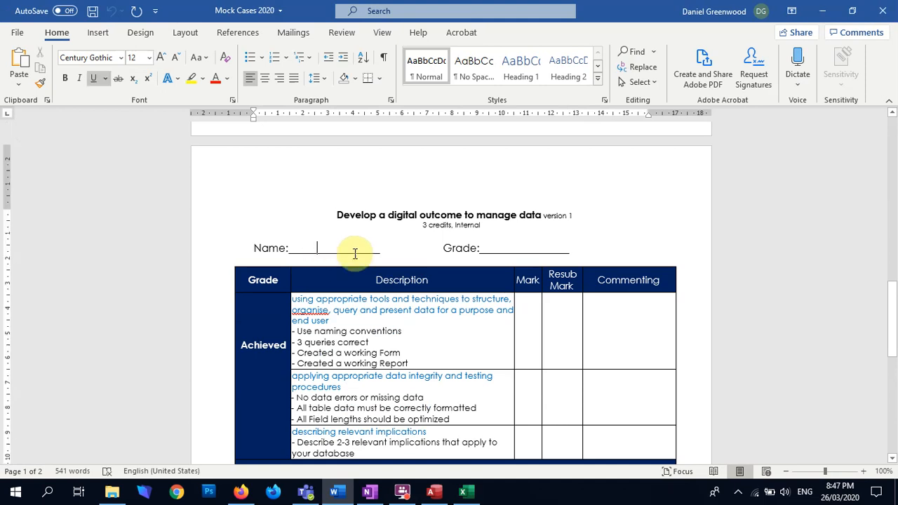
{"action": "type", "text": "DGD"}
{"action": "scroll", "coordinate": [363, 304], "scroll_direction": "down", "scroll_amount": 3}
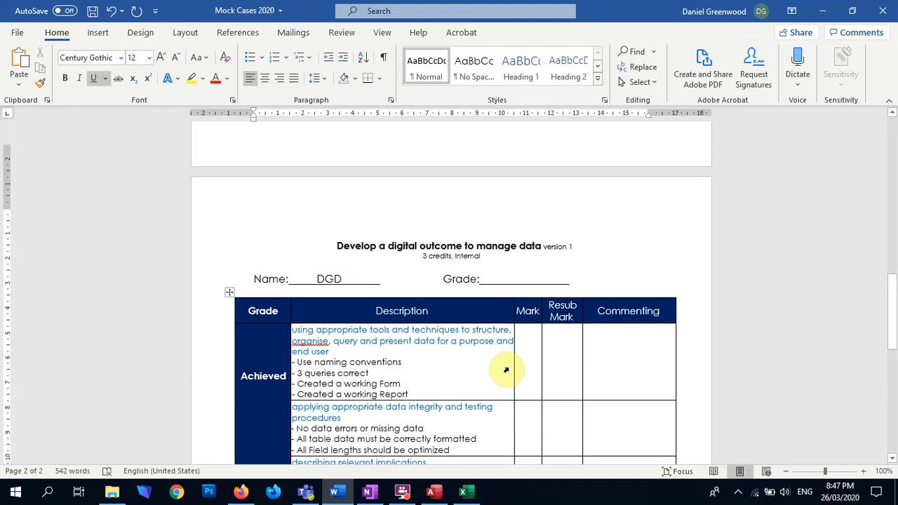
Enter Y as the mark for the first Achieved criterion on appropriate tools and techniques, consulting the database relationships
{"action": "left_click", "coordinate": [521, 236]}
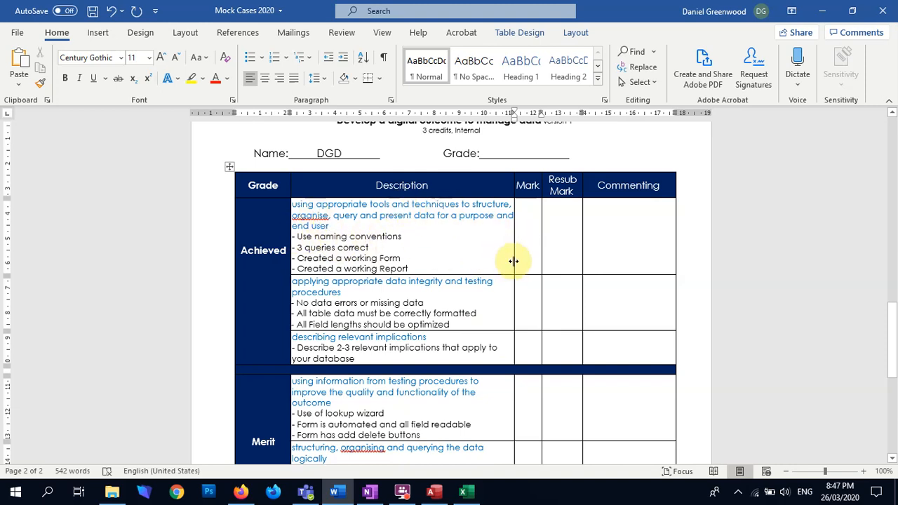
{"action": "key", "text": "alt+Tab"}
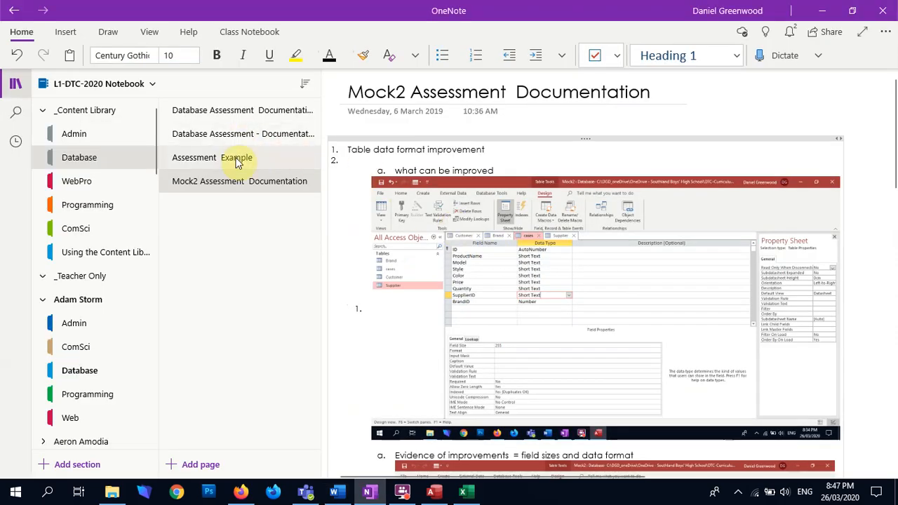
{"action": "key", "text": "alt+Tab"}
{"action": "key", "text": "Tab"}
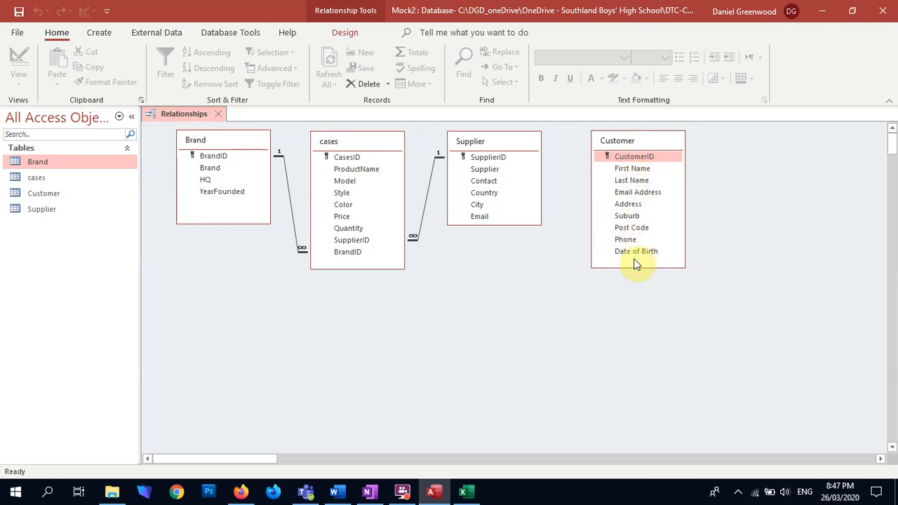
{"action": "key", "text": "alt+Tab"}
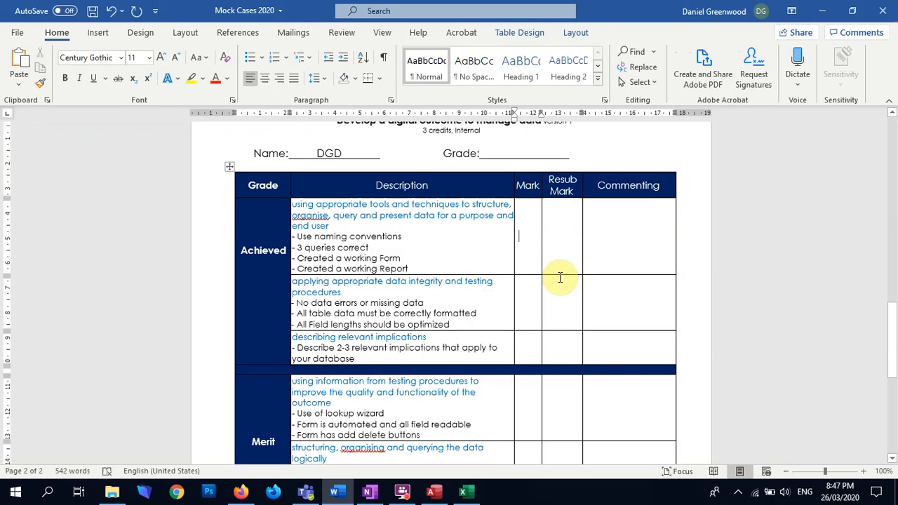
{"action": "type", "text": "Y"}
{"action": "key", "text": "Return"}
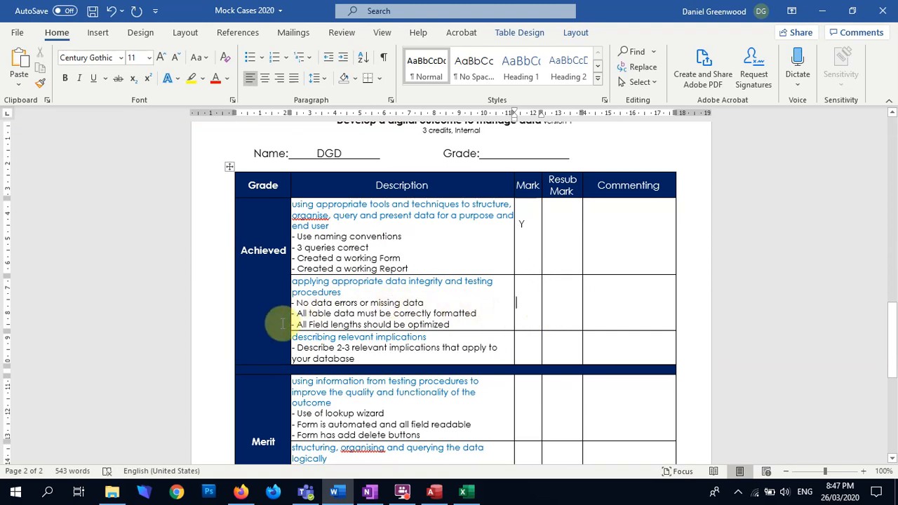
Enter ?, Y and Y on separate lines as marks for the data integrity and testing criterion and apply the No Spacing style
{"action": "type", "text": "?"}
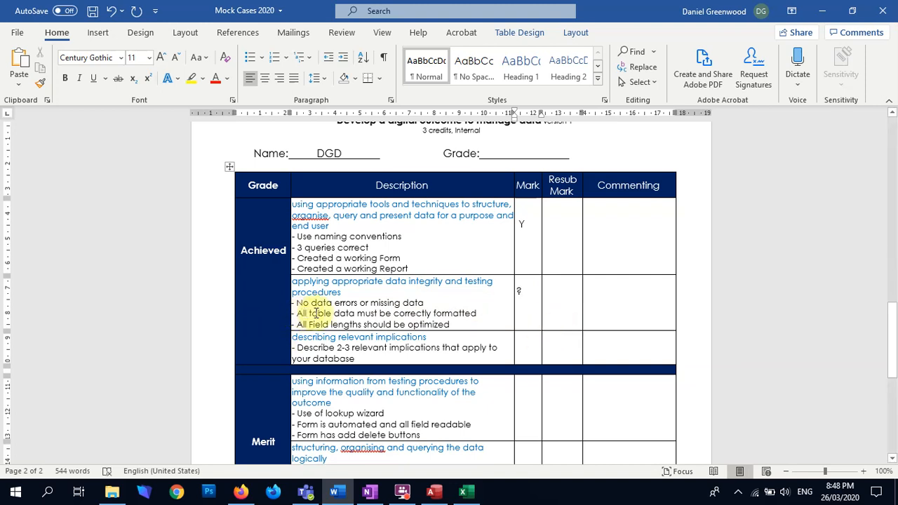
{"action": "left_click", "coordinate": [534, 310]}
{"action": "type", "text": "Y"}
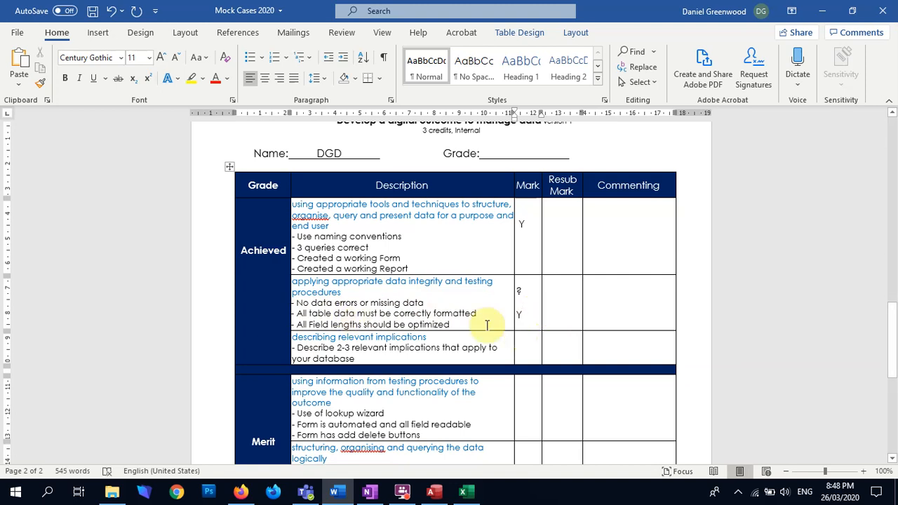
{"action": "key", "text": "Return"}
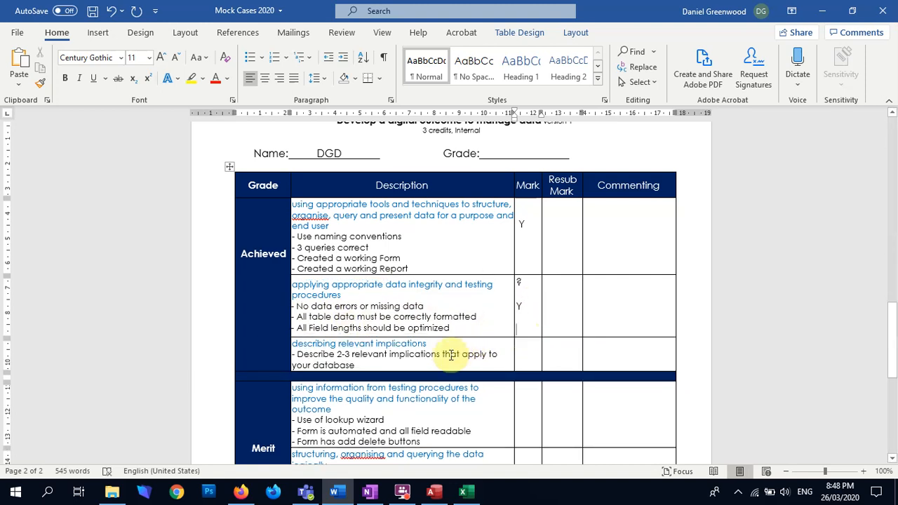
{"action": "type", "text": "Y"}
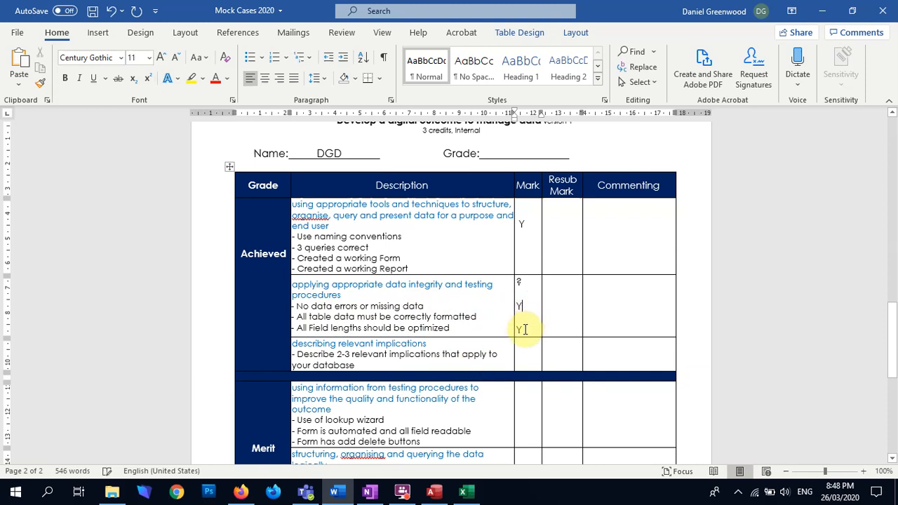
{"action": "left_click_drag", "start_coordinate": [525, 328], "coordinate": [519, 283]}
{"action": "left_click", "coordinate": [476, 64]}
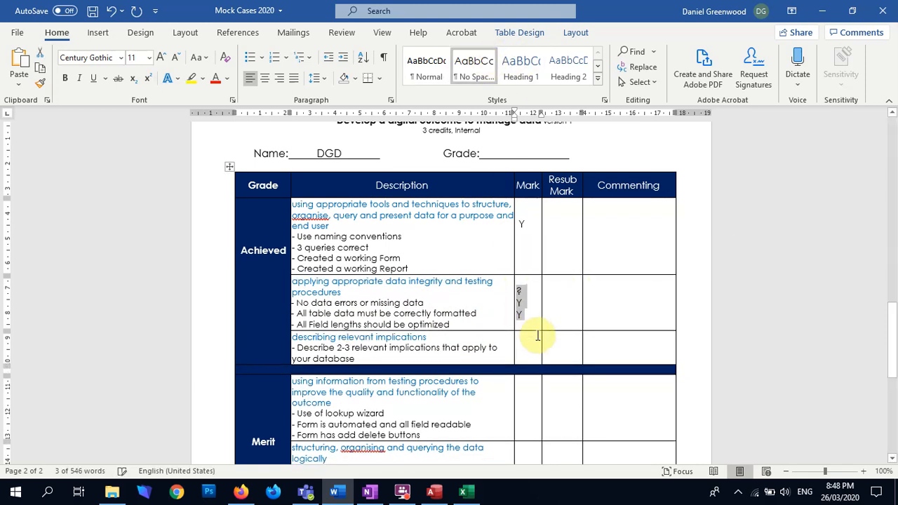
{"action": "left_click", "coordinate": [528, 350]}
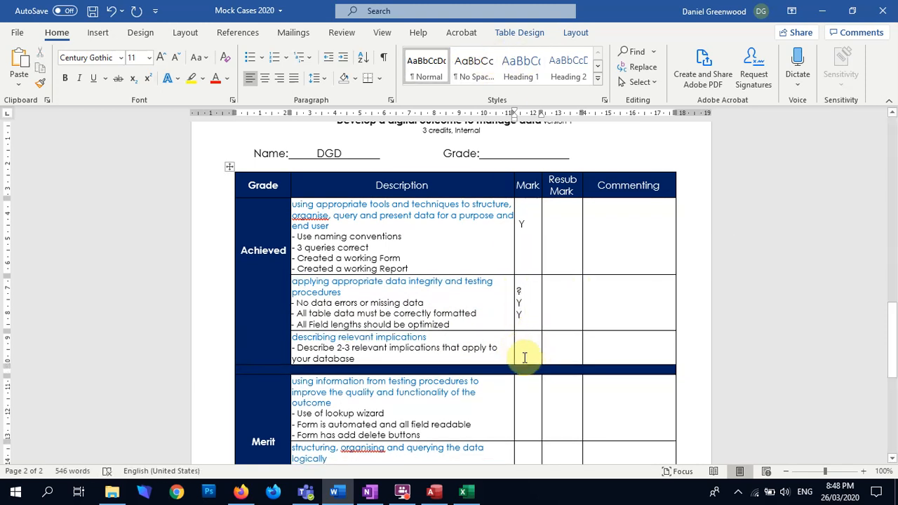
Enter Y as the mark for the first two Merit criteria, testing procedures and structuring, organising and querying data
{"action": "scroll", "coordinate": [526, 353], "scroll_direction": "down", "scroll_amount": 2}
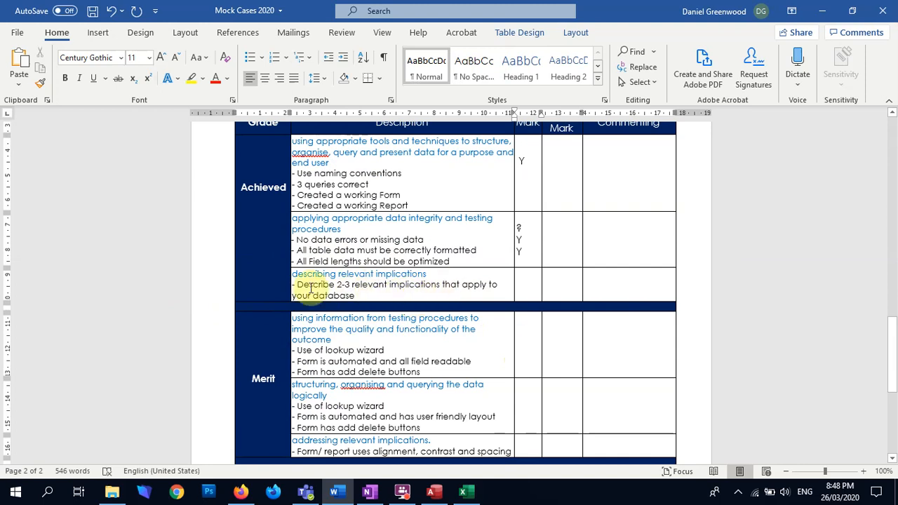
{"action": "scroll", "coordinate": [365, 330], "scroll_direction": "down", "scroll_amount": 3}
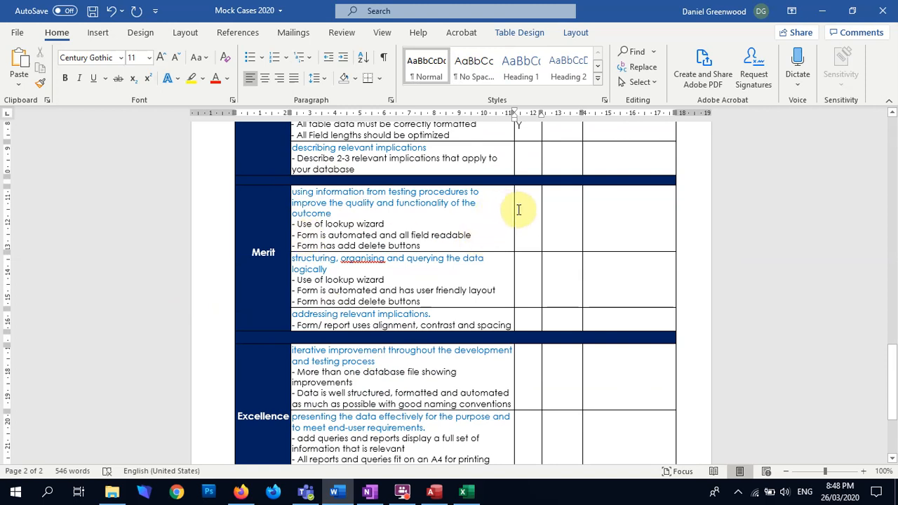
{"action": "left_click", "coordinate": [518, 209]}
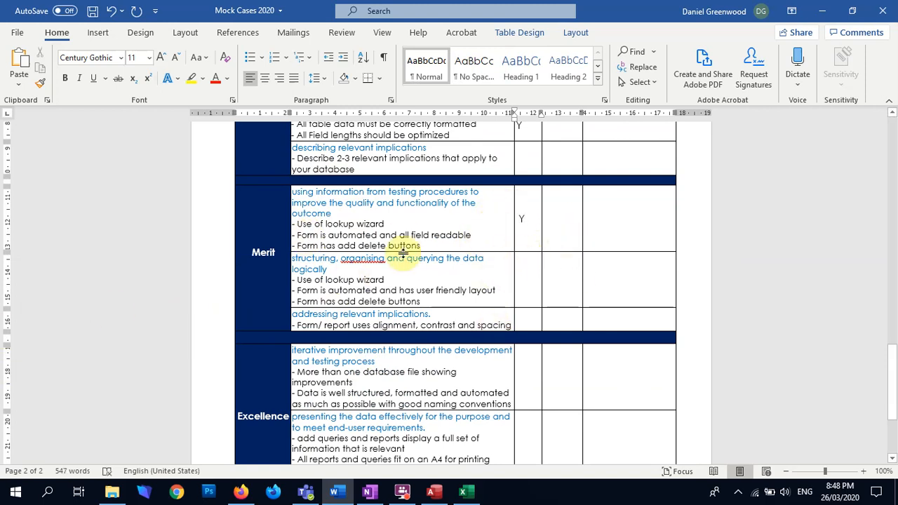
{"action": "left_click", "coordinate": [310, 246]}
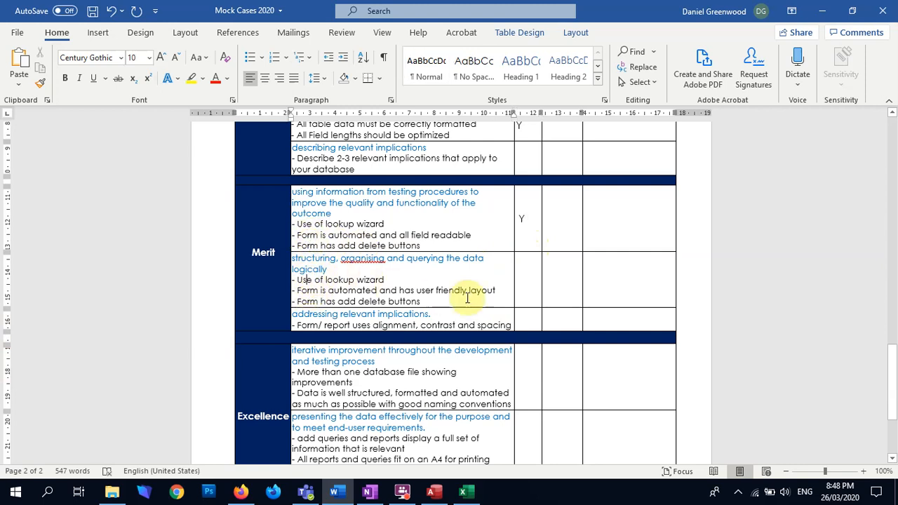
{"action": "left_click", "coordinate": [527, 277]}
{"action": "type", "text": "Y"}
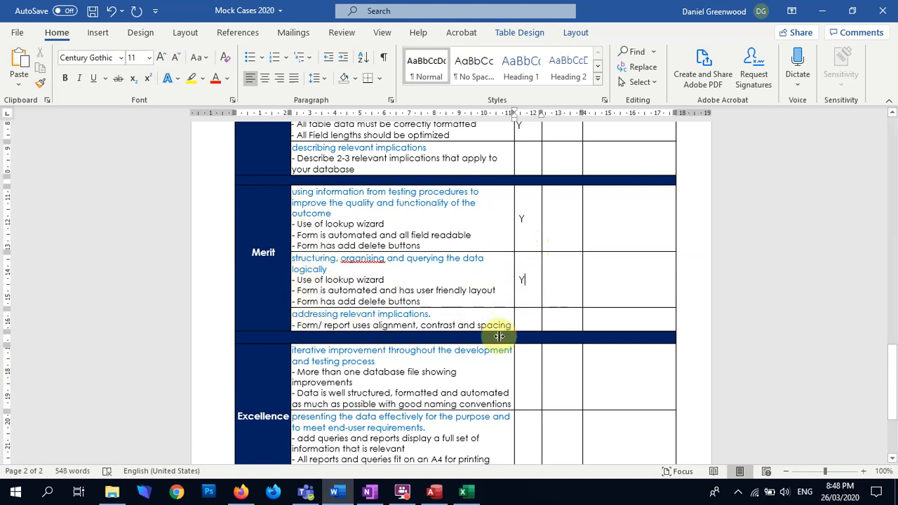
Examine the Excellence criterion about more than one database file showing improvements and compare it with the Mock2 database in Access
{"action": "scroll", "coordinate": [426, 392], "scroll_direction": "down", "scroll_amount": 2}
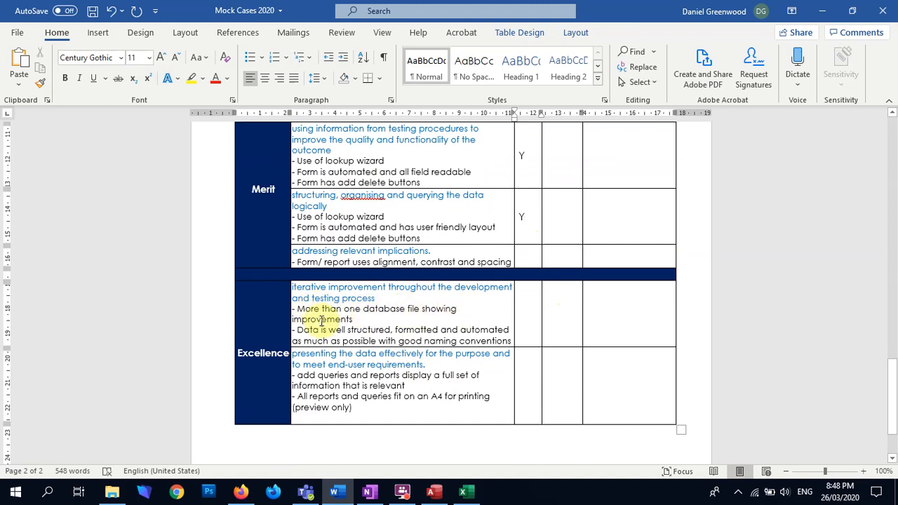
{"action": "left_click_drag", "start_coordinate": [355, 321], "coordinate": [301, 315]}
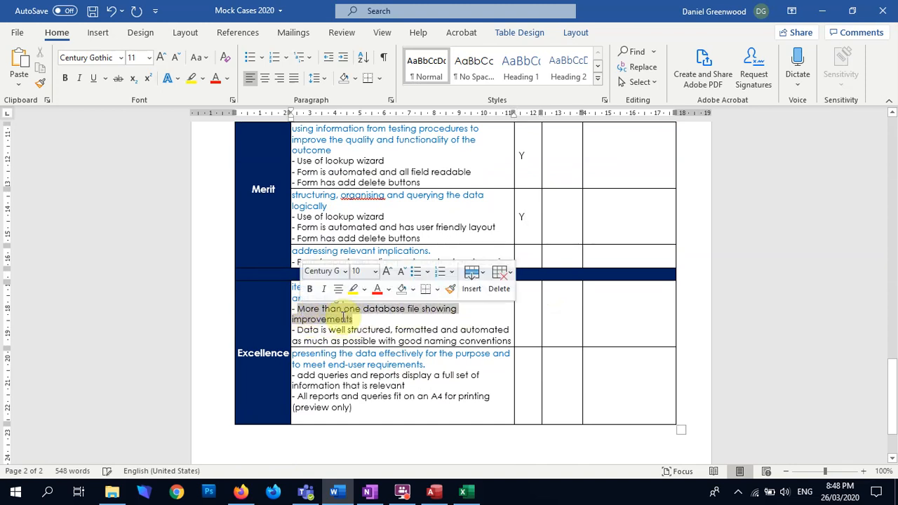
{"action": "left_click", "coordinate": [391, 323]}
{"action": "key", "text": "alt+Tab"}
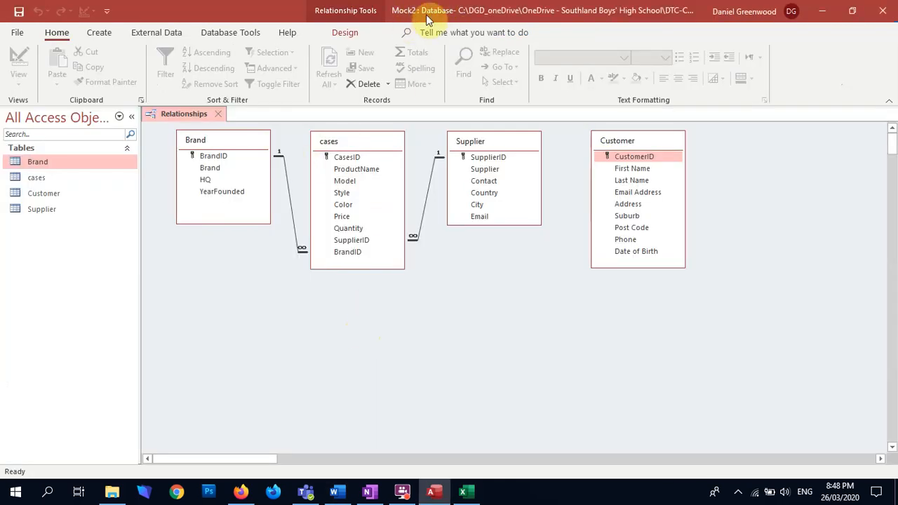
{"action": "key", "text": "alt+Tab"}
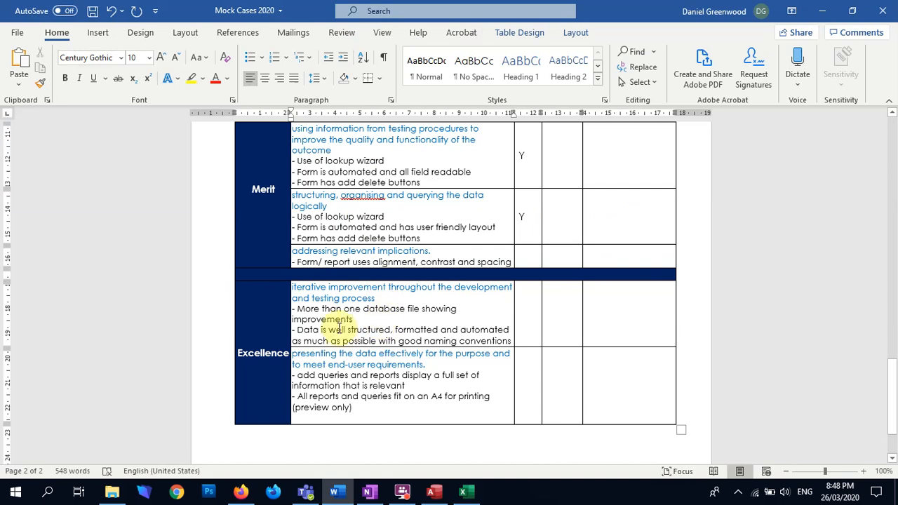
Examine the evidence of improvements in the OneNote Mock2 Assessment Documentation page against the Excellence criterion on iterative improvement
{"action": "key", "text": "alt+Tab"}
{"action": "key", "text": "alt+Tab"}
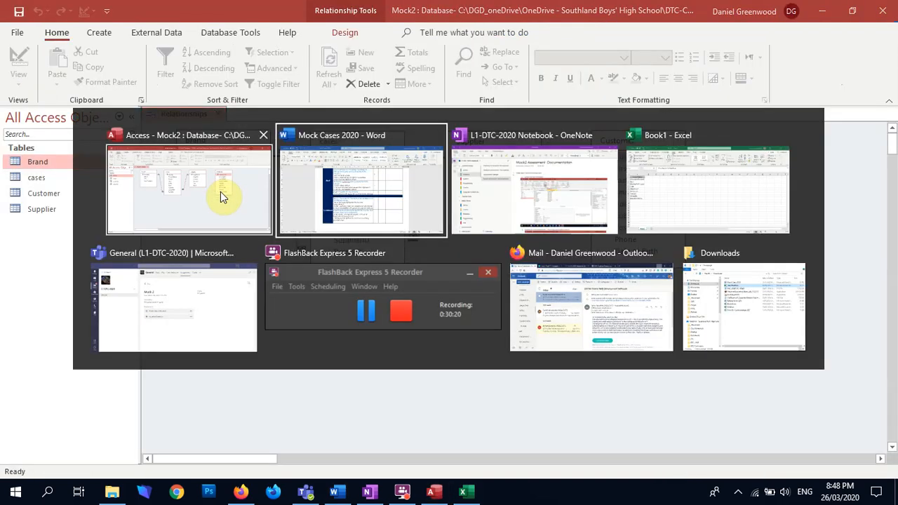
{"action": "key", "text": "alt+Tab"}
{"action": "scroll", "coordinate": [517, 360], "scroll_direction": "down", "scroll_amount": 4}
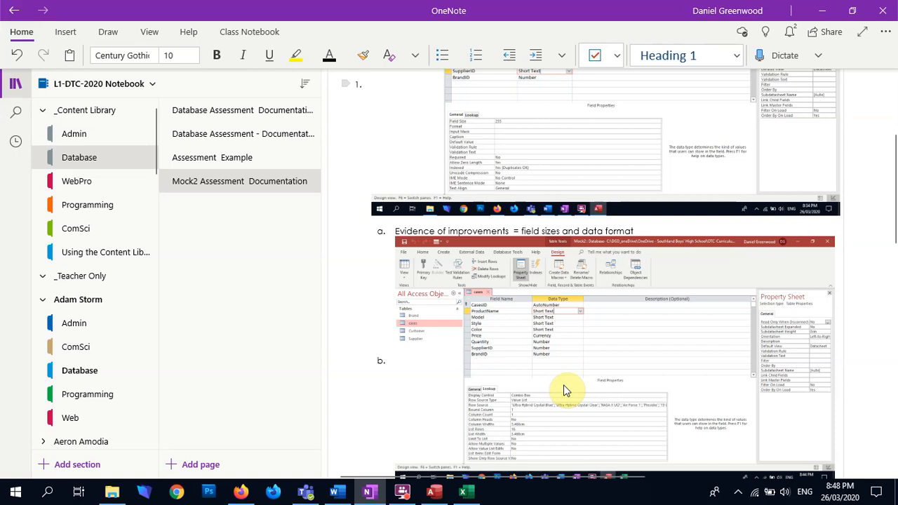
{"action": "key", "text": "alt+Tab"}
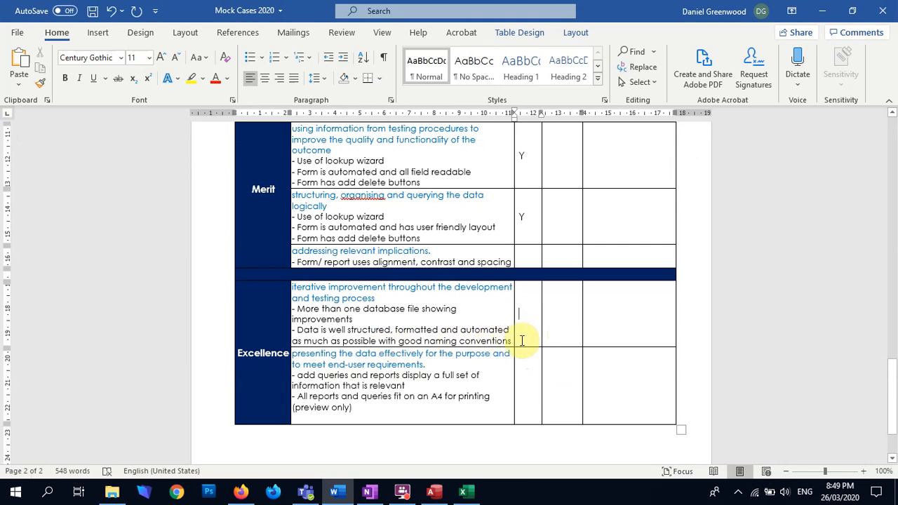
Review the Excellence criteria and the Achieved marks for data integrity and testing in the Word marking sheet
{"action": "left_click", "coordinate": [522, 328]}
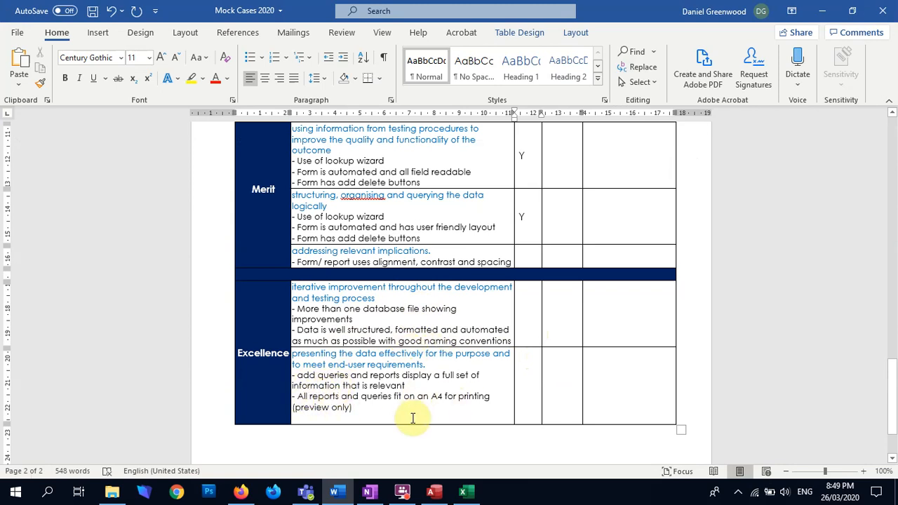
{"action": "scroll", "coordinate": [463, 386], "scroll_direction": "down", "scroll_amount": 2}
{"action": "scroll", "coordinate": [465, 389], "scroll_direction": "up", "scroll_amount": 3}
{"action": "scroll", "coordinate": [464, 389], "scroll_direction": "up", "scroll_amount": 5}
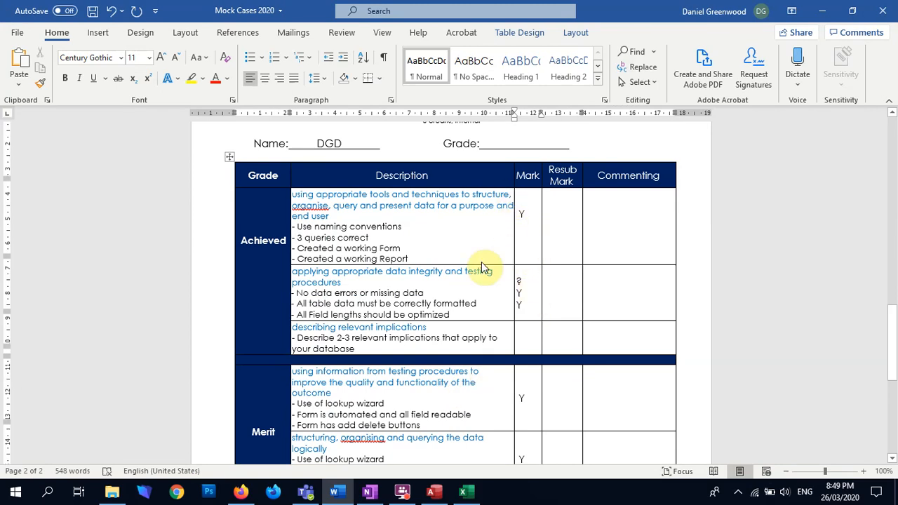
{"action": "scroll", "coordinate": [483, 267], "scroll_direction": "down", "scroll_amount": 1}
{"action": "left_click_drag", "start_coordinate": [407, 294], "coordinate": [525, 307]}
{"action": "left_click", "coordinate": [524, 298]}
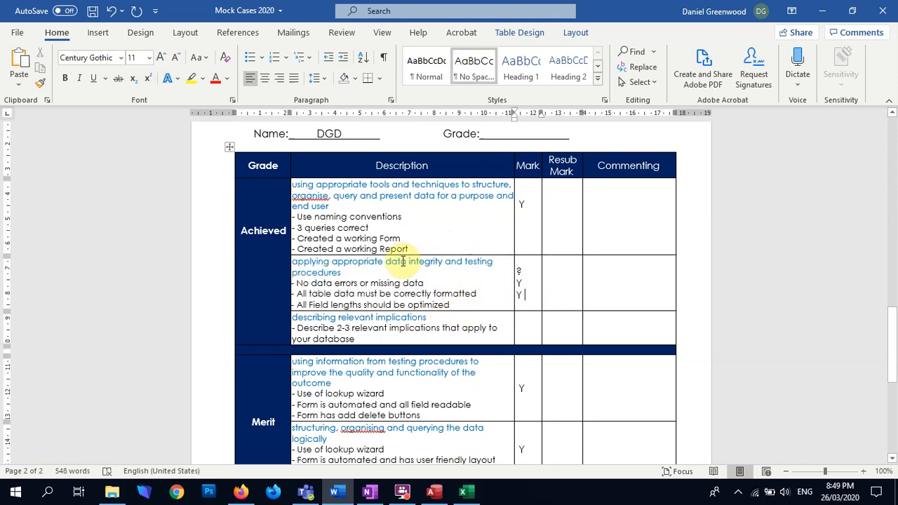
{"action": "key", "text": "alt+Tab"}
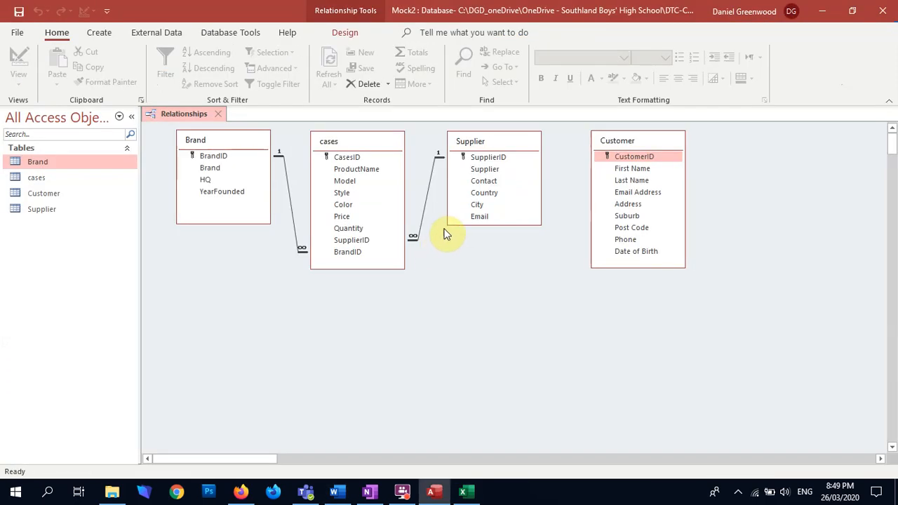
{"action": "left_click", "coordinate": [401, 491]}
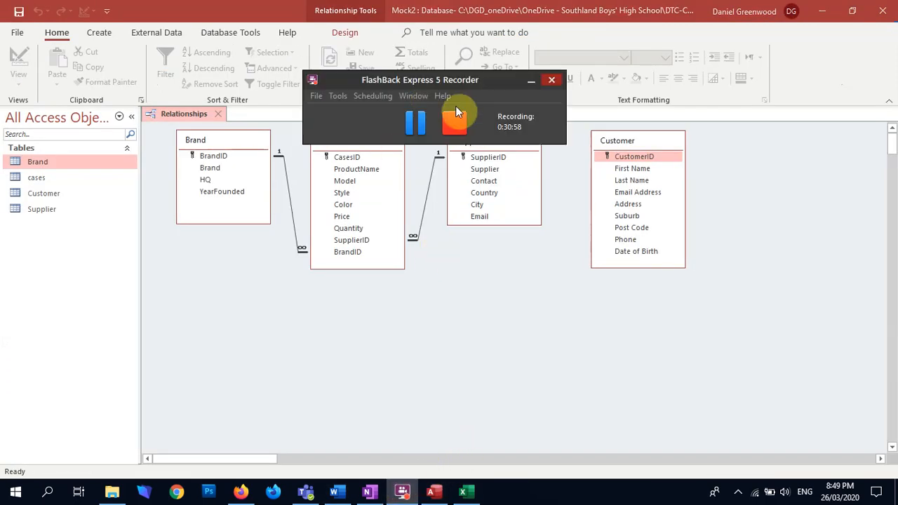